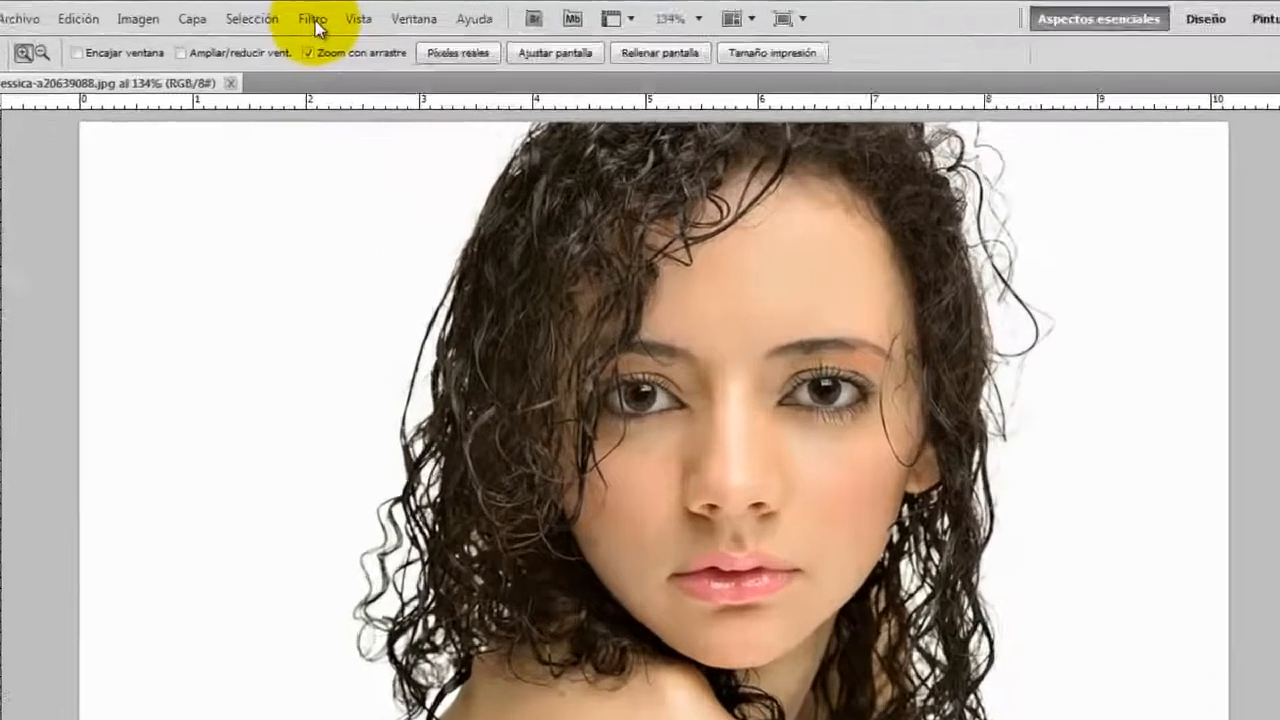
click(280, 17)
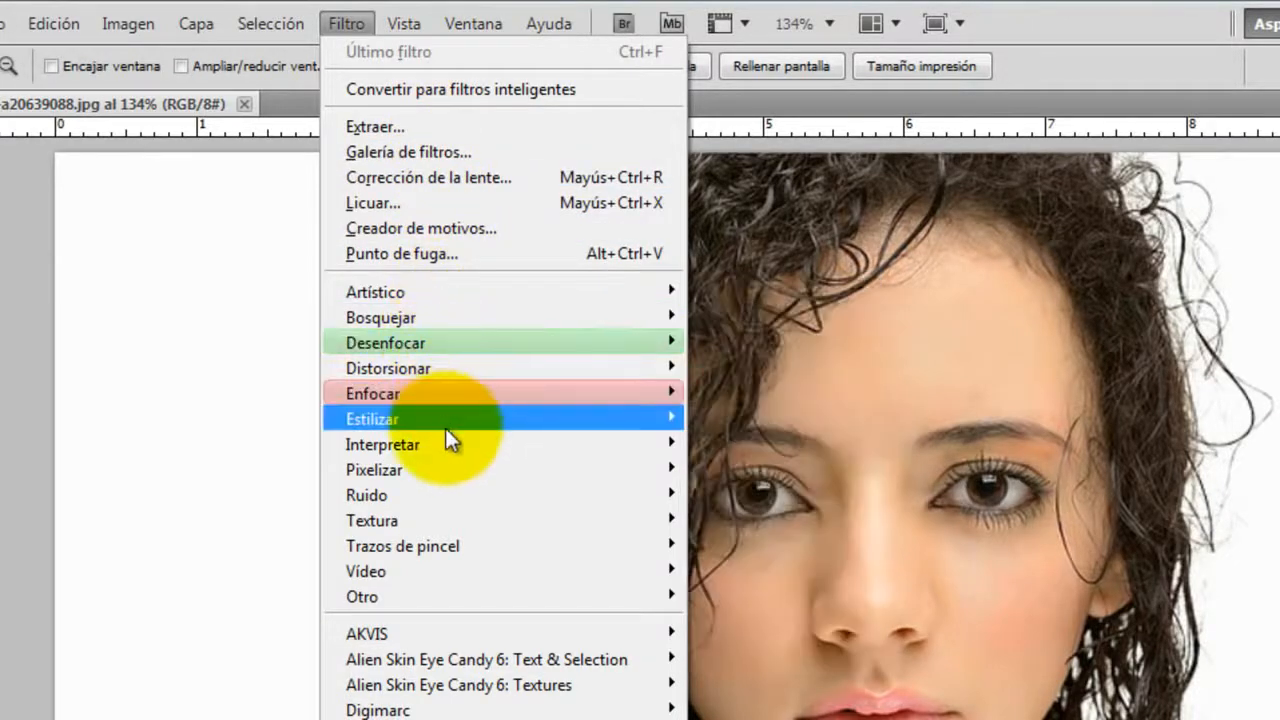
mouse_move(384, 600)
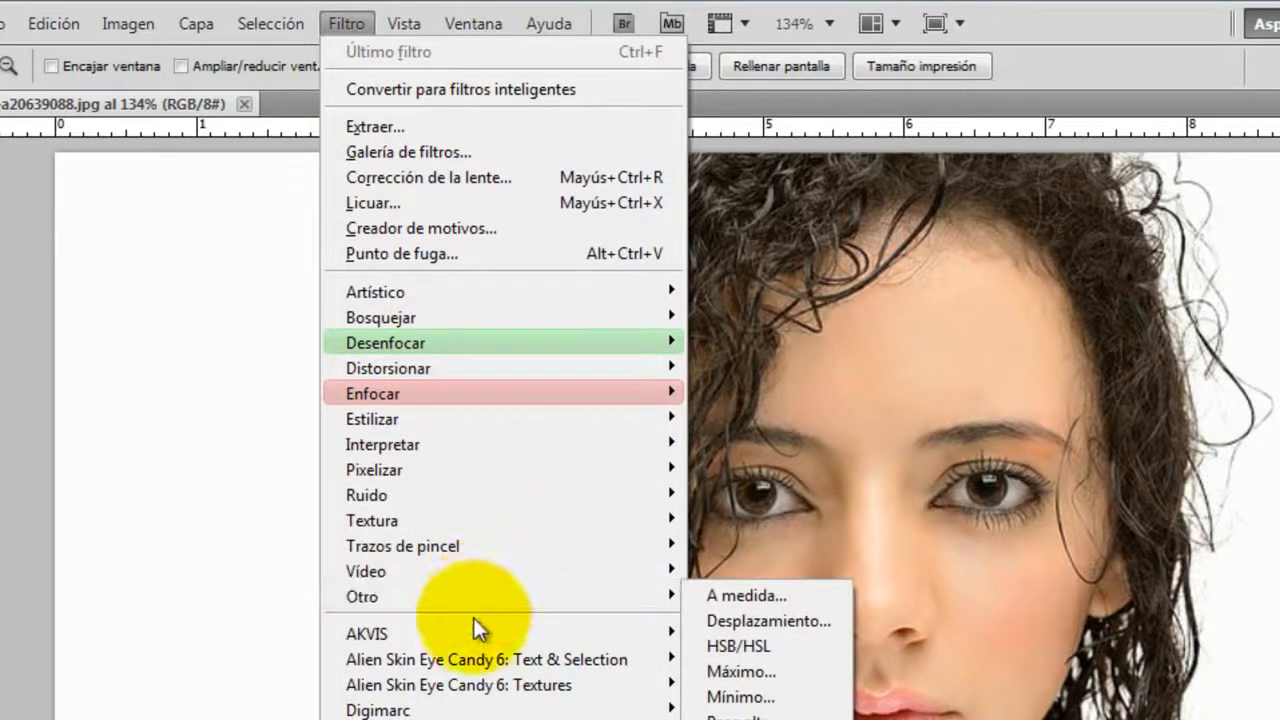
mouse_move(460, 706)
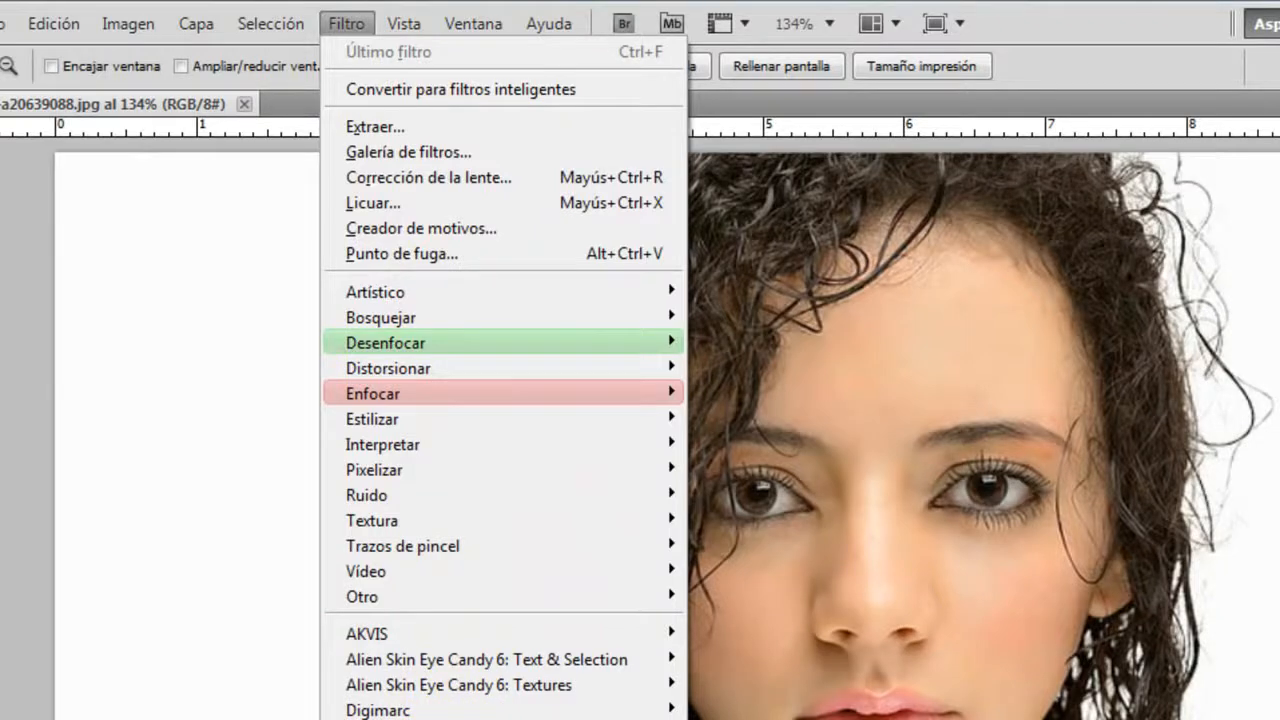
mouse_move(463, 655)
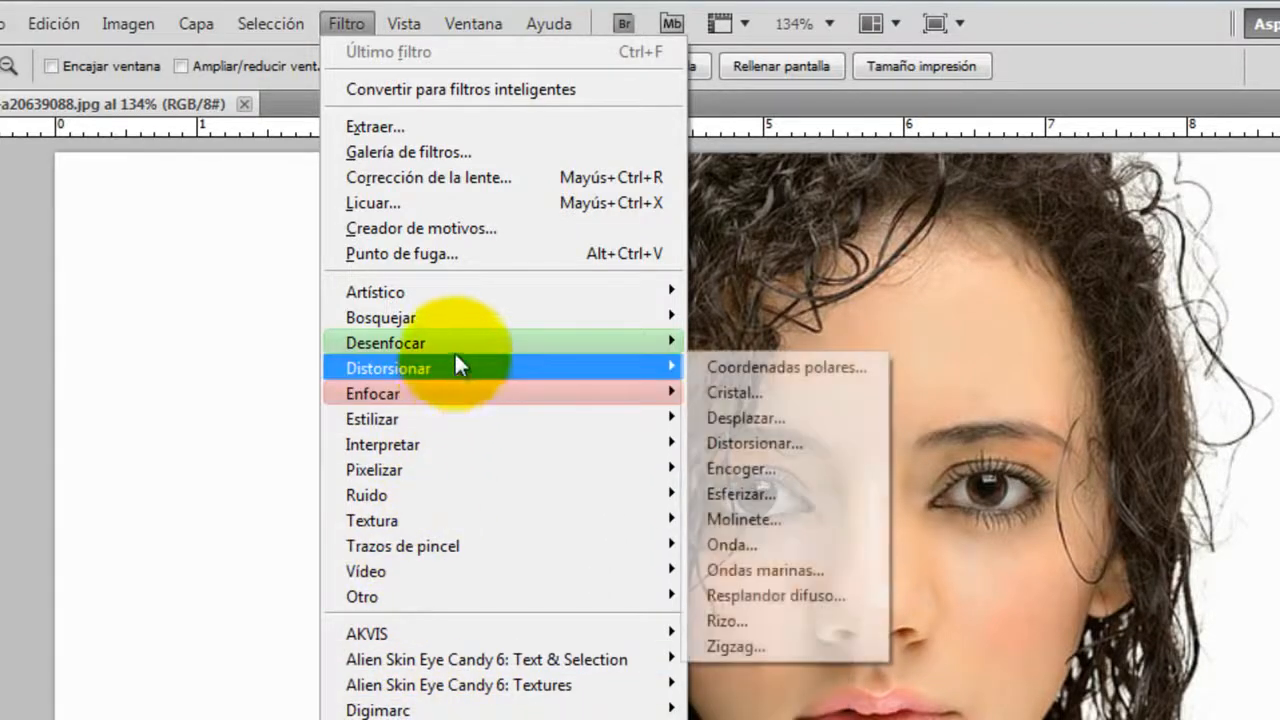
mouse_move(455, 340)
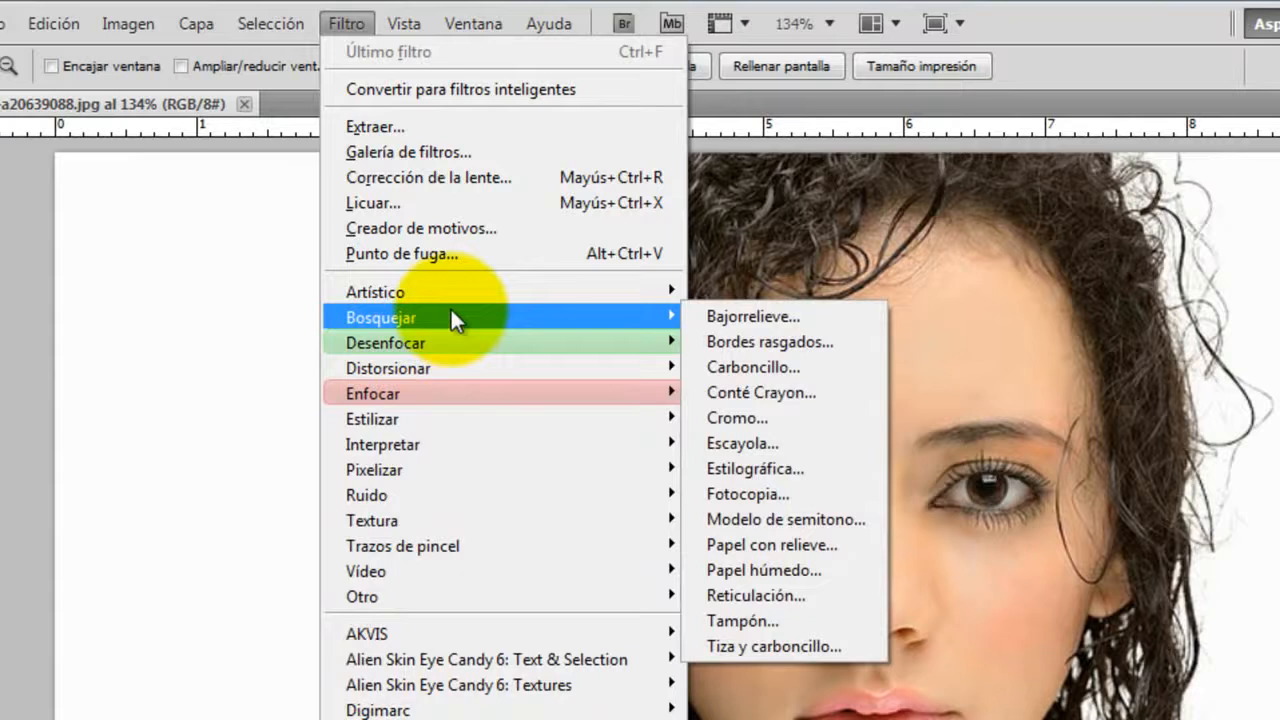
mouse_move(447, 299)
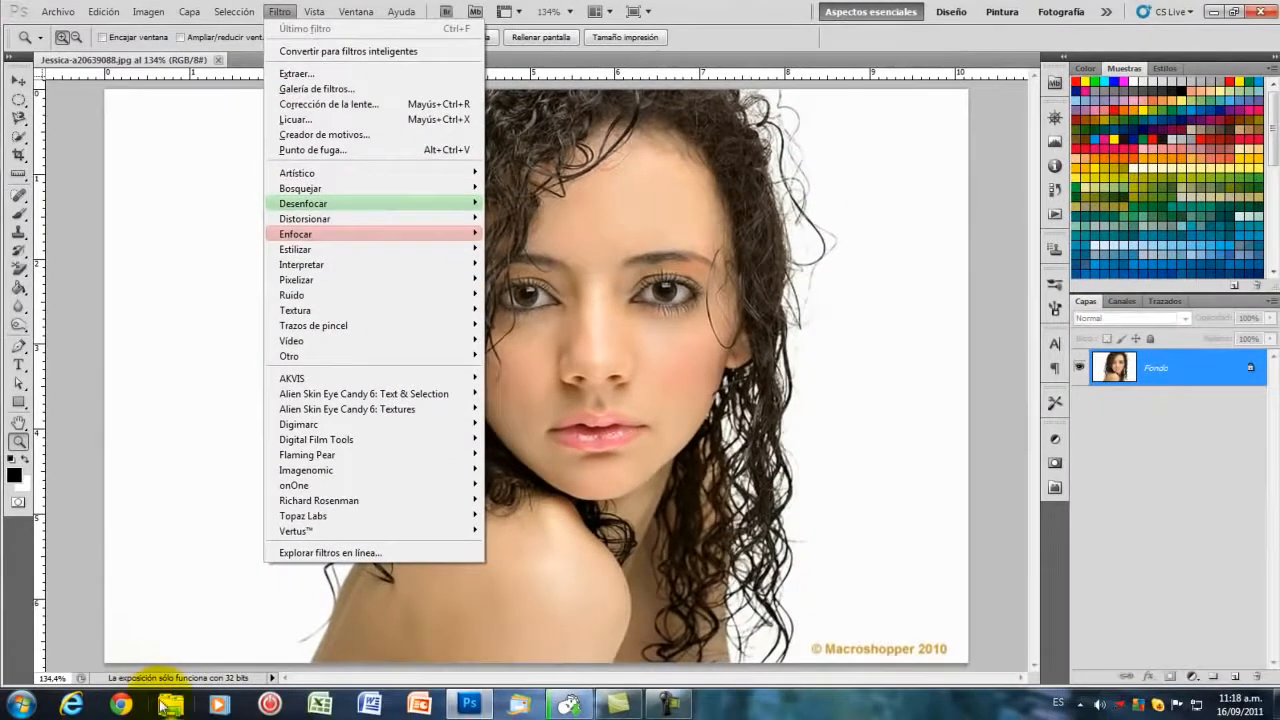
Step: Switch to Windows Explorer and open the Archivos de programa folder on Disco local (C:)
click(162, 705)
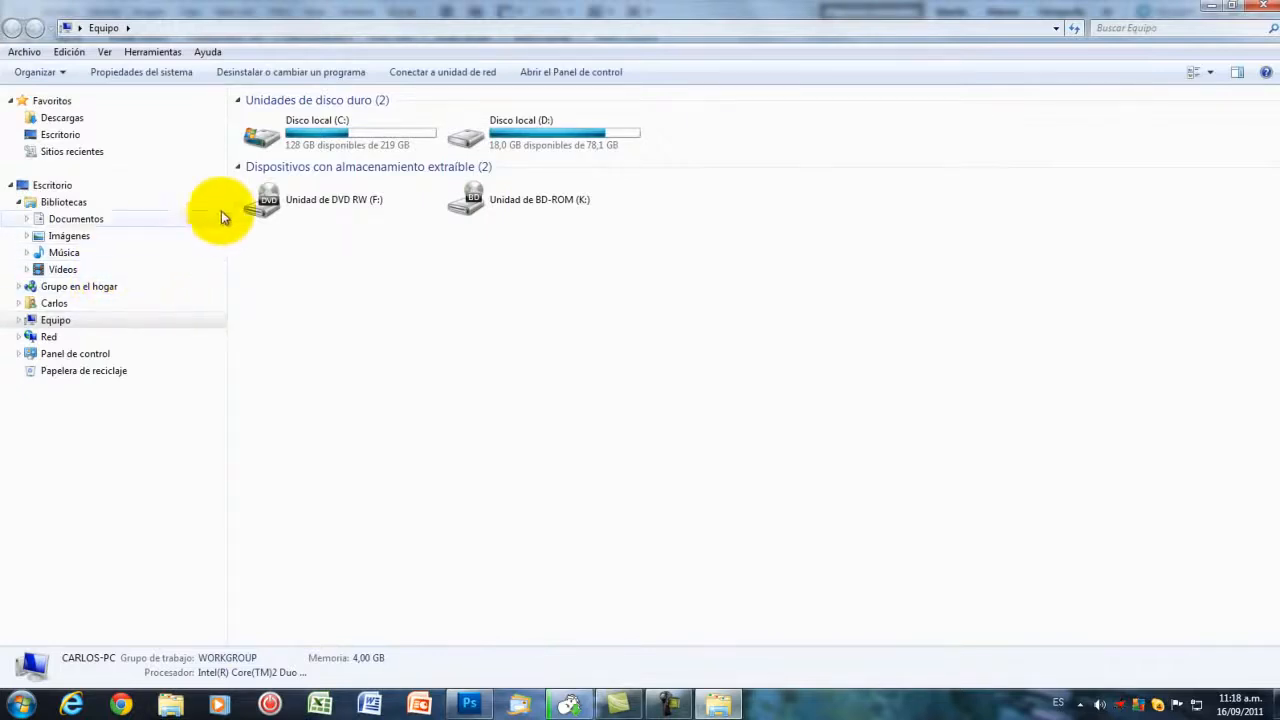
click(335, 135)
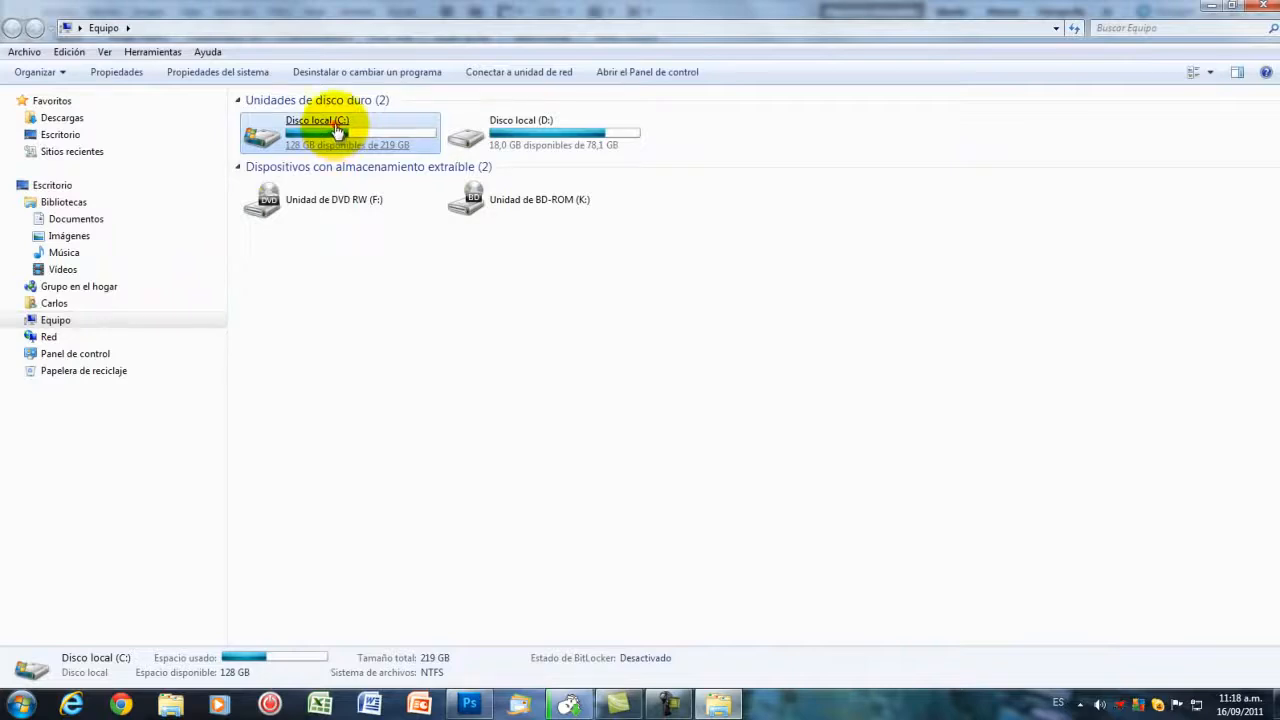
double_click(337, 133)
click(322, 132)
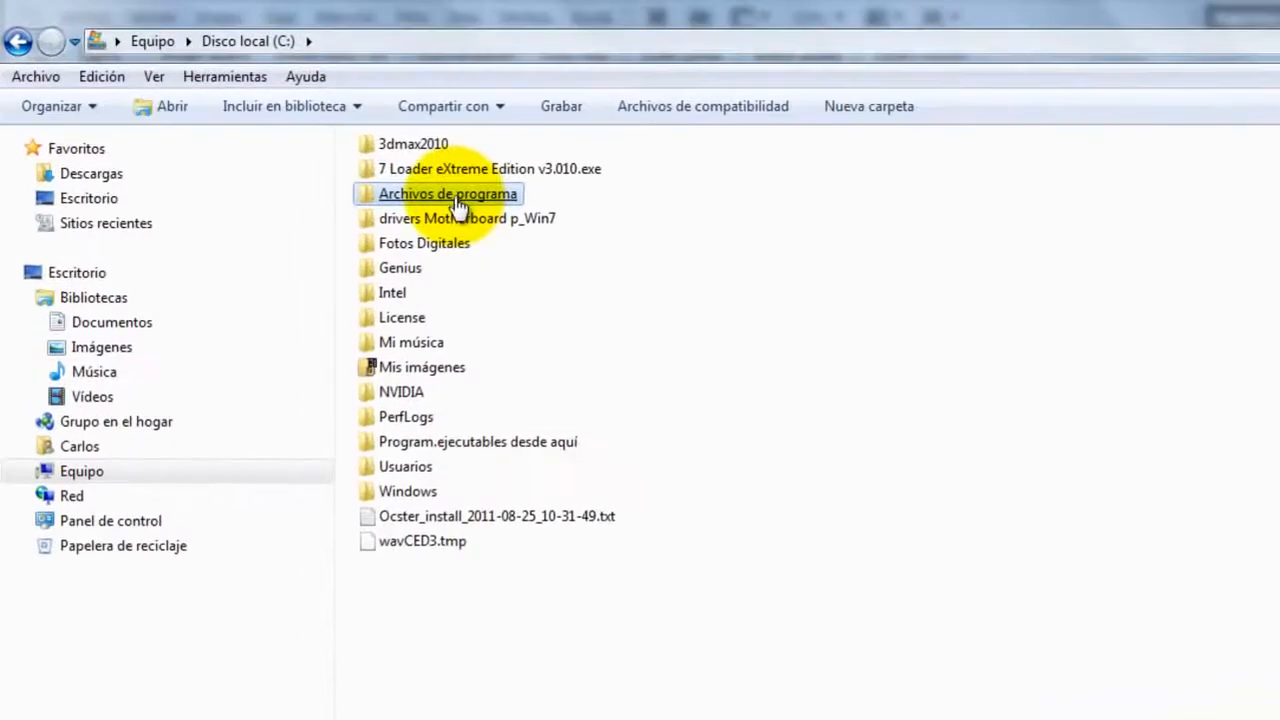
double_click(460, 203)
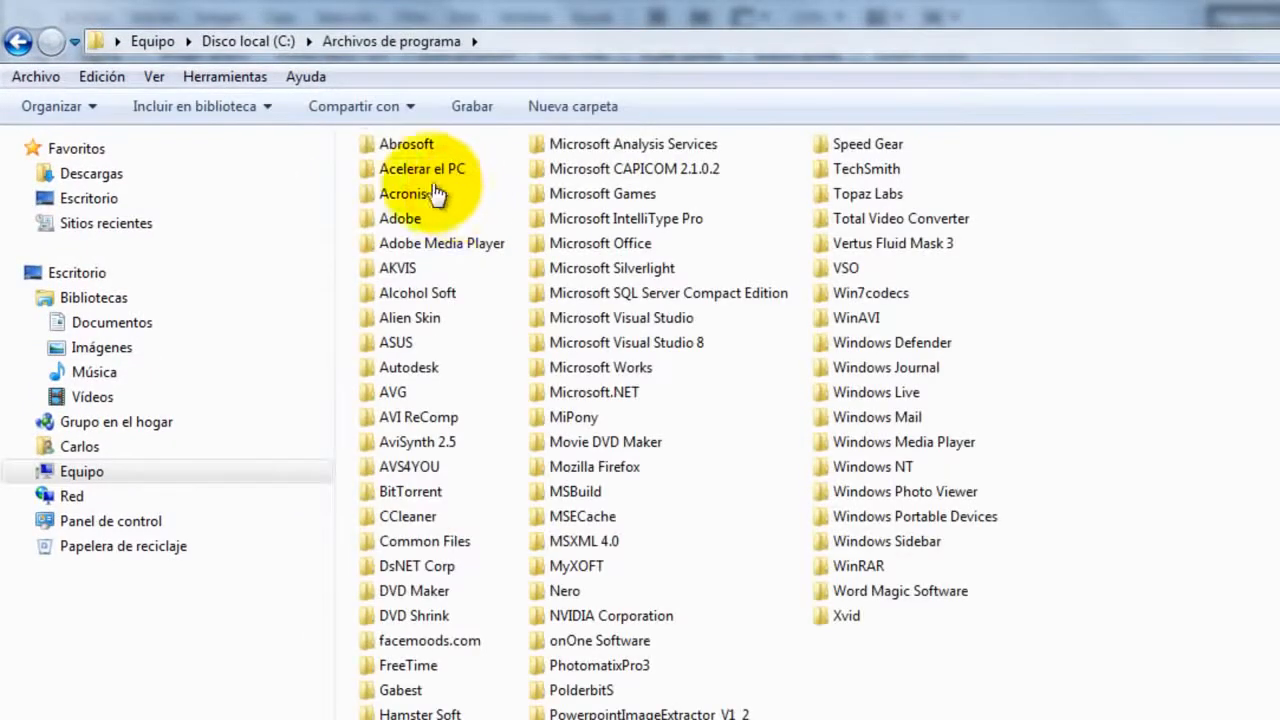
Step: Go through Adobe and Adobe Photoshop CS5 into the Plug-ins folder and open its Filters subfolder
click(415, 170)
click(411, 222)
click(411, 222)
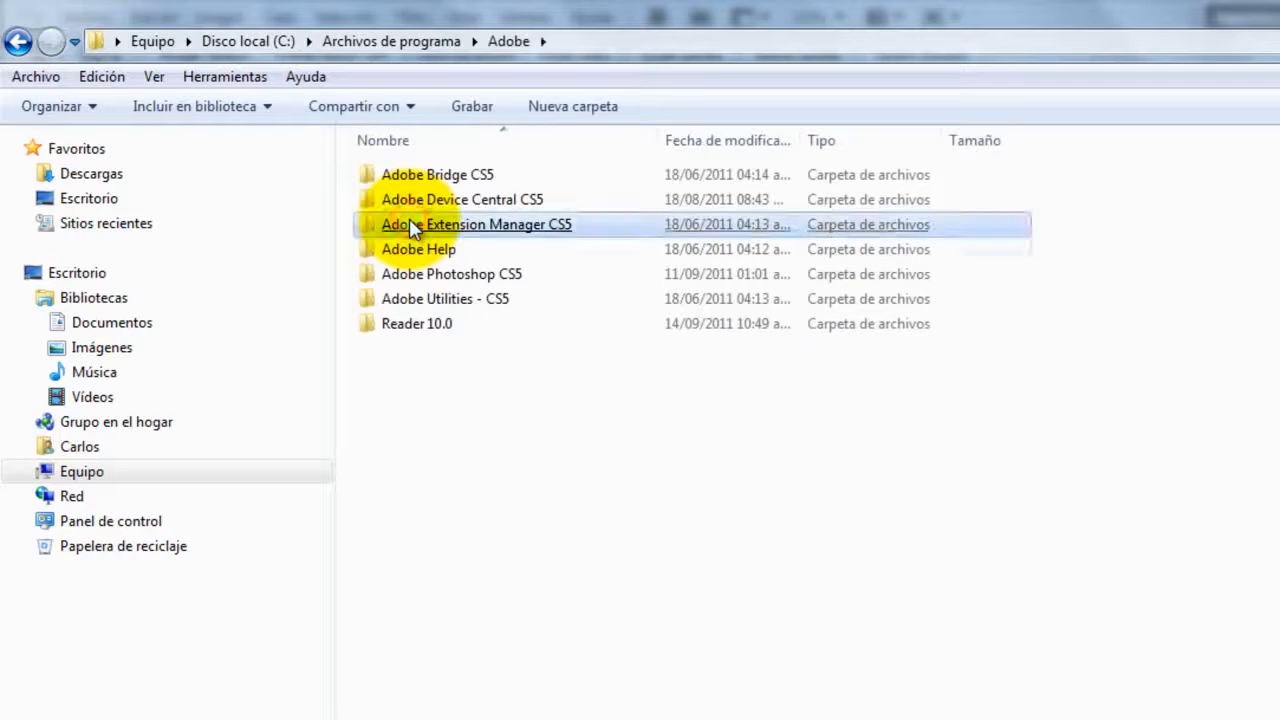
double_click(422, 276)
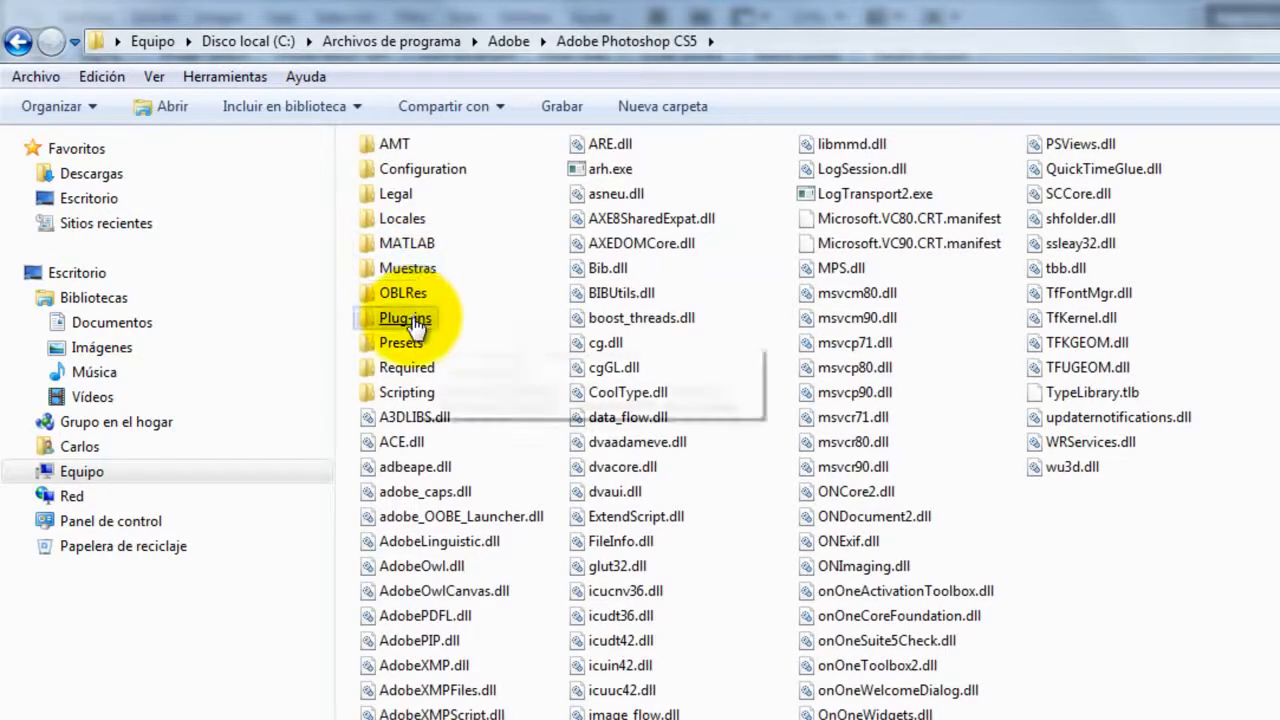
double_click(412, 320)
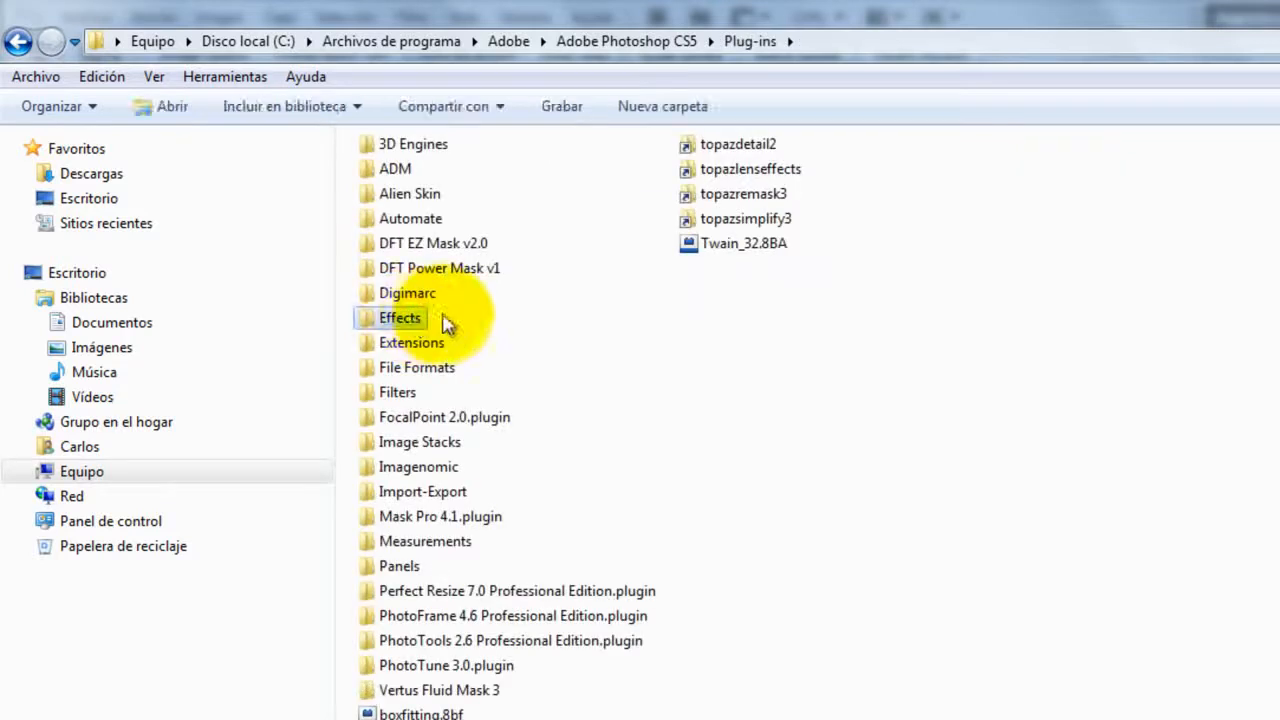
click(438, 324)
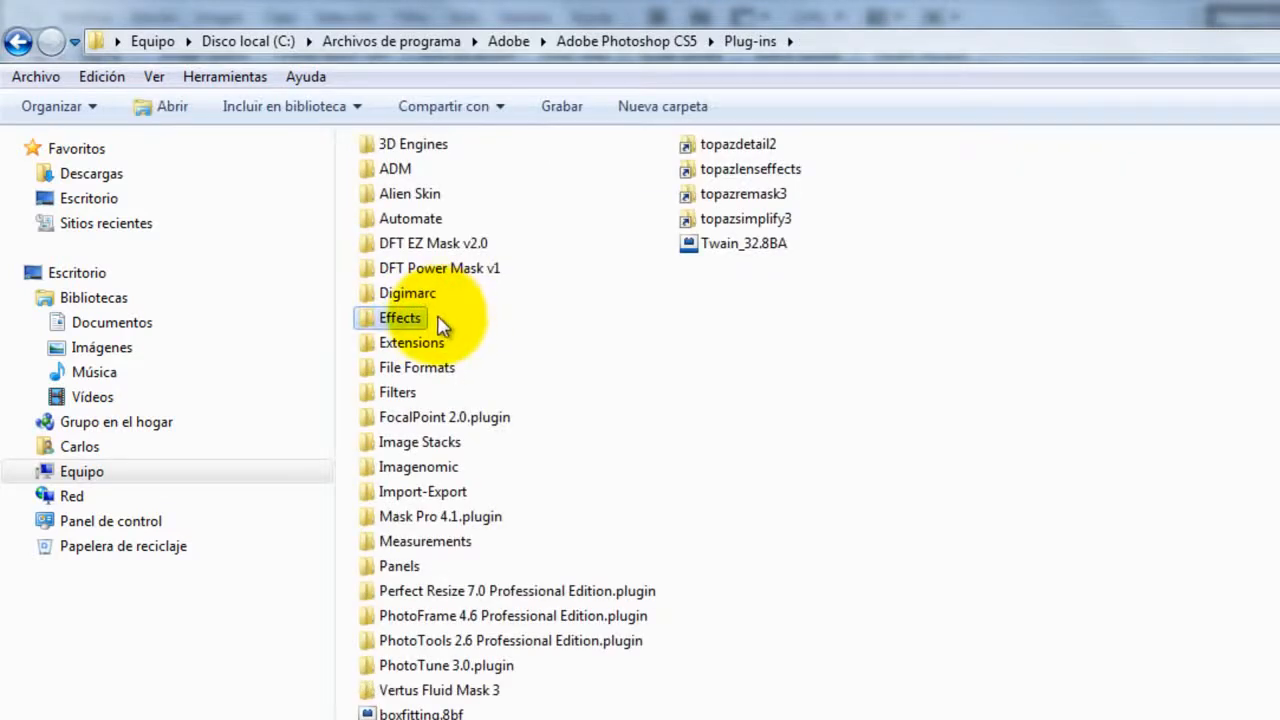
click(418, 398)
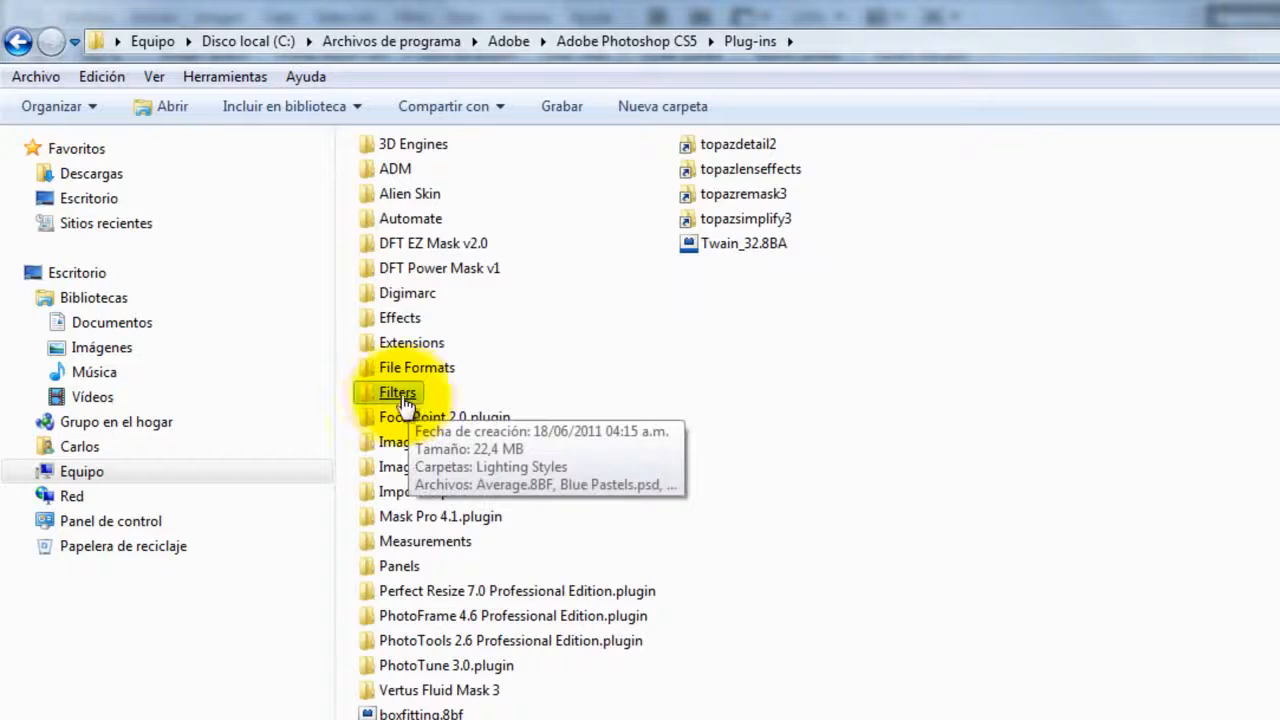
double_click(395, 398)
click(389, 392)
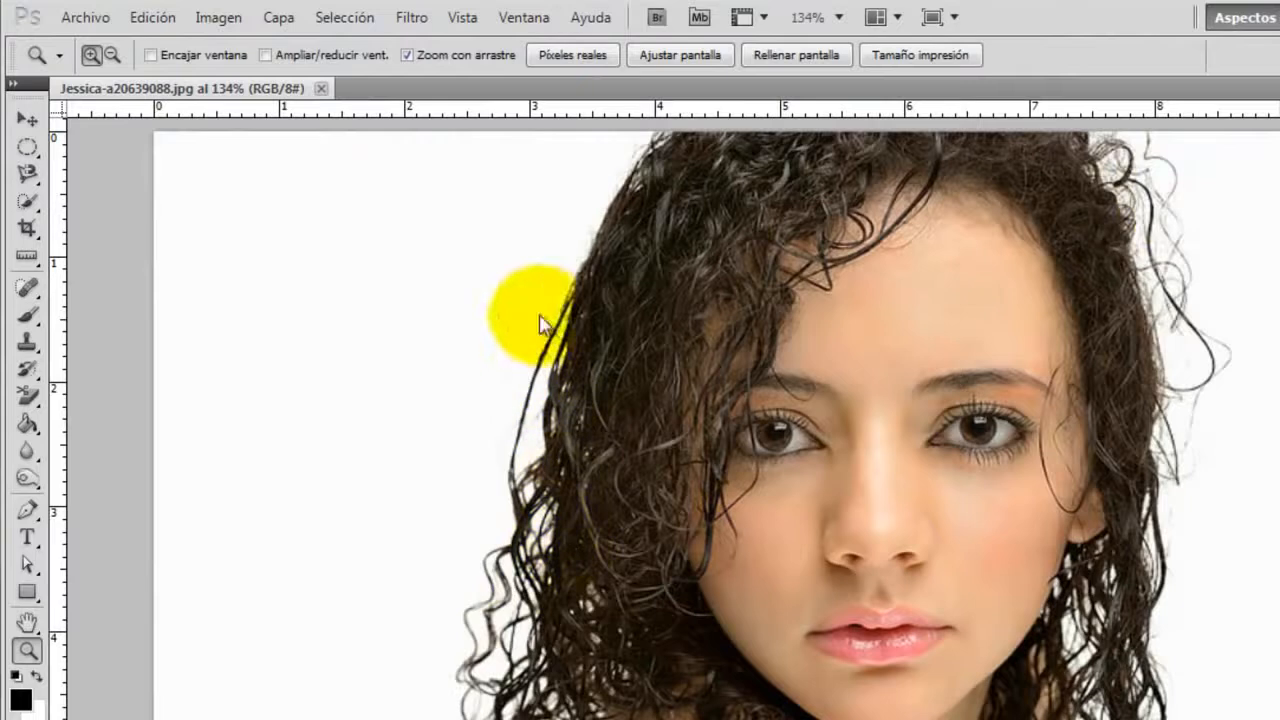
Step: Back in Photoshop, start the Extraer filter on the portrait and choose its edge highlighter tool (Resaltador)
click(411, 20)
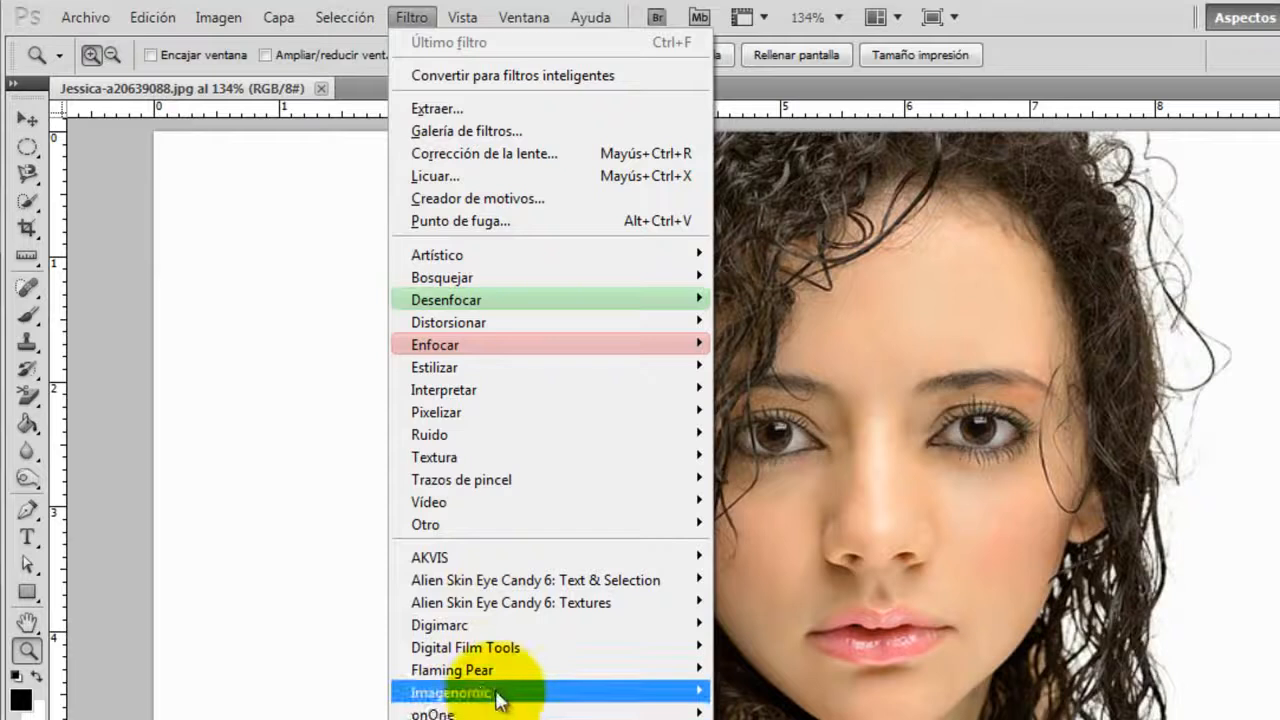
mouse_move(497, 698)
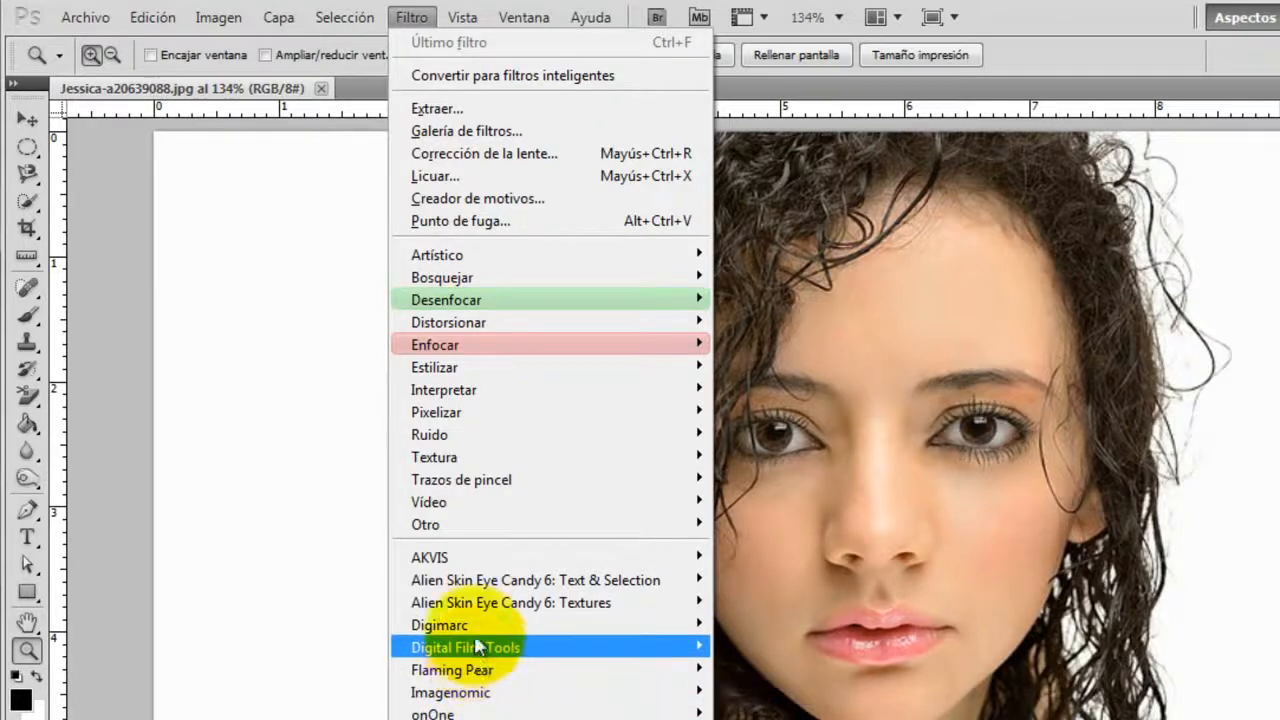
mouse_move(480, 298)
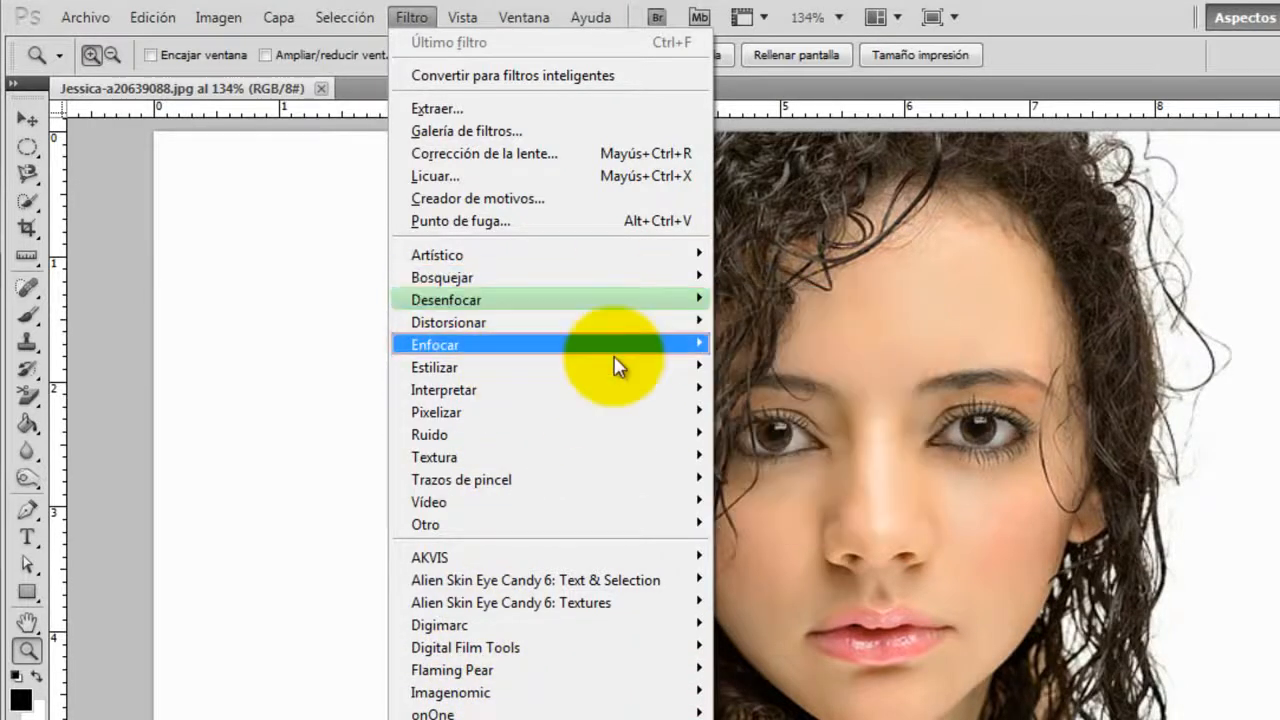
click(437, 110)
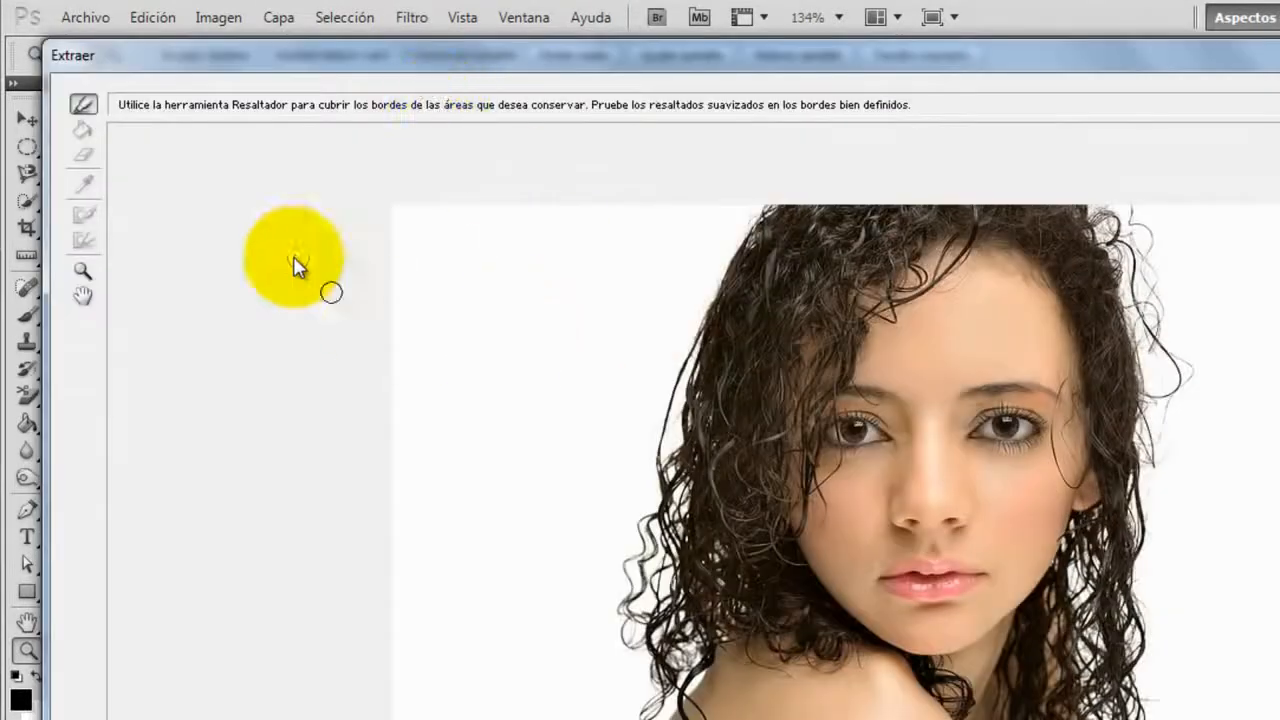
click(85, 105)
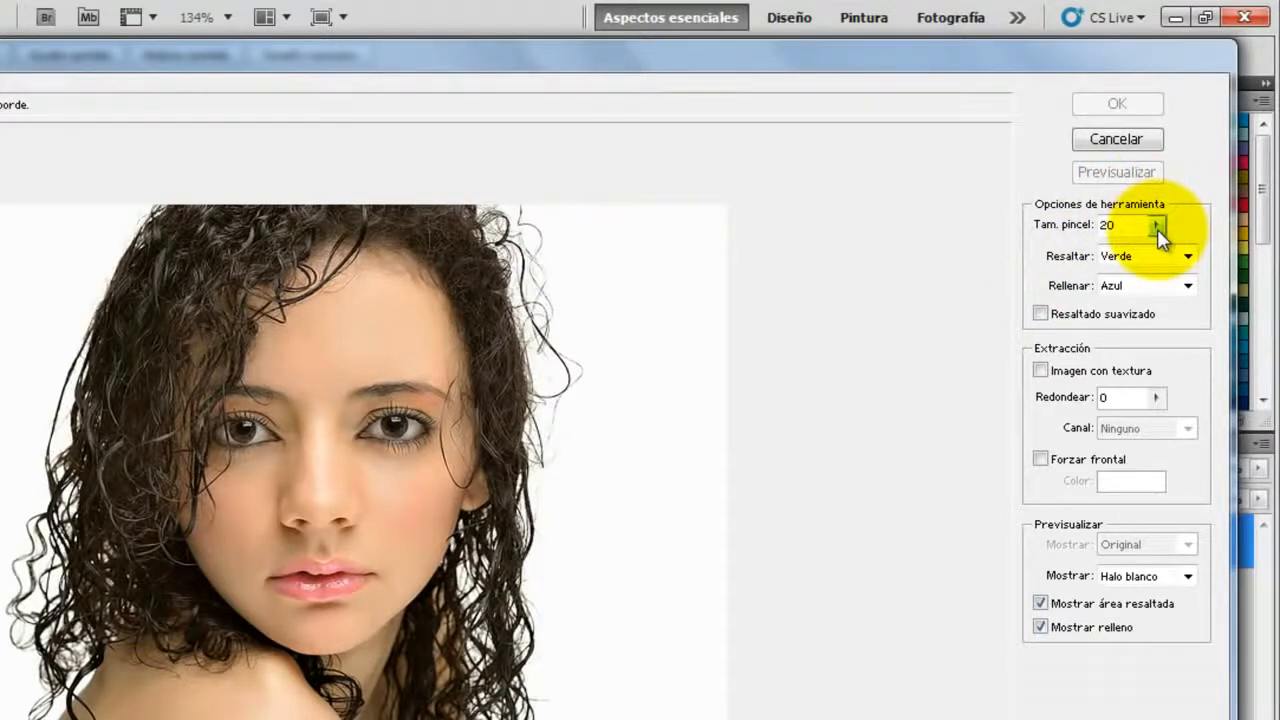
Step: Set the highlighter's brush size to 25
click(1157, 226)
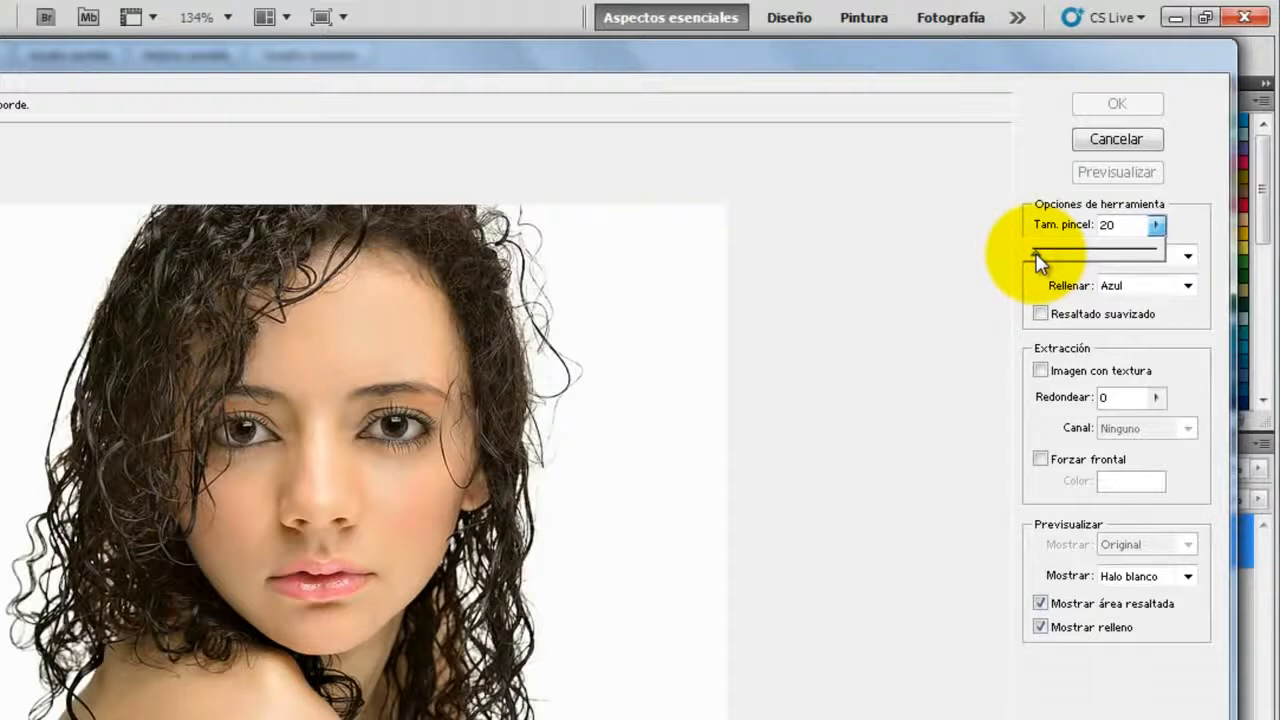
drag(1036, 254, 1041, 256)
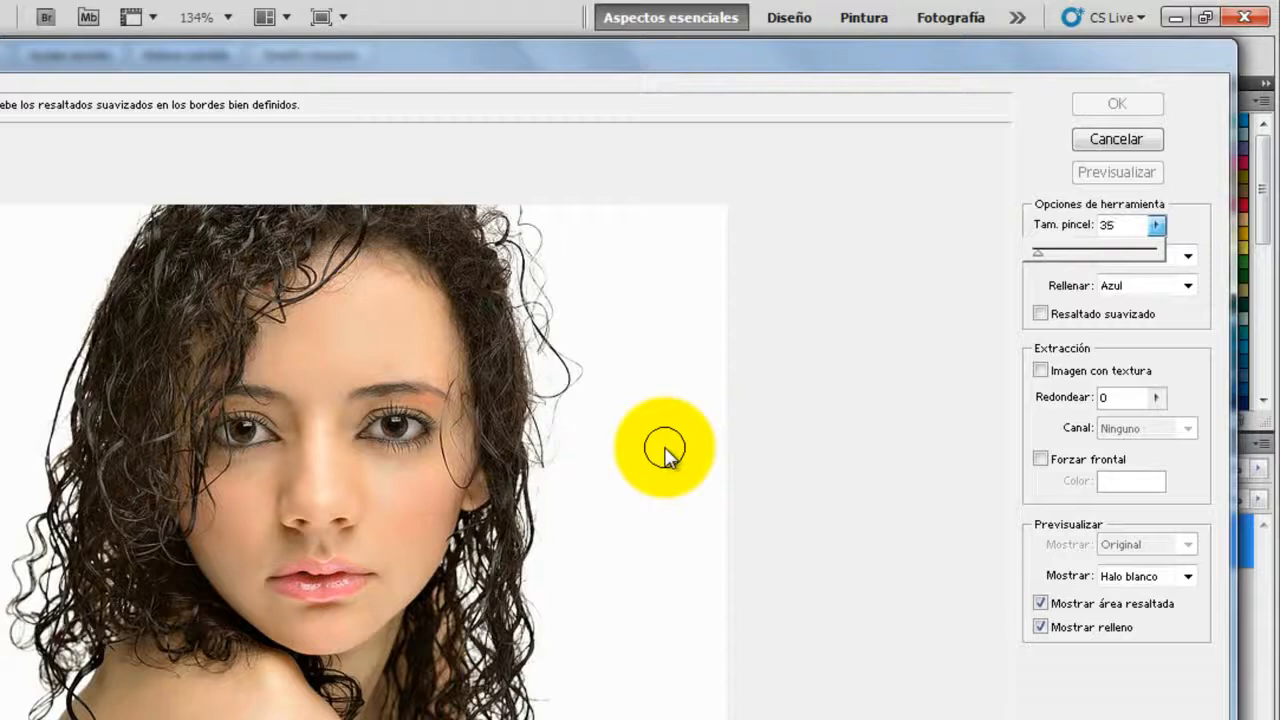
key(bracketleft)
key(bracketleft)
key(bracketleft)
key(bracketleft)
key(bracketleft)
key(bracketleft)
key(bracketleft)
key(bracketleft)
key(bracketleft)
key(bracketleft)
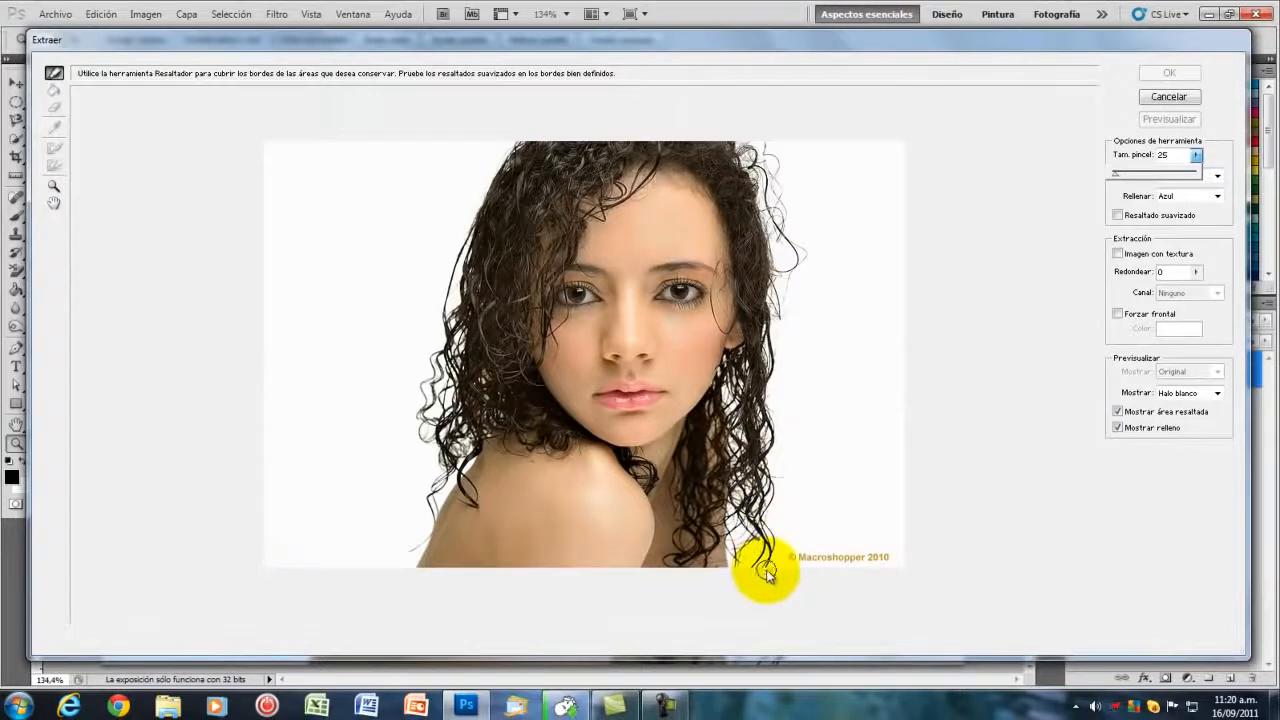
Step: Highlight the hair edge on the right side of the portrait, including the loose curls beside the neck
click(767, 573)
mouse_move(766, 563)
mouse_down()
mouse_move(789, 250)
mouse_move(775, 170)
mouse_move(738, 150)
mouse_move(763, 177)
mouse_move(734, 134)
mouse_move(786, 262)
mouse_move(771, 185)
mouse_move(774, 200)
mouse_up()
key(g)
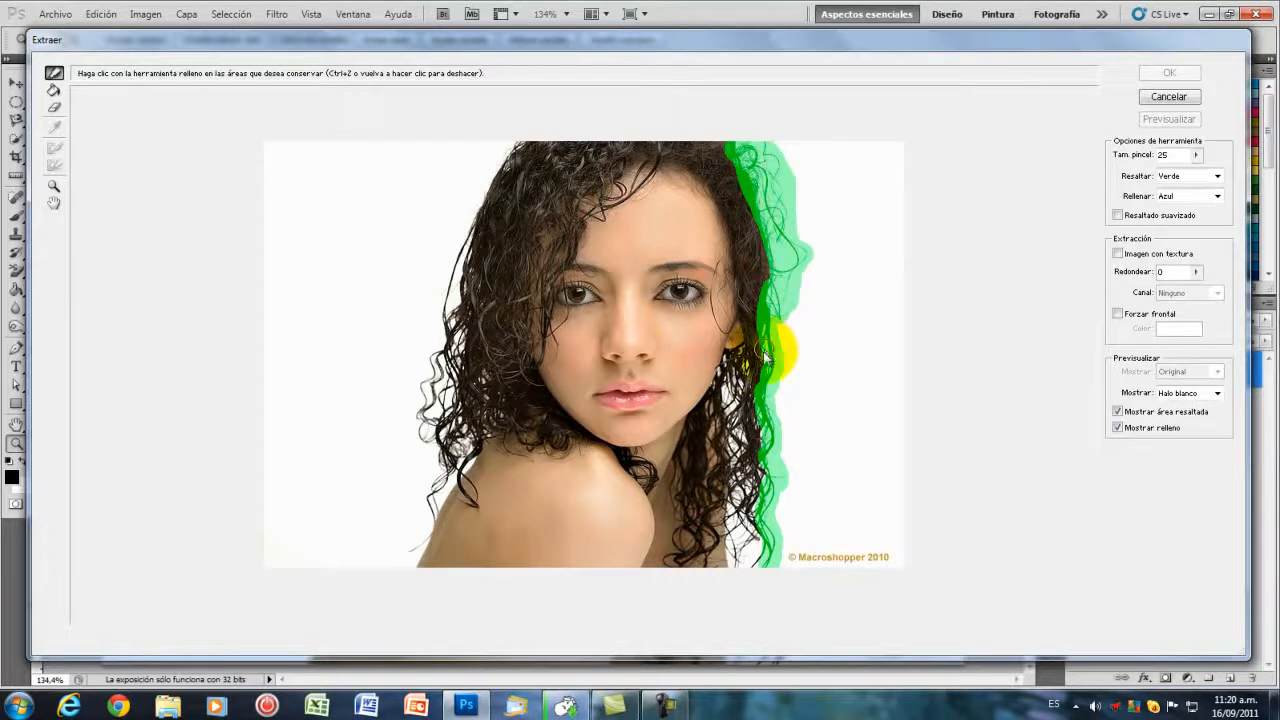
key(b)
mouse_move(738, 356)
mouse_down()
mouse_move(733, 436)
mouse_move(739, 392)
mouse_move(737, 571)
mouse_move(759, 565)
mouse_move(750, 461)
mouse_move(748, 506)
mouse_move(748, 554)
mouse_move(765, 521)
mouse_move(758, 403)
mouse_up()
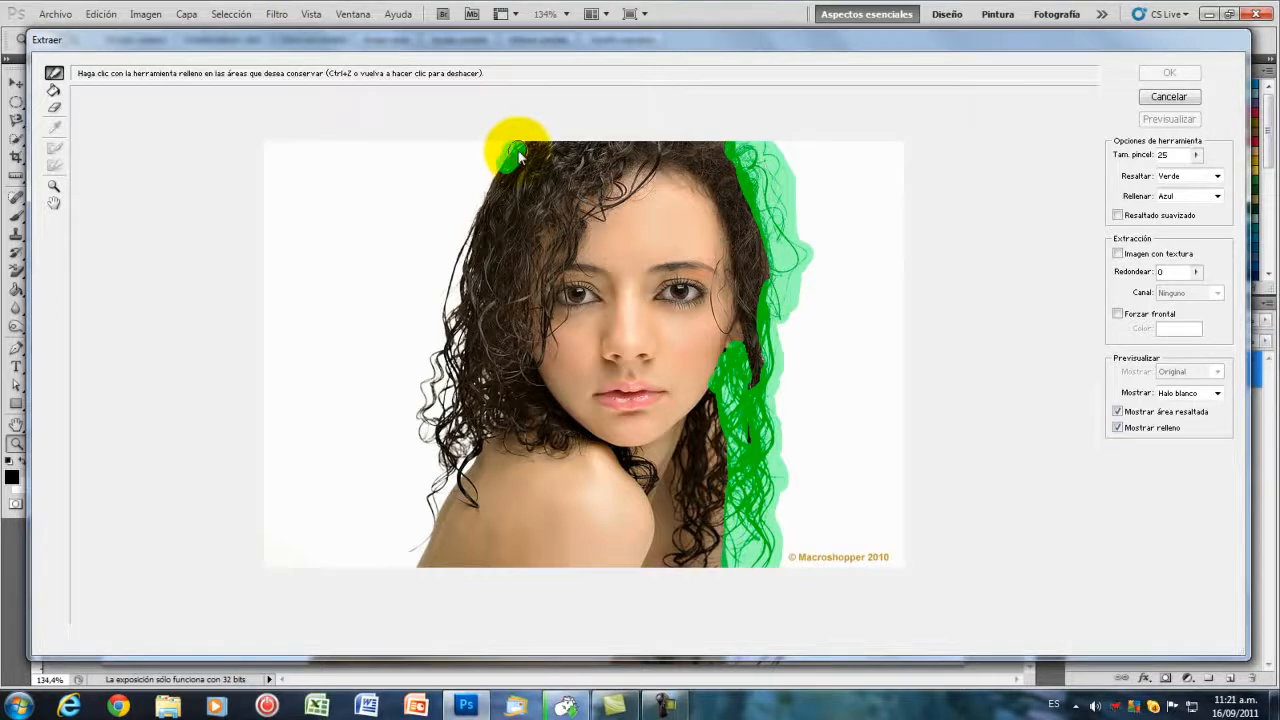
Step: Highlight the left edge of the hair from the top of the head down along the shoulder to the image's bottom
mouse_move(510, 148)
mouse_down()
mouse_move(497, 200)
mouse_move(466, 232)
mouse_move(446, 340)
mouse_up()
mouse_move(478, 296)
mouse_down()
mouse_move(448, 322)
mouse_move(466, 334)
mouse_move(451, 374)
mouse_move(446, 342)
mouse_move(426, 372)
mouse_move(436, 364)
mouse_move(441, 378)
mouse_move(426, 401)
mouse_move(425, 381)
mouse_move(422, 411)
mouse_move(425, 438)
mouse_move(444, 388)
mouse_move(426, 401)
mouse_move(426, 376)
mouse_move(451, 386)
mouse_move(476, 461)
mouse_move(421, 573)
mouse_move(450, 447)
mouse_up()
key(g)
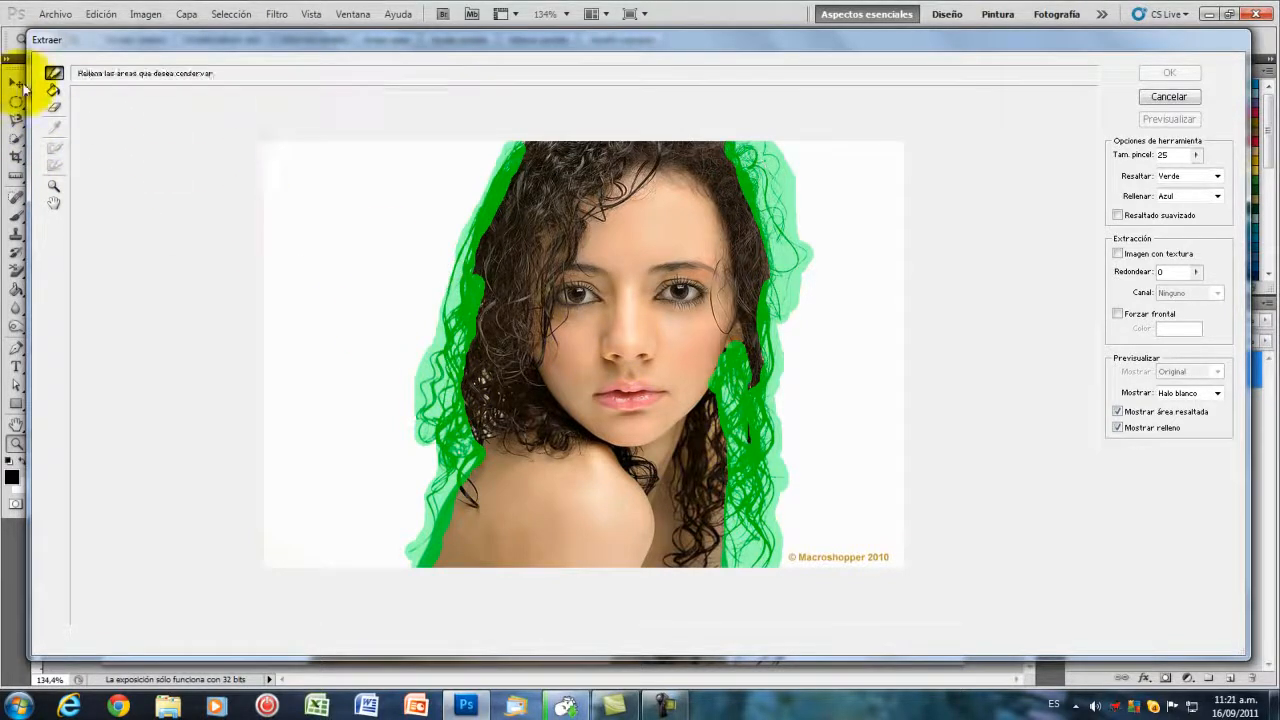
Step: Fill the subject inside the green outline and preview the extraction, leaving the filter without applying it
click(53, 91)
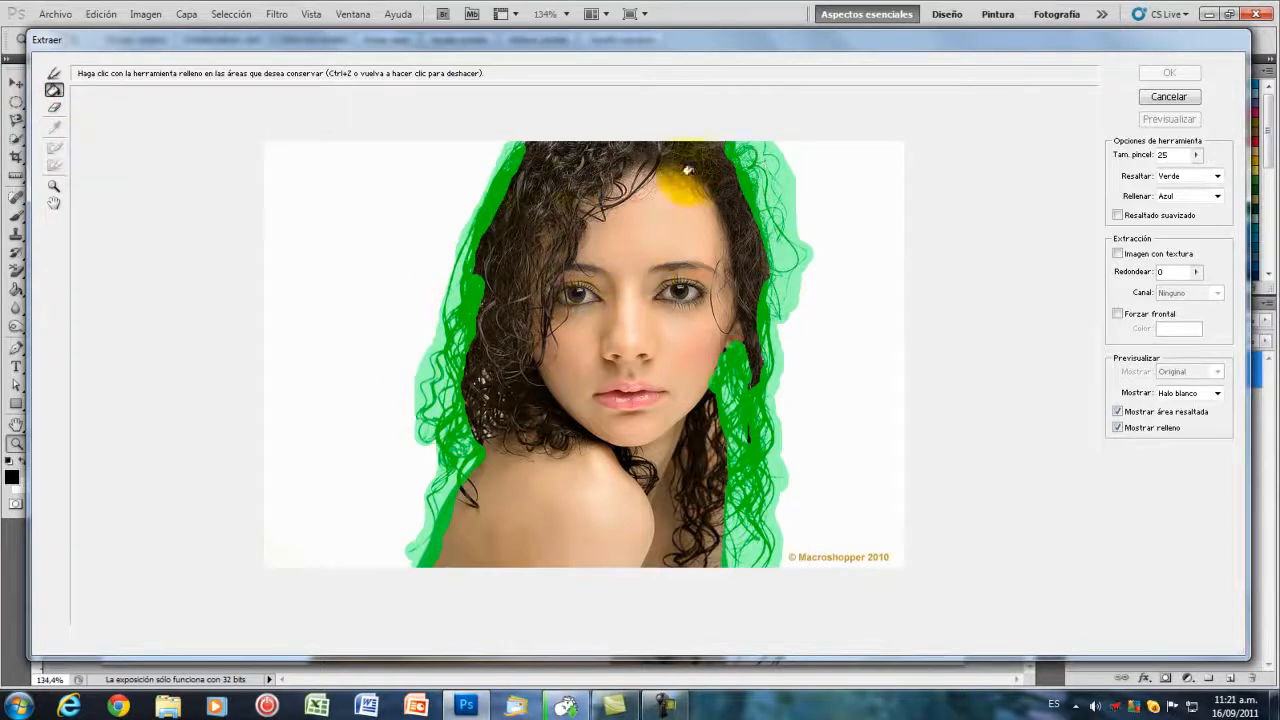
click(619, 339)
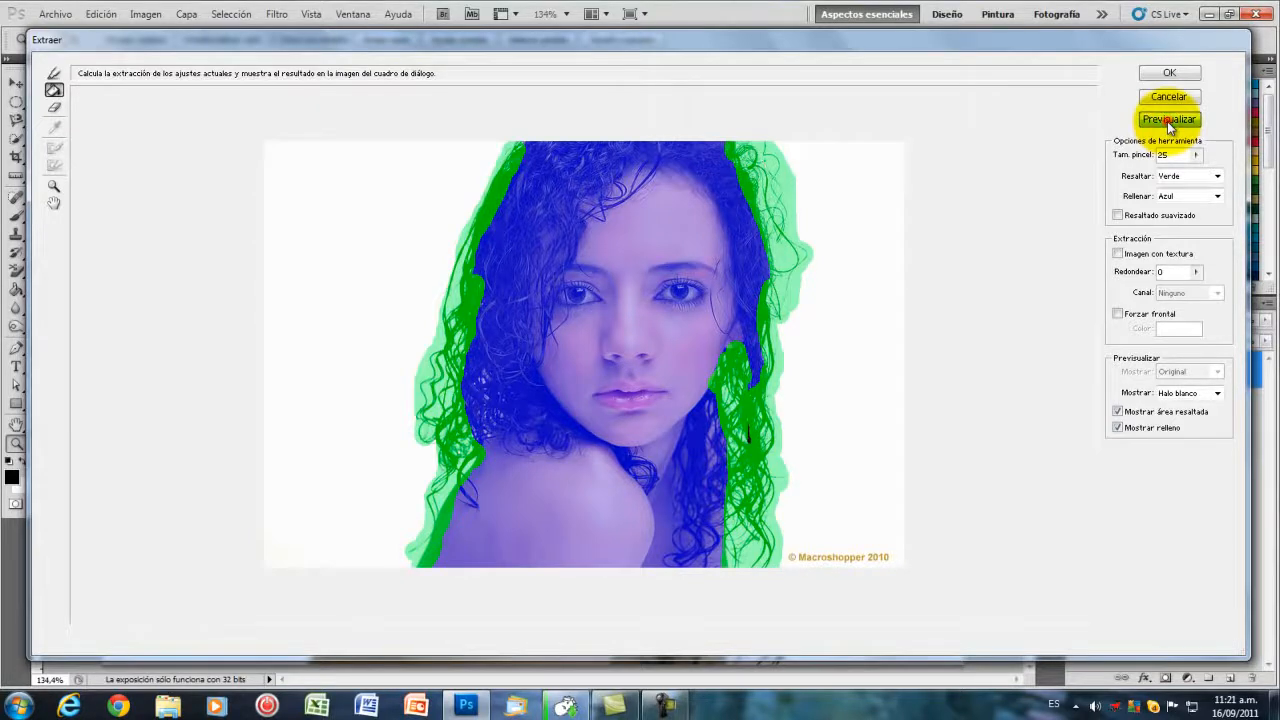
click(1169, 120)
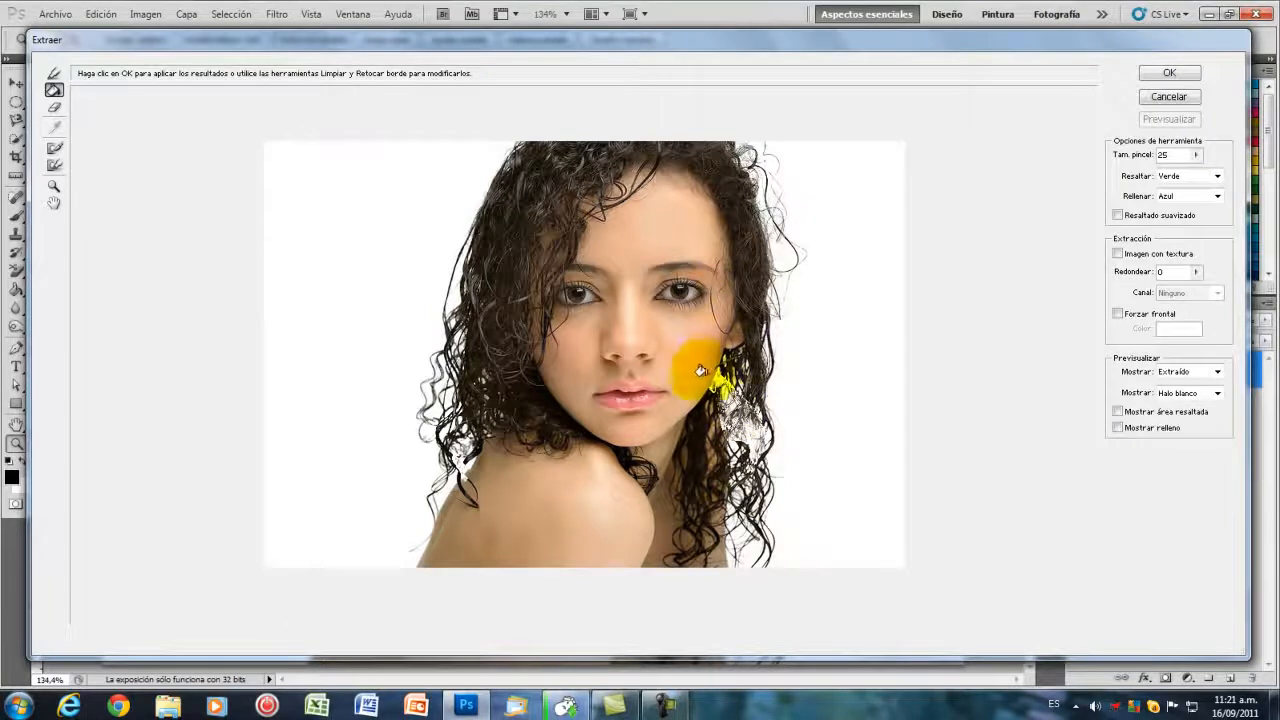
key(Escape)
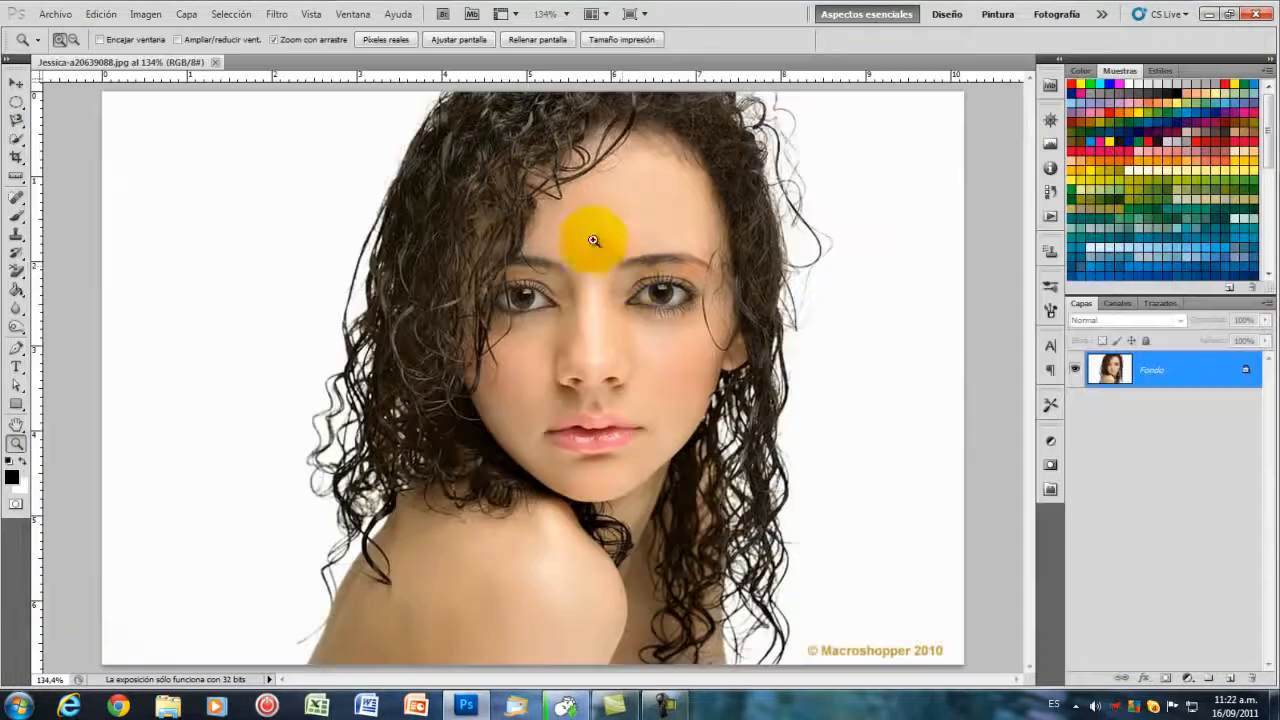
Step: Open the Filter Gallery and preview the Artístico effects Bordes añadidos, Color diluido and Cuarteado on the portrait
click(279, 17)
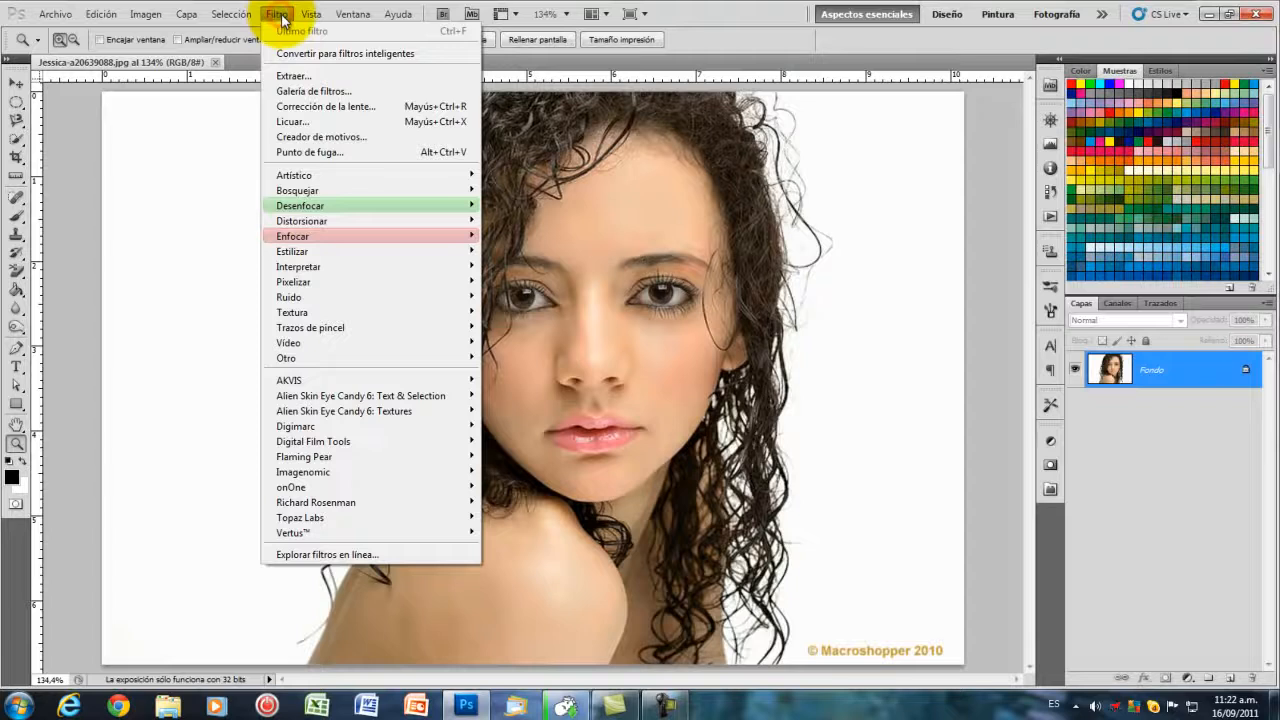
click(320, 93)
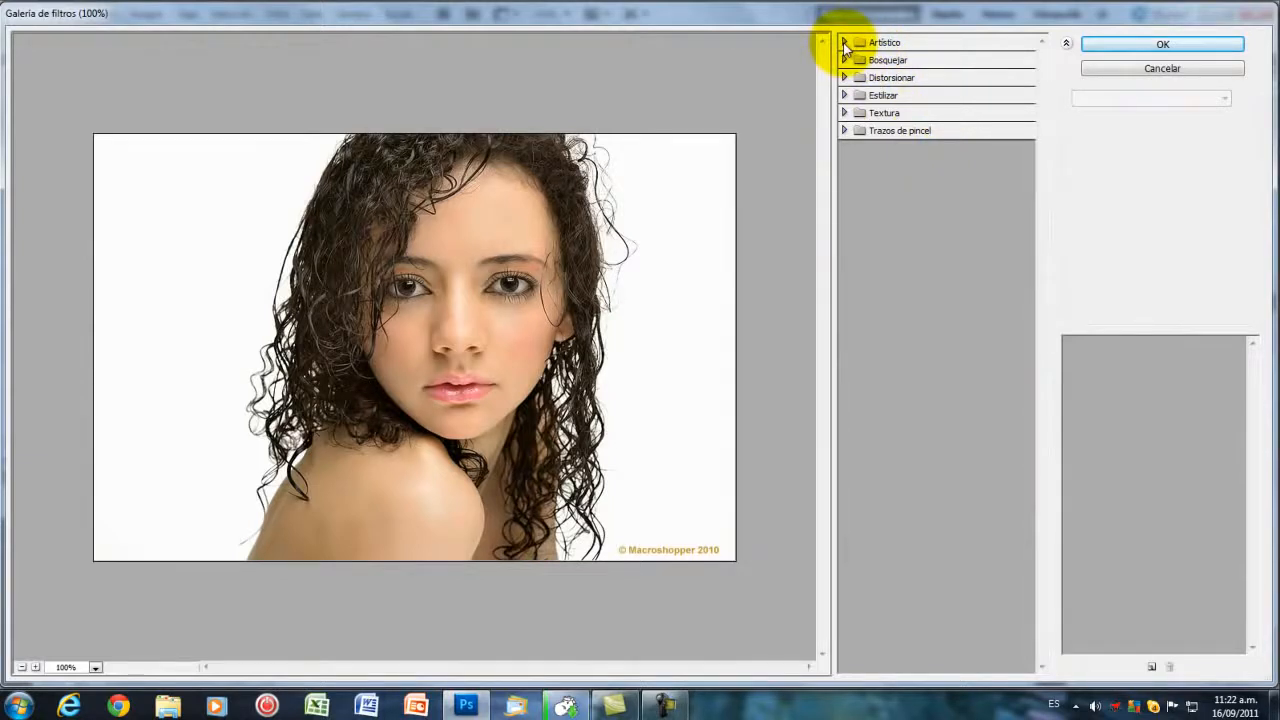
click(845, 43)
click(887, 70)
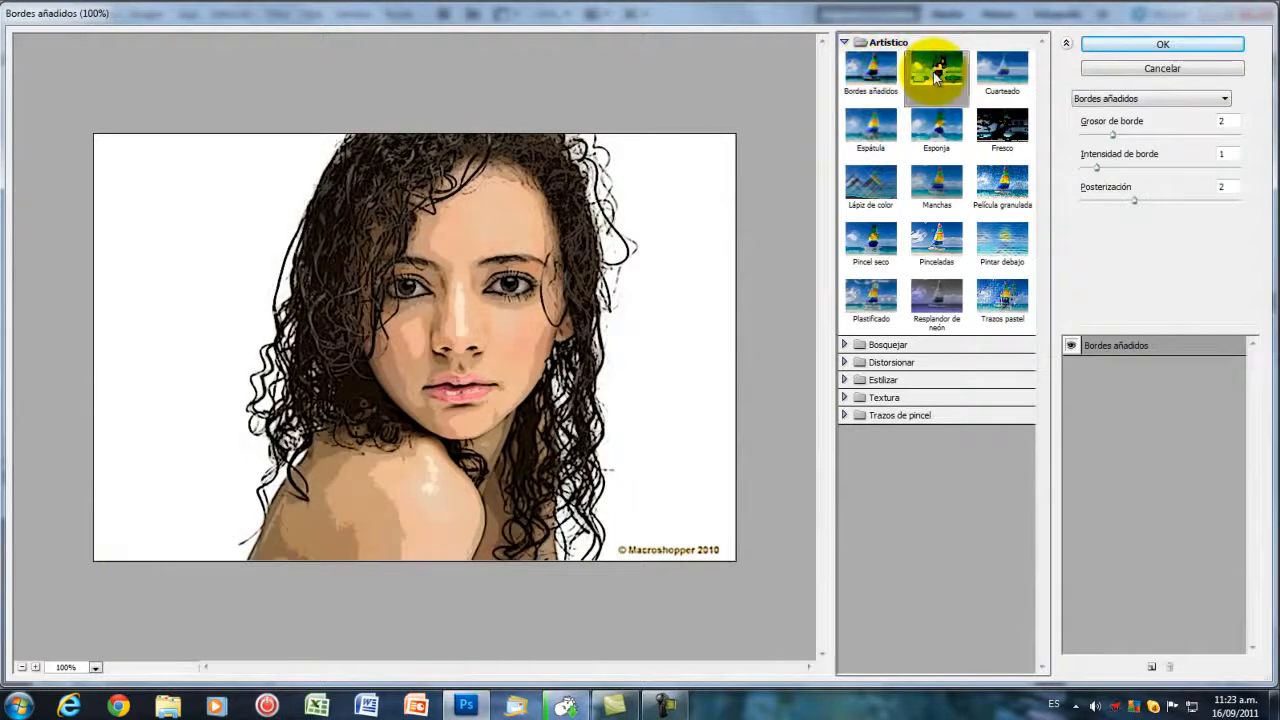
click(936, 72)
click(1000, 66)
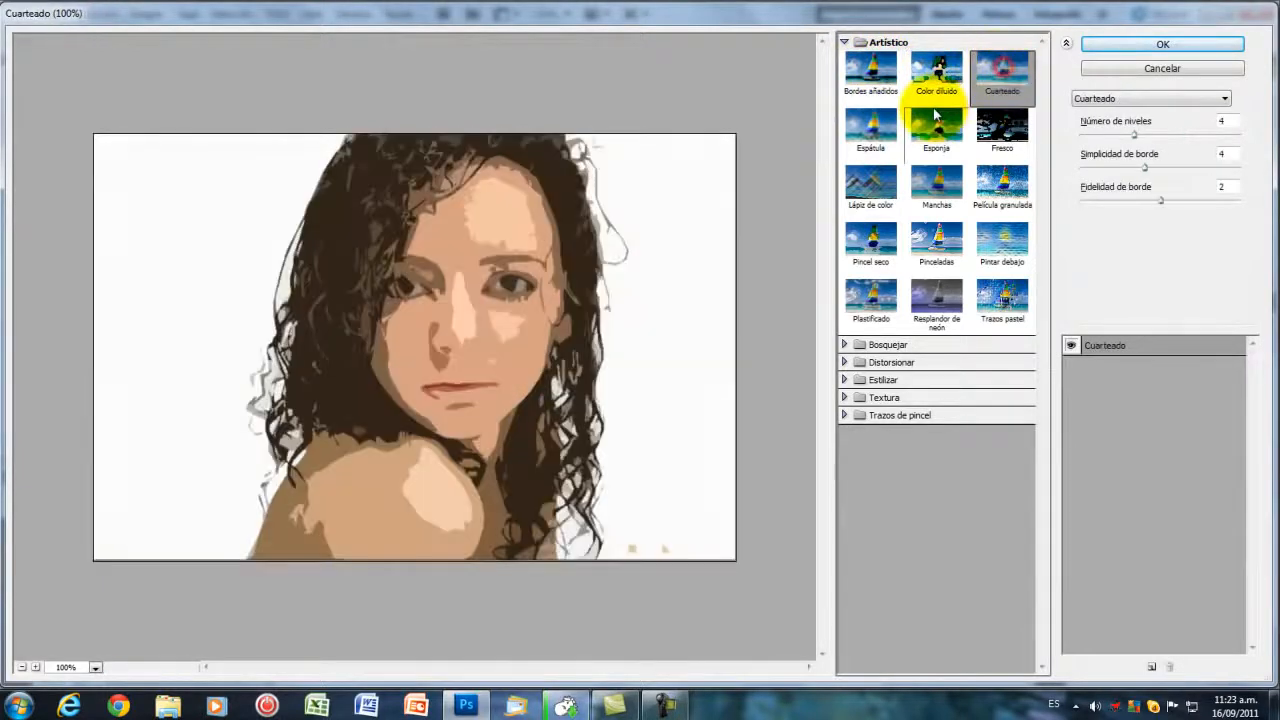
Step: Preview the Artístico effects Espátula, Esponja, Fresco, Lápiz de color and Manchas on the portrait
click(871, 124)
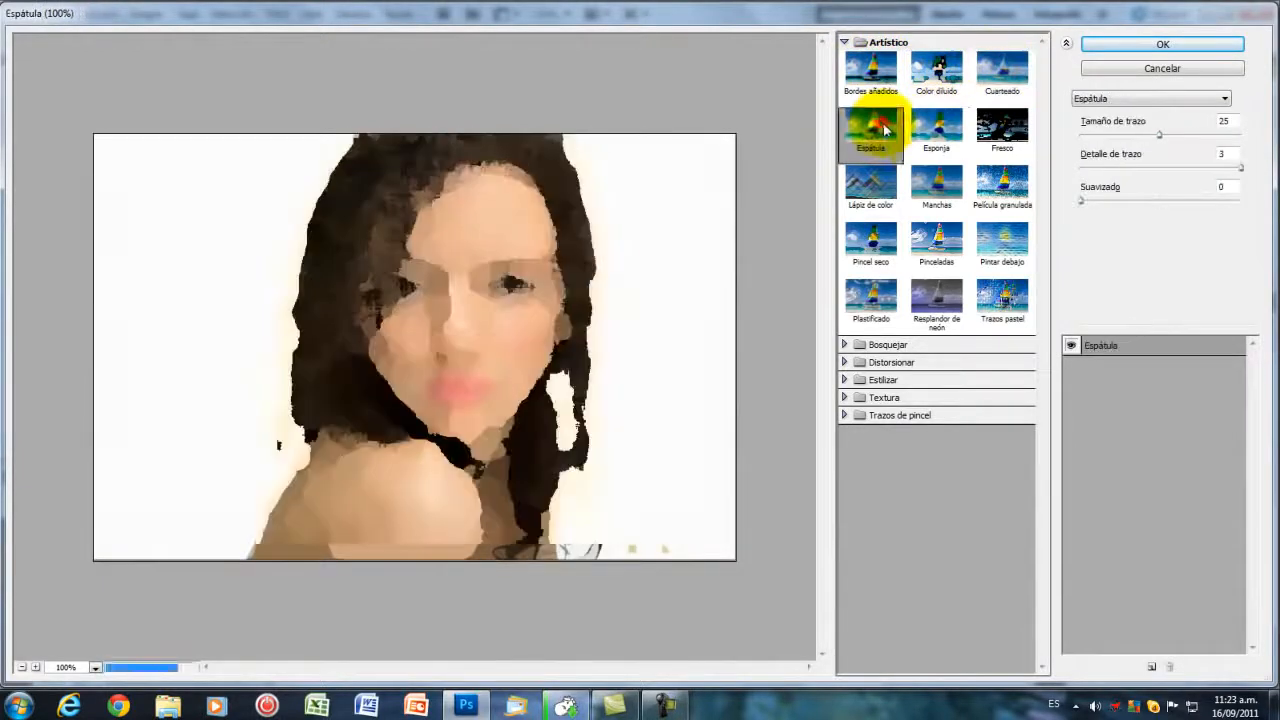
click(938, 124)
click(990, 130)
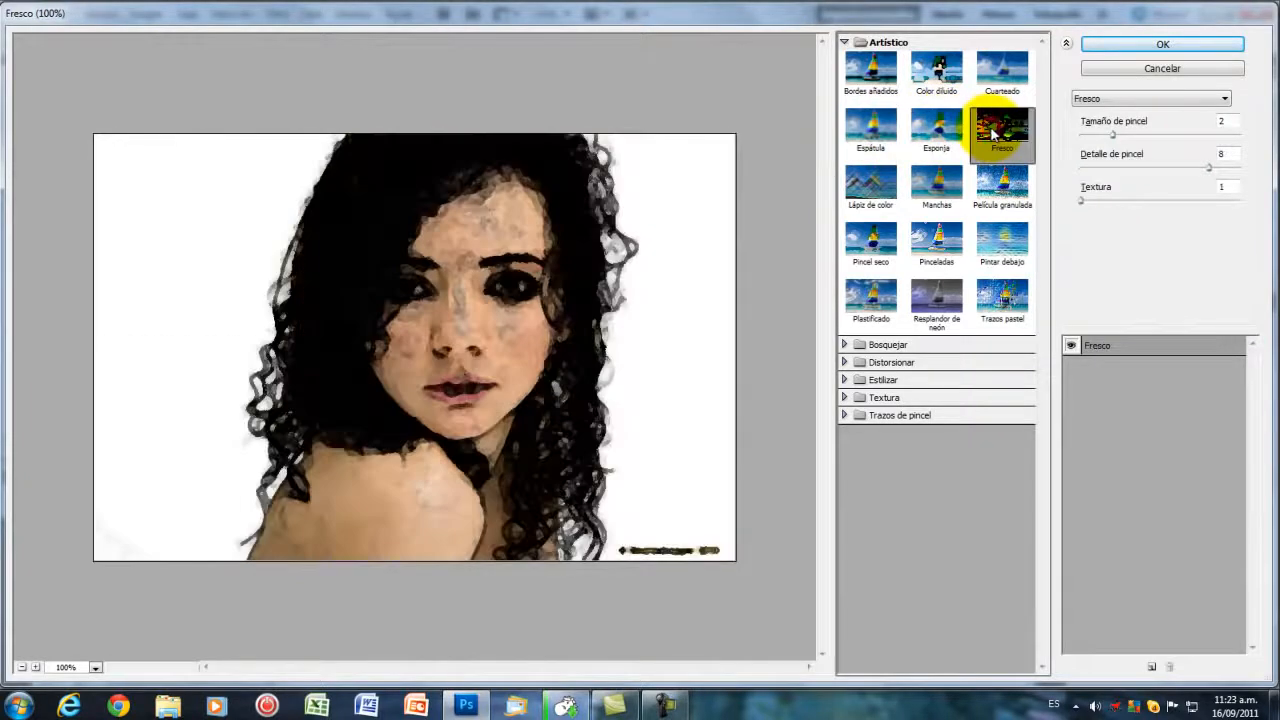
click(870, 184)
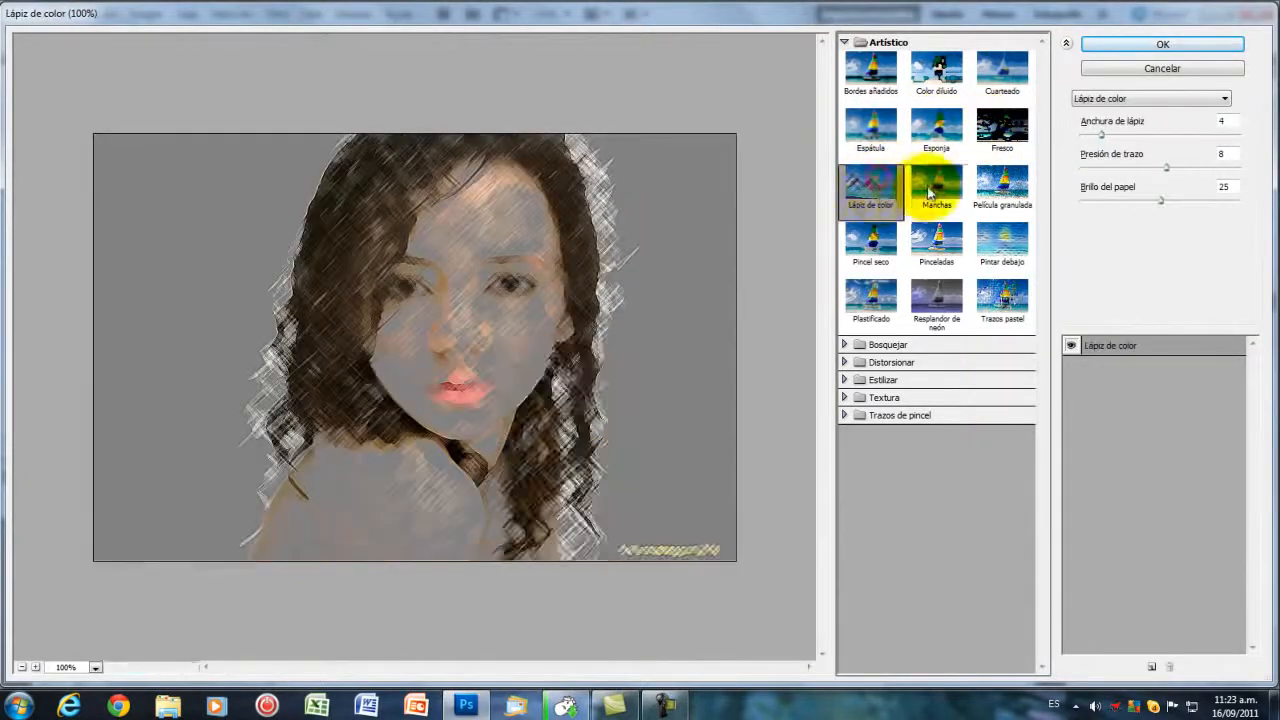
click(930, 192)
Step: Preview Película granulada with Granulado at 3 and a higher Área resaltada, and also preview Pinceladas
click(995, 186)
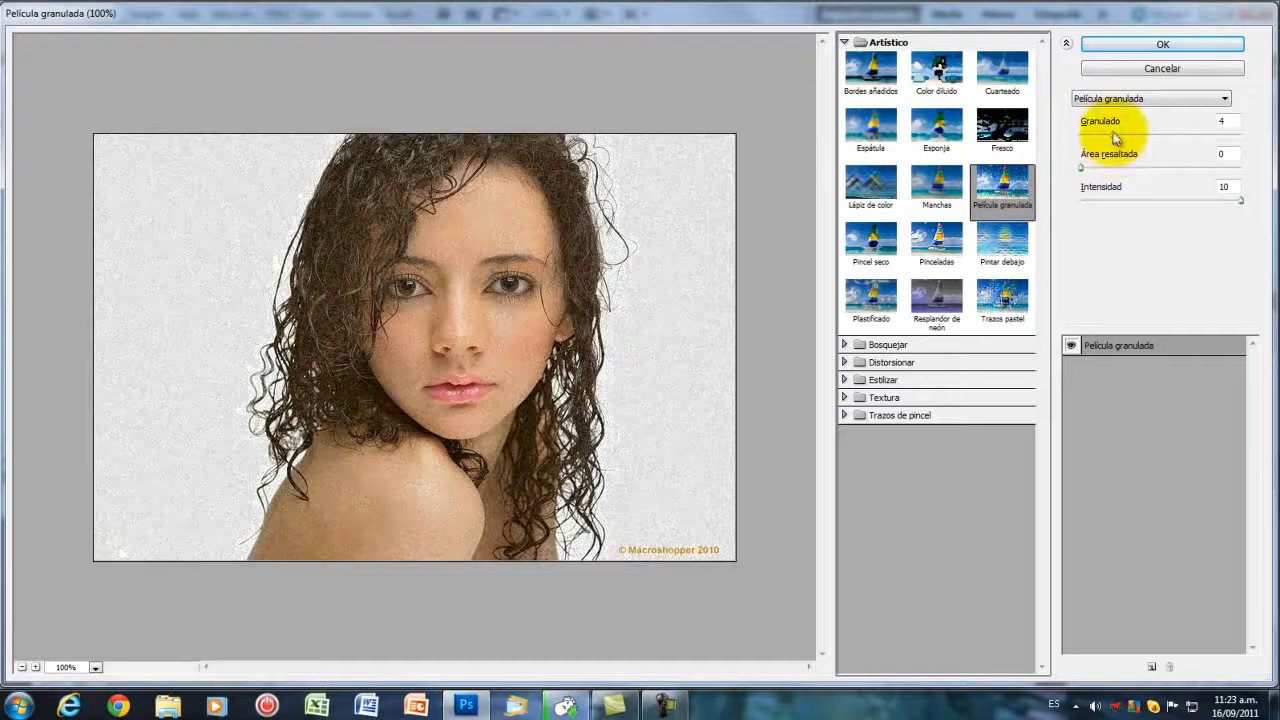
drag(1114, 137, 1134, 175)
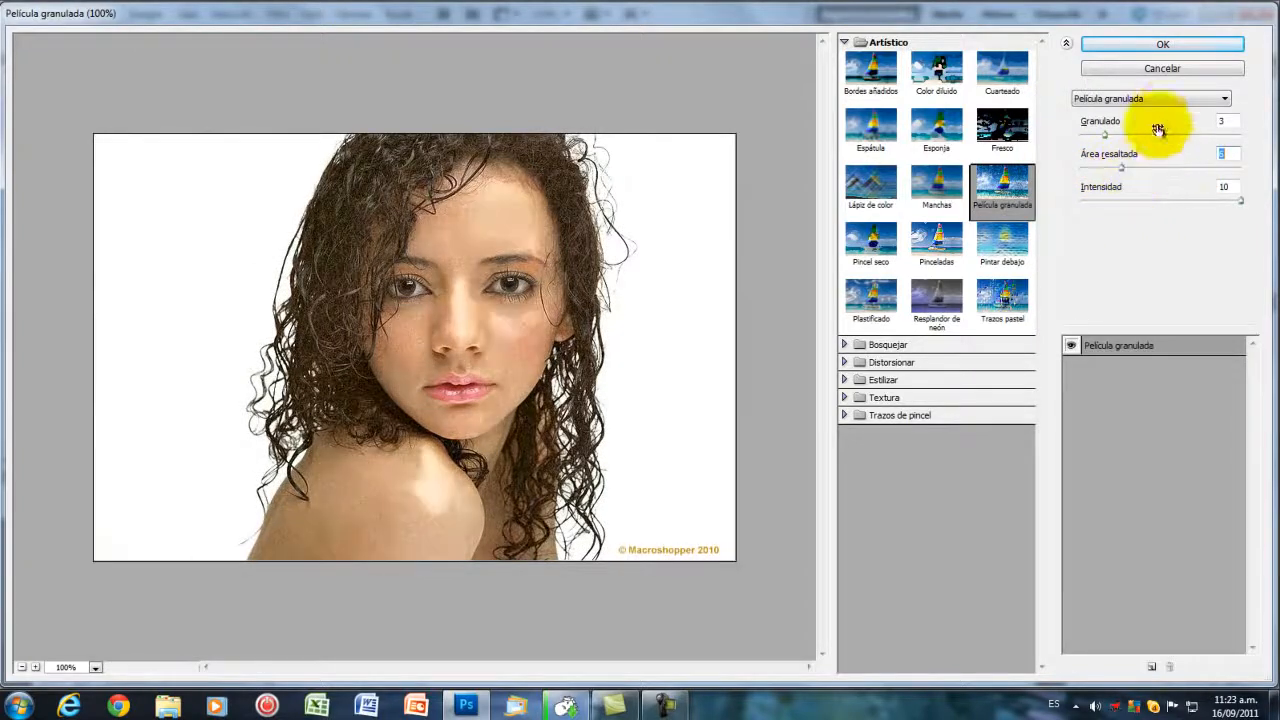
click(952, 238)
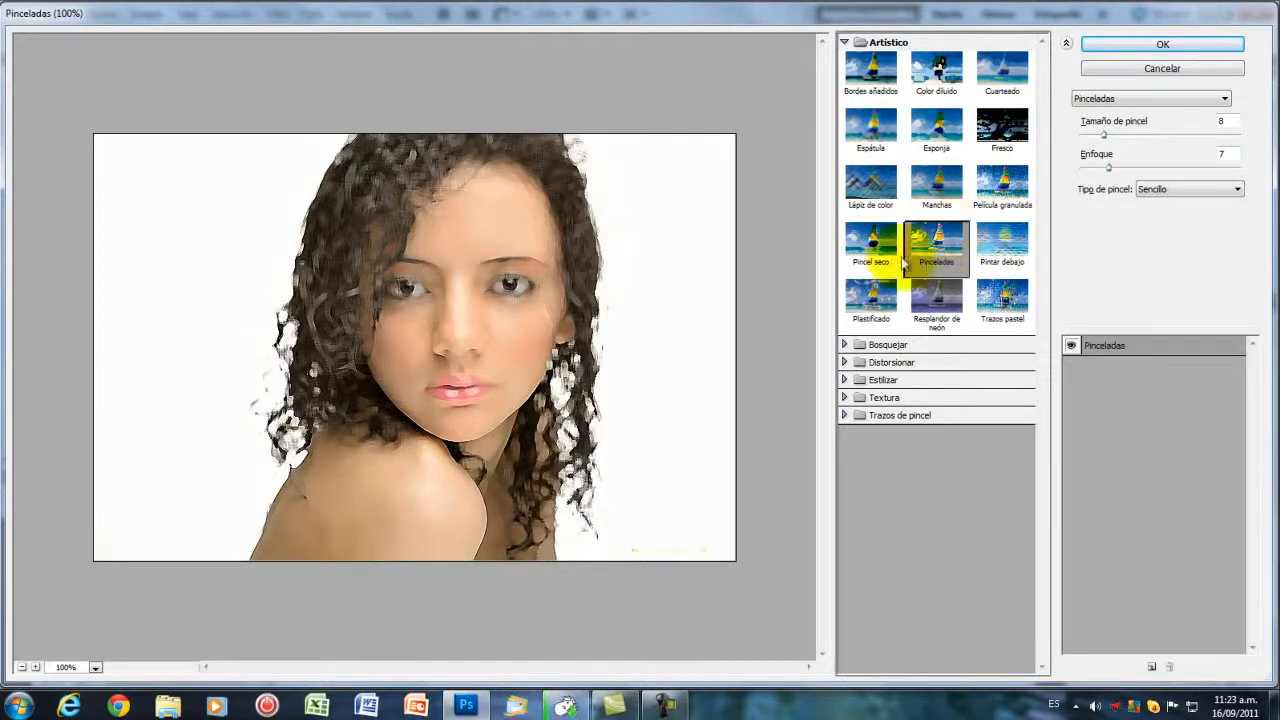
Step: Try the Pincel seco effect, adjusting size and texture and setting Detalle de pincel to 7, and leave the gallery without applying it
click(873, 245)
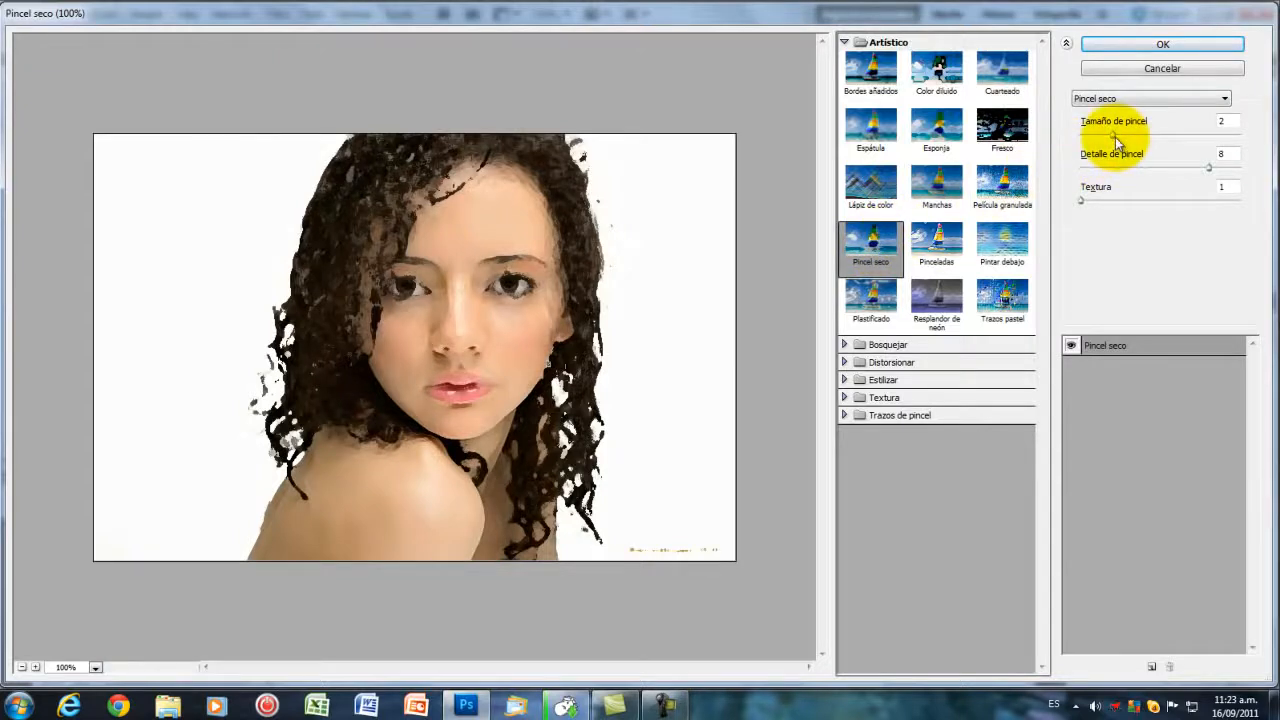
mouse_move(1115, 134)
mouse_down()
mouse_move(1171, 143)
mouse_move(1104, 137)
mouse_up()
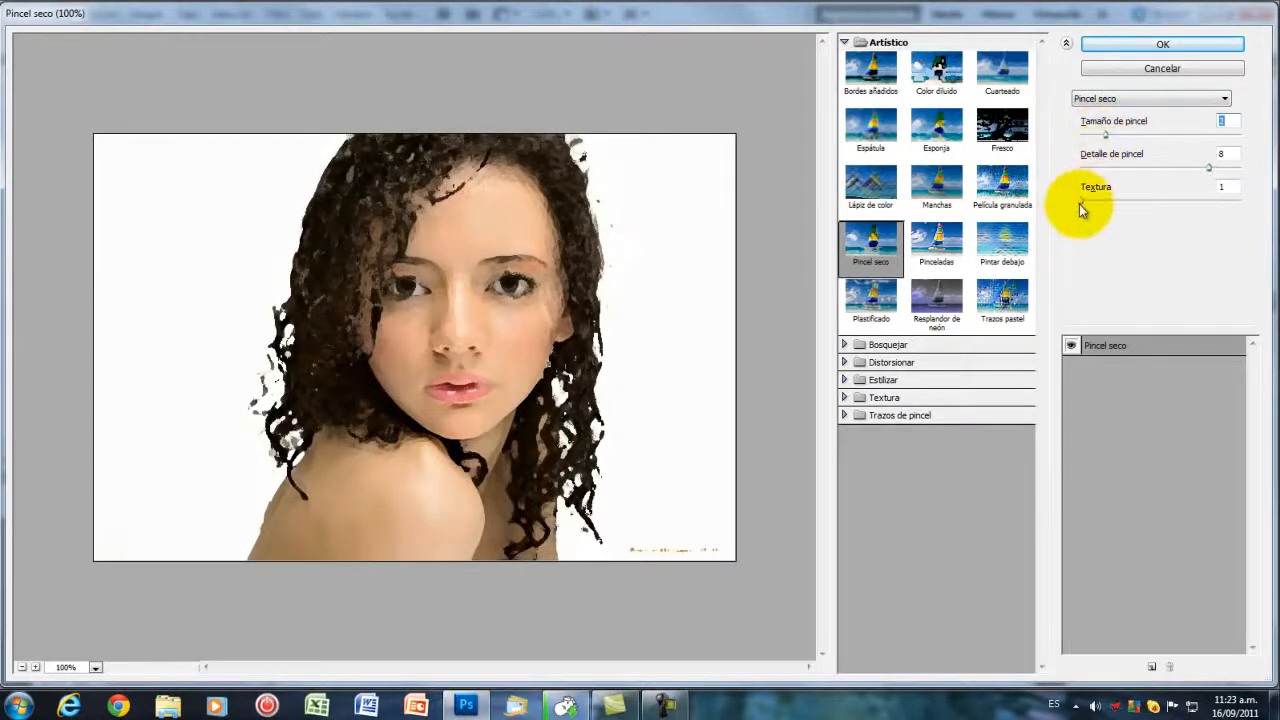
drag(1082, 202, 1109, 206)
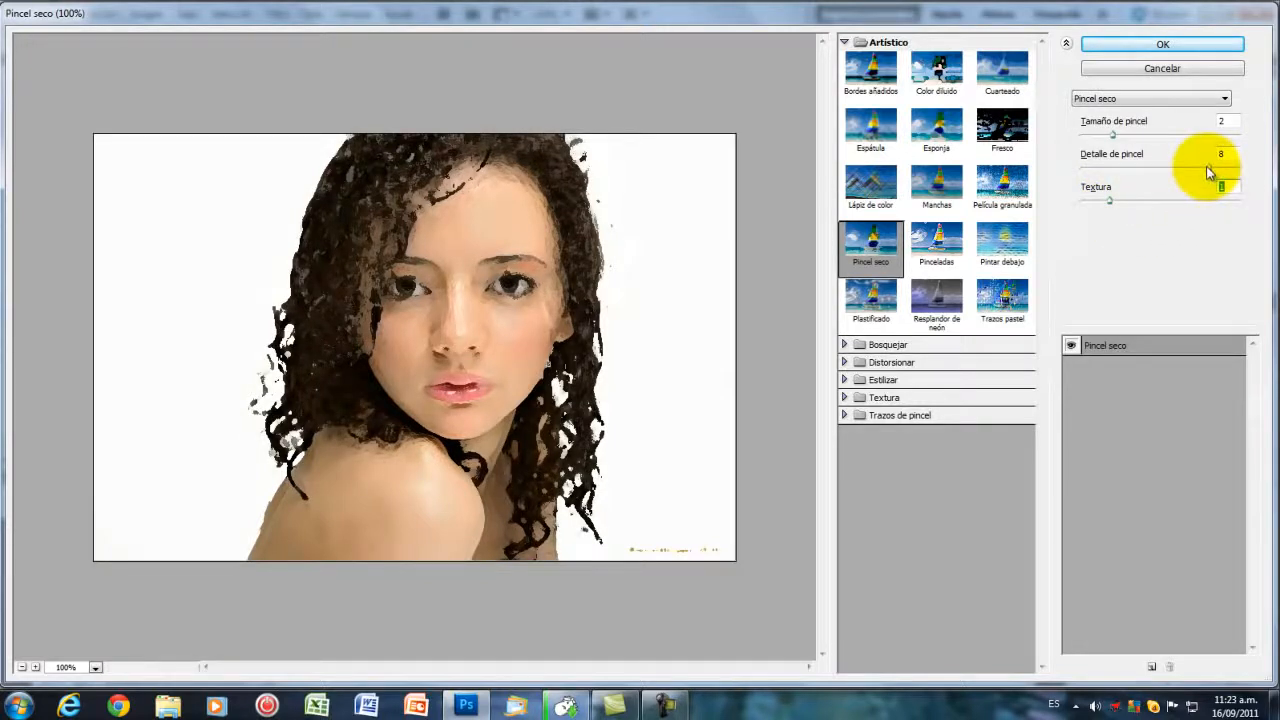
mouse_move(1206, 167)
mouse_down()
mouse_move(1110, 171)
mouse_move(1191, 171)
mouse_up()
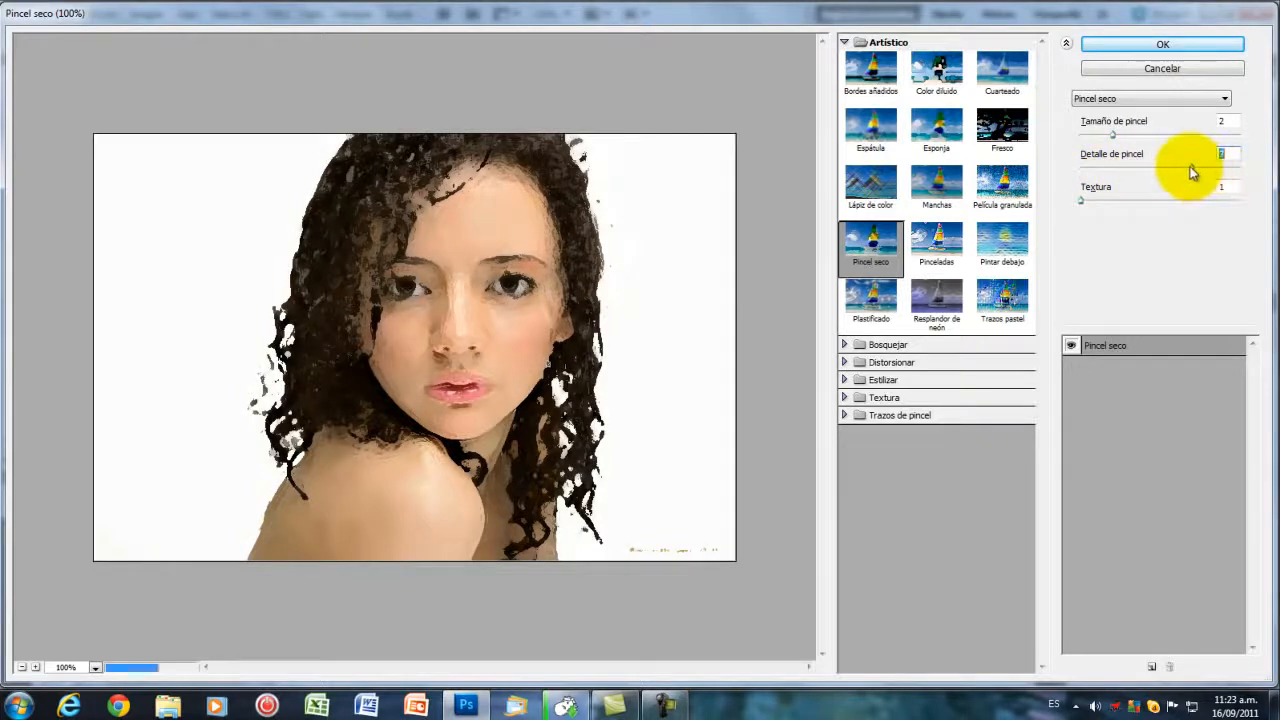
click(1193, 68)
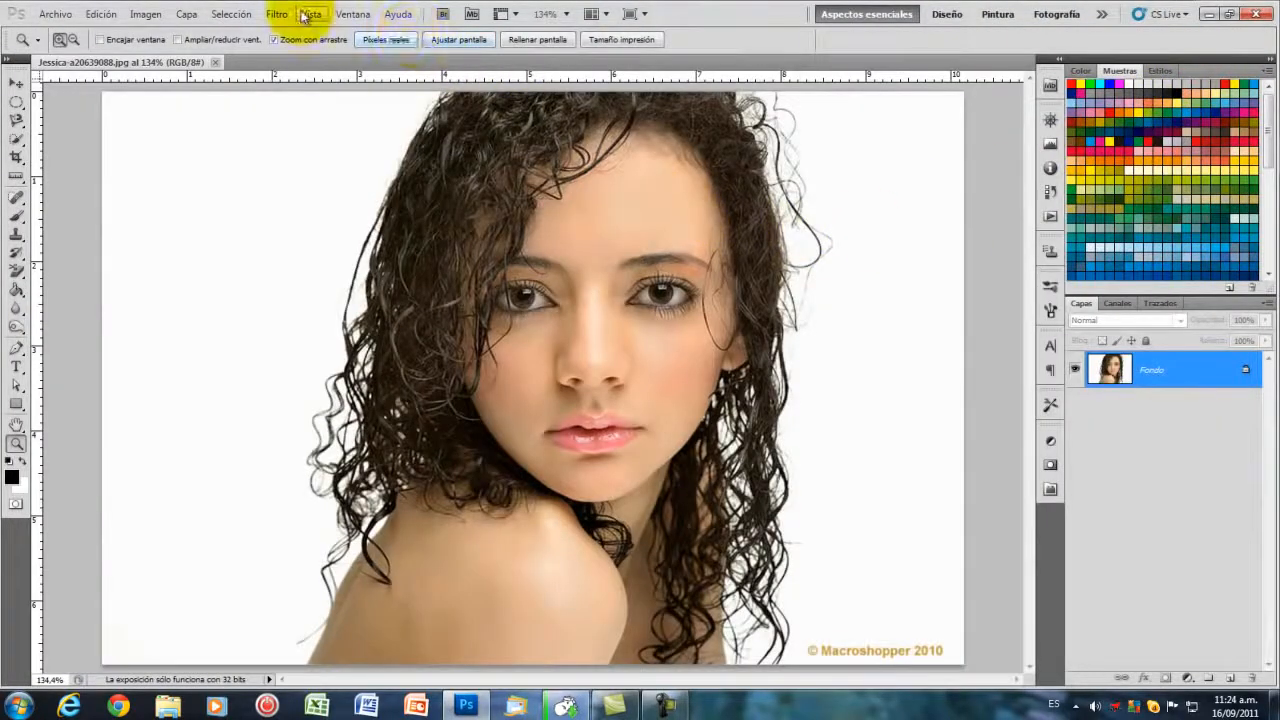
Step: Open the Lens Correction filter and examine the available edge treatments for the corrected image
click(278, 14)
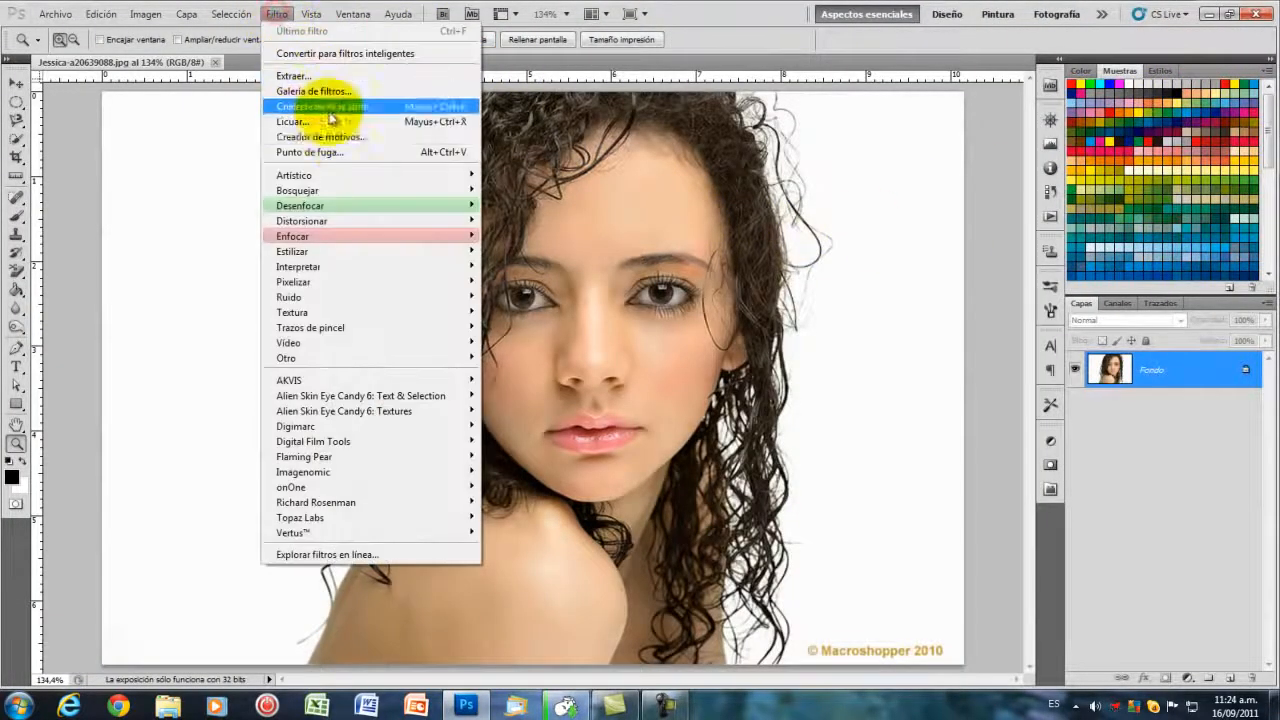
mouse_move(338, 194)
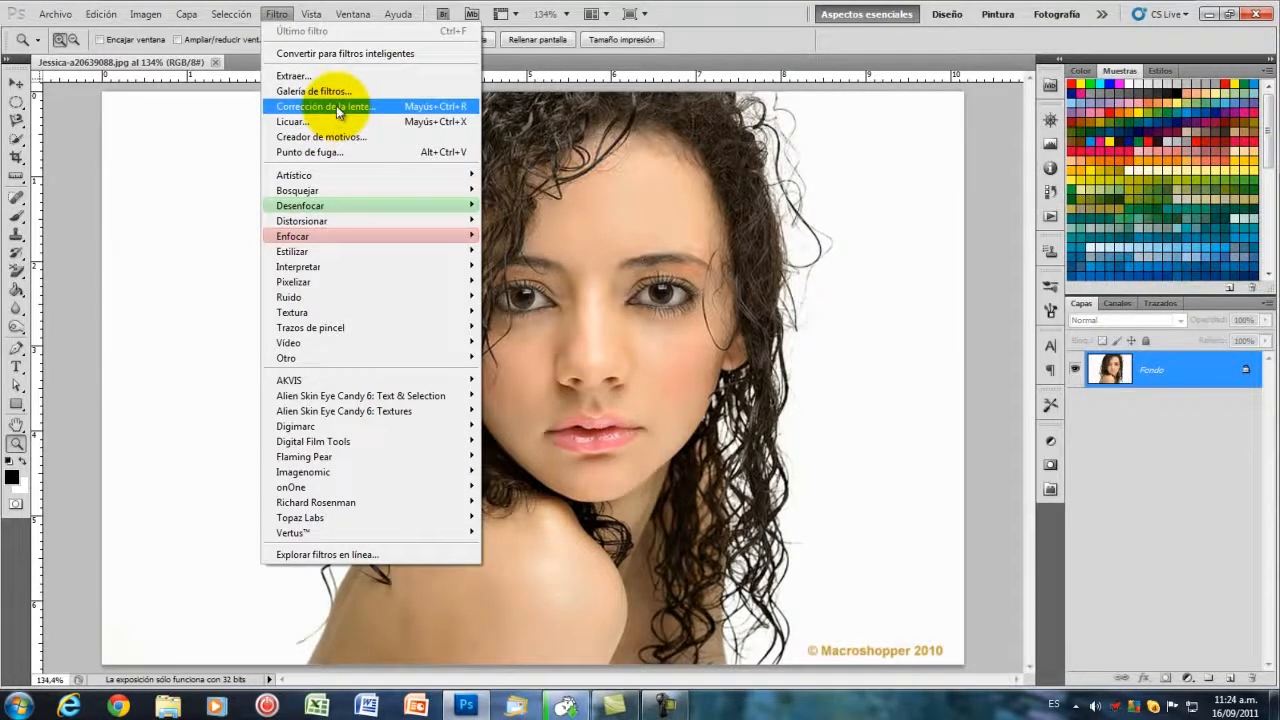
click(336, 105)
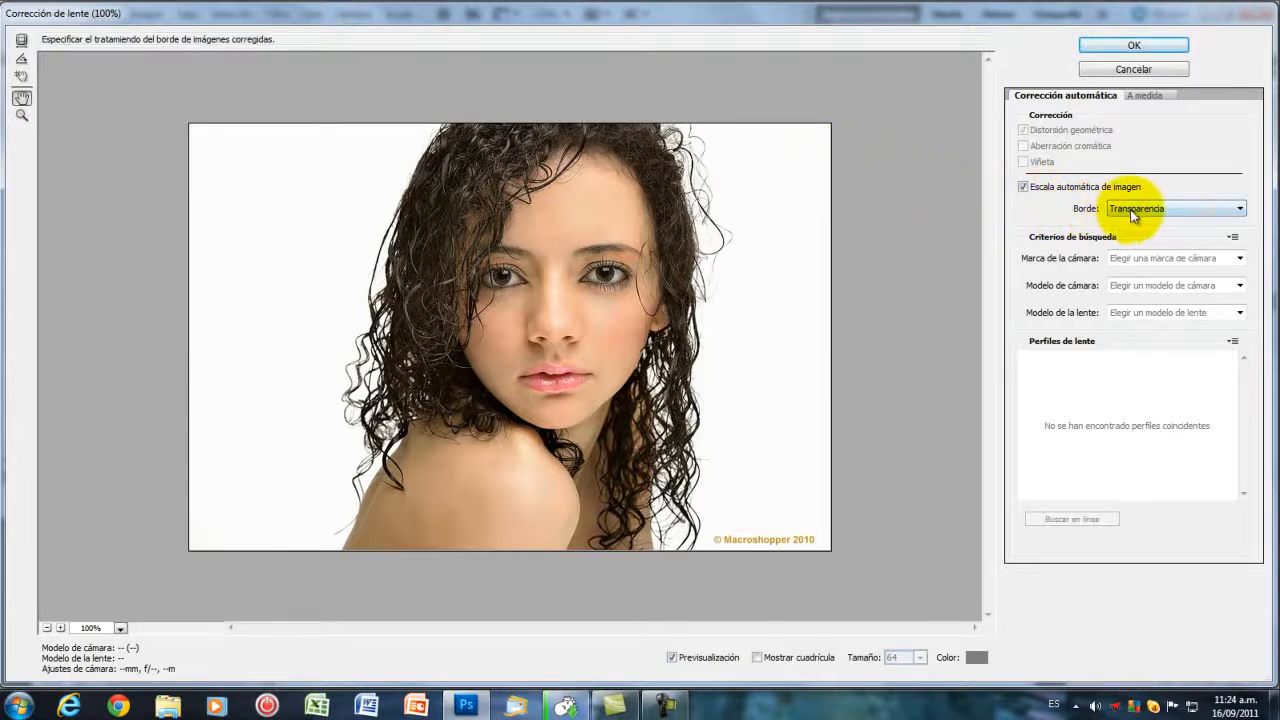
click(1239, 210)
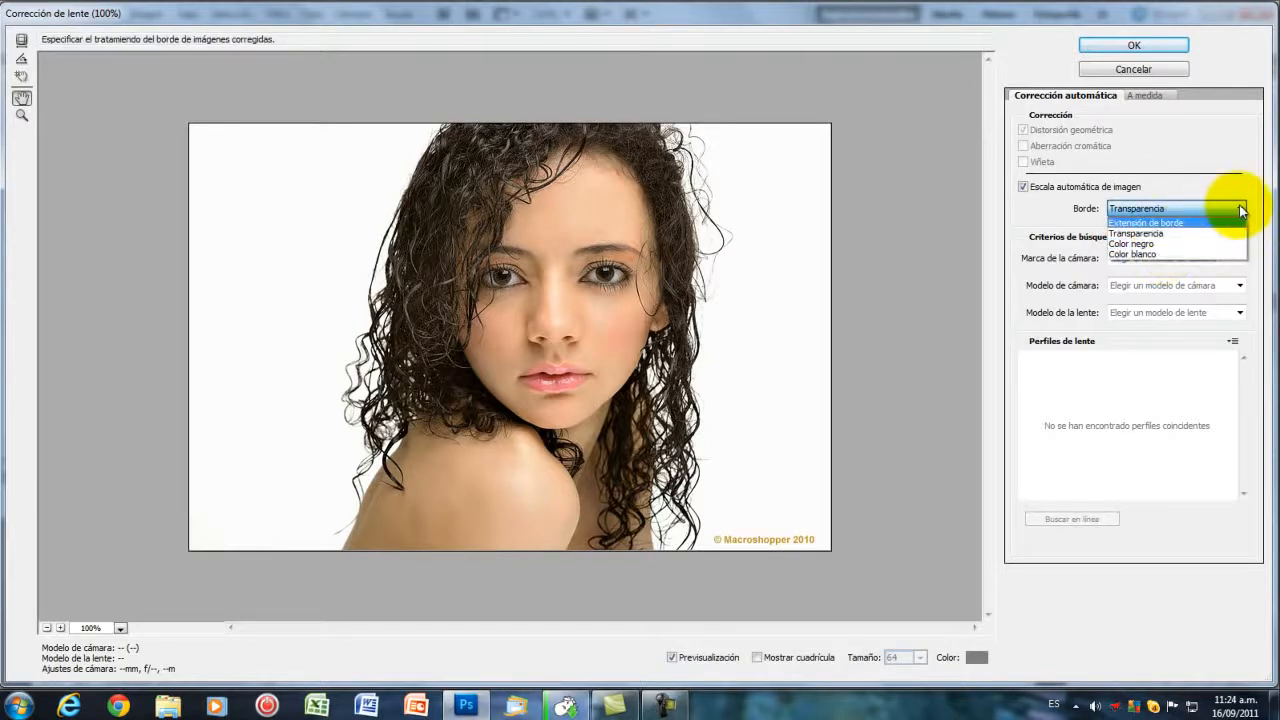
click(1240, 207)
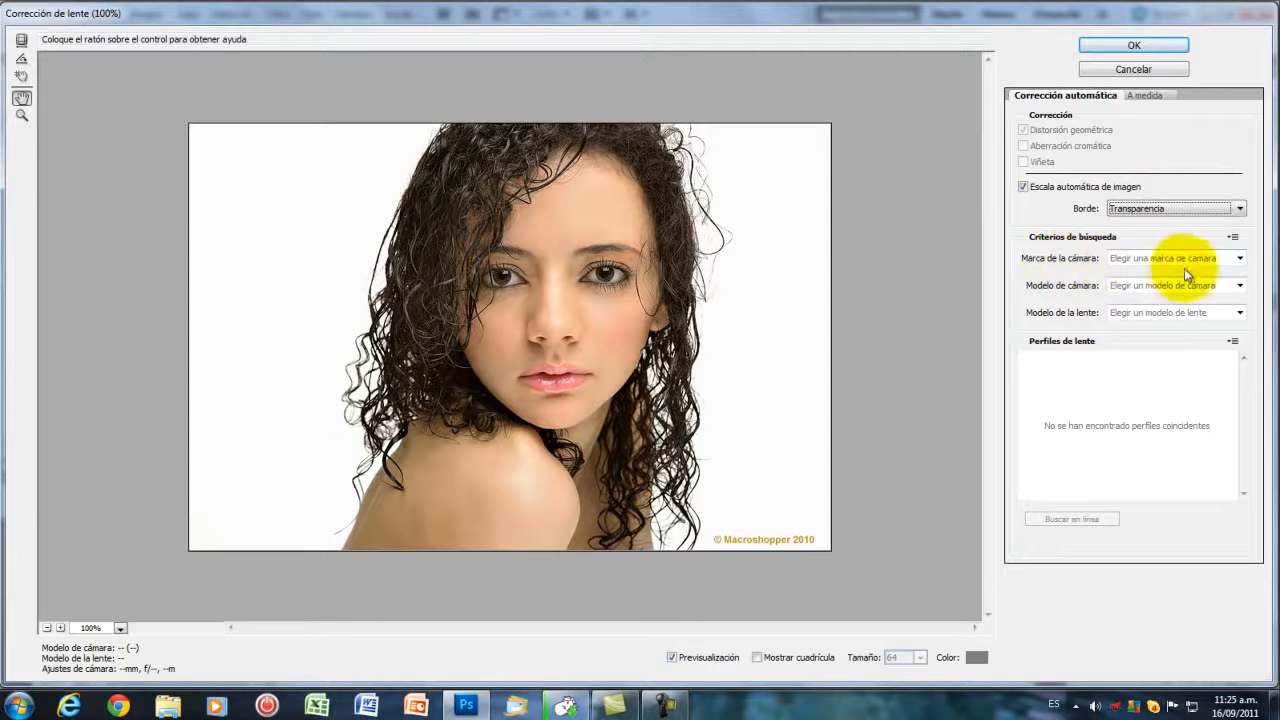
Step: Set the lens correction search criteria to camera make SONY and lens model DT 18-200mm F3.5-6.3
click(1240, 259)
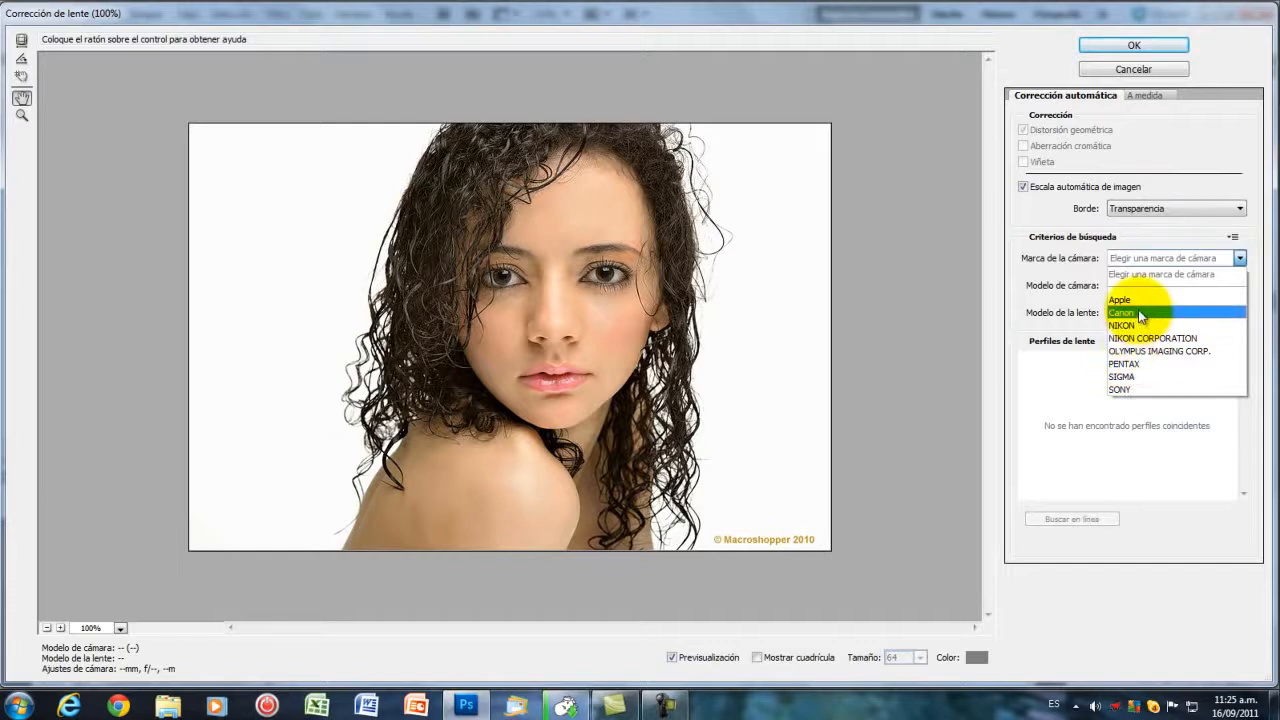
click(1121, 389)
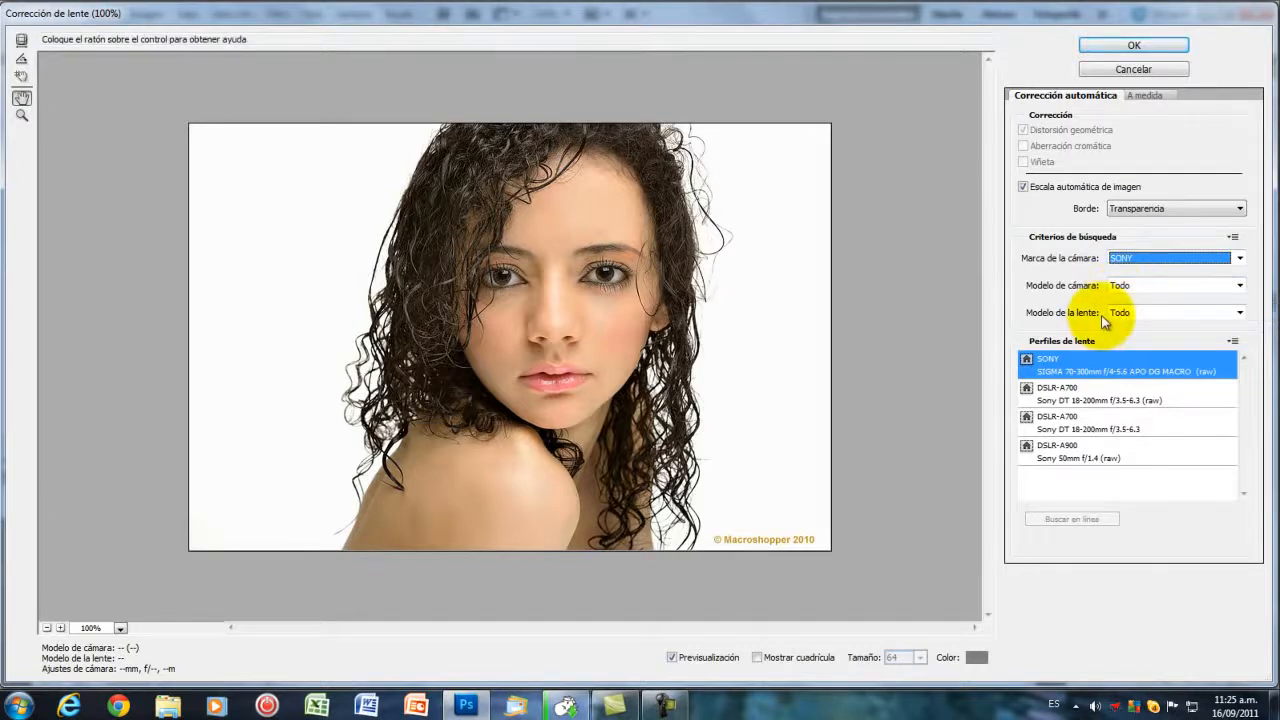
click(1240, 314)
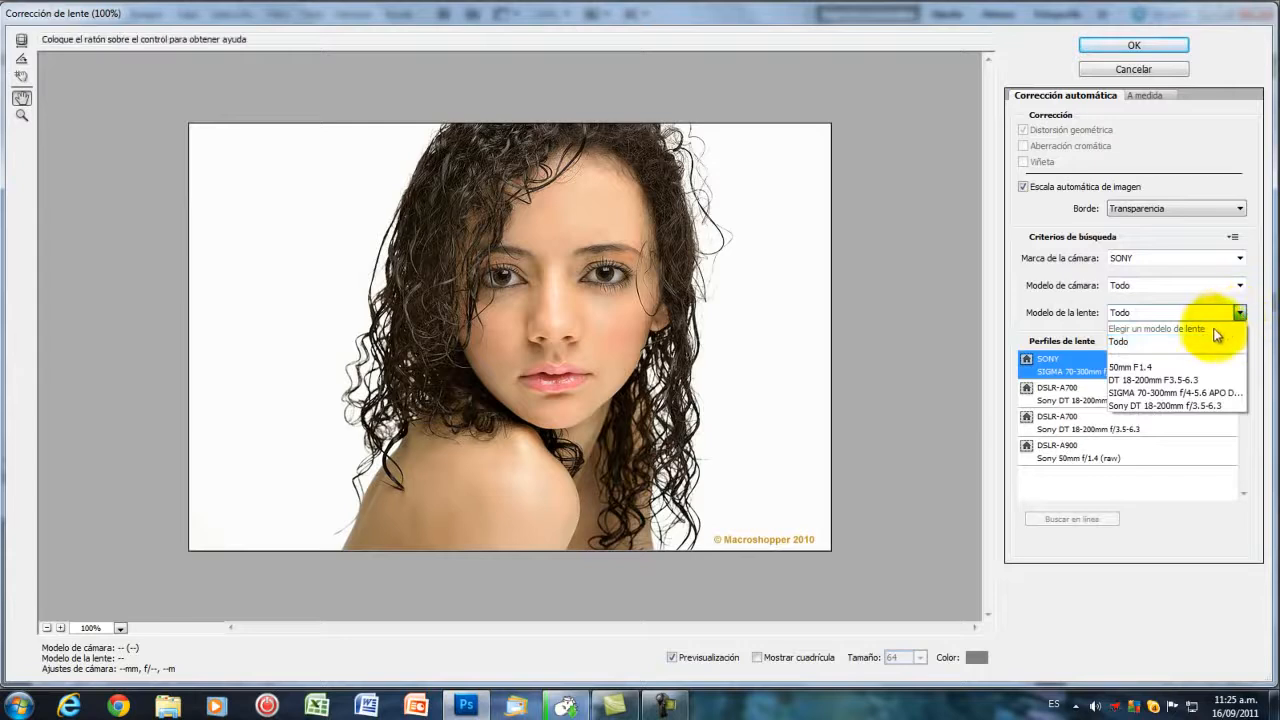
click(1143, 381)
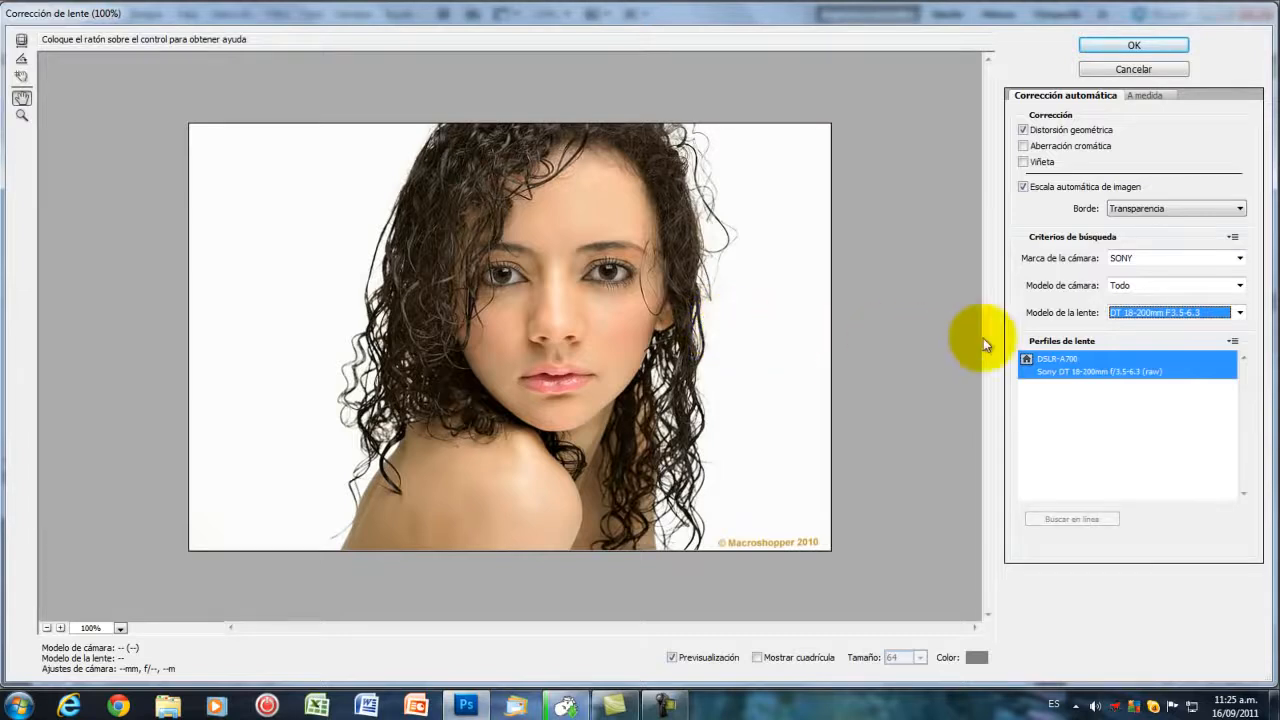
Step: Examine the lens profile options and the alignment grid over the portrait, and leave Lens Correction without applying it
click(1231, 343)
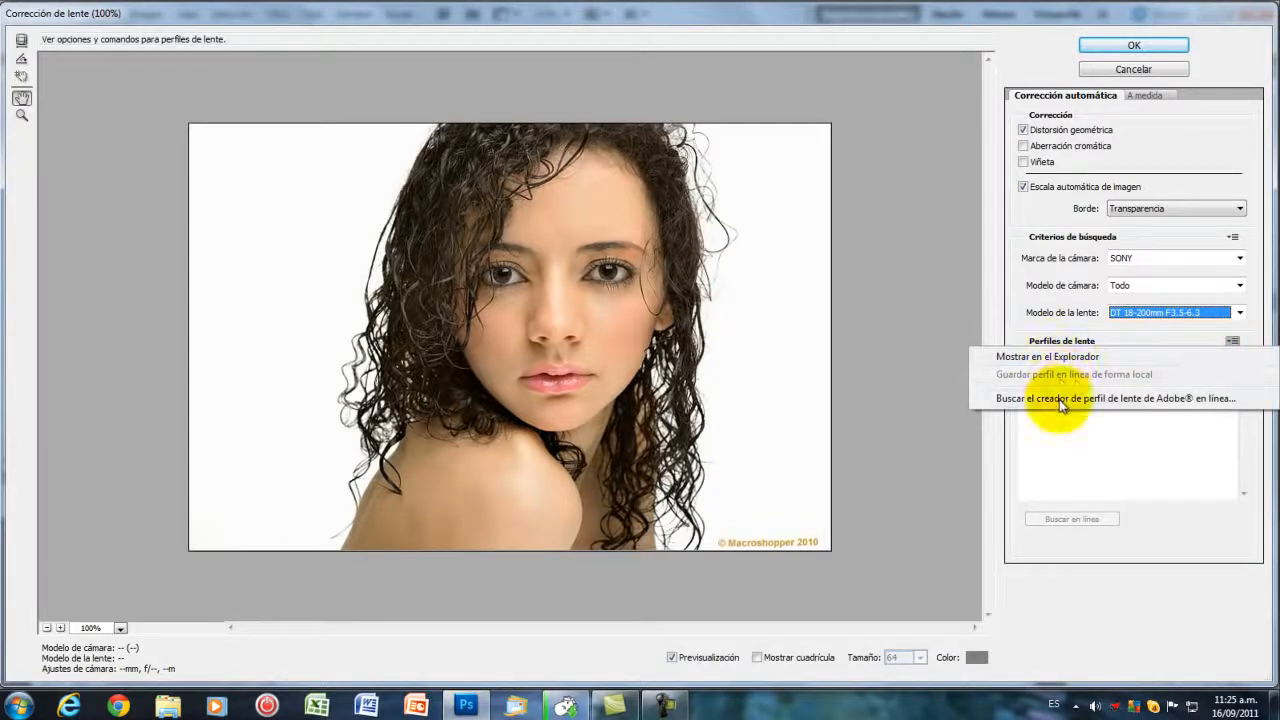
click(988, 449)
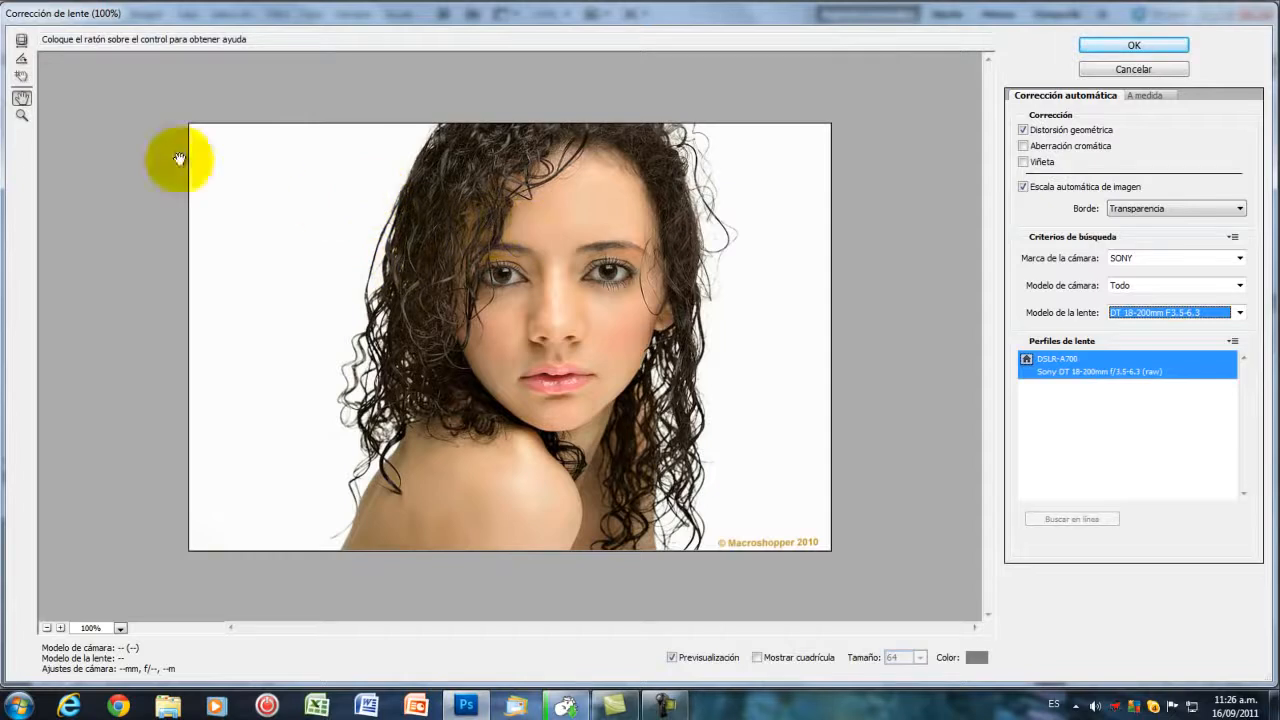
click(22, 78)
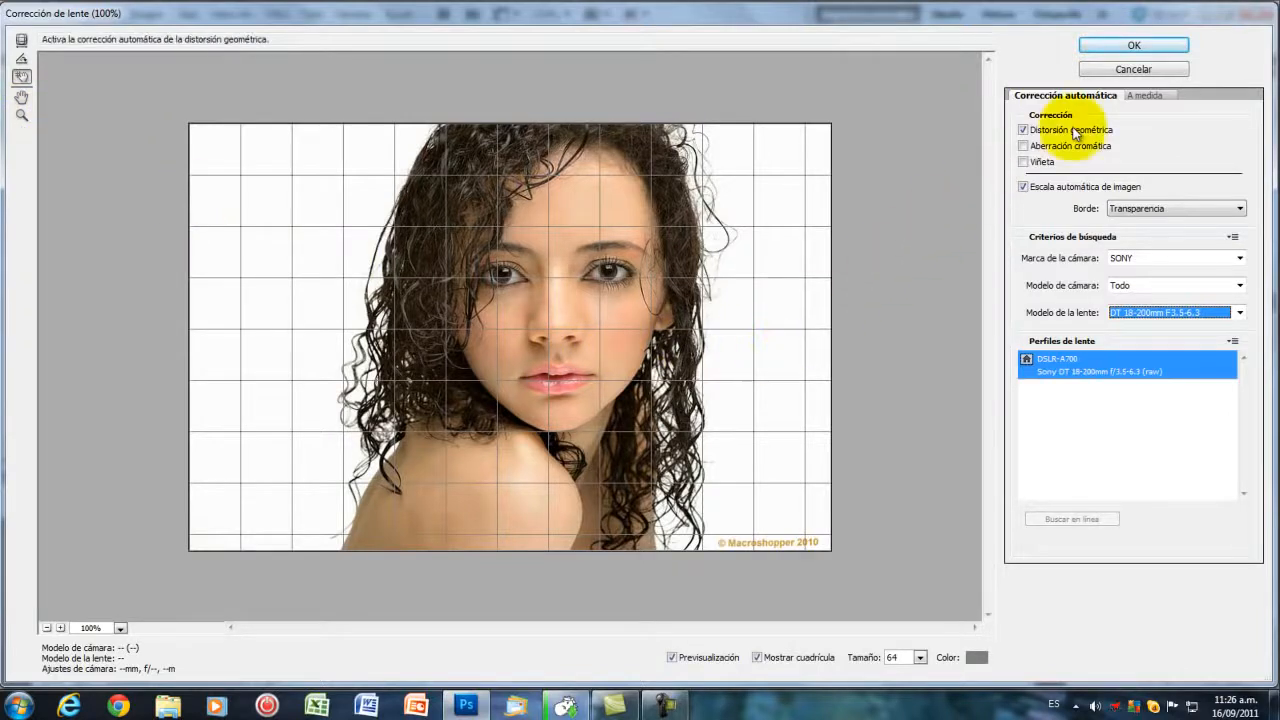
click(1133, 70)
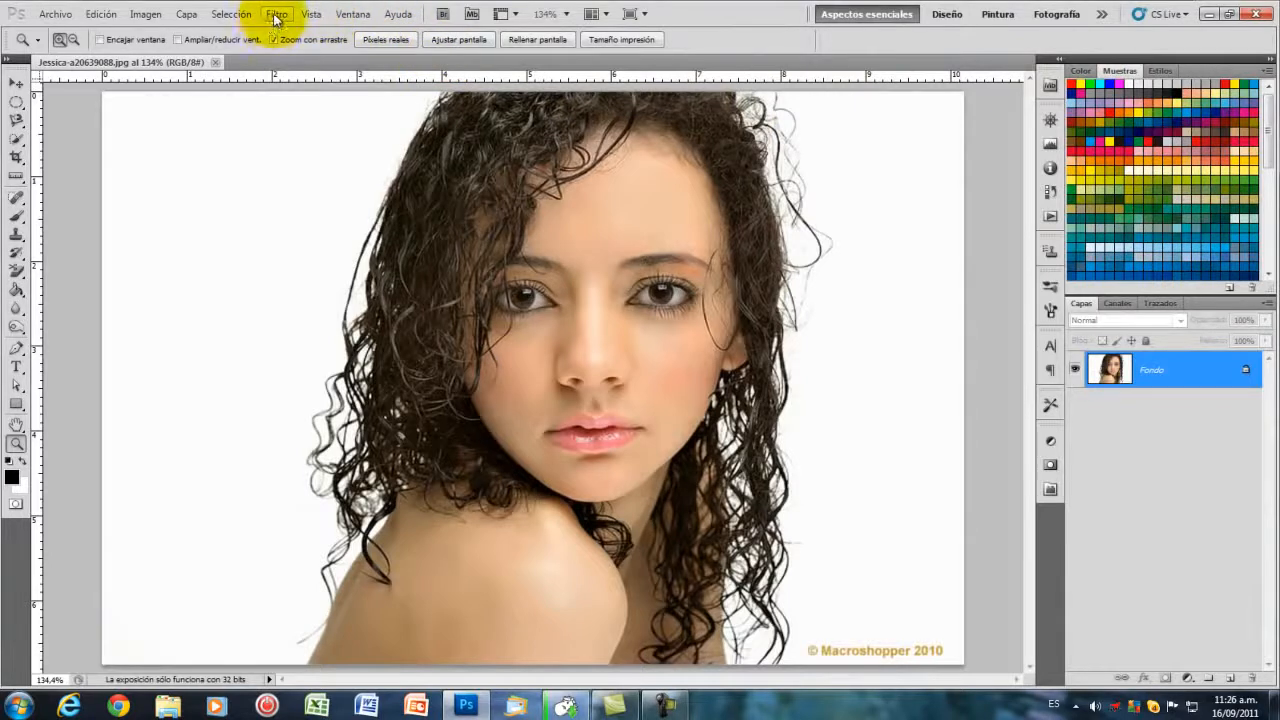
Step: Open the Liquify filter and pucker the lips and the eye on the portrait's right side with a size 76 brush
click(275, 15)
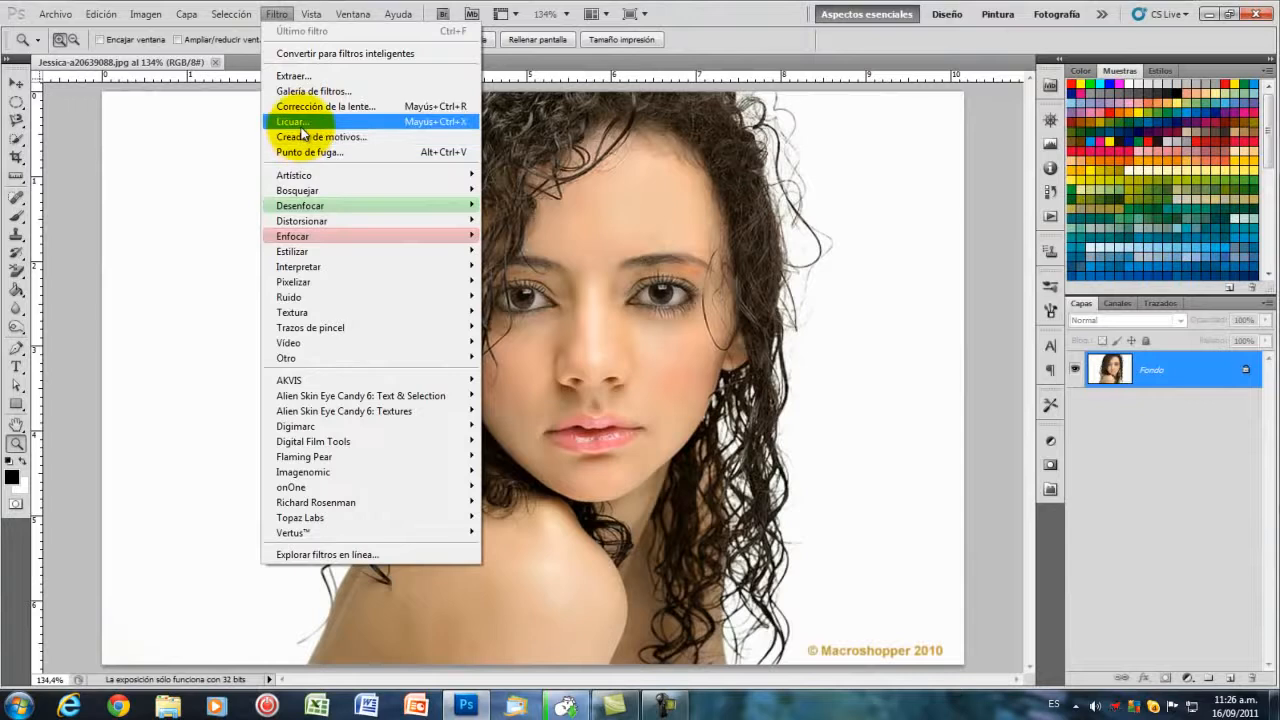
click(300, 124)
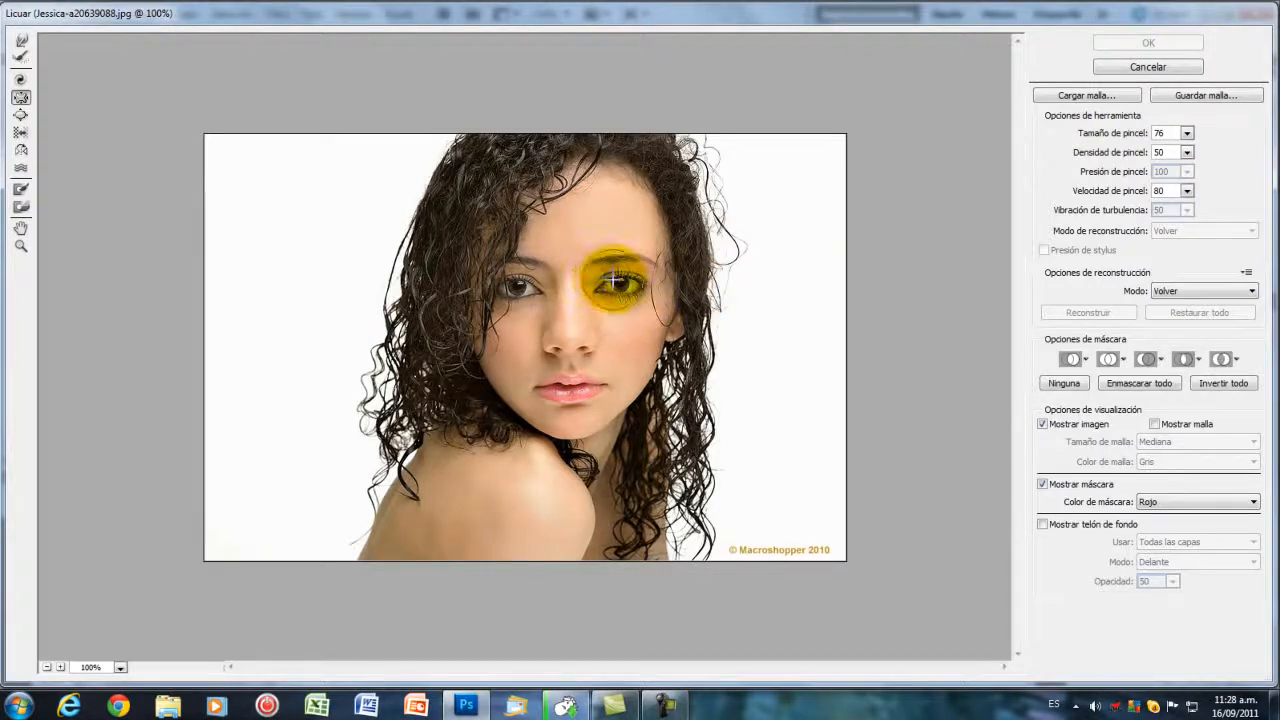
drag(614, 281, 619, 262)
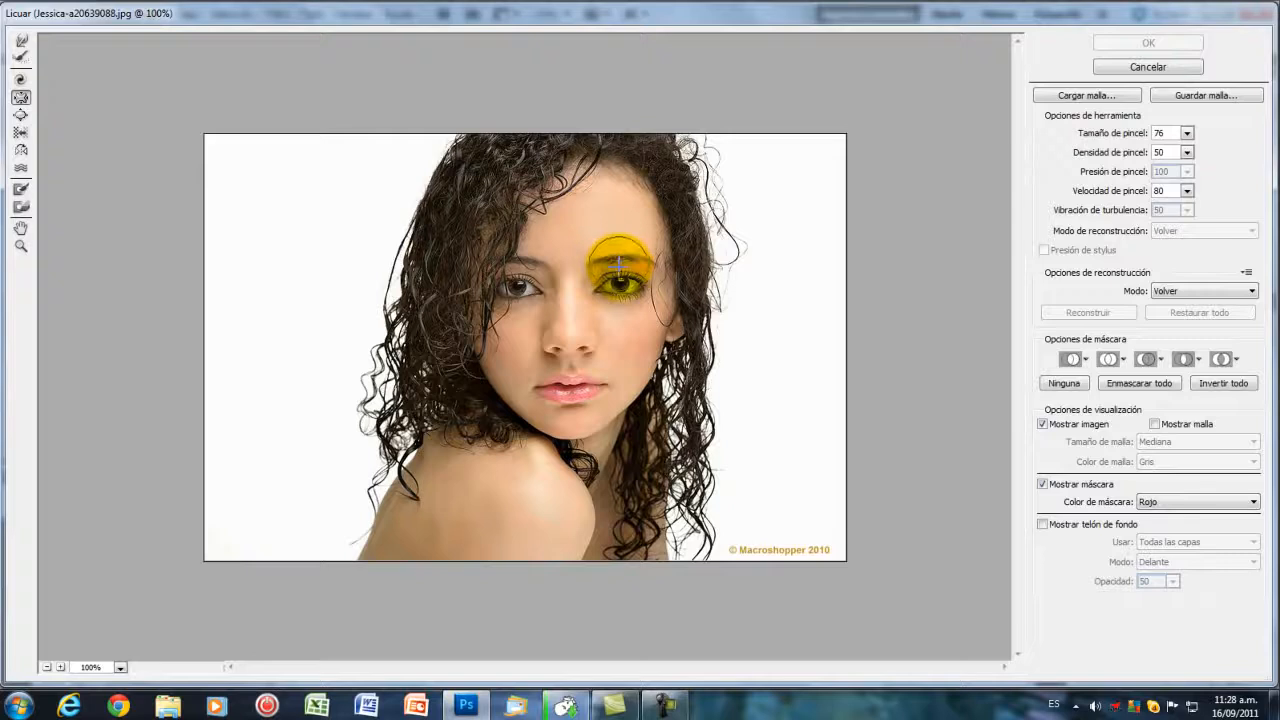
click(568, 400)
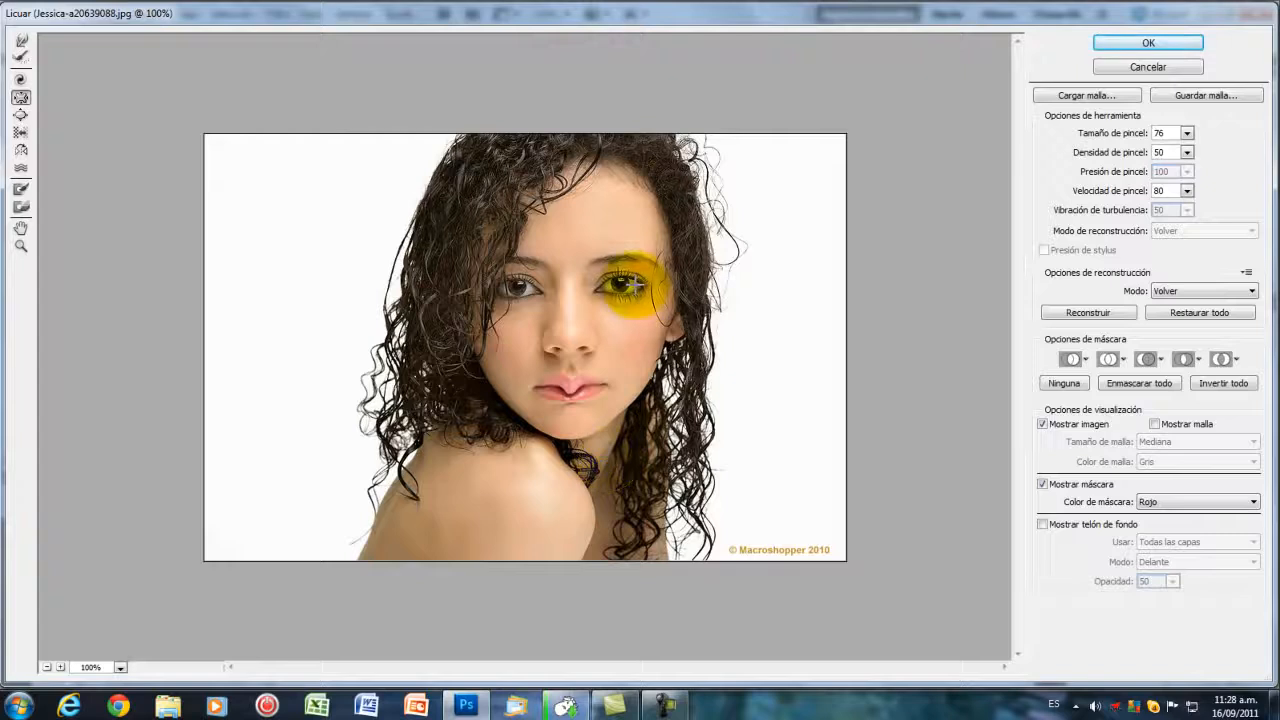
click(620, 286)
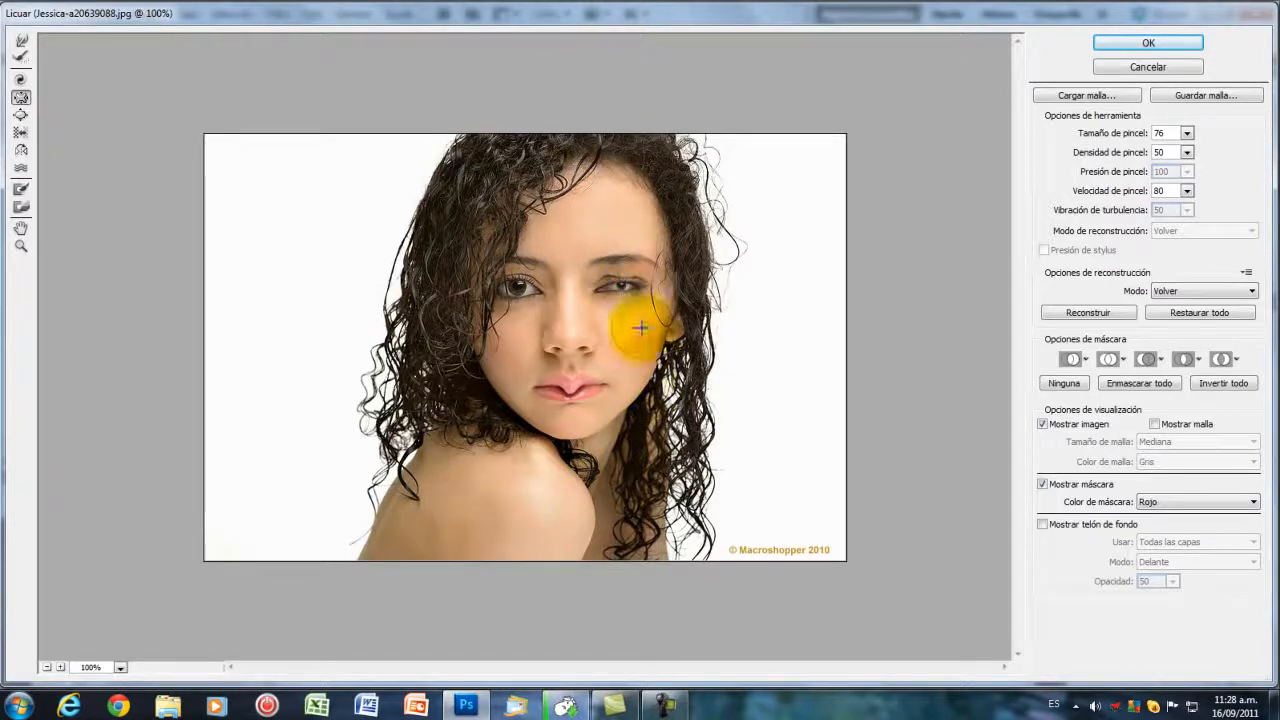
Step: Restore the puckered eye and lips by brushing over them with Liquify's Reconstruct tool in Volver mode
click(22, 58)
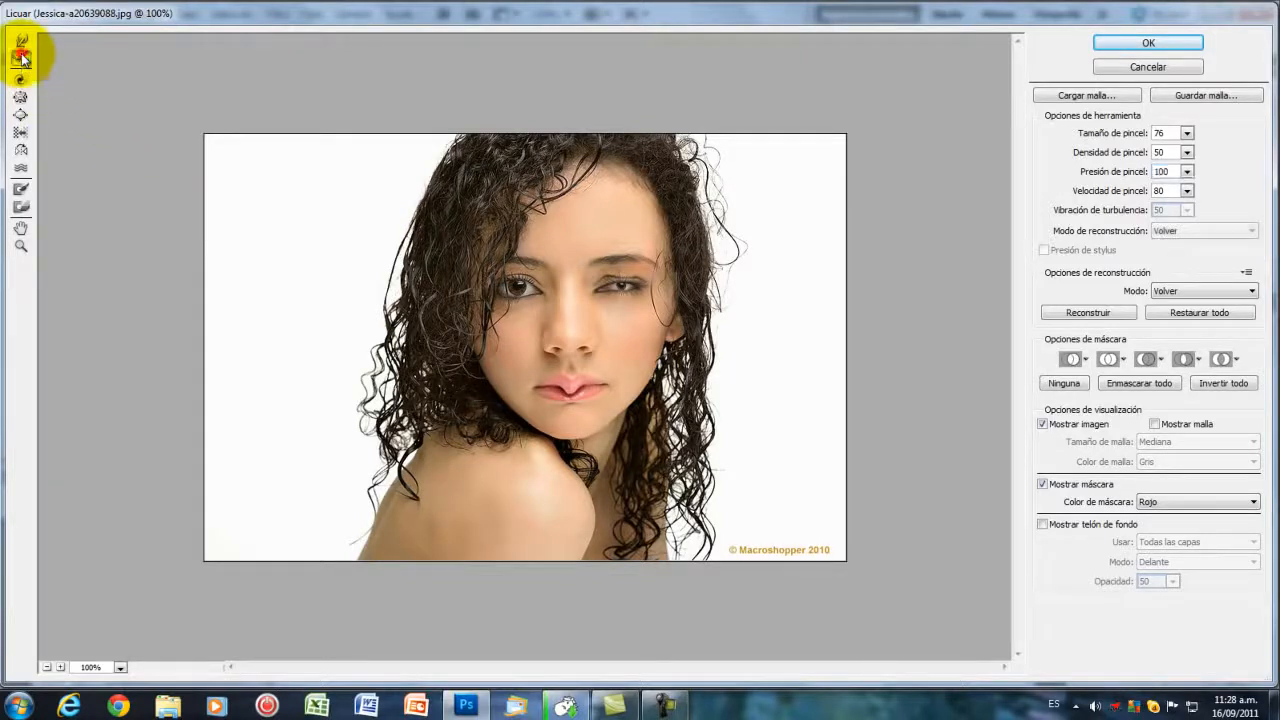
mouse_move(597, 290)
mouse_down()
mouse_move(639, 278)
mouse_move(638, 311)
mouse_move(586, 277)
mouse_up()
mouse_move(548, 357)
mouse_down()
mouse_move(590, 390)
mouse_move(602, 390)
mouse_move(557, 370)
mouse_move(611, 396)
mouse_move(653, 394)
mouse_move(648, 328)
mouse_up()
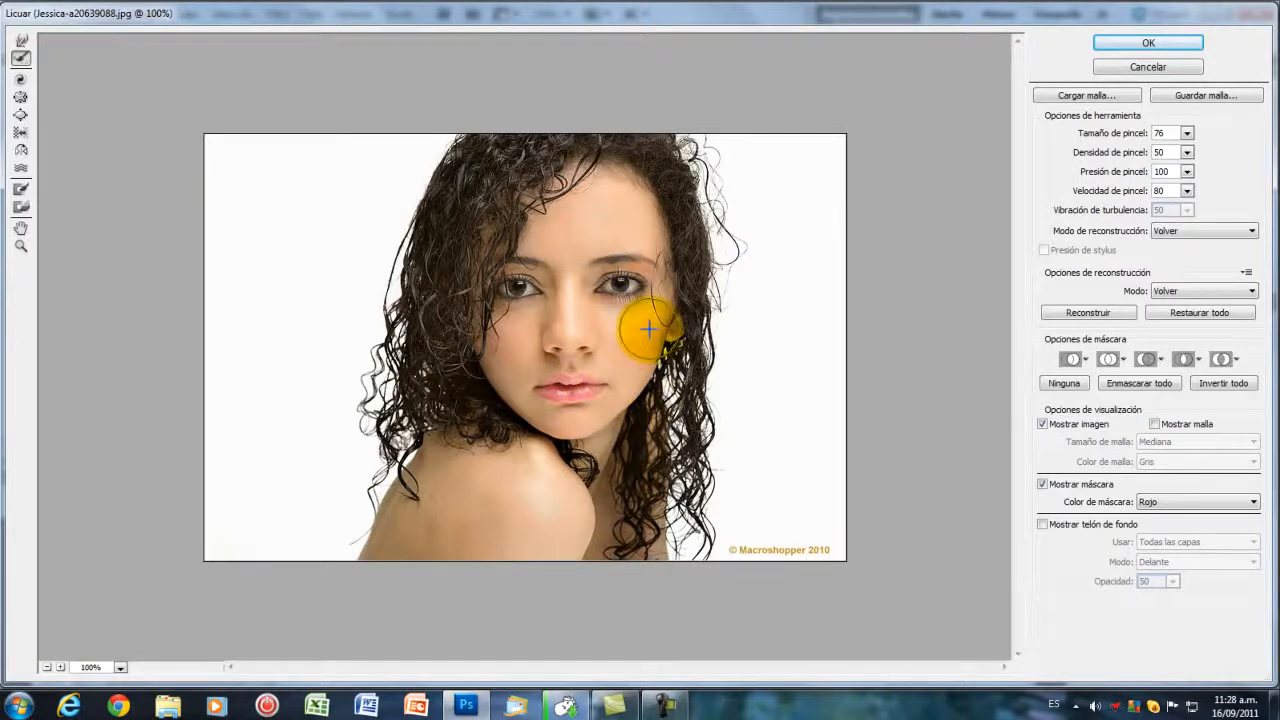
Step: Set the Liquify brush size to 196 and brush the Reconstruct tool over the eye on the portrait's right side
click(1187, 133)
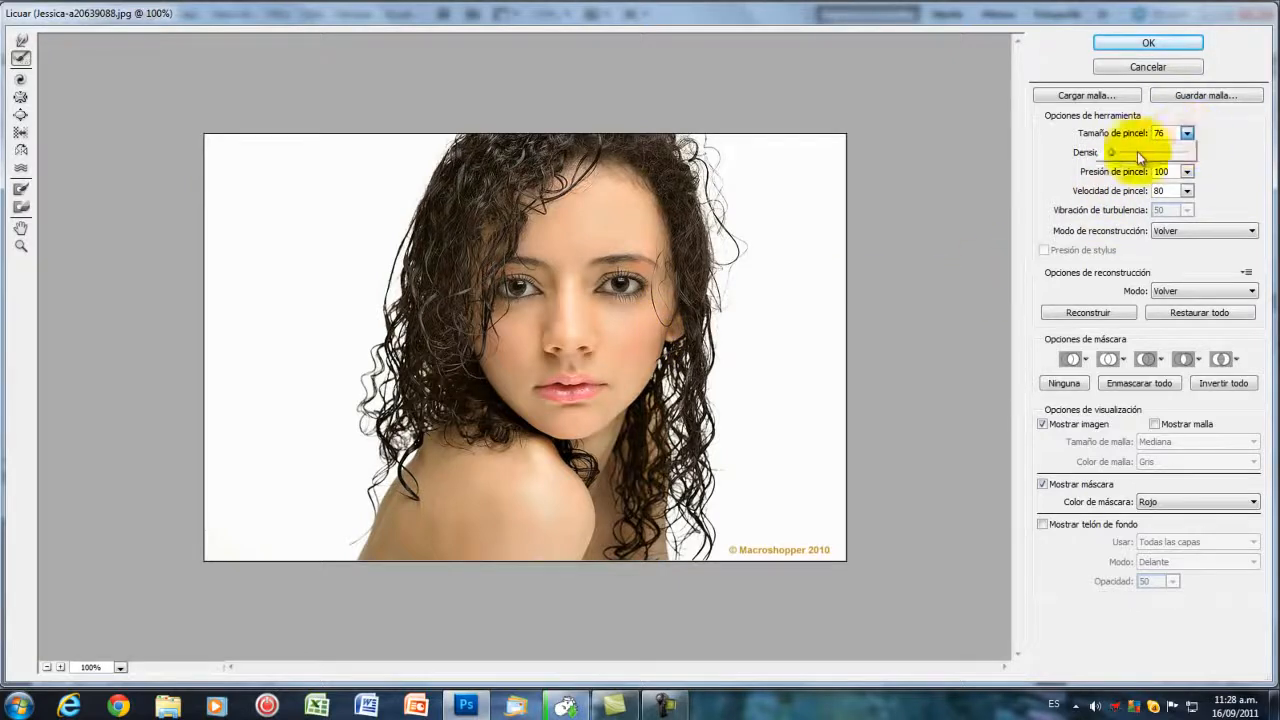
drag(1113, 153, 1120, 157)
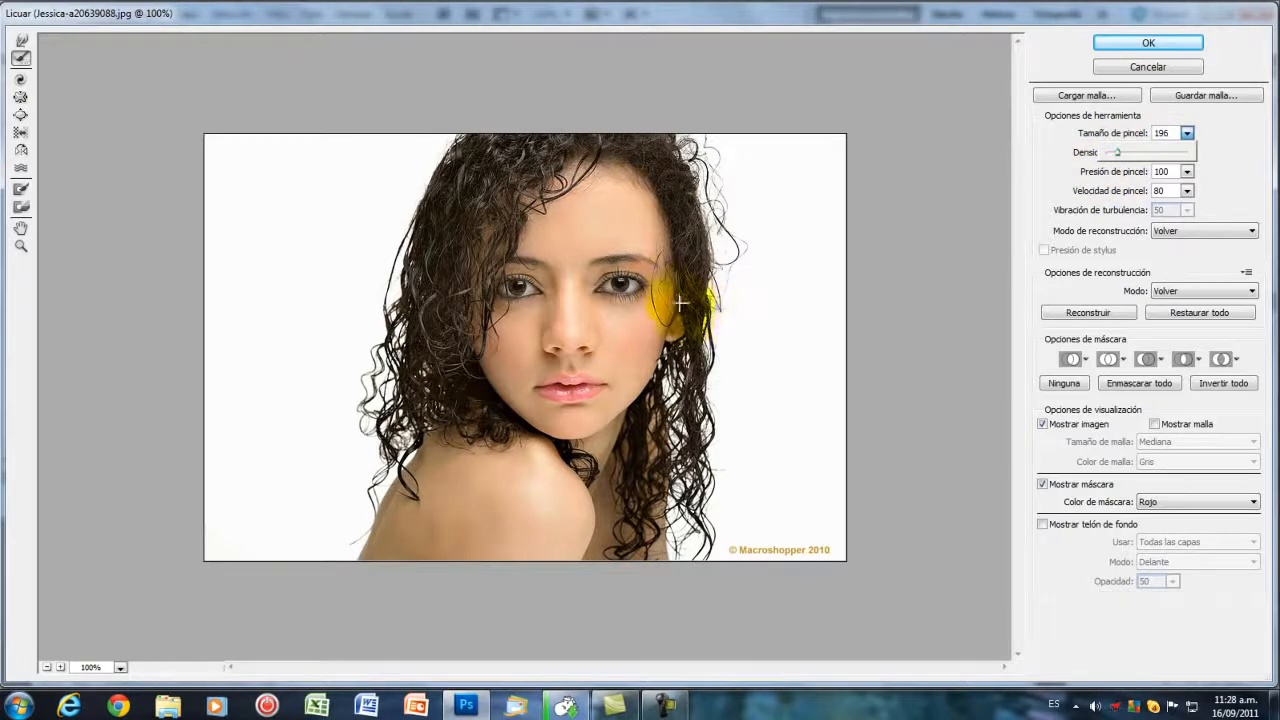
mouse_move(667, 283)
mouse_down()
mouse_move(592, 358)
mouse_move(556, 327)
mouse_move(570, 373)
mouse_up()
key(ctrl+z)
drag(645, 288, 637, 287)
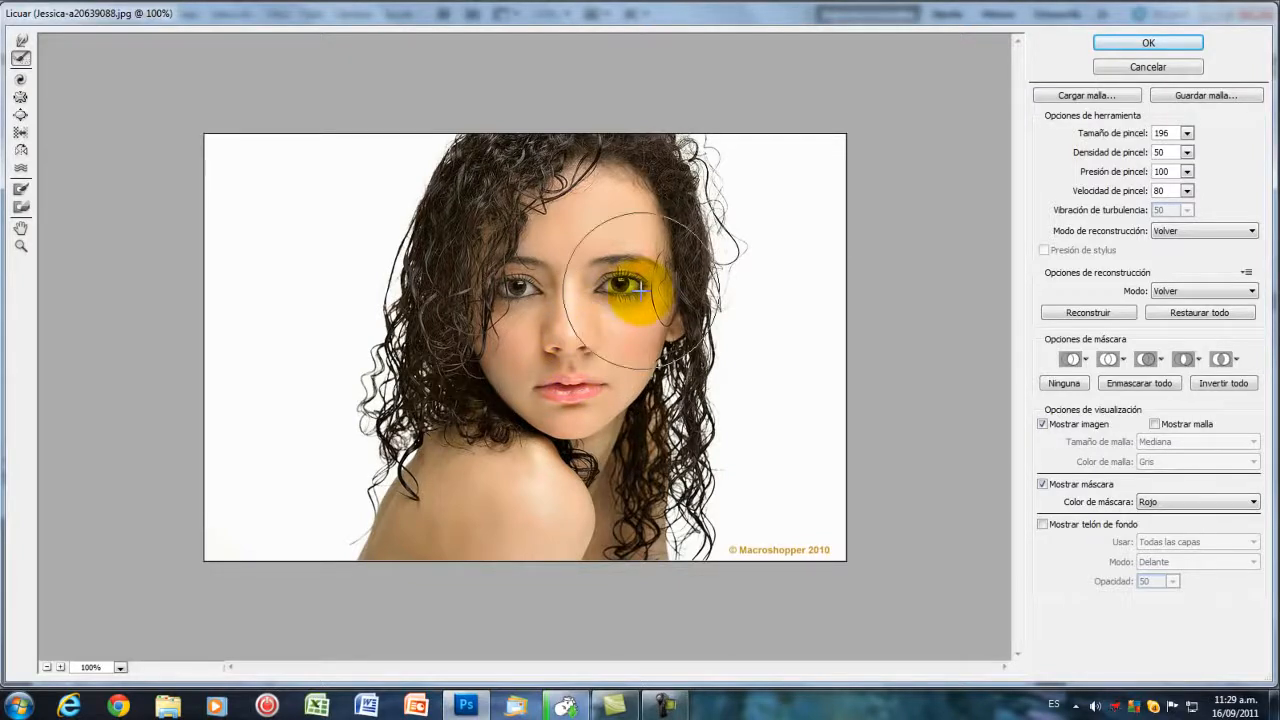
Step: Stretch the nose, mouth and right-side cheek with the Forward Warp tool, and restore the face with the Reconstruct tool
click(20, 42)
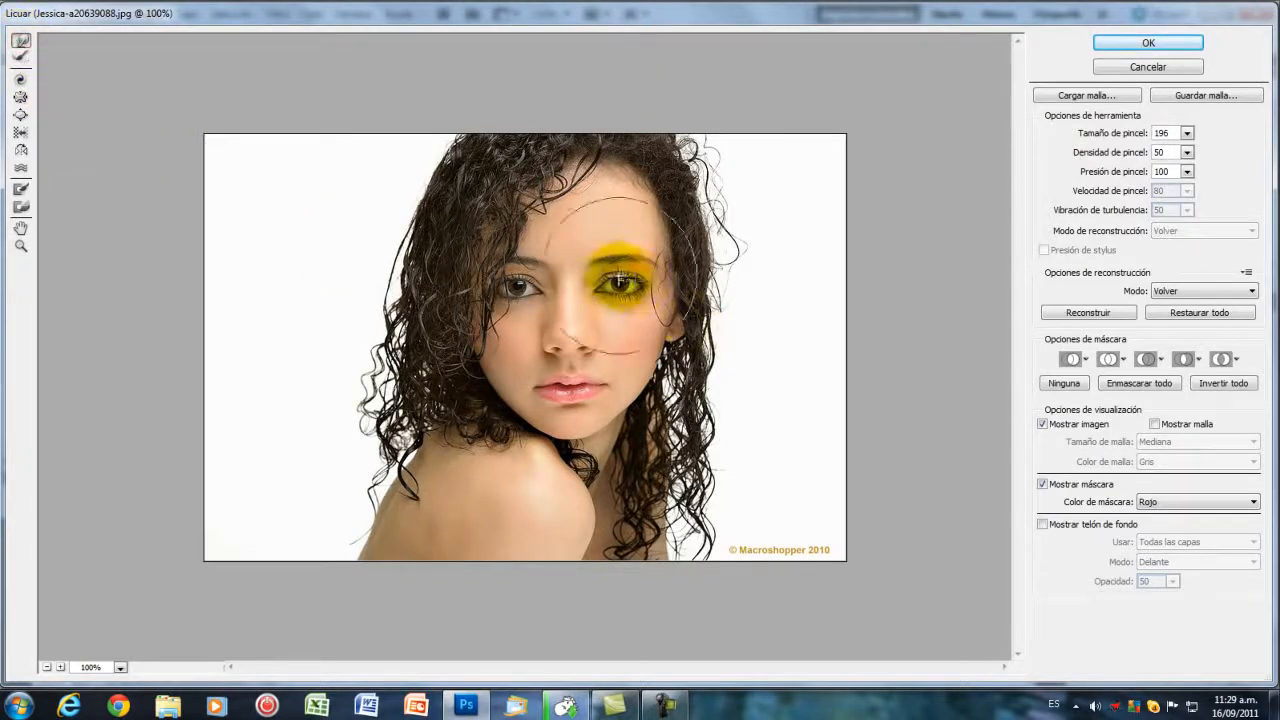
mouse_move(572, 347)
mouse_down()
mouse_move(635, 296)
mouse_move(690, 306)
mouse_move(691, 345)
mouse_move(671, 356)
mouse_move(629, 337)
mouse_move(638, 354)
mouse_move(615, 412)
mouse_move(638, 415)
mouse_move(569, 410)
mouse_move(575, 439)
mouse_move(557, 441)
mouse_move(598, 443)
mouse_up()
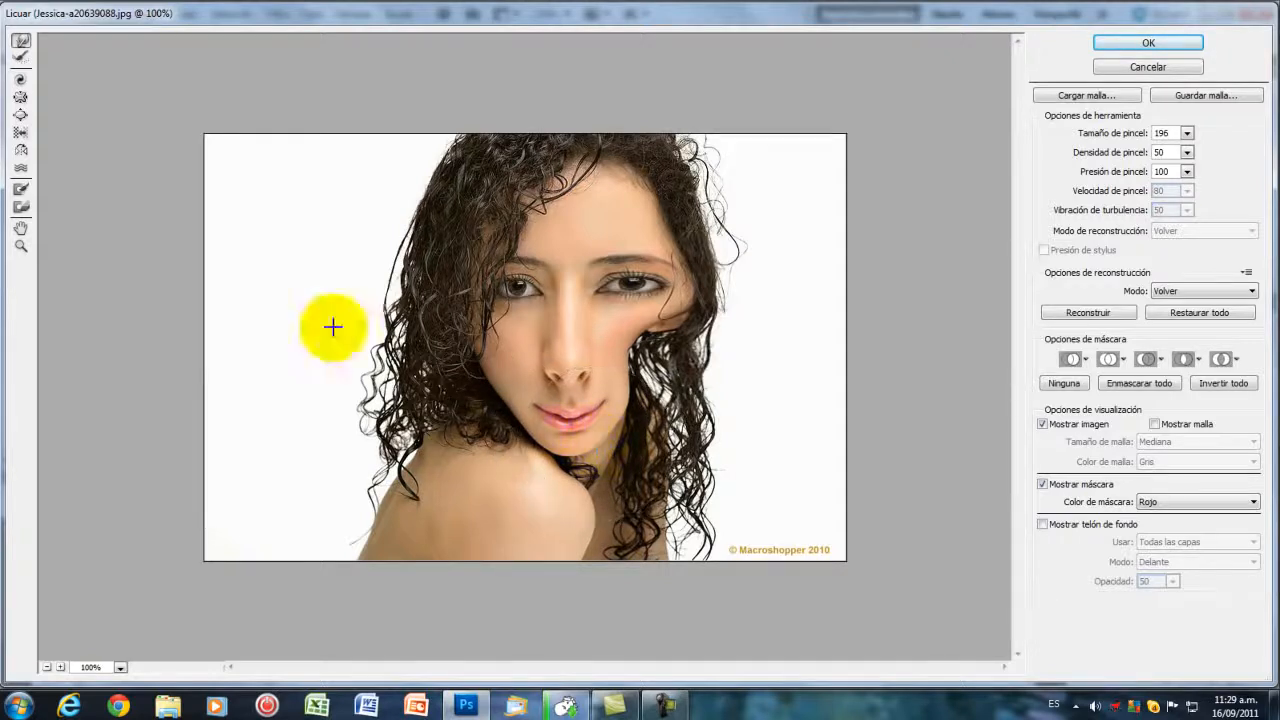
click(20, 97)
click(21, 57)
mouse_move(586, 300)
mouse_down()
mouse_move(699, 293)
mouse_move(655, 423)
mouse_move(645, 434)
mouse_move(580, 389)
mouse_move(568, 320)
mouse_move(550, 433)
mouse_move(589, 434)
mouse_move(558, 386)
mouse_move(568, 291)
mouse_move(674, 255)
mouse_move(720, 294)
mouse_up()
click(278, 164)
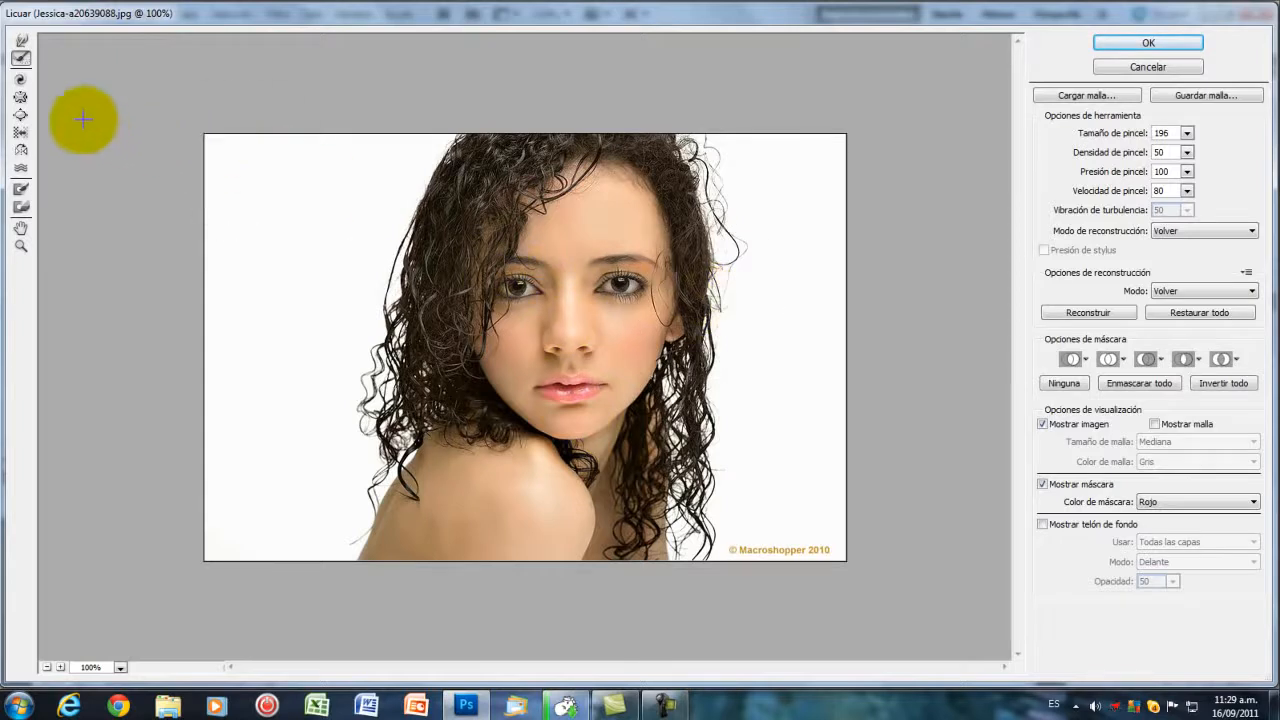
Step: Twist the nose and mouth area with the Twirl Clockwise tool, and restore it with the Reconstruct tool
click(21, 82)
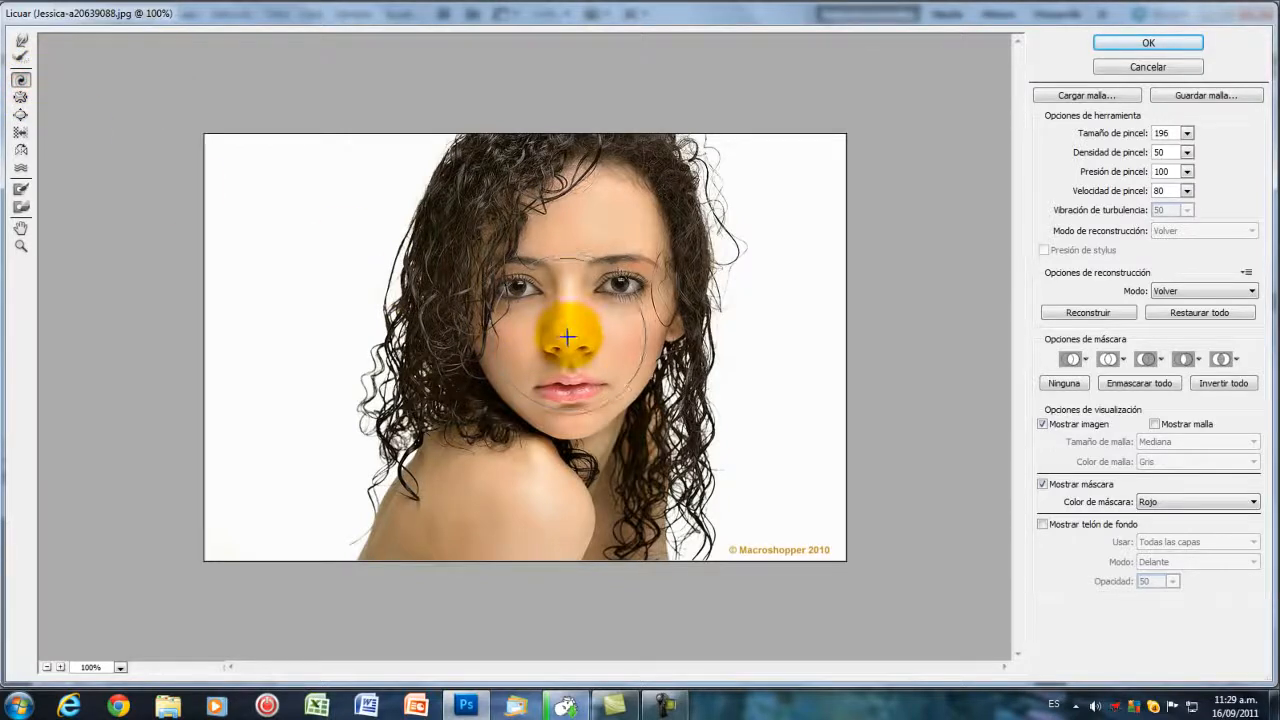
drag(567, 337, 567, 343)
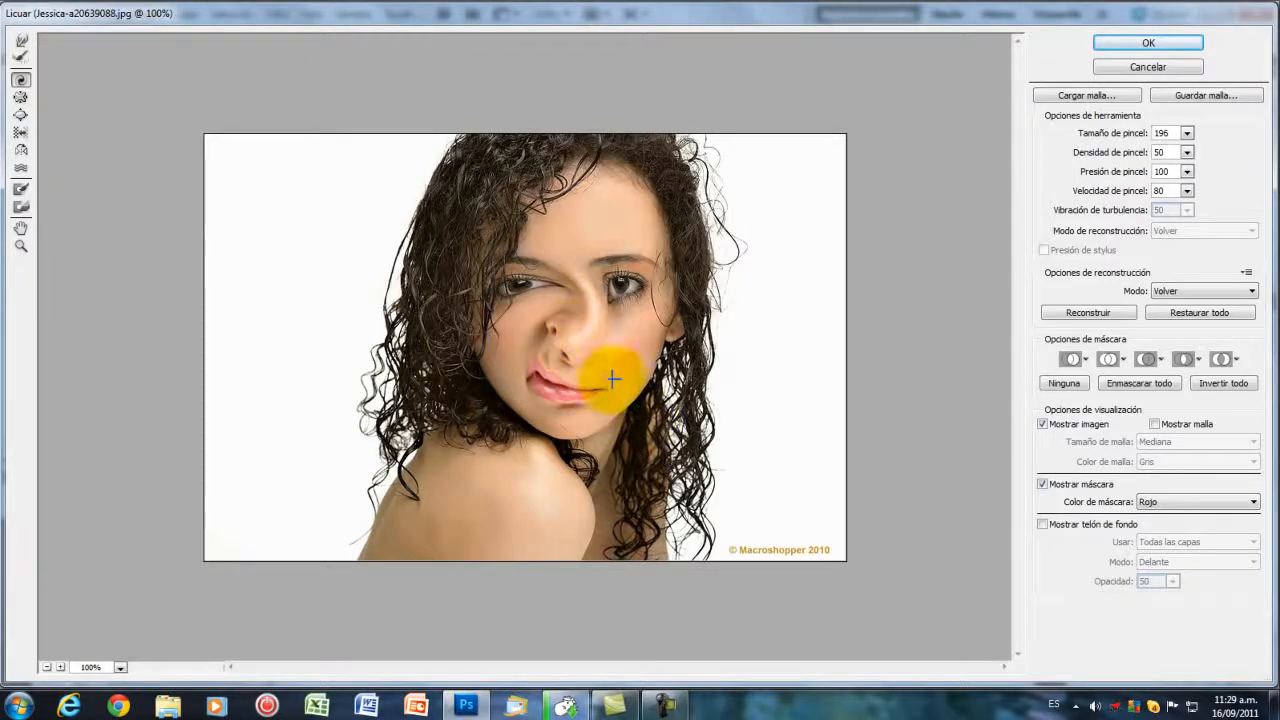
click(21, 57)
mouse_move(457, 247)
mouse_down()
mouse_move(605, 372)
mouse_move(610, 250)
mouse_move(557, 340)
mouse_move(152, 200)
mouse_up()
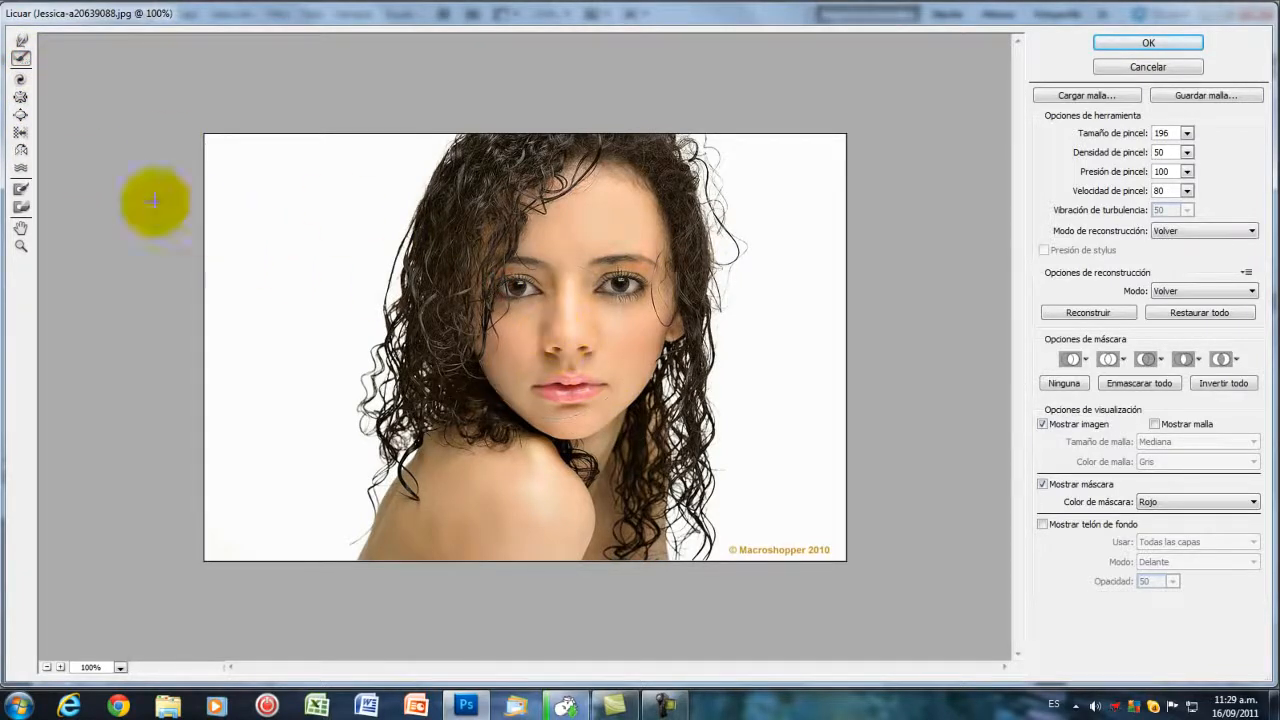
Step: Shrink the right-side eye and the lips with the Pucker tool, and restore both with the Reconstruct tool
click(21, 99)
mouse_move(598, 322)
mouse_down()
mouse_move(629, 301)
mouse_move(621, 283)
mouse_move(645, 535)
mouse_move(571, 388)
mouse_move(796, 439)
mouse_move(789, 415)
mouse_move(810, 398)
mouse_move(698, 440)
mouse_up()
mouse_move(630, 413)
mouse_down()
mouse_move(577, 419)
mouse_move(561, 372)
mouse_move(583, 383)
mouse_move(561, 394)
mouse_move(544, 370)
mouse_move(578, 389)
mouse_move(573, 400)
mouse_move(563, 371)
mouse_up()
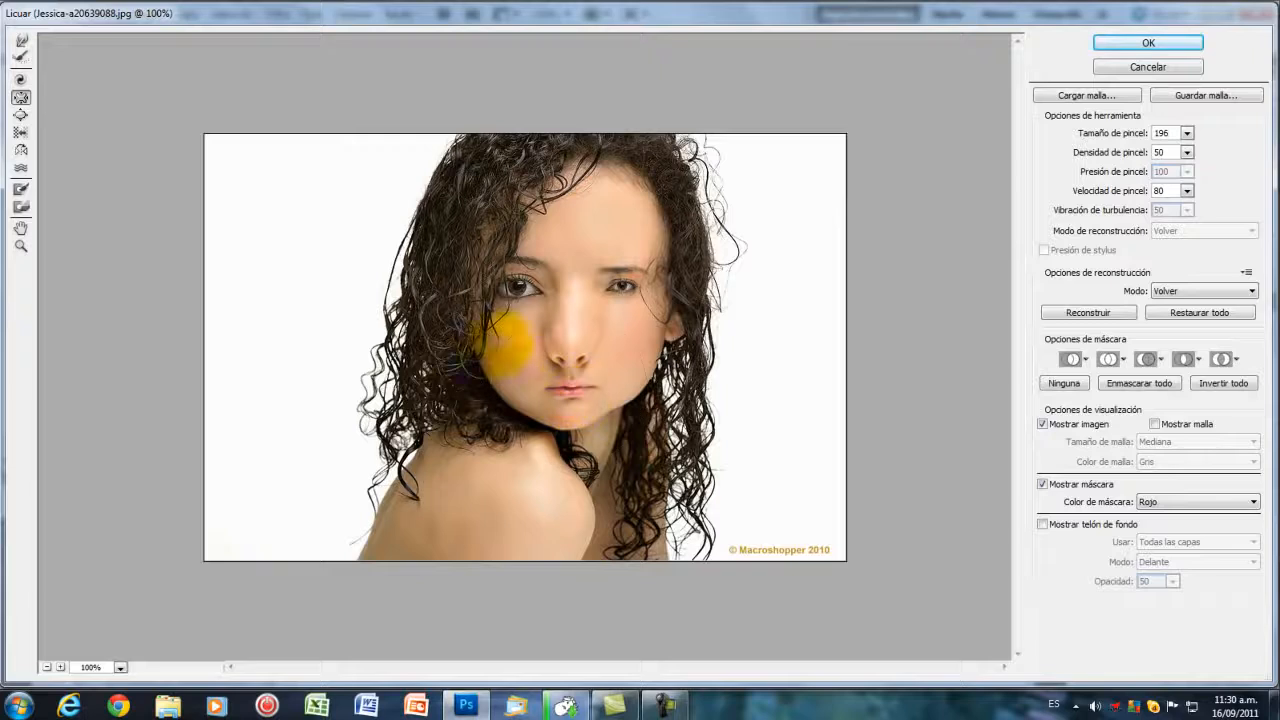
click(21, 57)
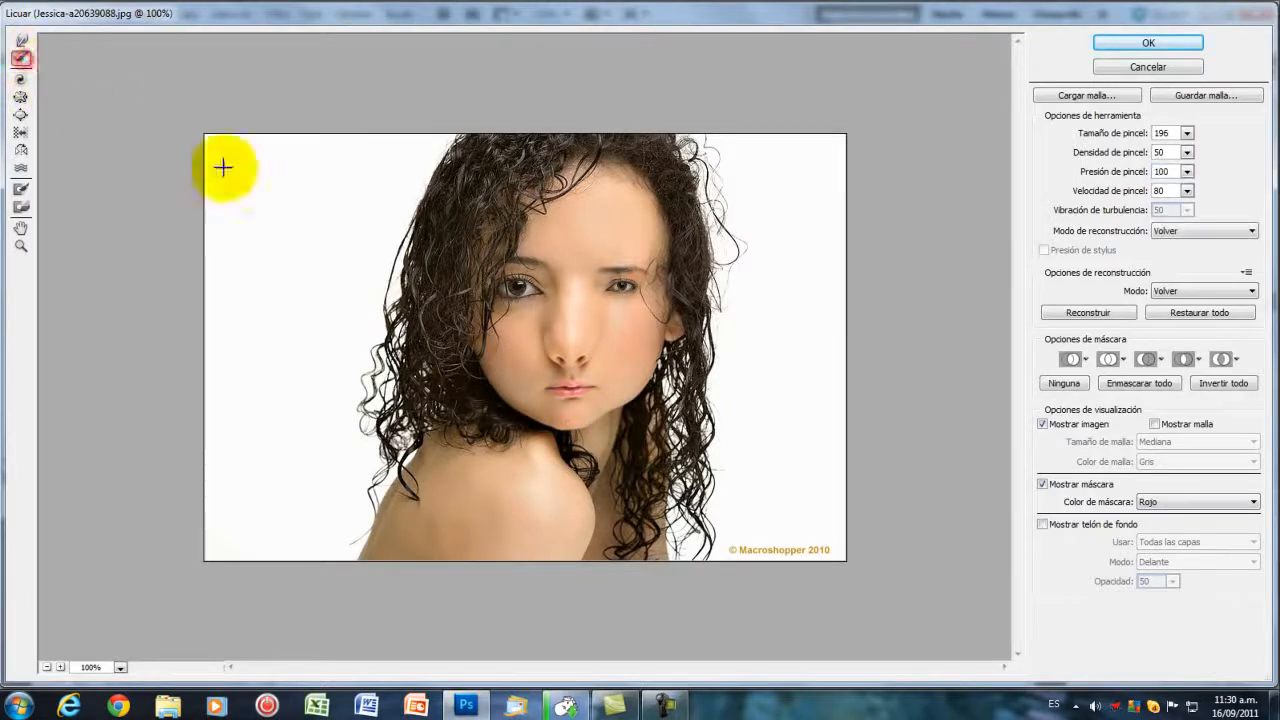
mouse_move(579, 283)
mouse_down()
mouse_move(651, 314)
mouse_move(557, 364)
mouse_move(578, 275)
mouse_move(139, 183)
mouse_up()
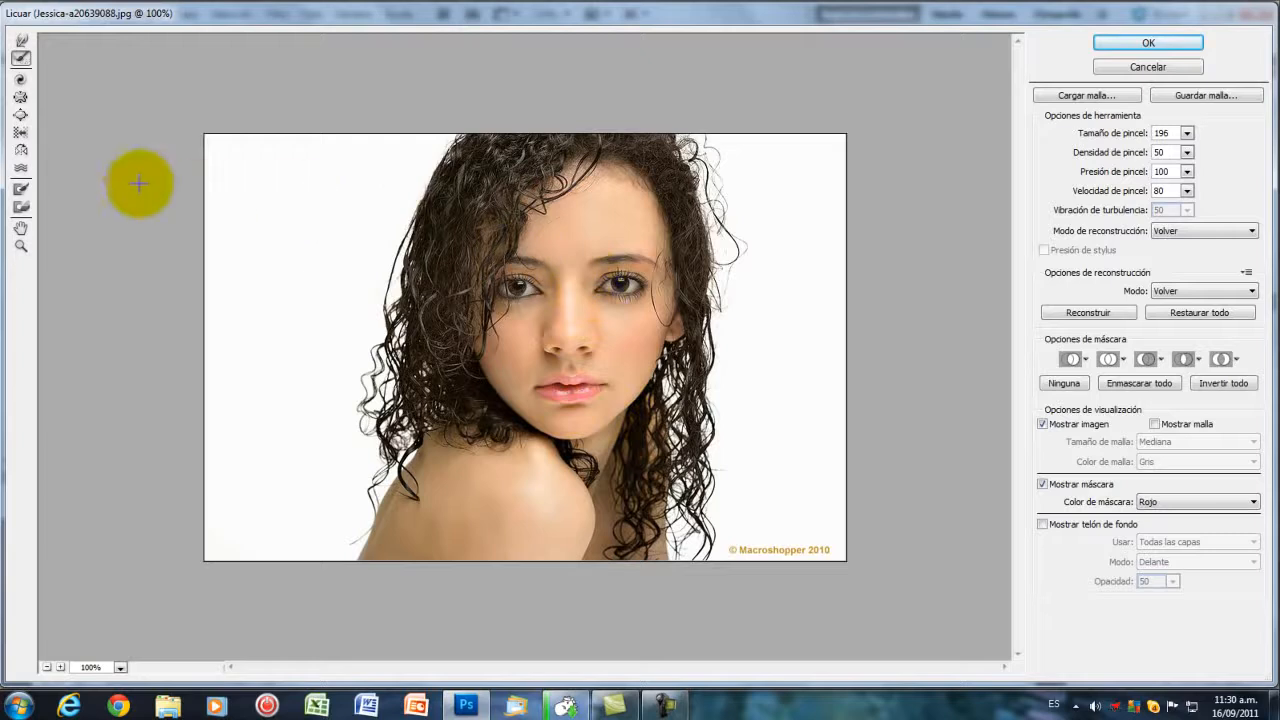
Step: Enlarge both eyes and the lips of the portrait with the Bloat tool
click(20, 117)
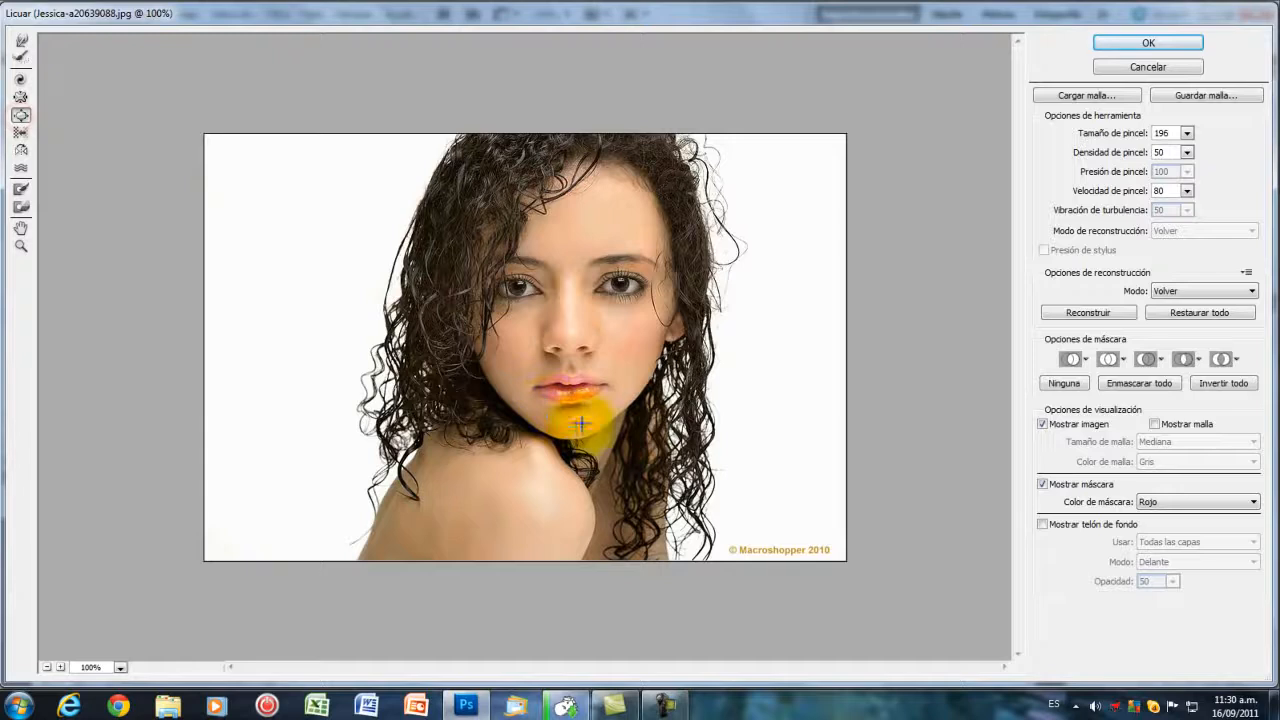
click(621, 284)
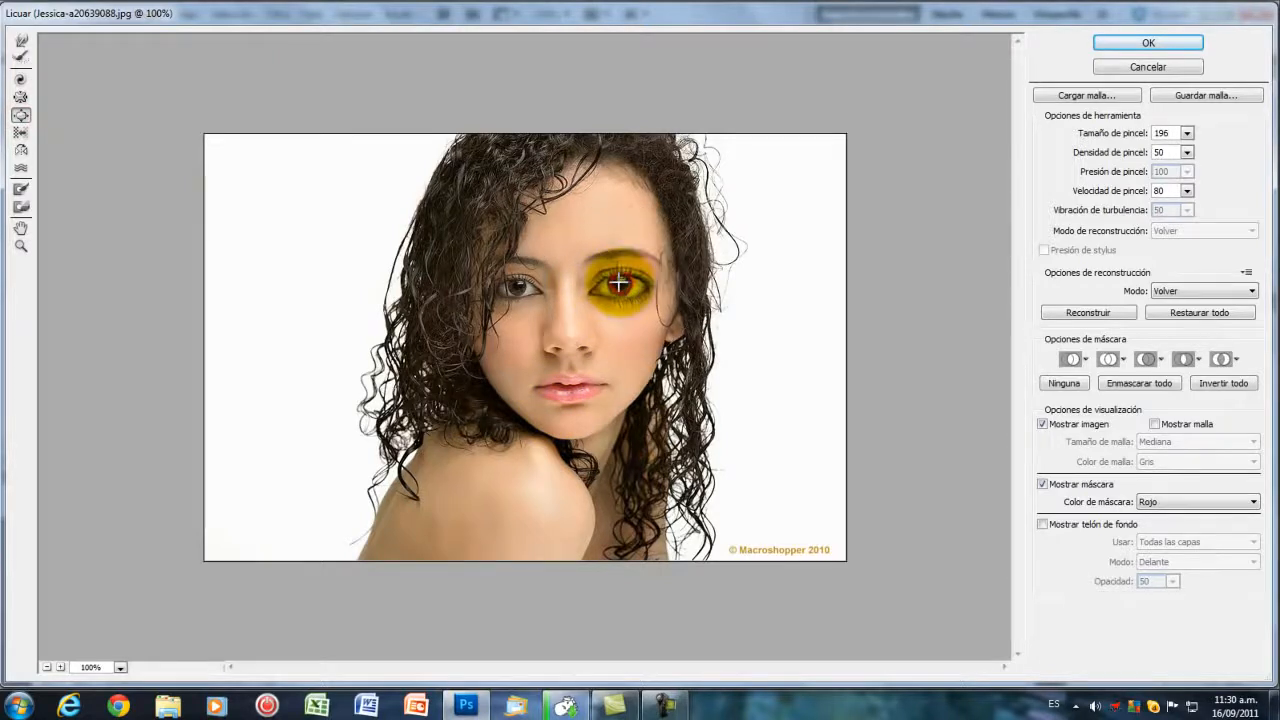
click(512, 286)
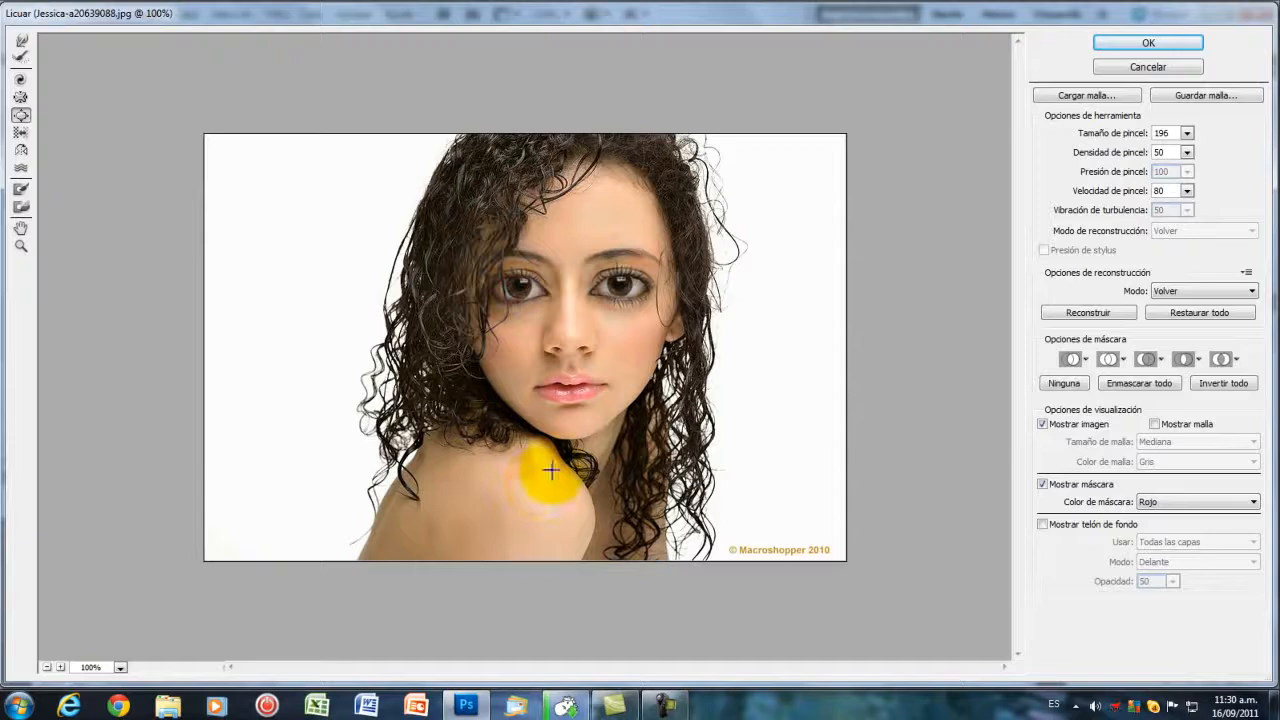
click(577, 398)
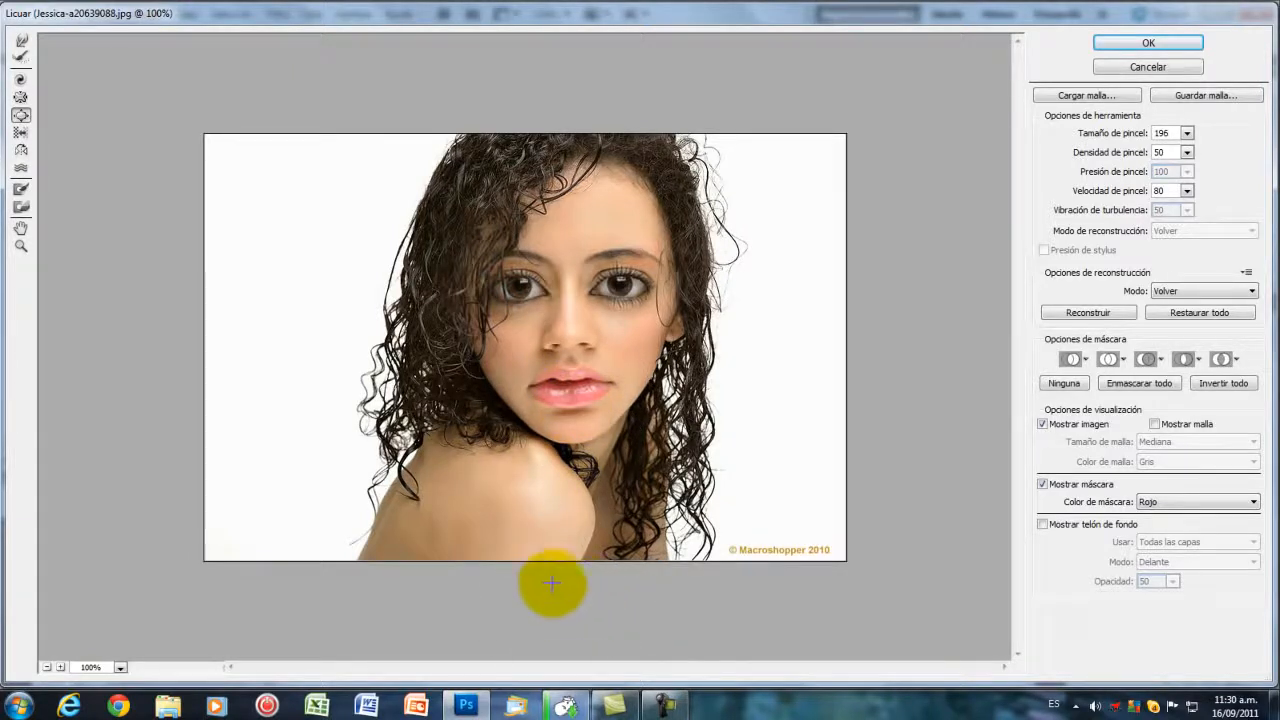
click(508, 395)
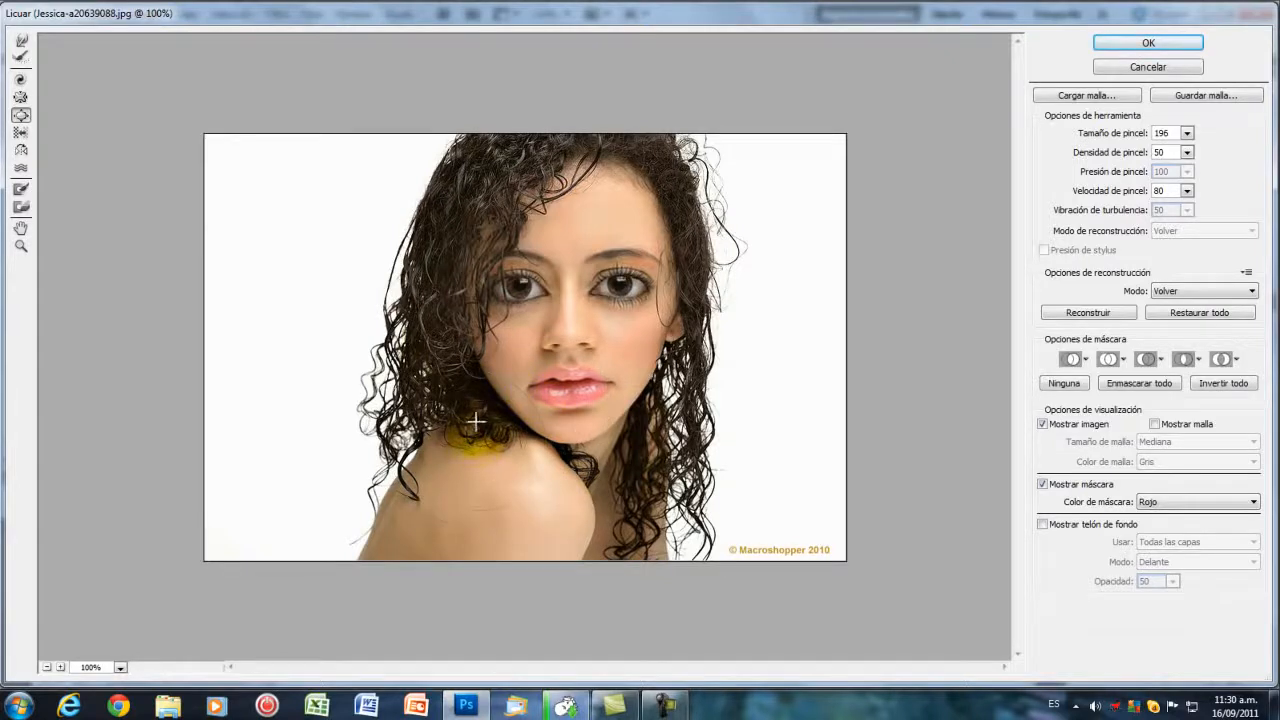
Step: Restore the enlarged eyes and lips to their original shape with the Reconstruct tool
click(21, 57)
click(529, 285)
click(636, 283)
click(552, 407)
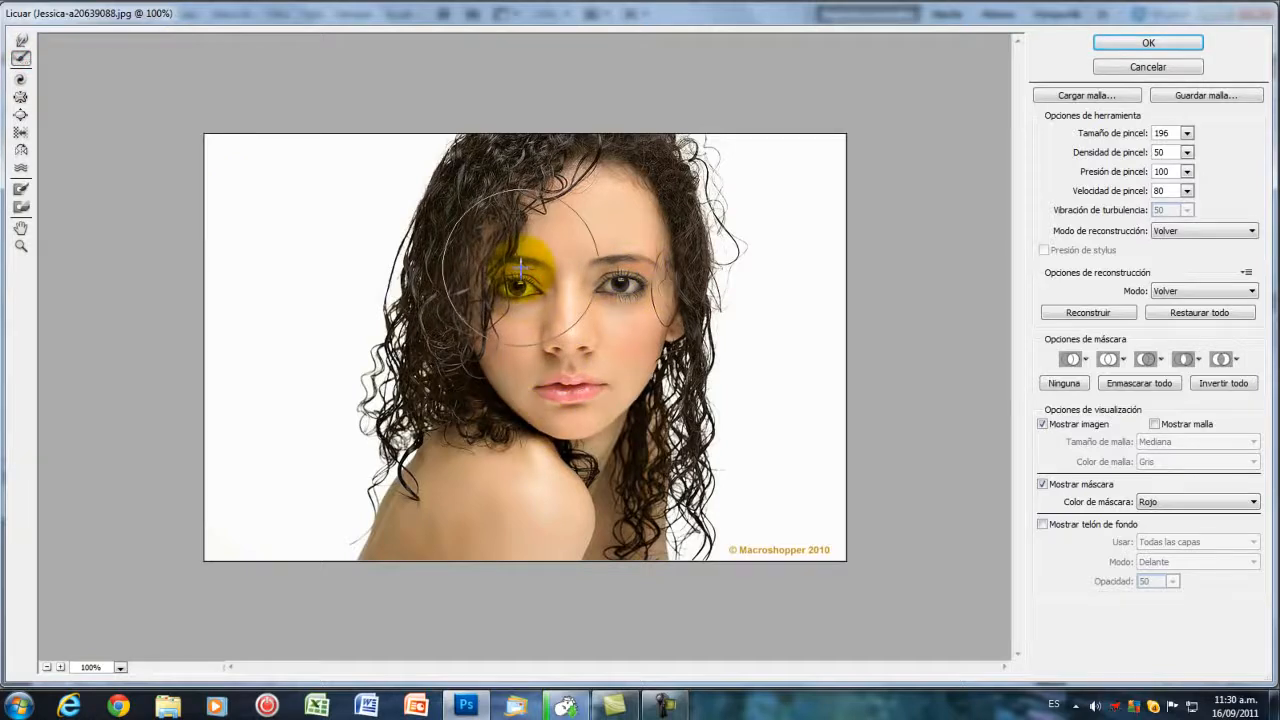
Step: Smear the eyes, nose and mouth across the face with the Push Left tool, and restore them with the Reconstruct tool
click(21, 133)
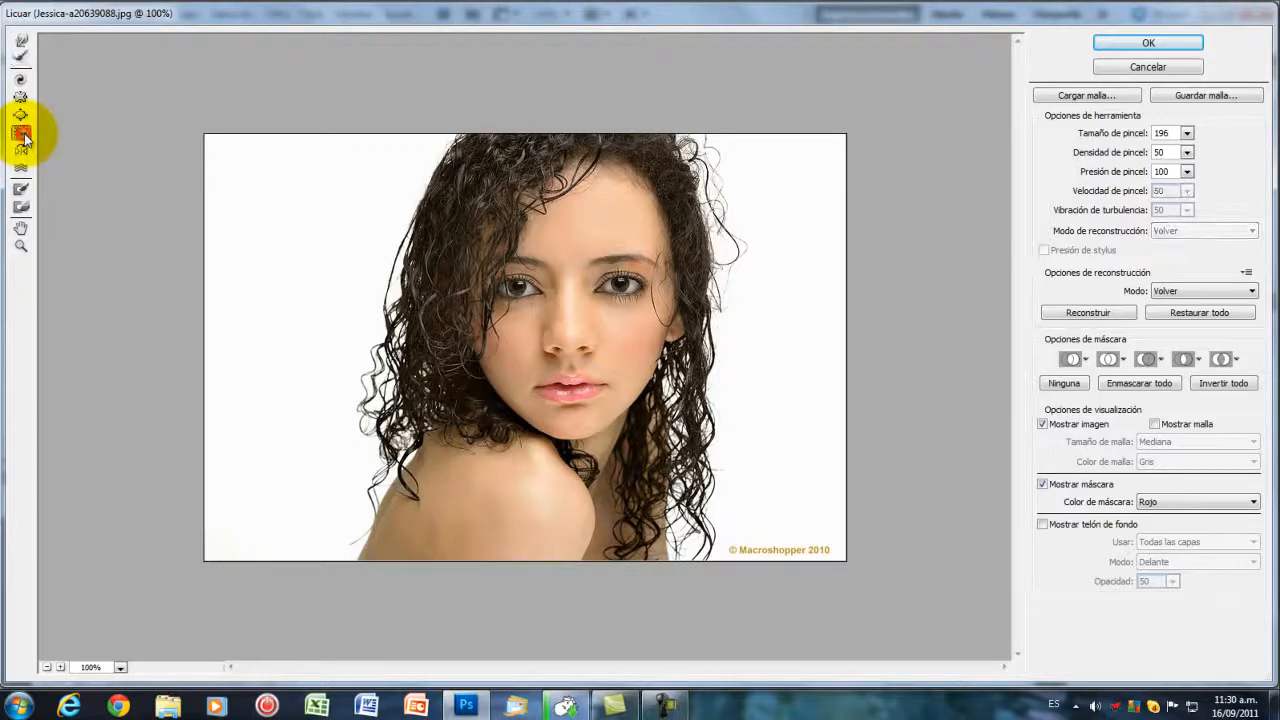
mouse_move(570, 346)
mouse_down()
mouse_move(568, 325)
mouse_move(561, 339)
mouse_up()
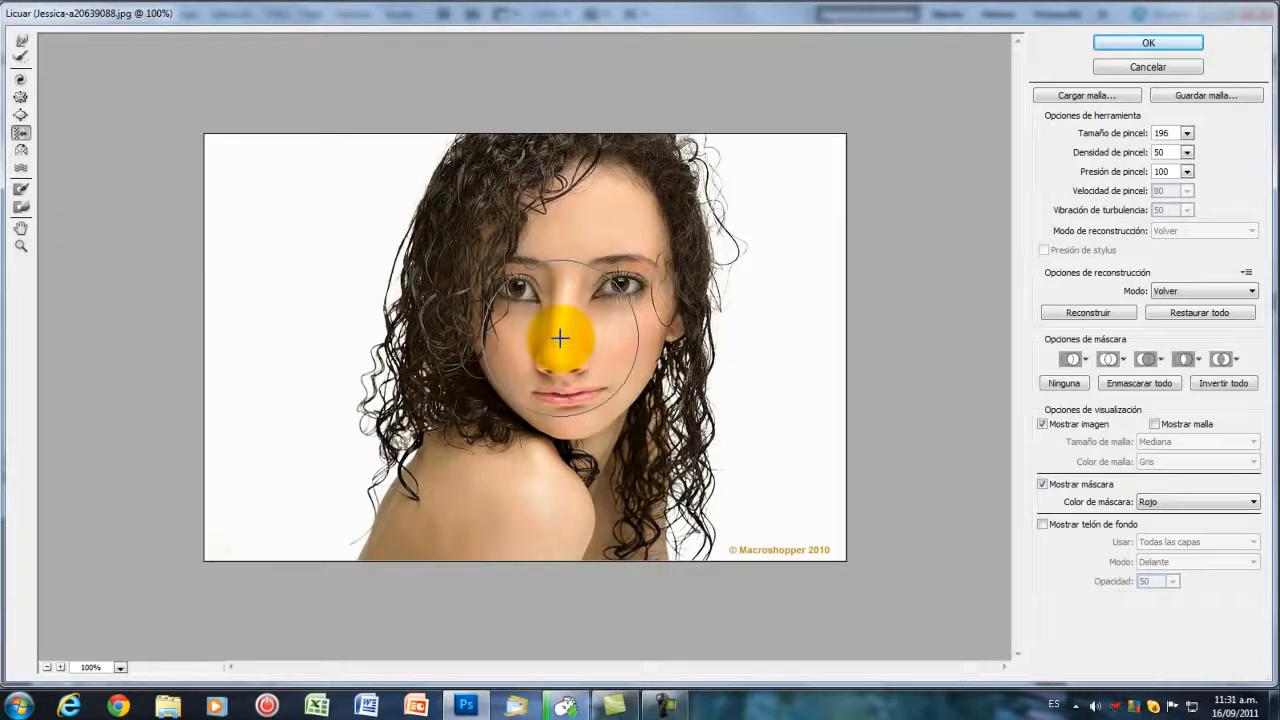
drag(560, 339, 586, 336)
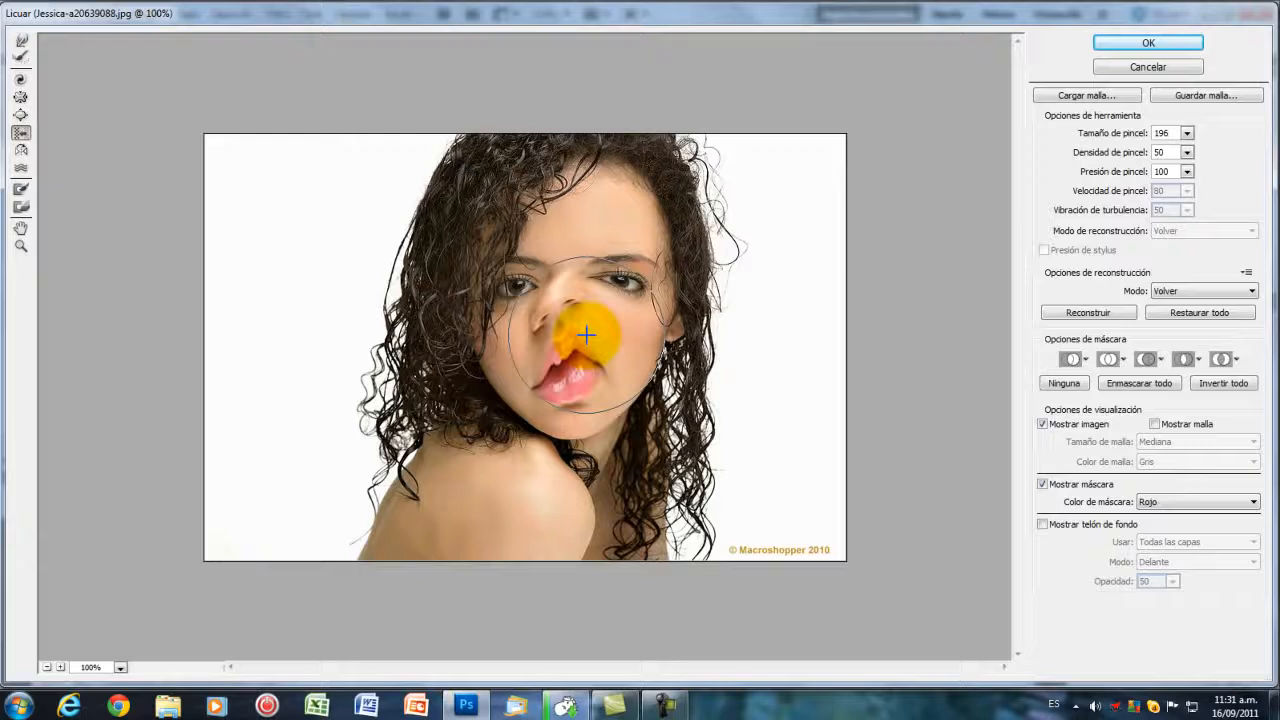
drag(586, 335, 596, 303)
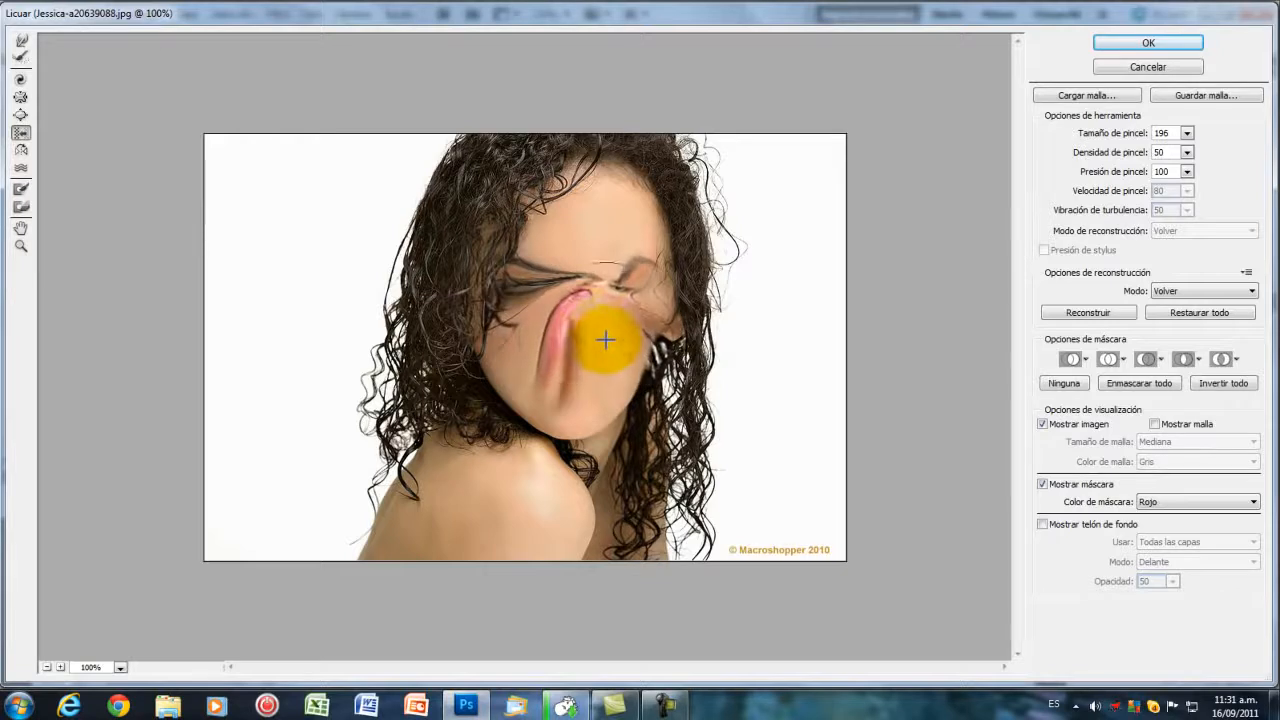
drag(603, 338, 585, 330)
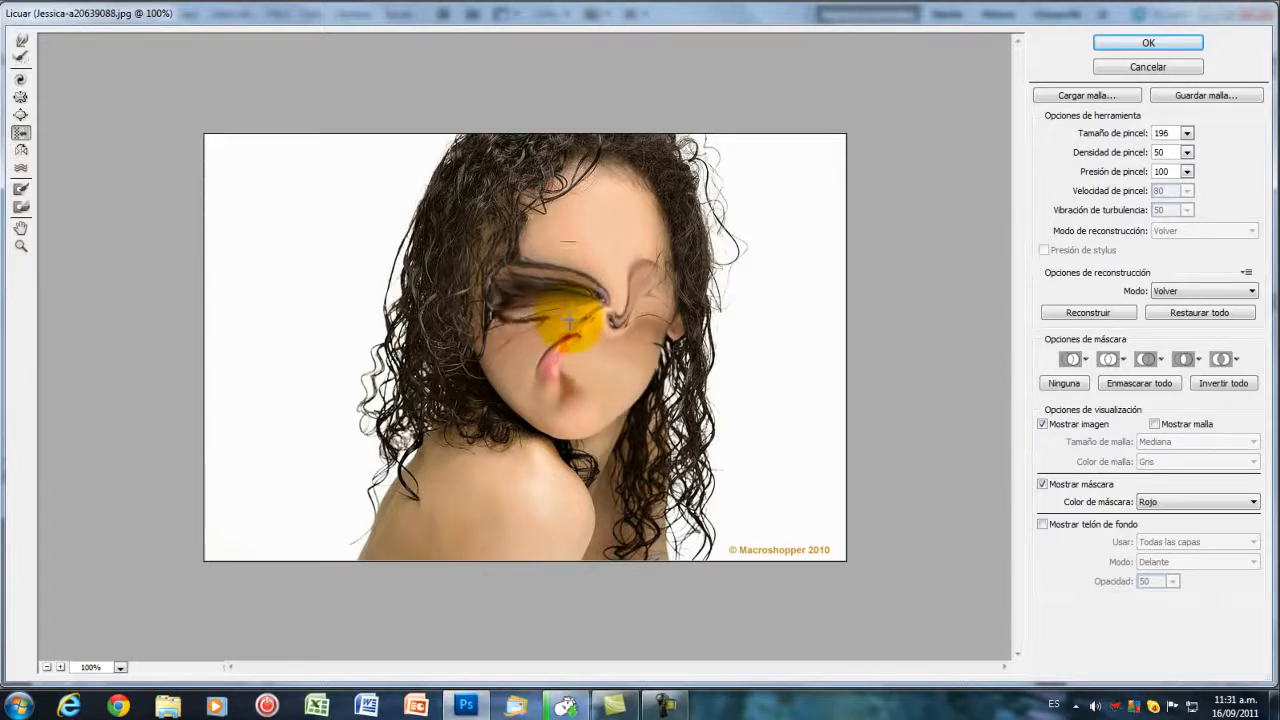
mouse_move(572, 322)
mouse_down()
mouse_move(586, 323)
mouse_move(585, 292)
mouse_move(567, 297)
mouse_up()
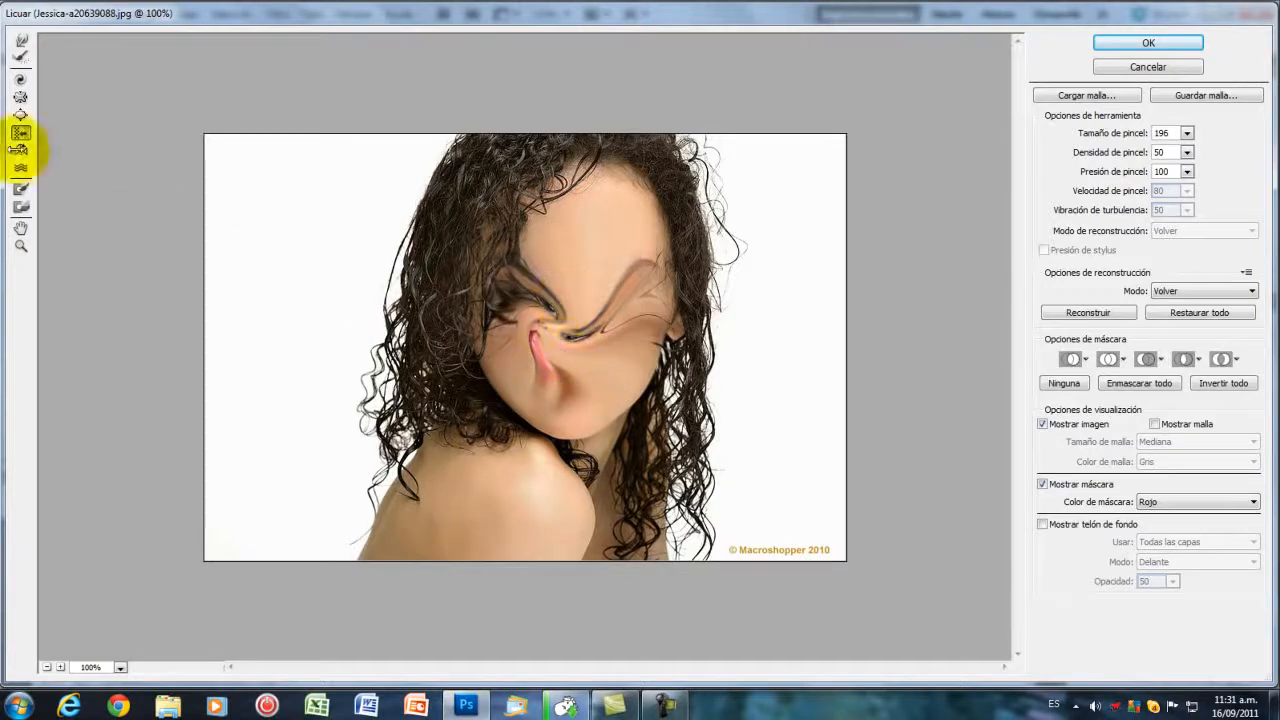
click(20, 57)
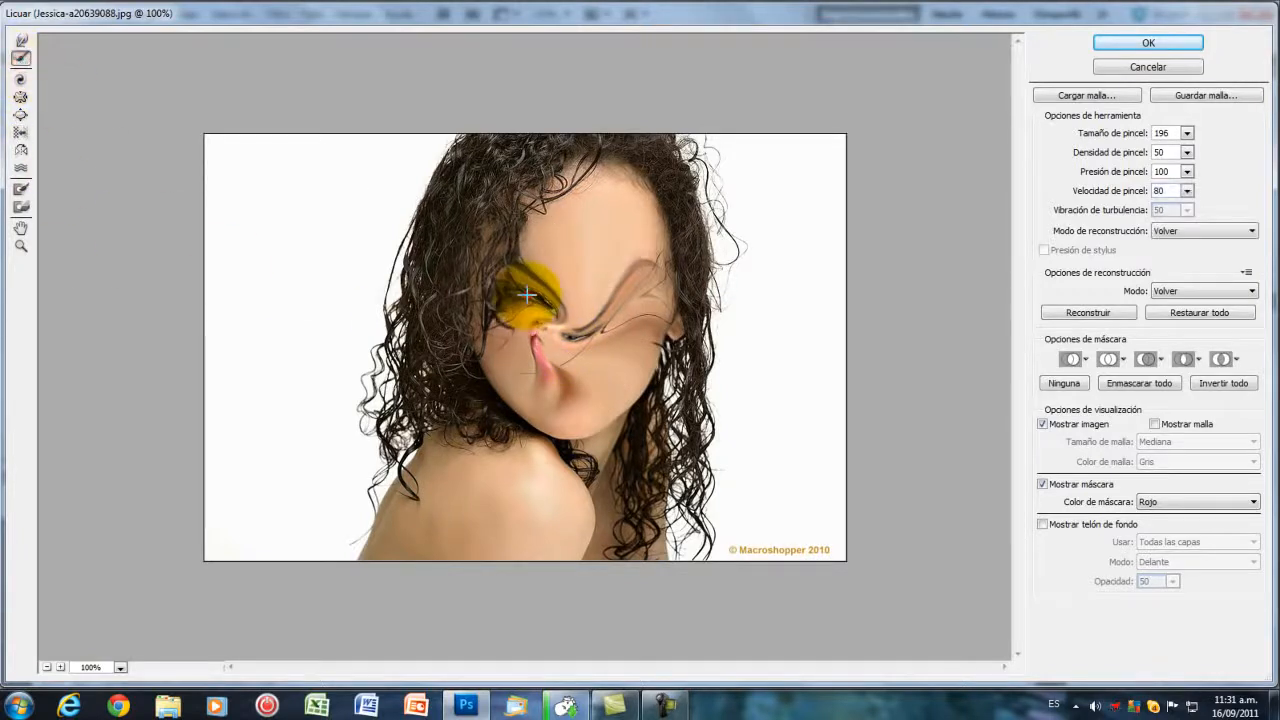
drag(514, 277, 537, 345)
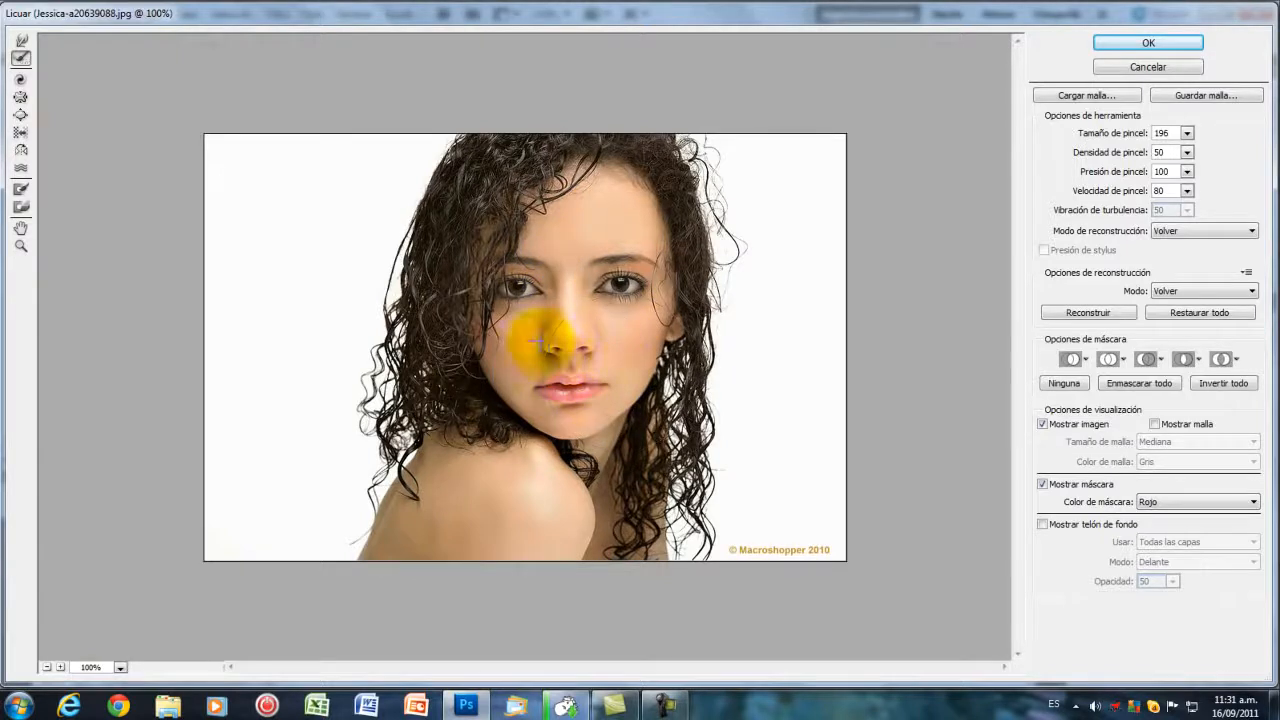
Step: Distort the right-side eye with repeated Mirror tool strokes, and restore it with the Reconstruct tool
click(21, 152)
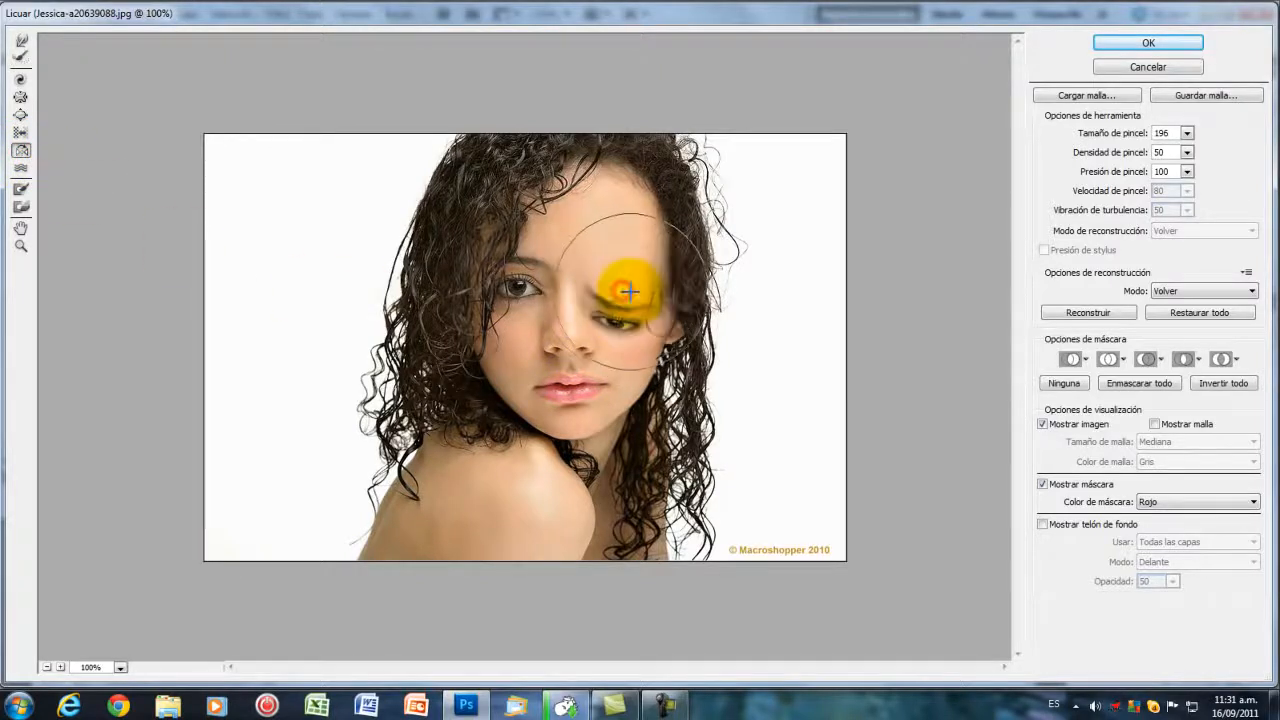
drag(631, 291, 619, 291)
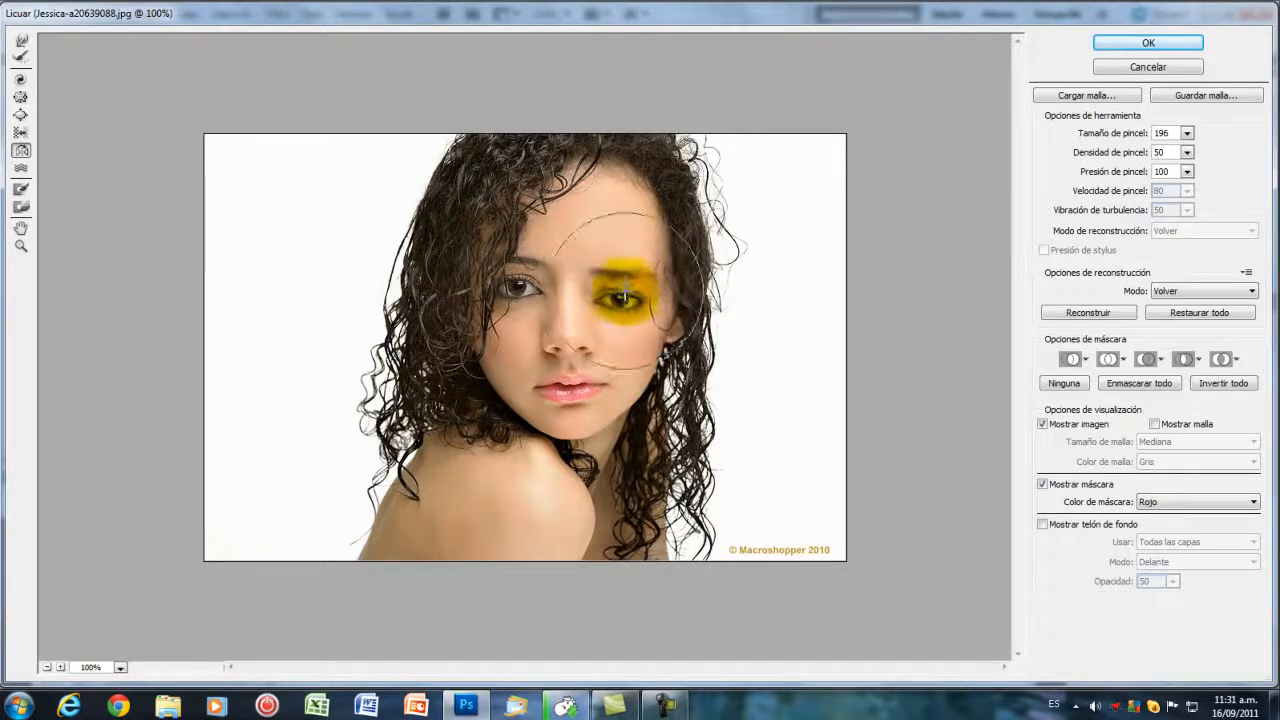
mouse_move(623, 293)
mouse_down()
mouse_move(620, 271)
mouse_move(627, 294)
mouse_up()
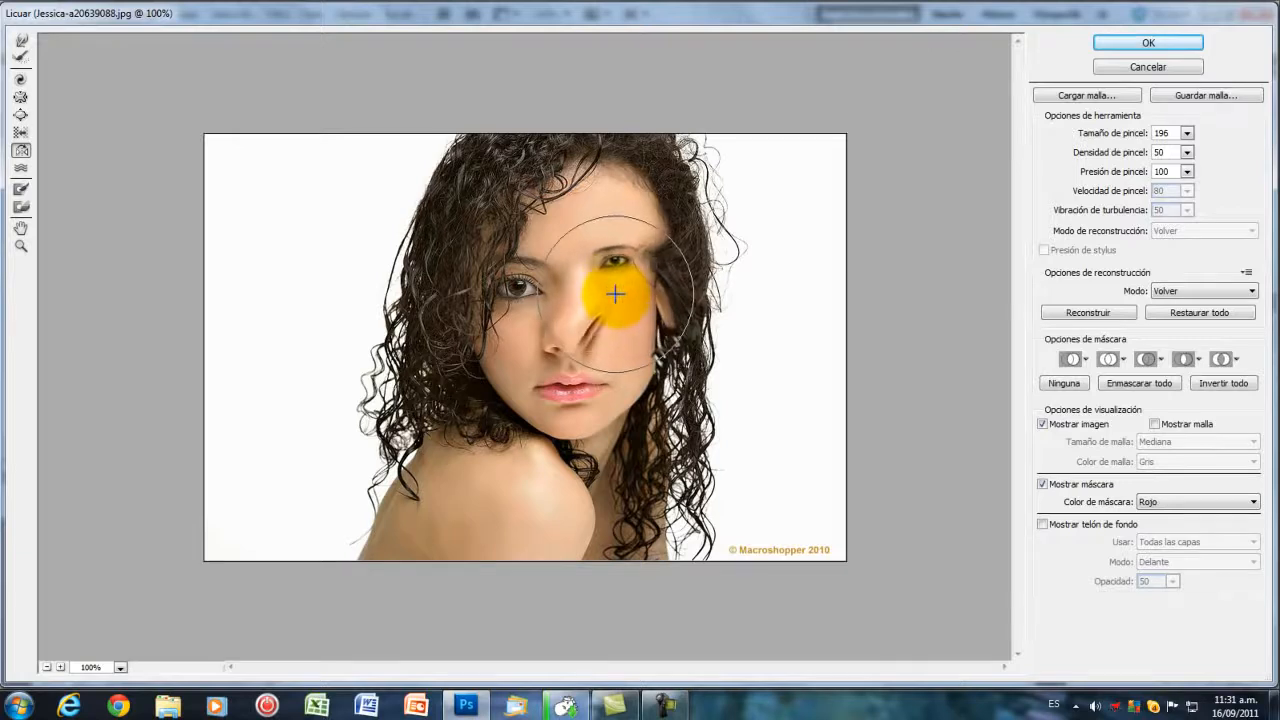
drag(621, 290, 612, 284)
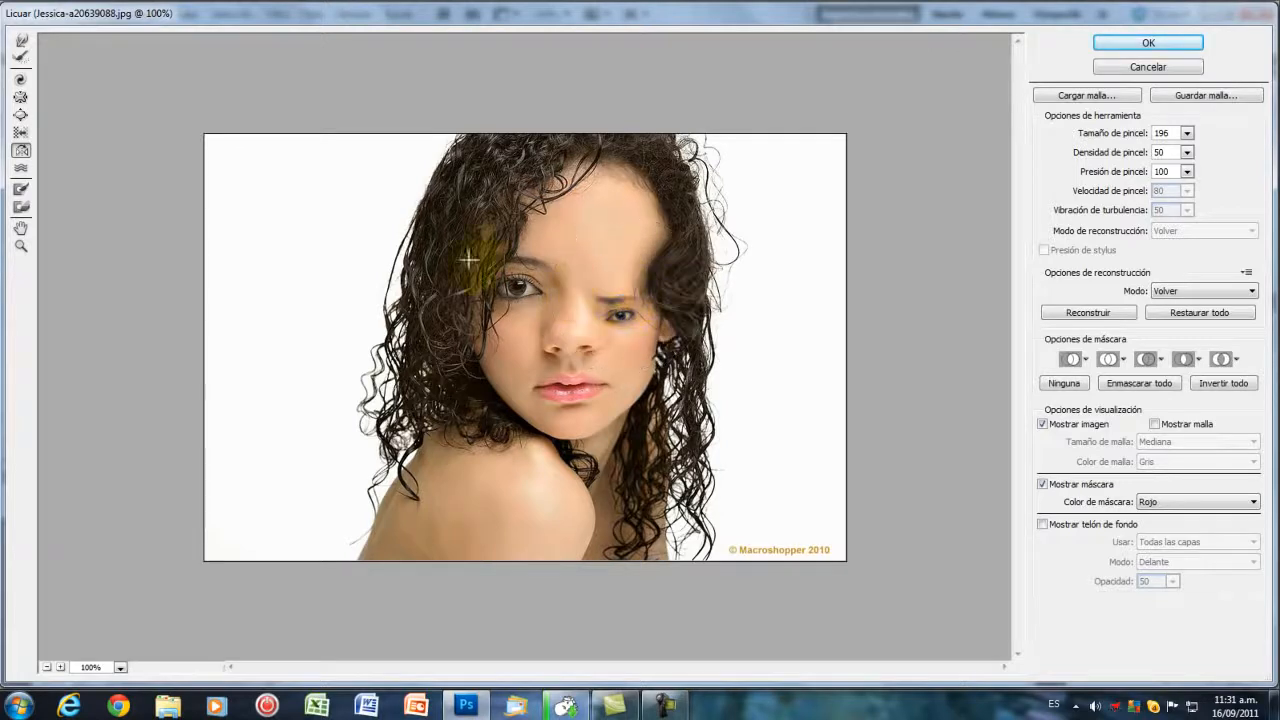
click(21, 57)
mouse_move(486, 271)
mouse_down()
mouse_move(543, 285)
mouse_move(597, 313)
mouse_move(640, 283)
mouse_up()
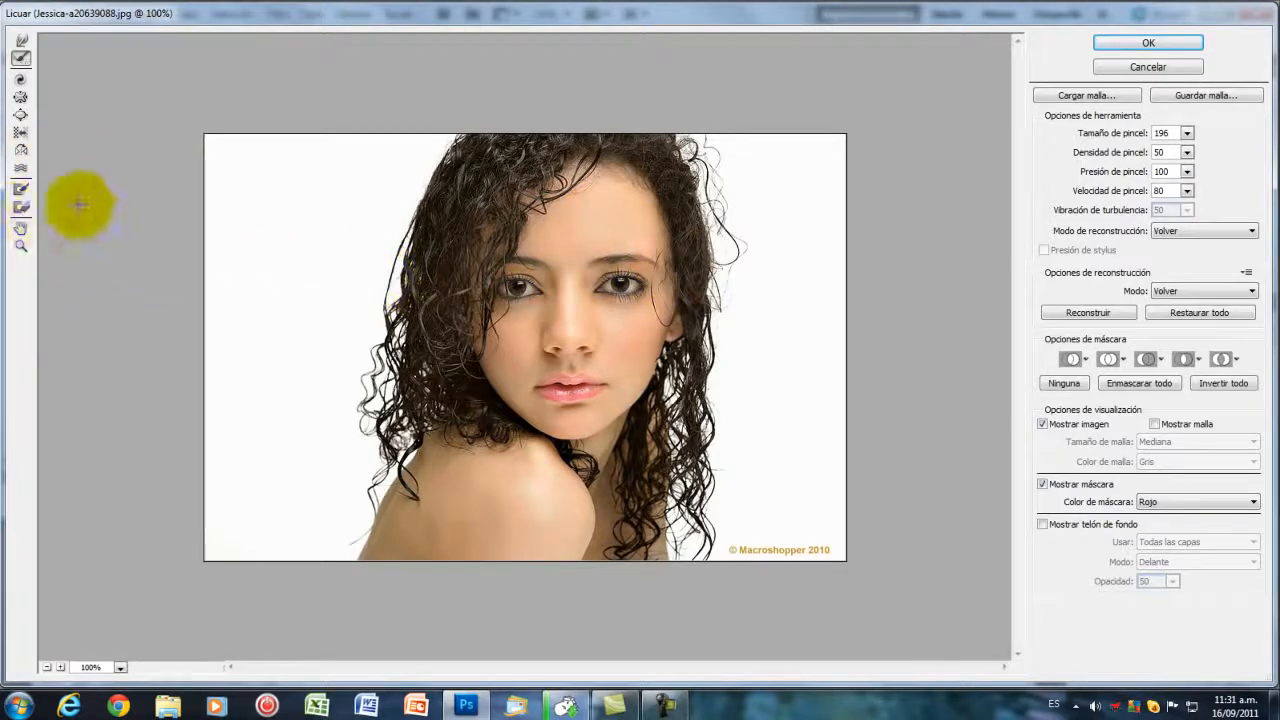
Step: Ripple the eyes, nose and mouth with the Turbulence tool at jitter 50, and restore the face with the Reconstruct tool
click(21, 172)
mouse_move(477, 377)
mouse_down()
mouse_move(567, 397)
mouse_move(572, 330)
mouse_move(539, 329)
mouse_move(582, 331)
mouse_move(613, 406)
mouse_move(629, 338)
mouse_move(612, 320)
mouse_move(624, 348)
mouse_move(615, 280)
mouse_move(567, 272)
mouse_move(609, 260)
mouse_move(657, 315)
mouse_move(594, 339)
mouse_move(599, 365)
mouse_move(558, 426)
mouse_move(643, 357)
mouse_up()
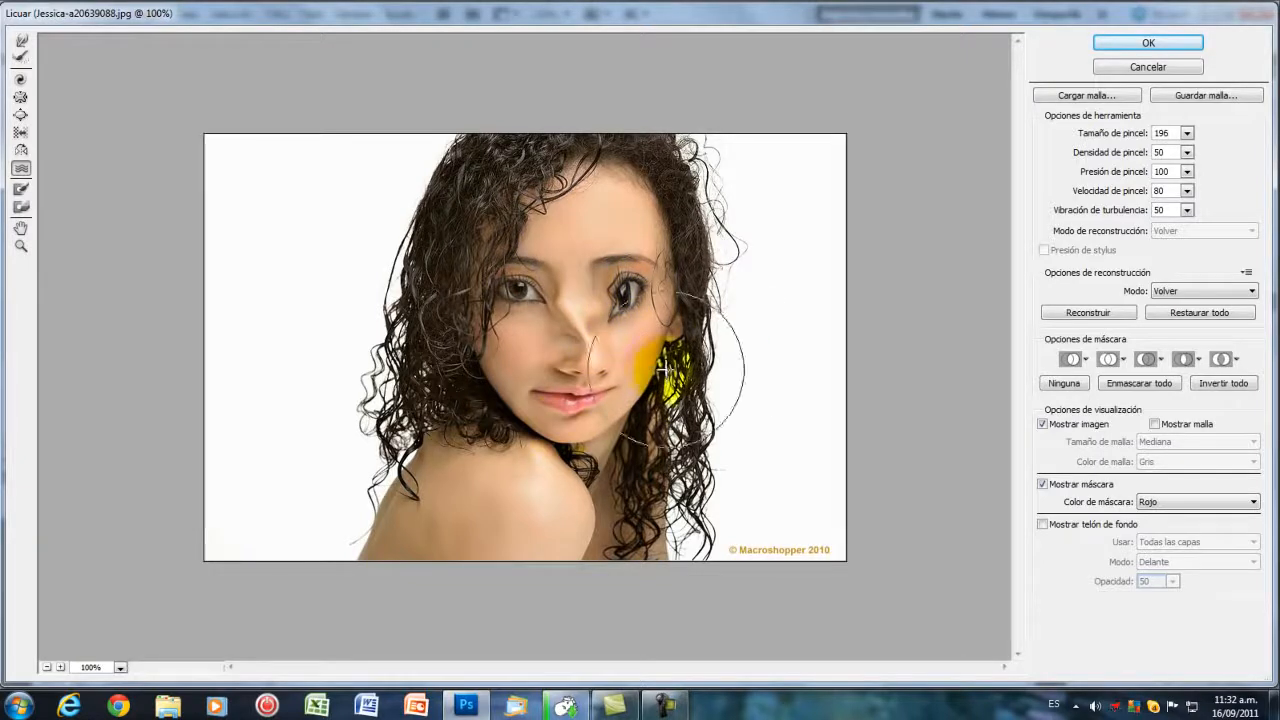
click(21, 172)
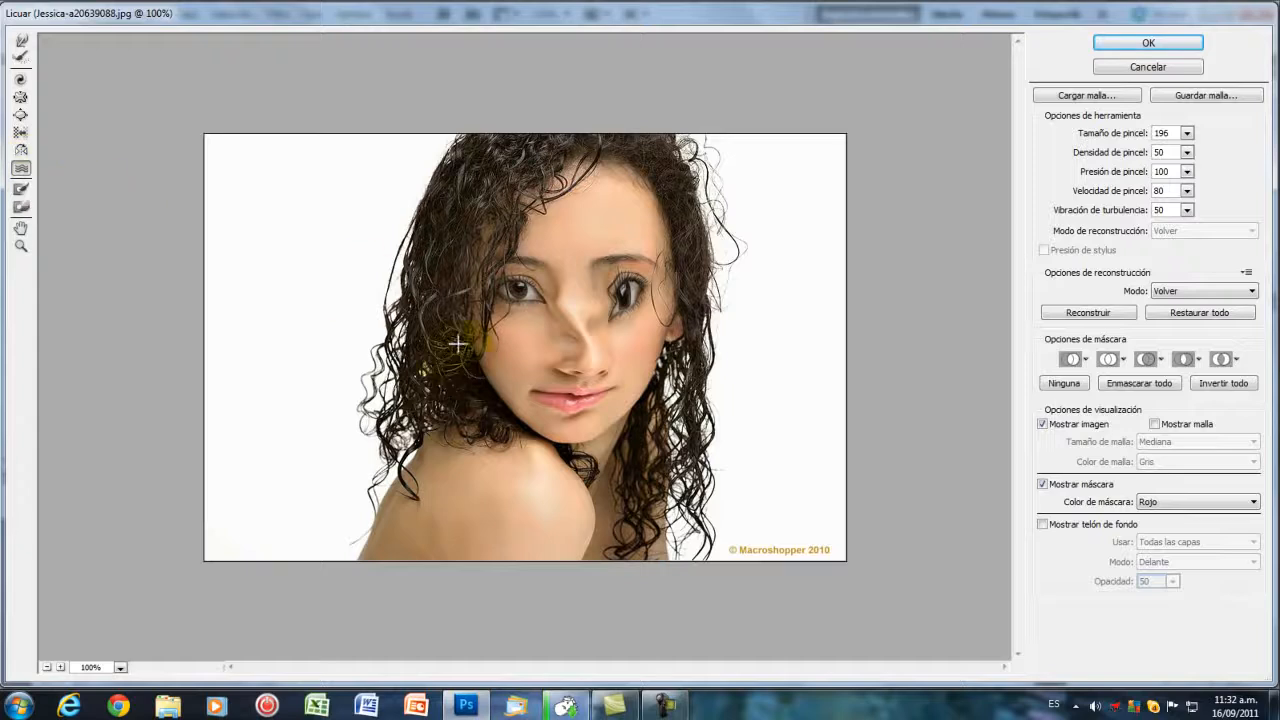
click(21, 57)
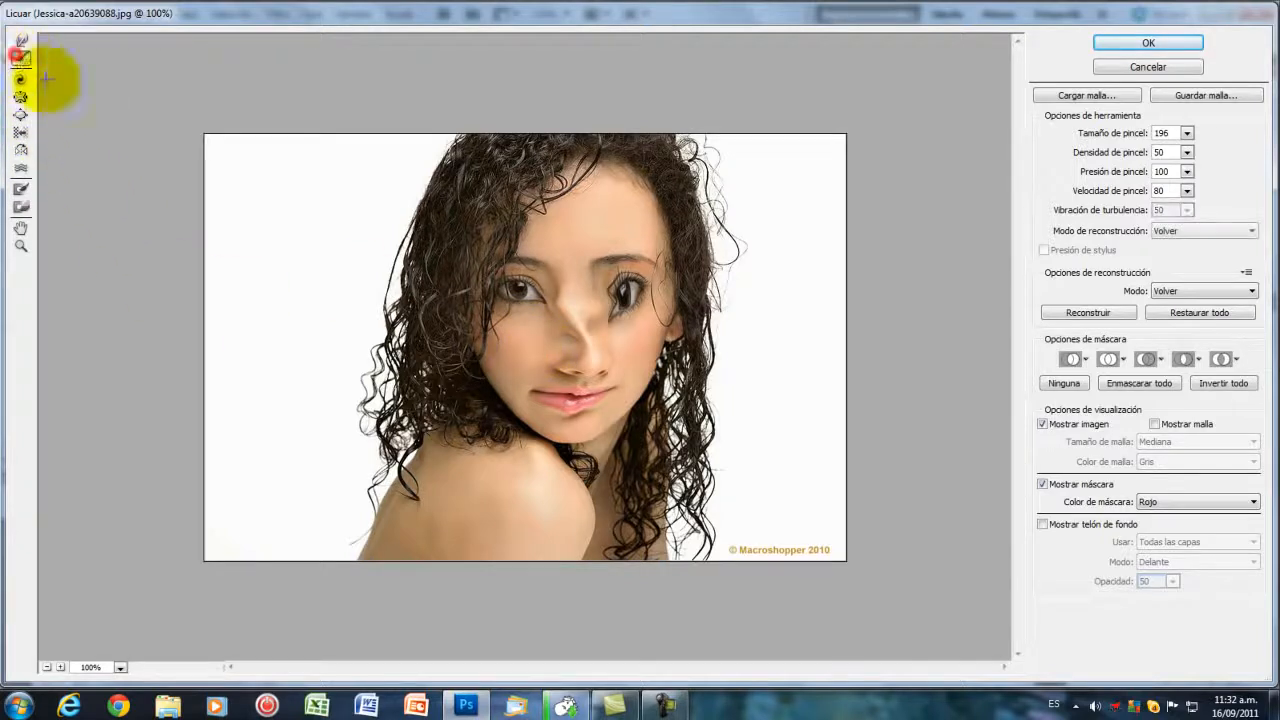
mouse_move(510, 315)
mouse_down()
mouse_move(625, 283)
mouse_move(613, 355)
mouse_move(553, 391)
mouse_move(525, 300)
mouse_up()
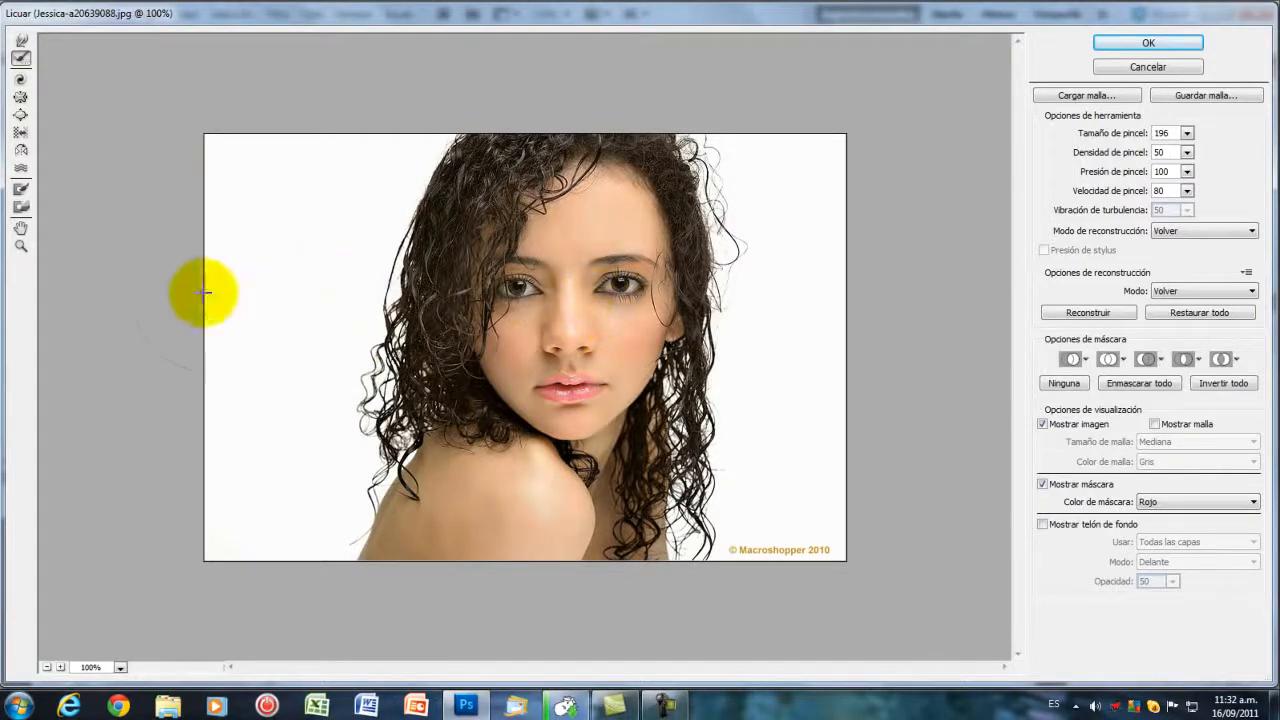
Step: Zoom in closely on the right-side eye with Liquify's Zoom tool, and return the preview to 100%
click(19, 247)
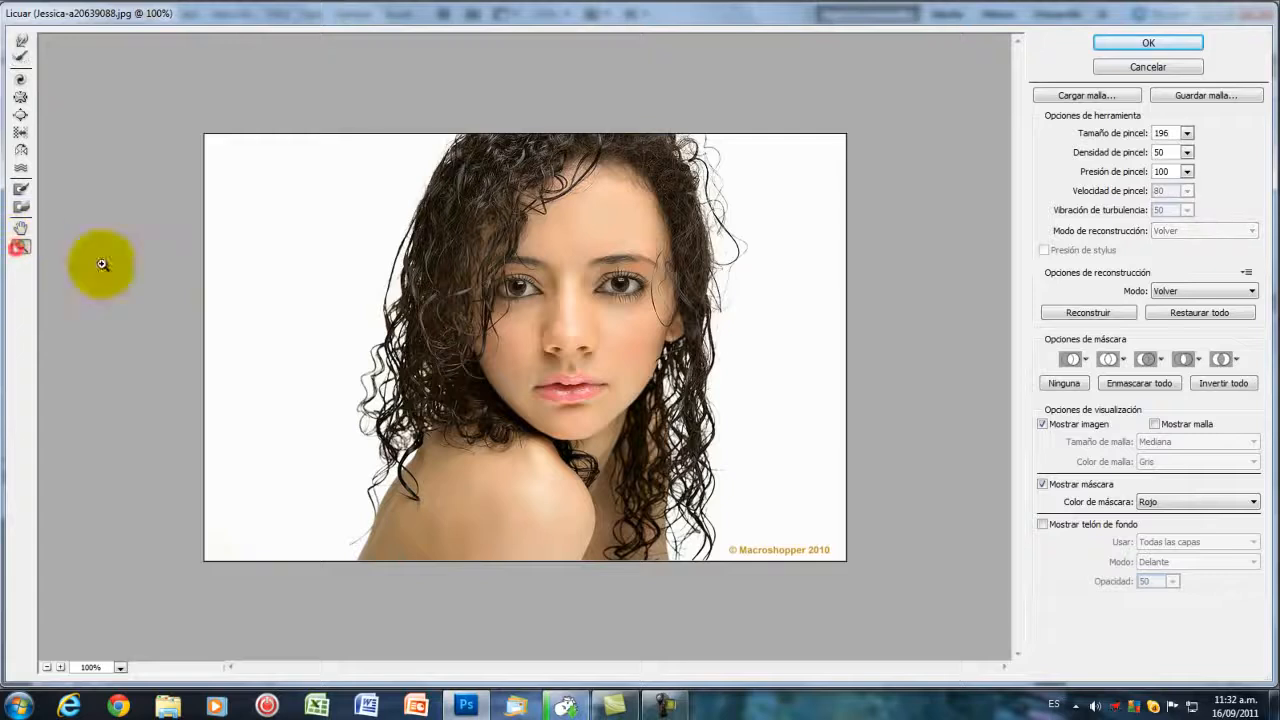
drag(577, 247, 675, 320)
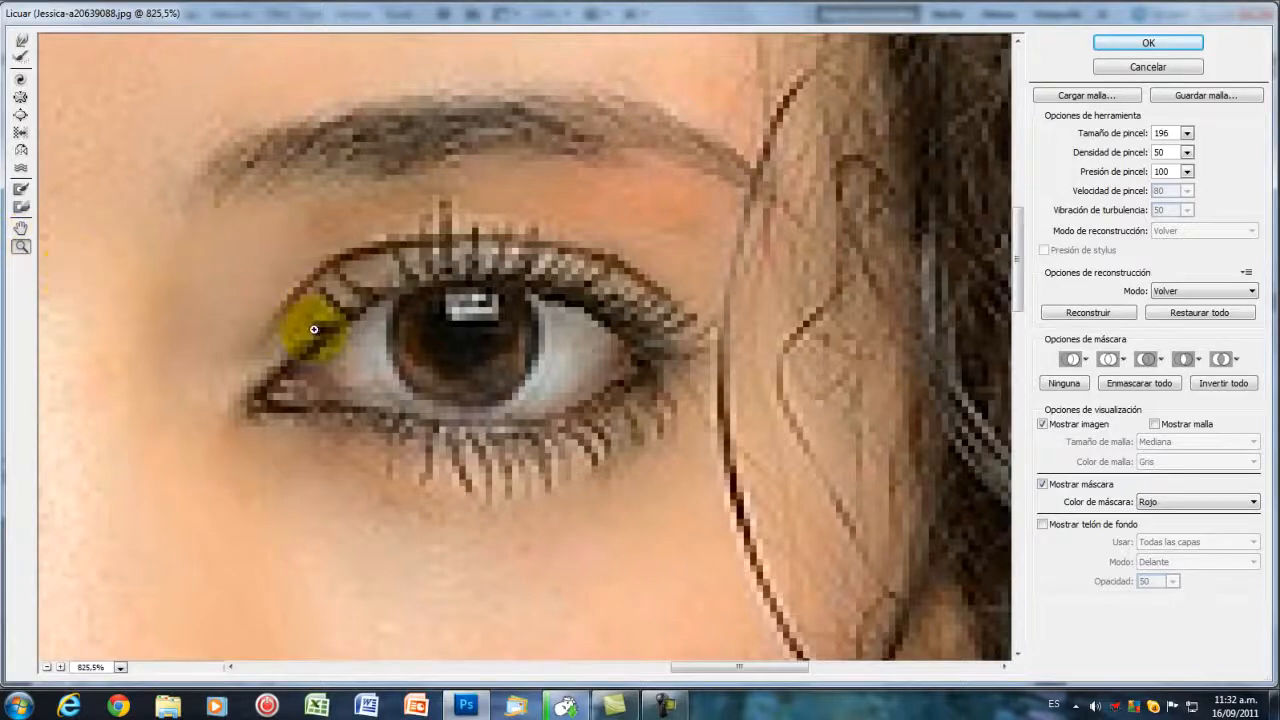
alt+click(473, 352)
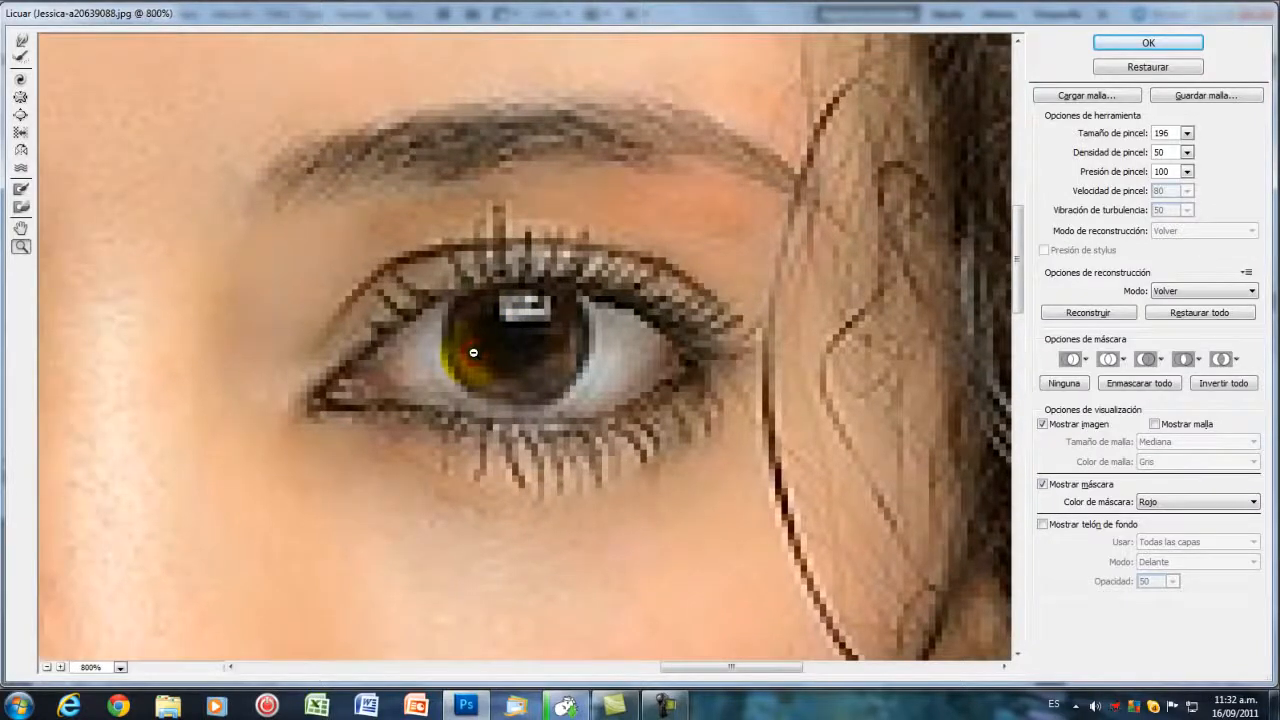
alt+click(473, 352)
alt+click(470, 351)
alt+click(466, 350)
alt+click(463, 349)
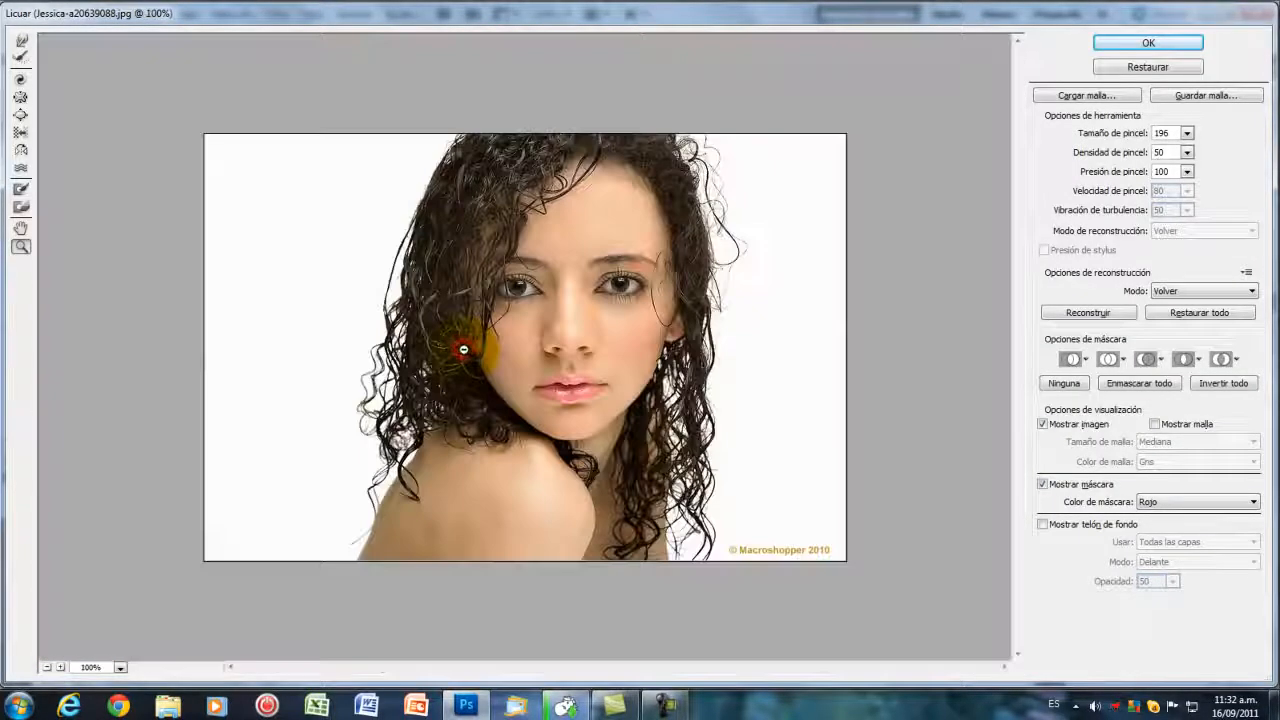
click(523, 345)
alt+click(523, 345)
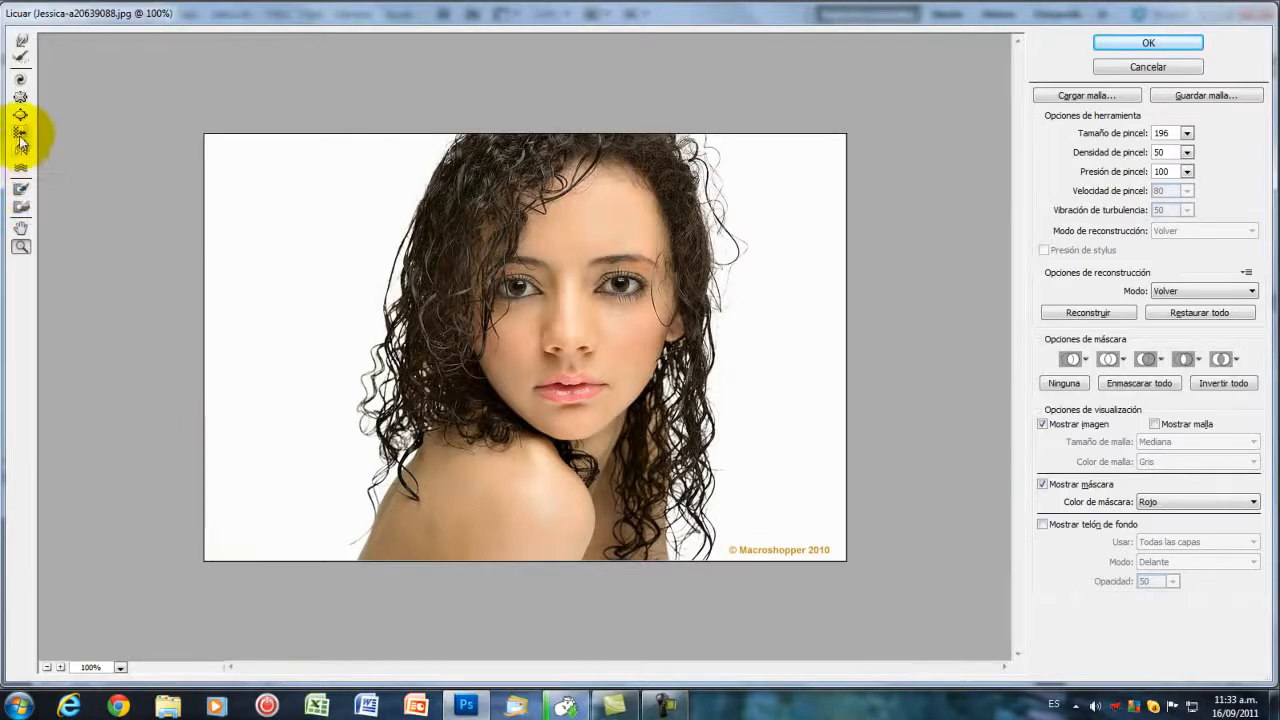
Step: Paint a red protective mask over the whole face with the Freeze Mask tool, and cancel Liquify
click(21, 189)
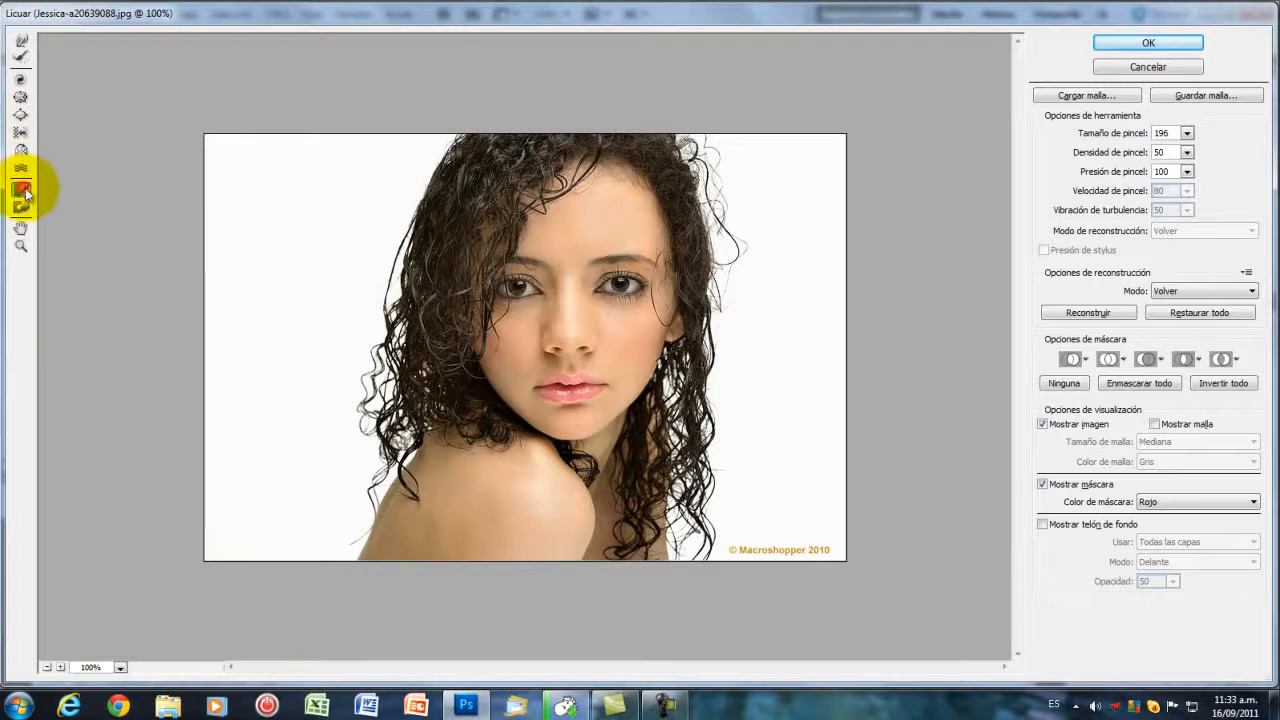
click(578, 282)
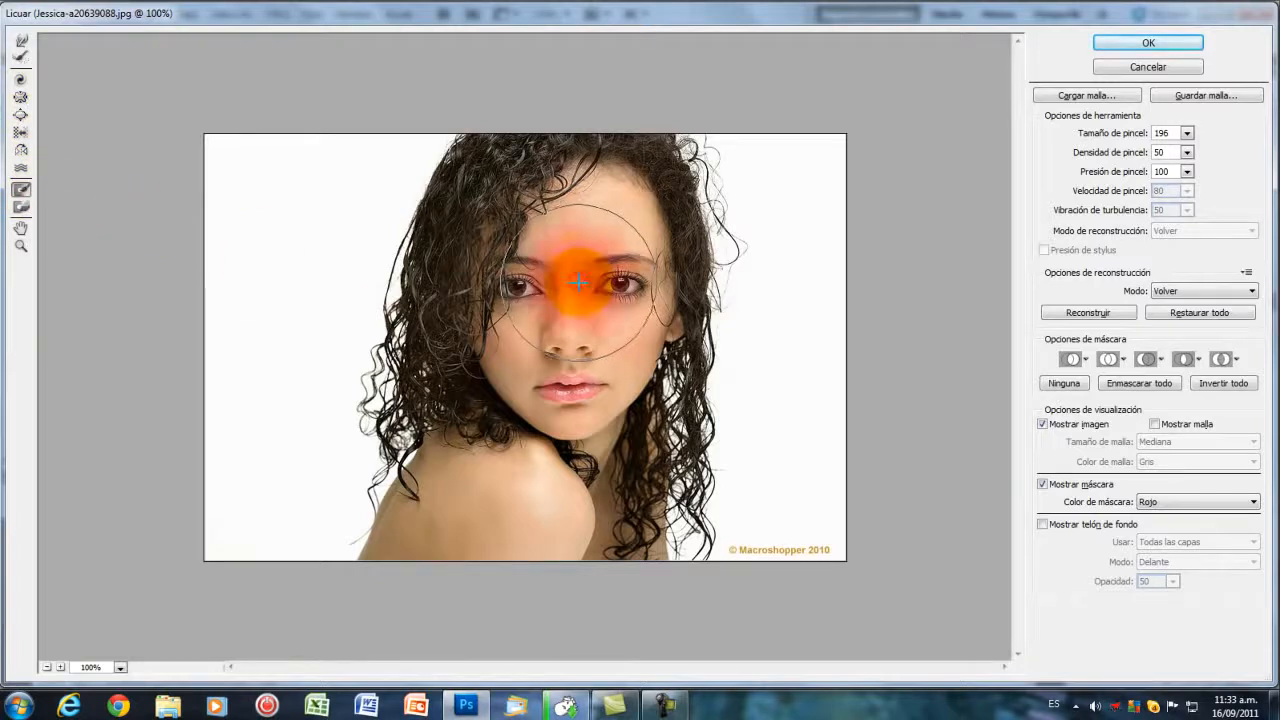
mouse_move(578, 282)
mouse_down()
mouse_move(600, 248)
mouse_move(546, 312)
mouse_move(539, 347)
mouse_move(556, 360)
mouse_move(579, 354)
mouse_move(594, 319)
mouse_move(569, 411)
mouse_up()
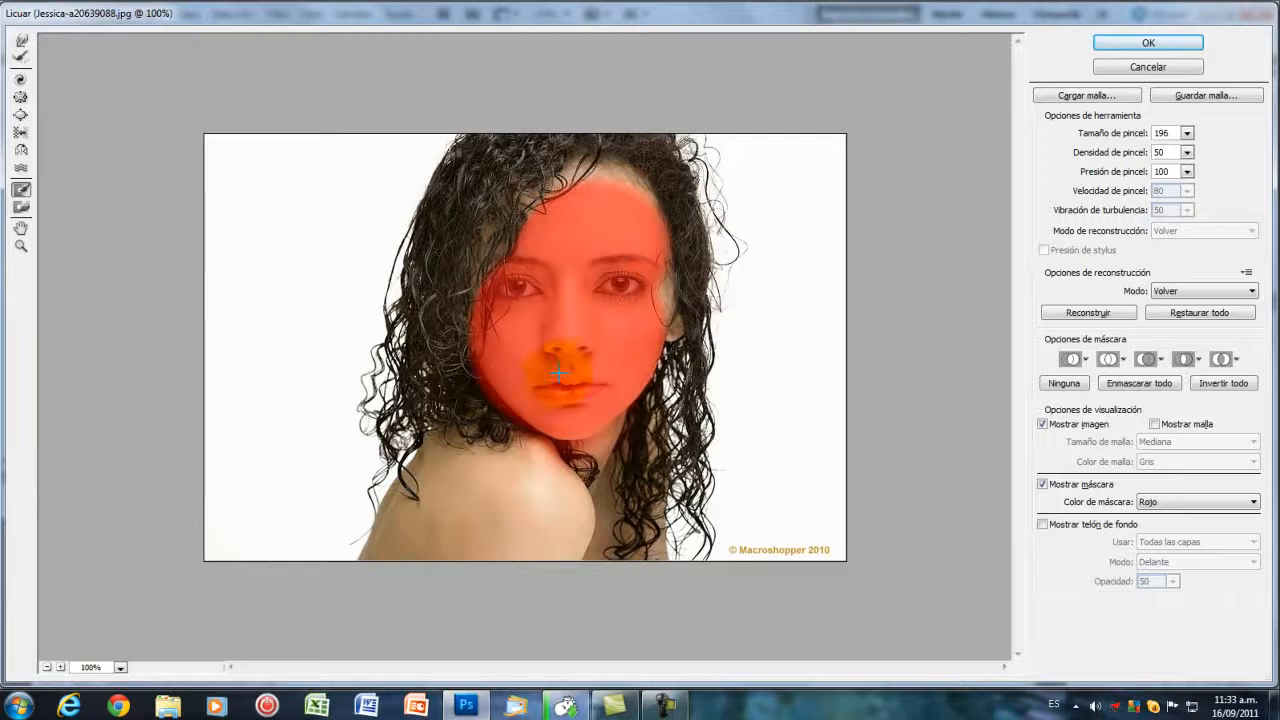
drag(663, 291, 634, 314)
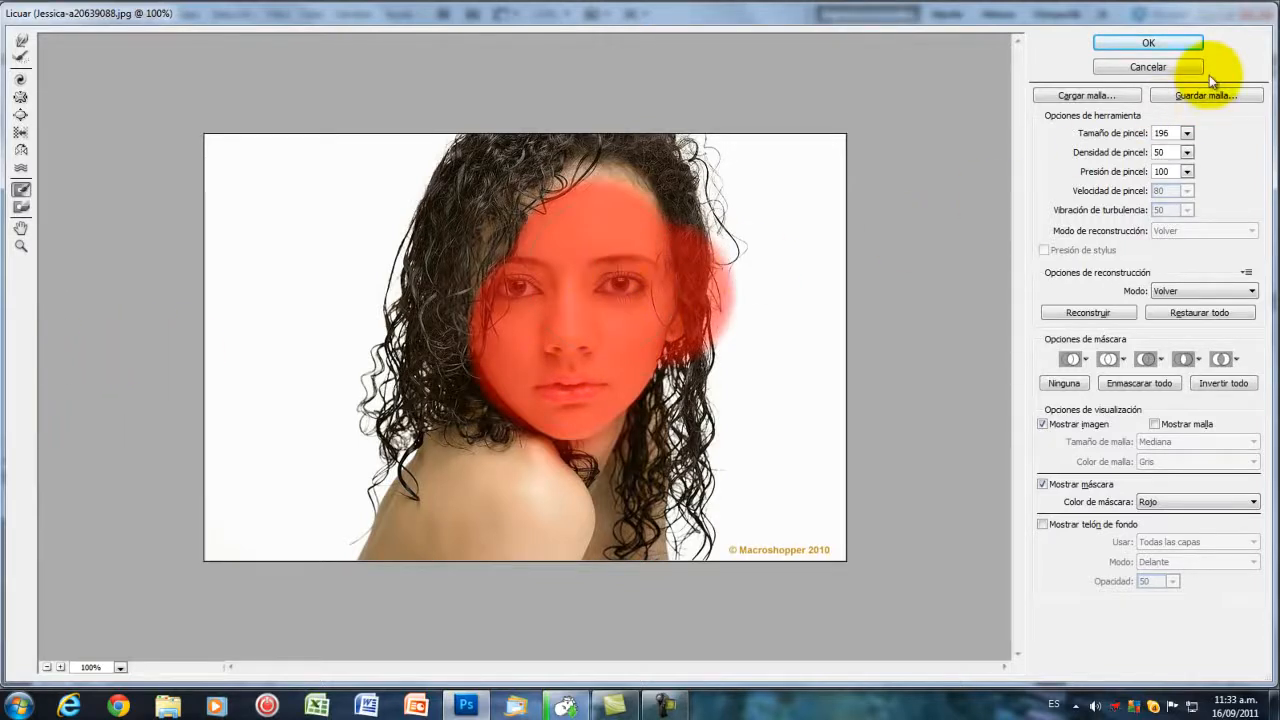
click(1166, 66)
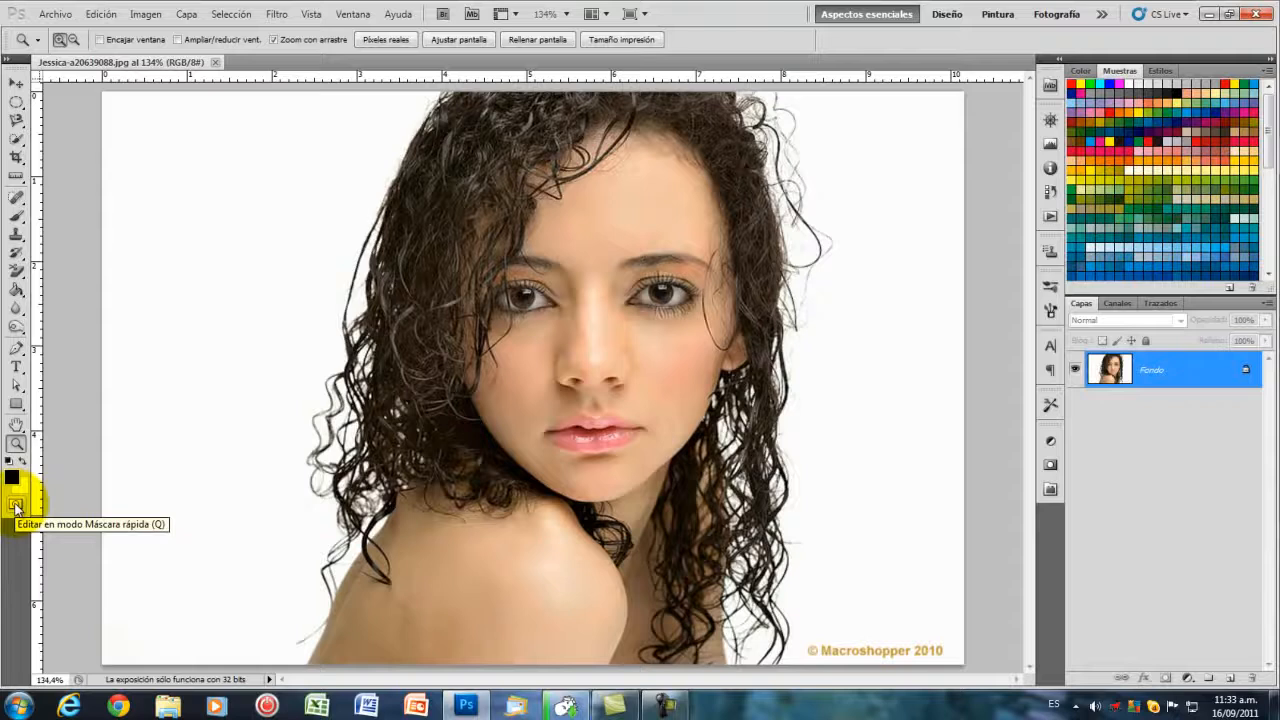
Step: Paint over the left-side cheek with the Brush in Quick Mask mode, and undo the painted mask
click(17, 216)
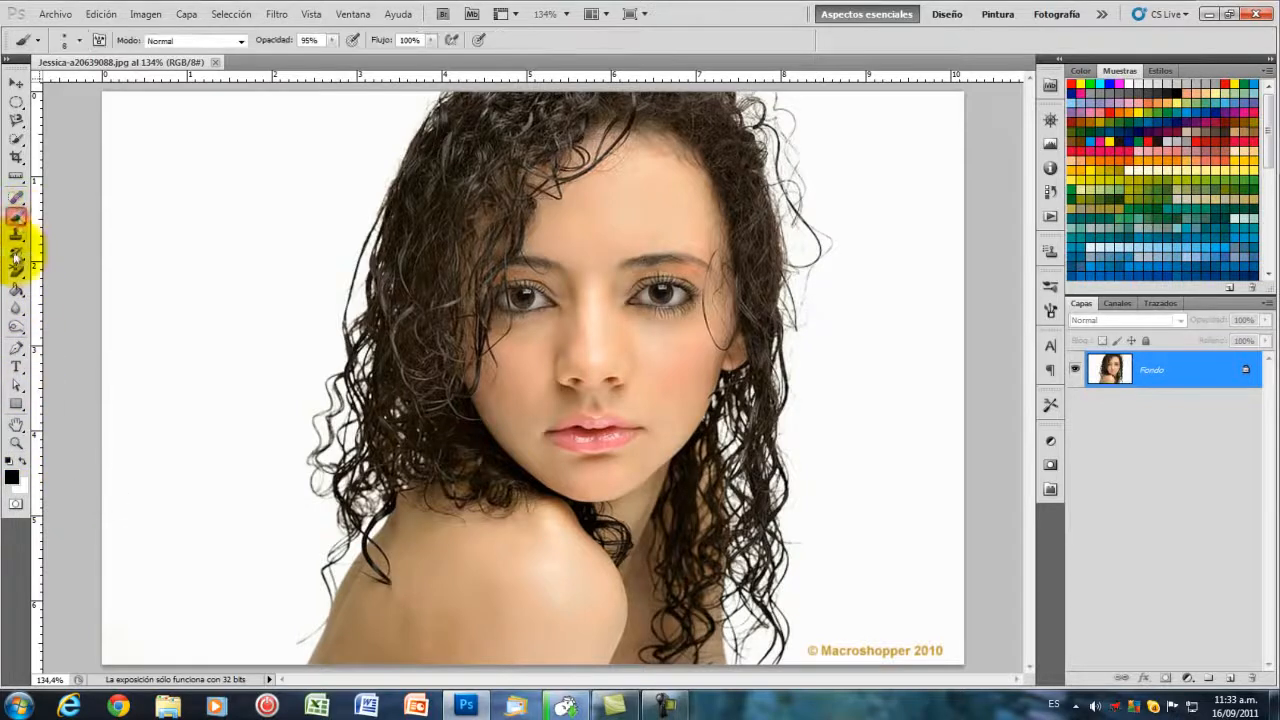
click(17, 505)
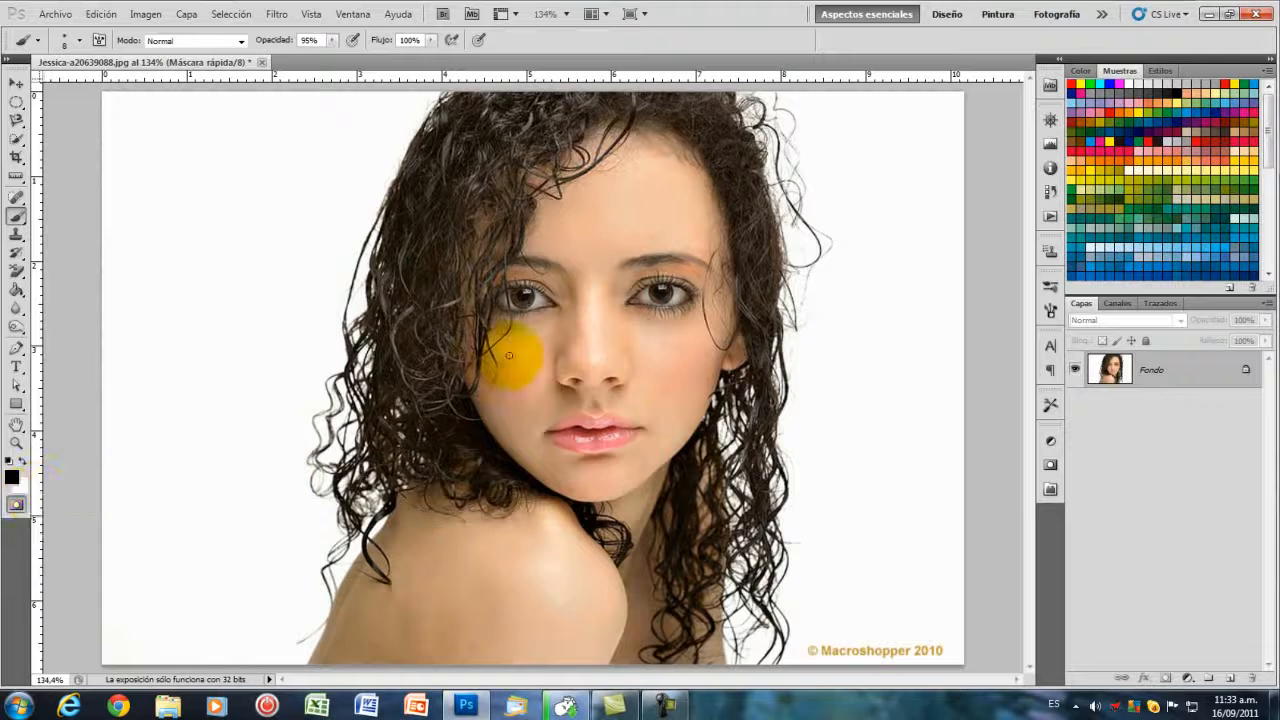
mouse_move(510, 358)
mouse_down()
mouse_move(535, 339)
mouse_move(519, 418)
mouse_move(504, 342)
mouse_move(472, 356)
mouse_move(510, 414)
mouse_up()
click(536, 339)
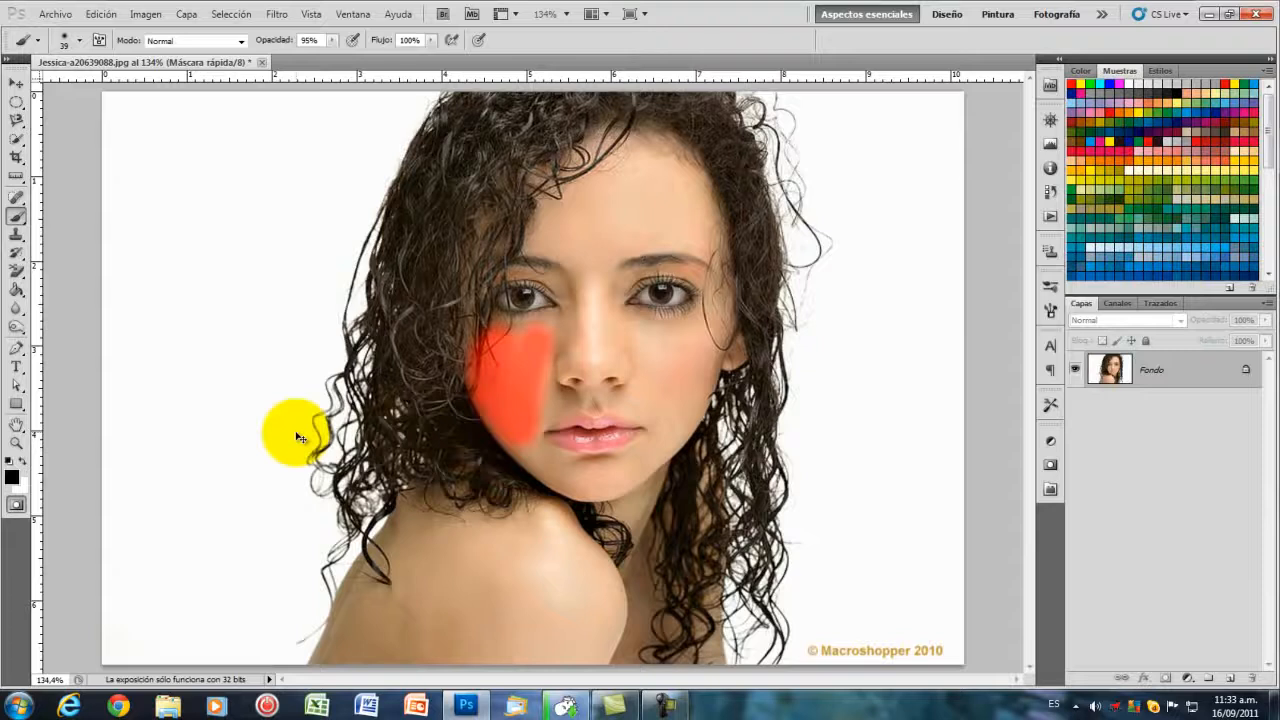
key(ctrl+z)
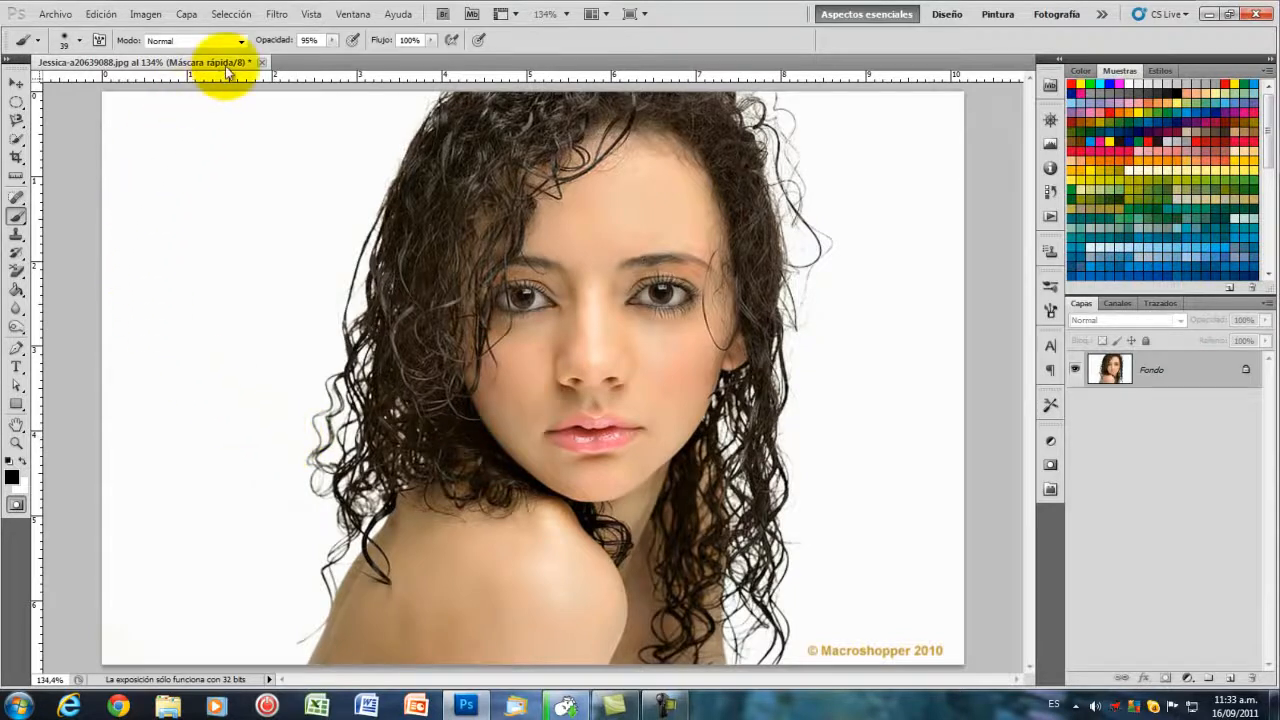
Step: Convert the locked Fondo background of the portrait into a regular layer, keeping the default settings
click(277, 15)
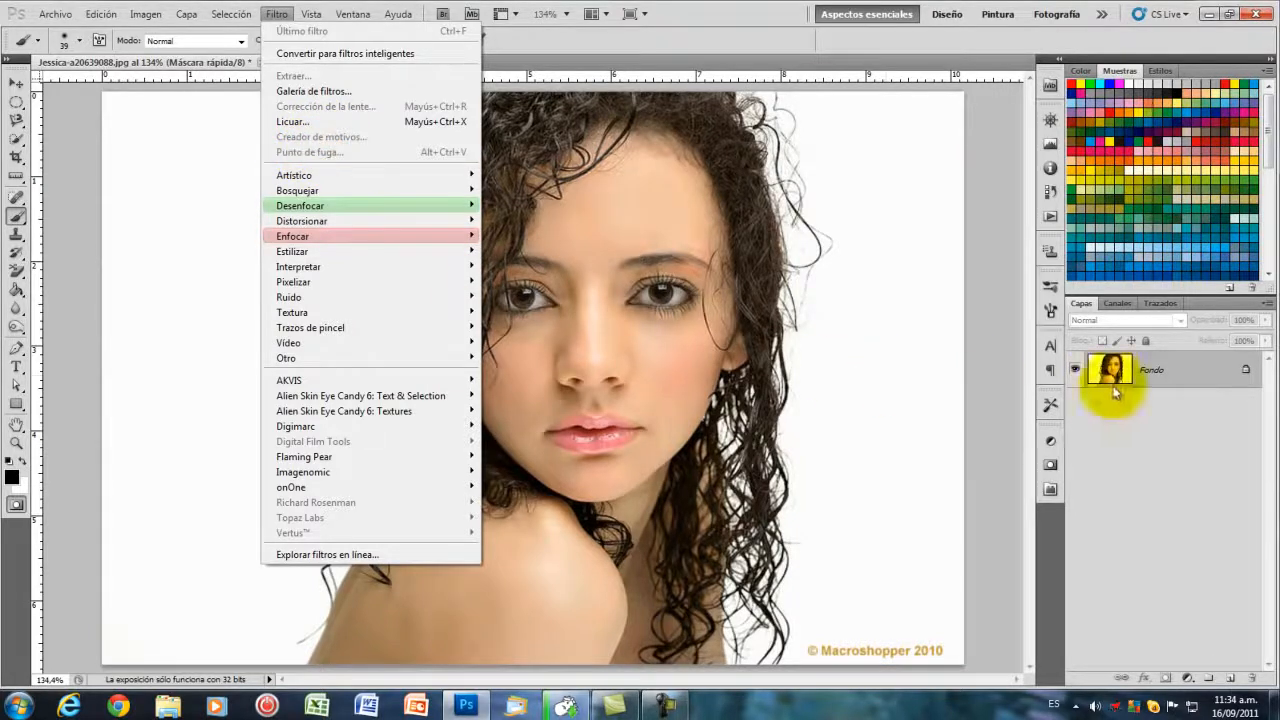
click(988, 470)
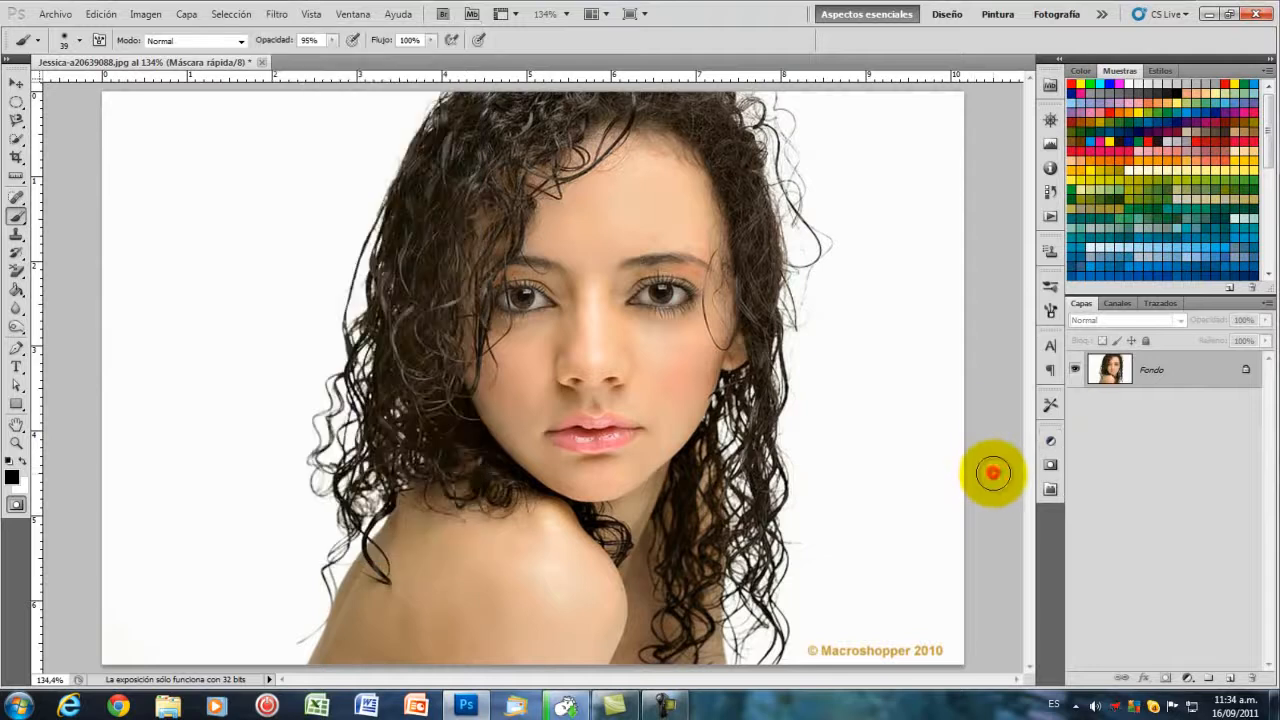
double_click(1183, 375)
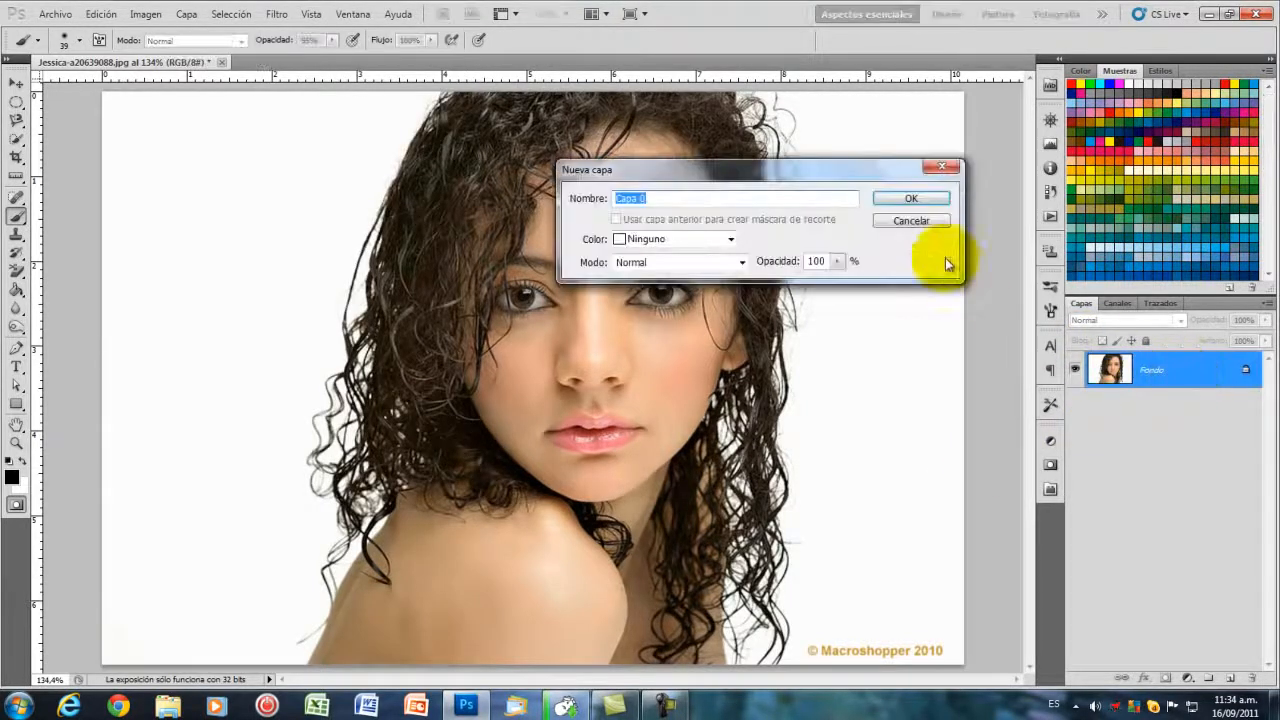
click(934, 196)
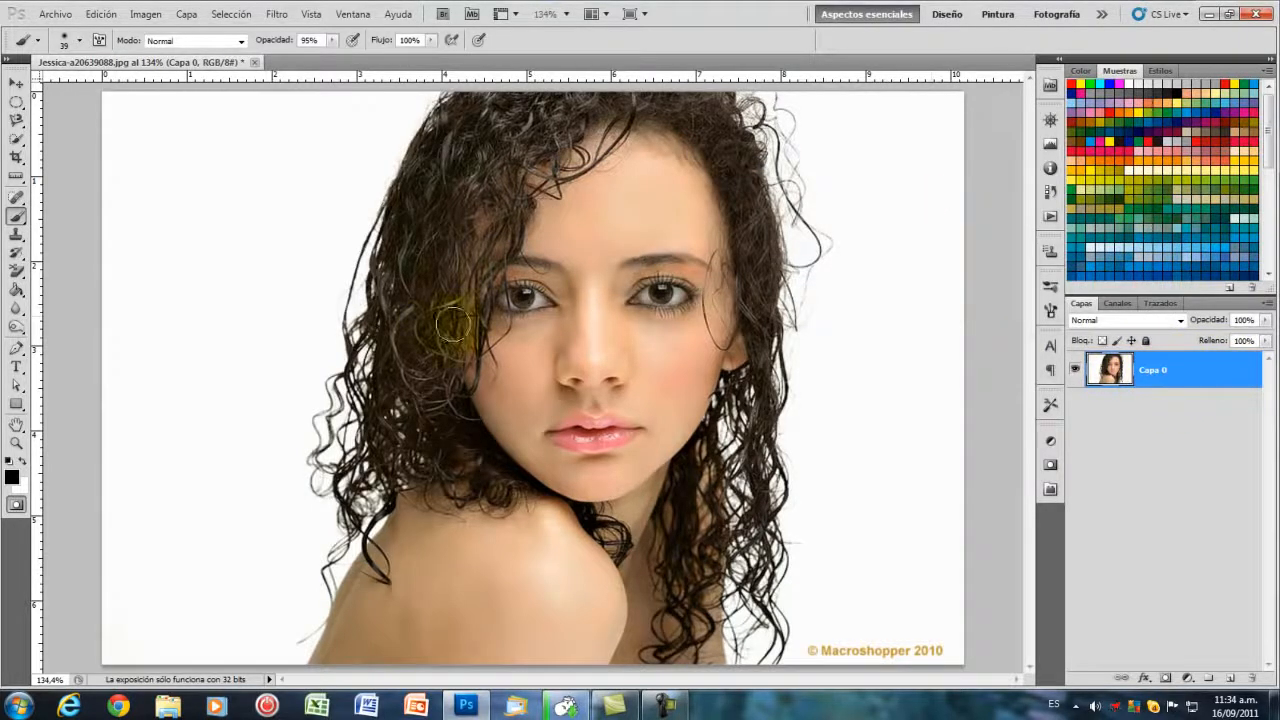
Step: Generate a 128 by 128 px pattern in Pattern Maker from a sample of about 100 by 74 px around the right-side eye
click(277, 15)
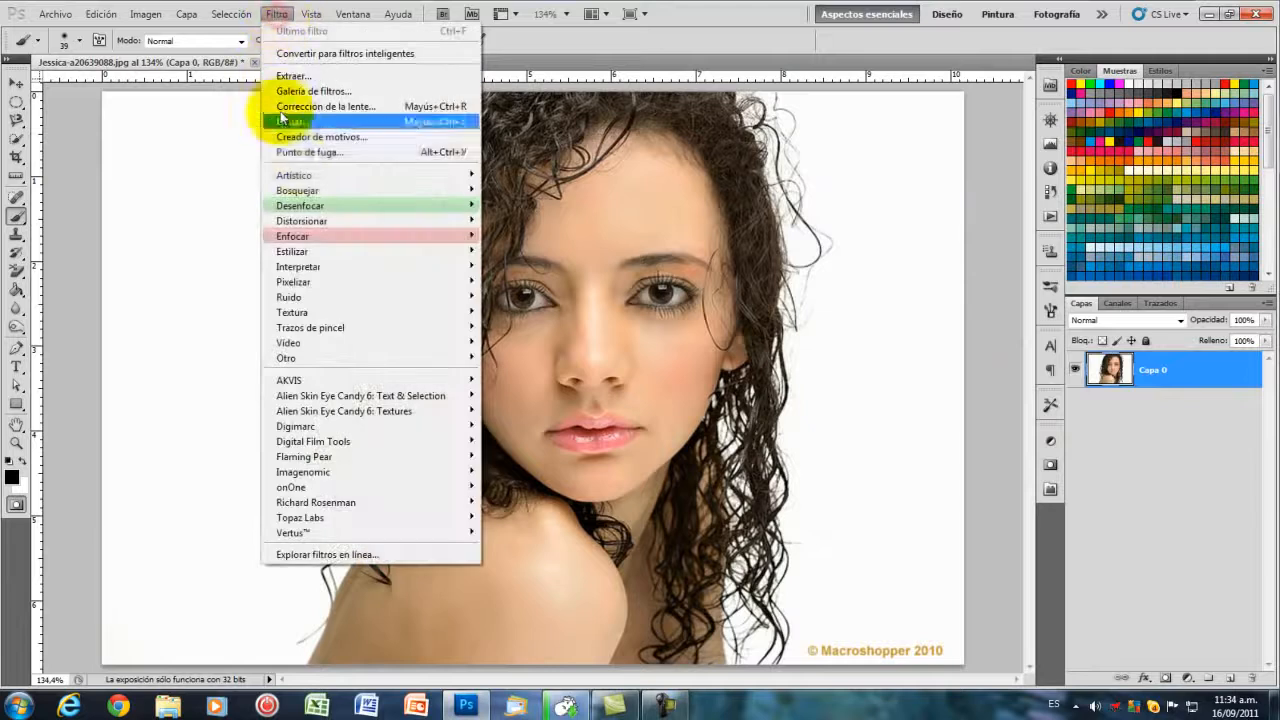
mouse_move(297, 180)
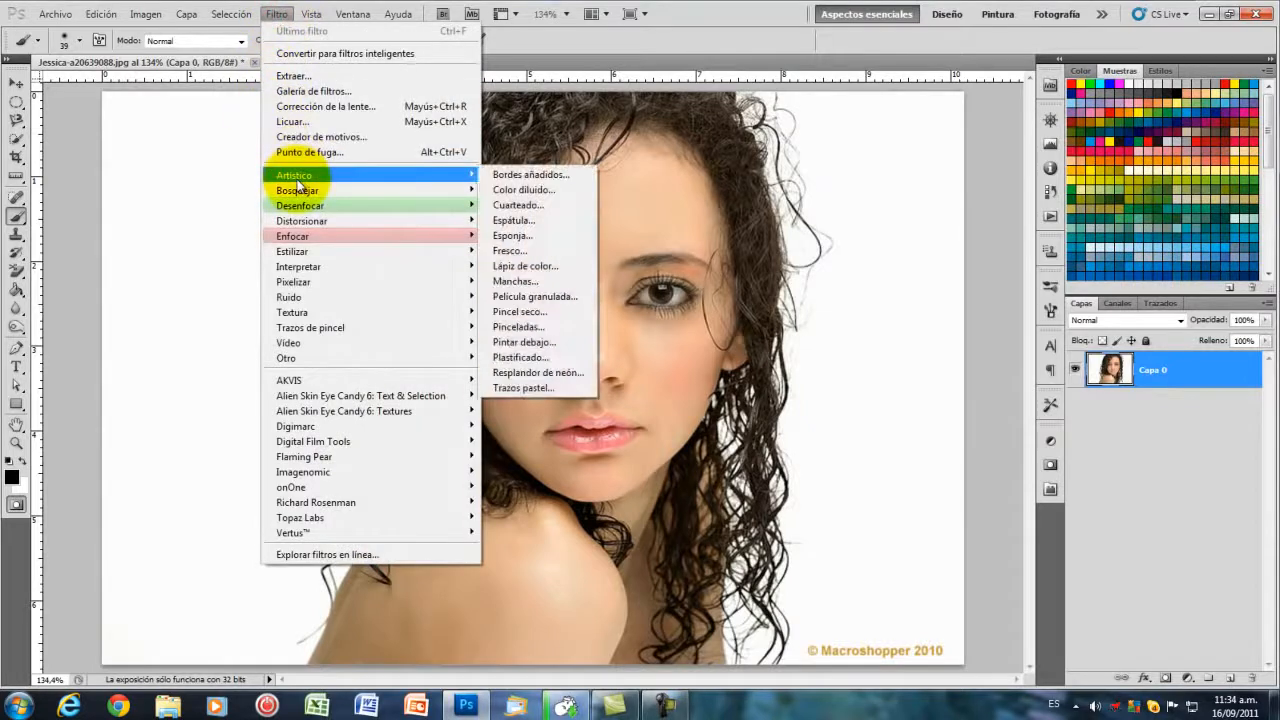
click(312, 137)
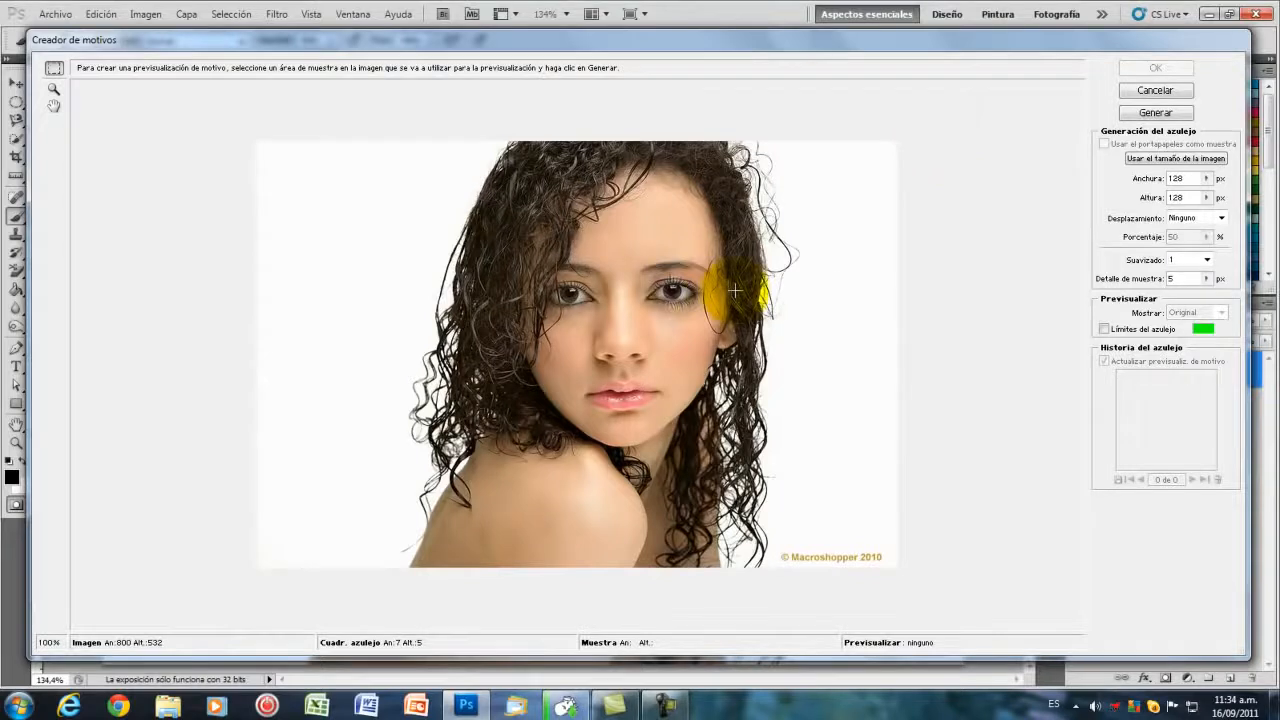
click(54, 69)
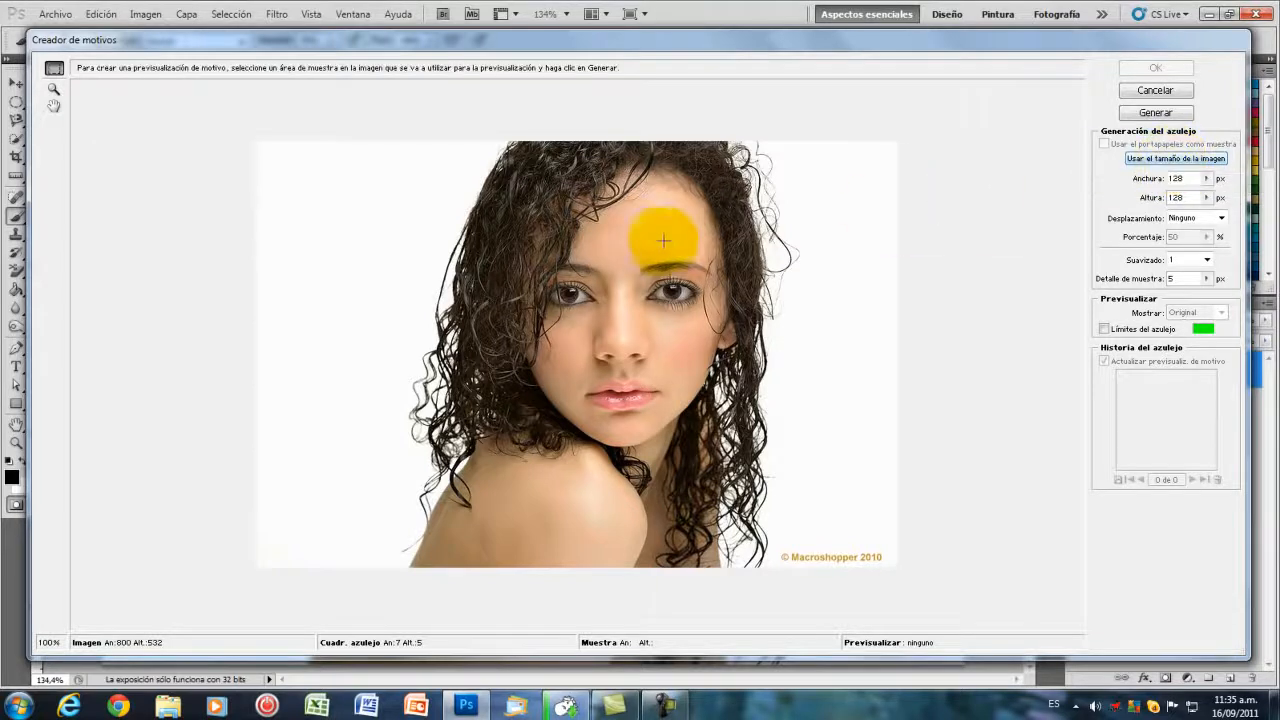
drag(637, 263, 717, 322)
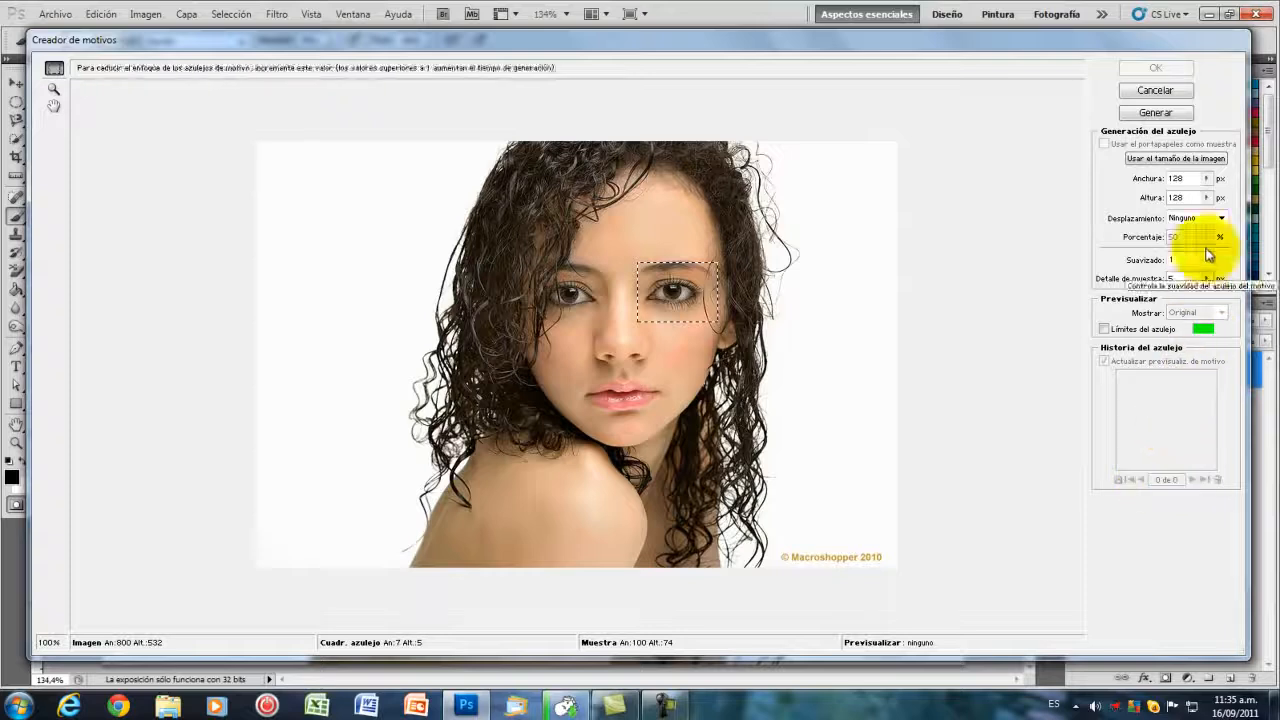
click(1153, 113)
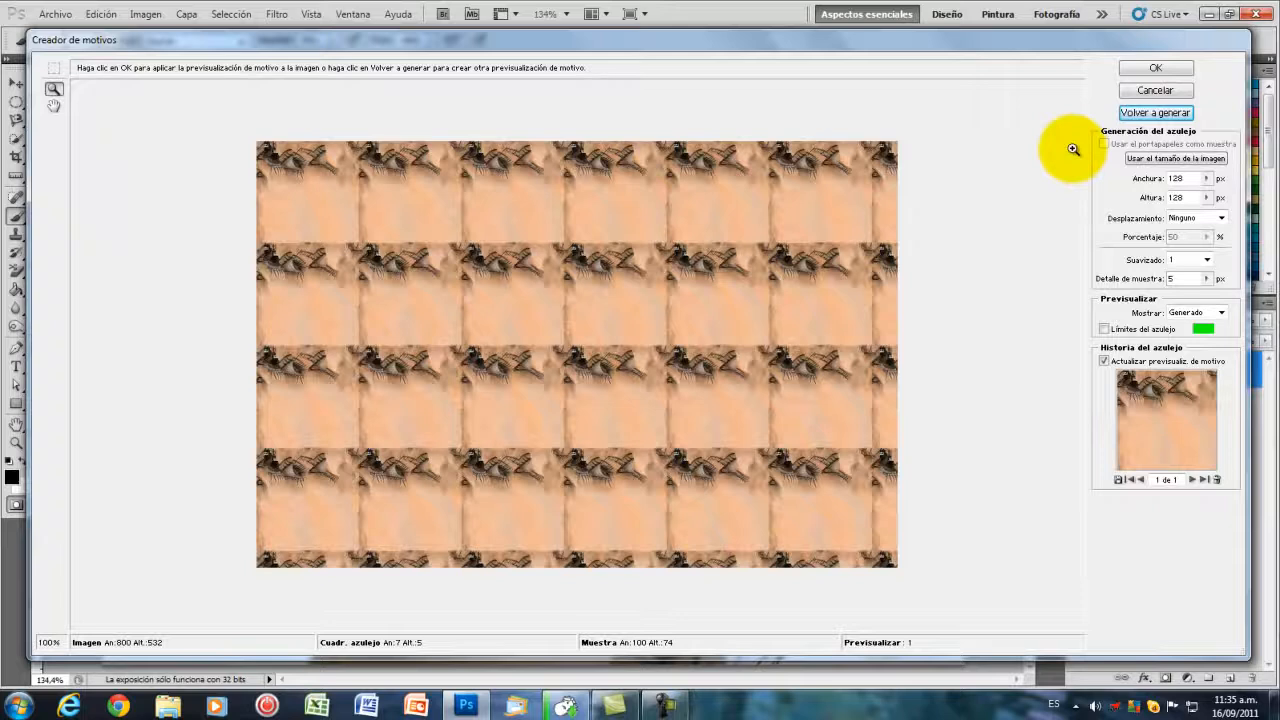
Step: Regenerate the eye pattern repeatedly to try different tile variations, and cancel Pattern Maker
click(1158, 119)
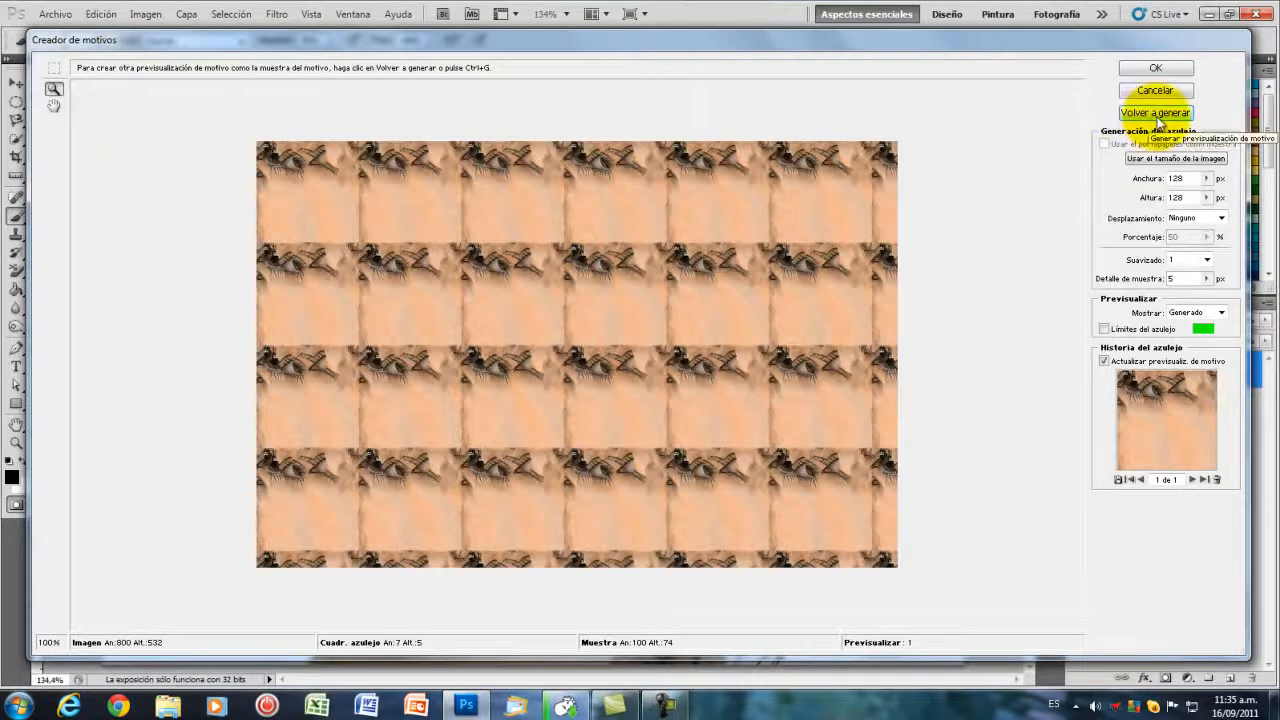
click(1157, 117)
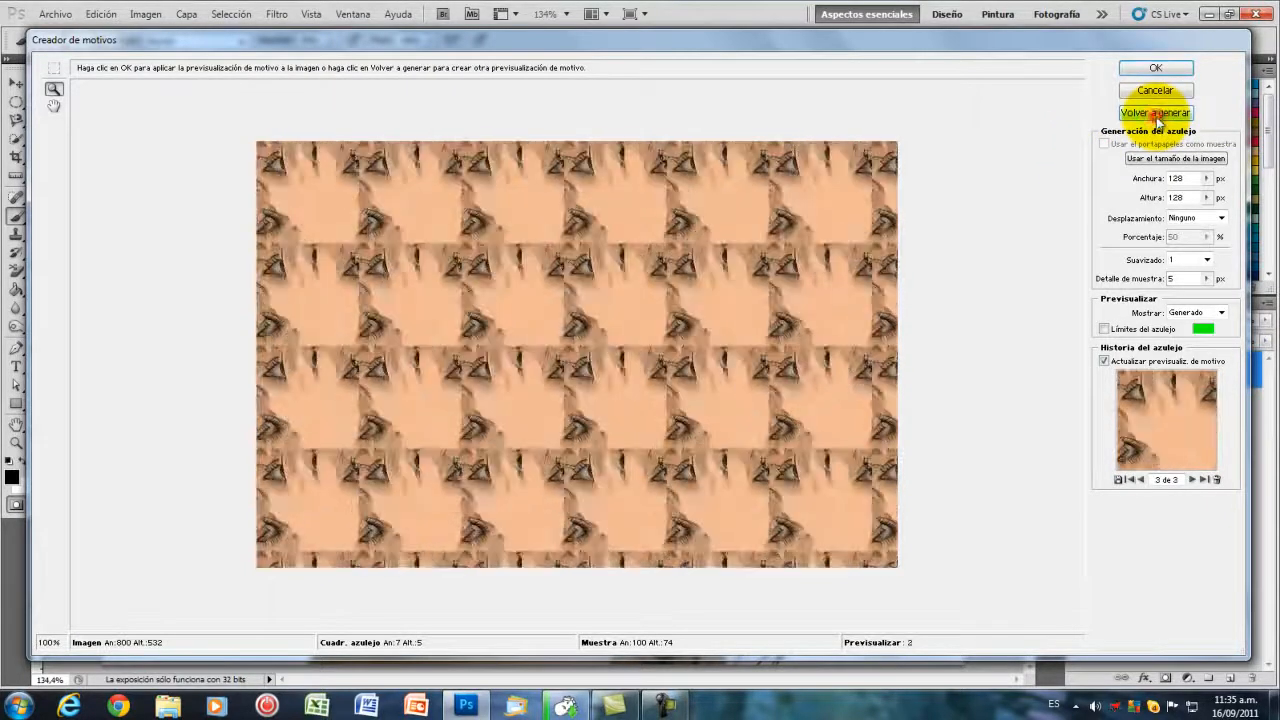
click(1156, 116)
click(1156, 116)
click(1156, 117)
click(1156, 118)
click(1156, 118)
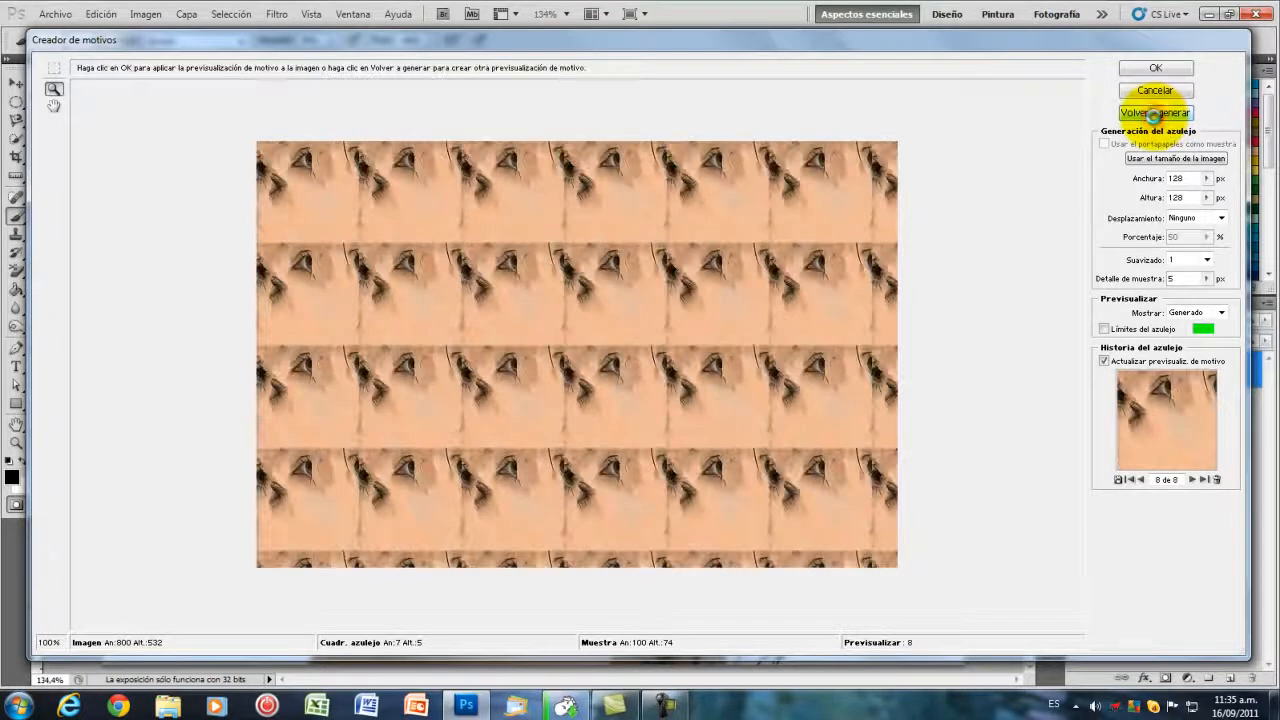
click(1155, 90)
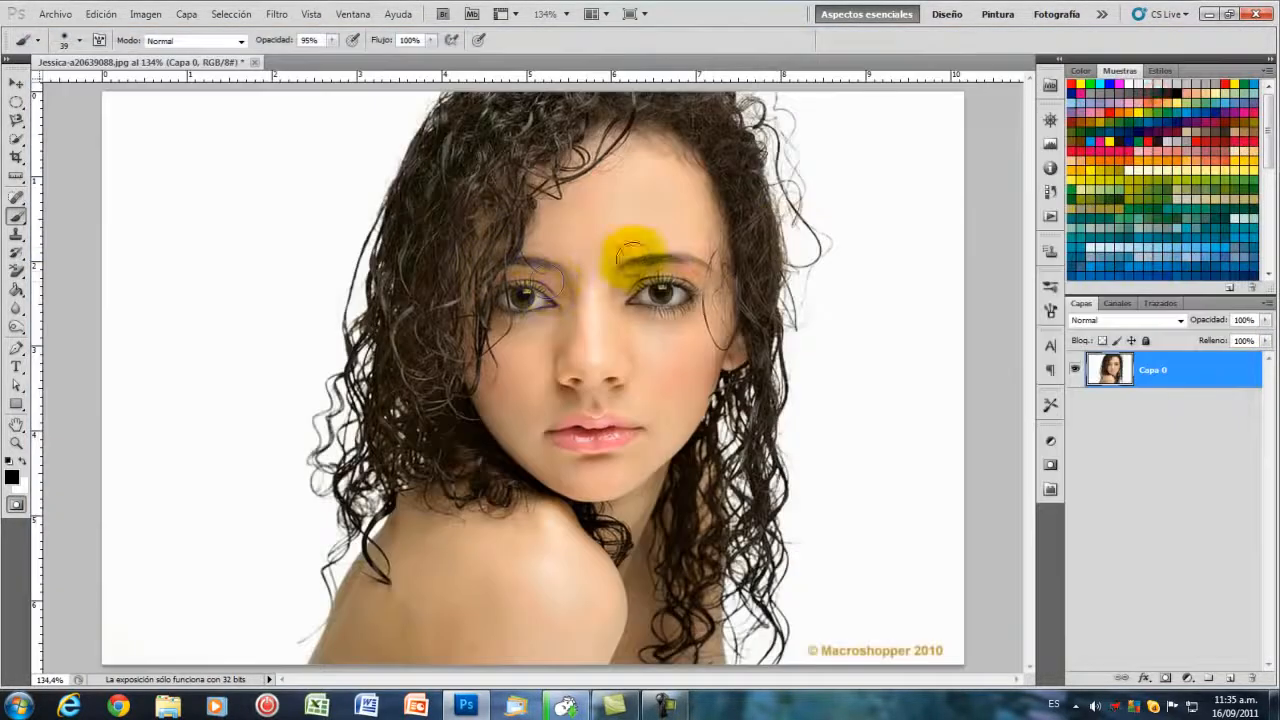
Step: Open the Russenobjekt-130811-09-a25523112.jpg photo from the tutorial seleccion folder
click(274, 16)
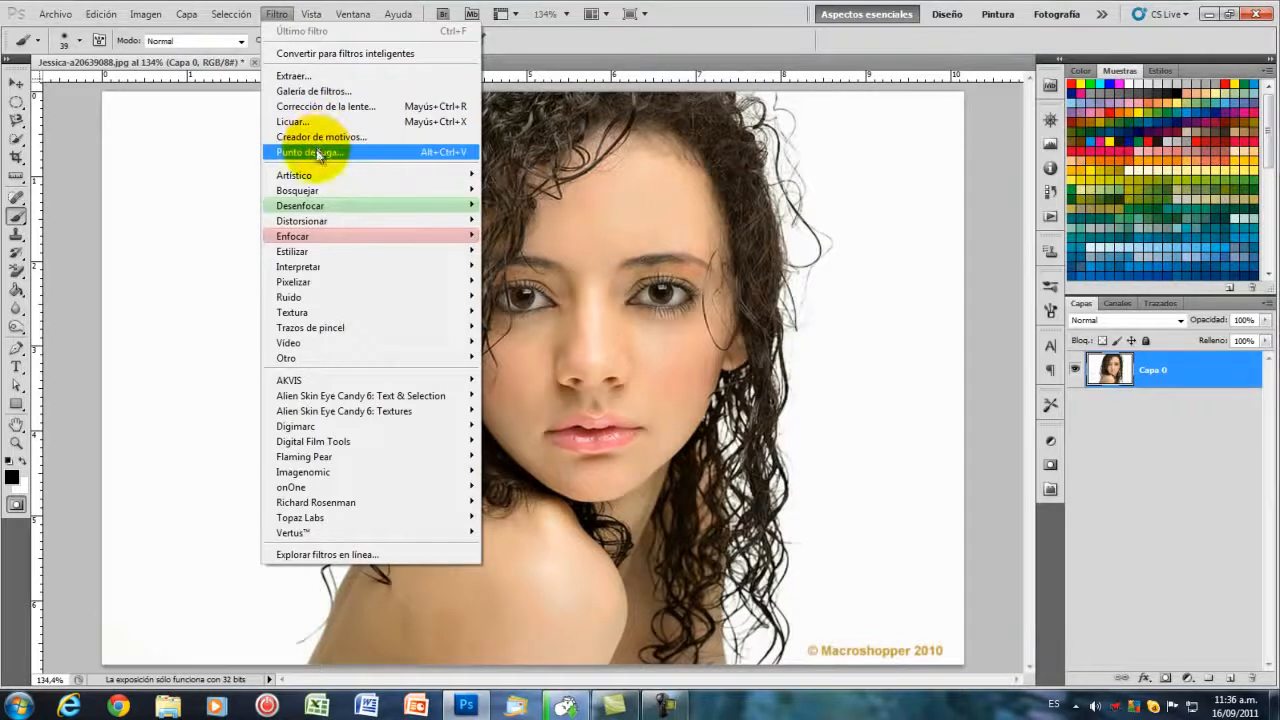
click(70, 125)
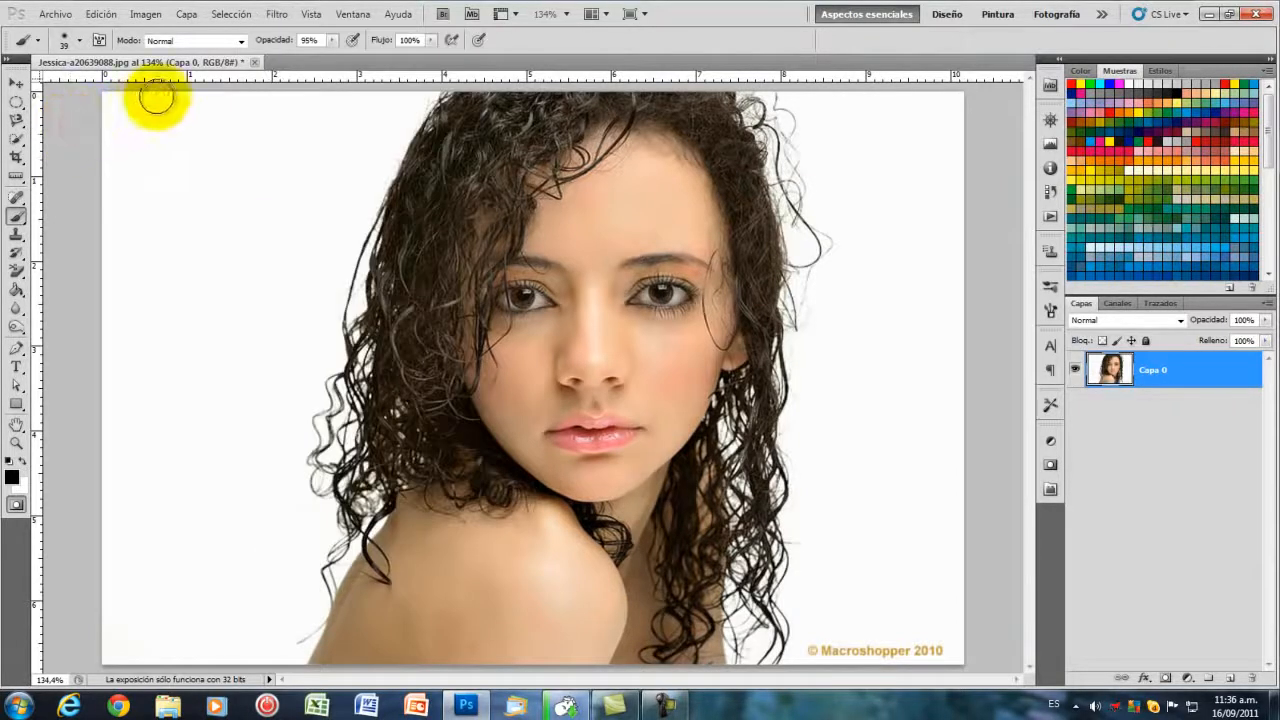
click(52, 16)
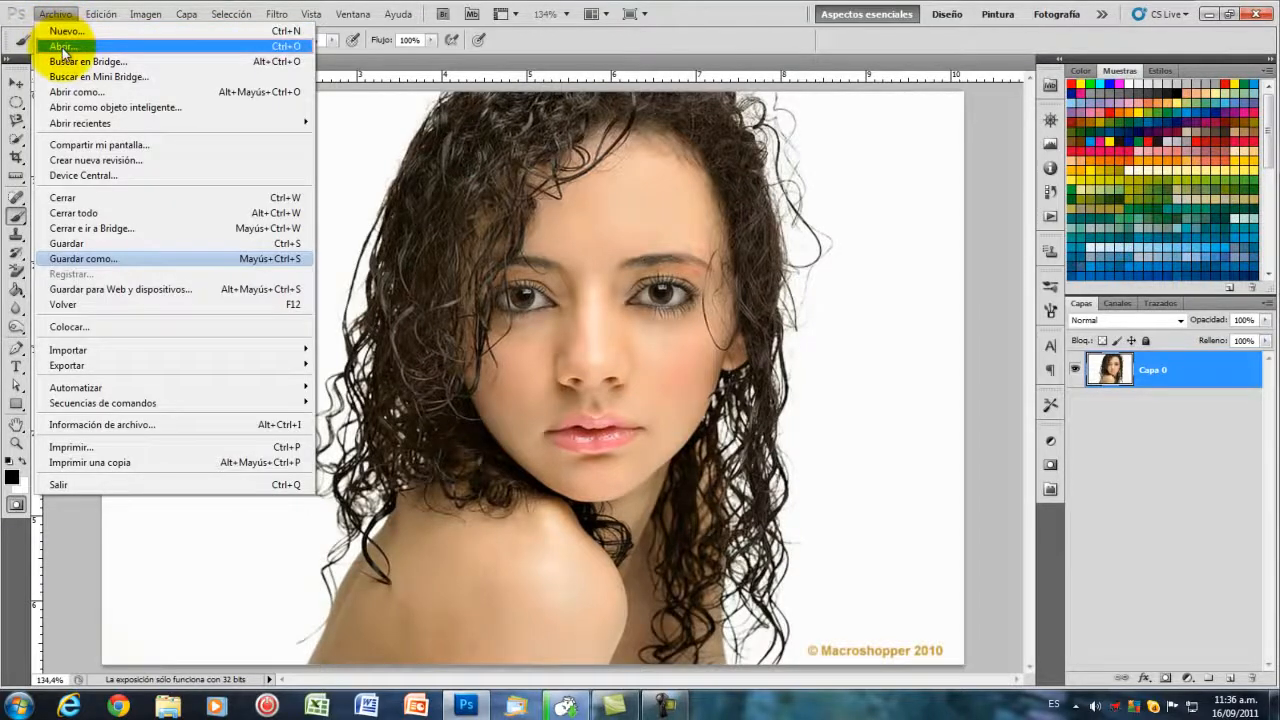
click(63, 50)
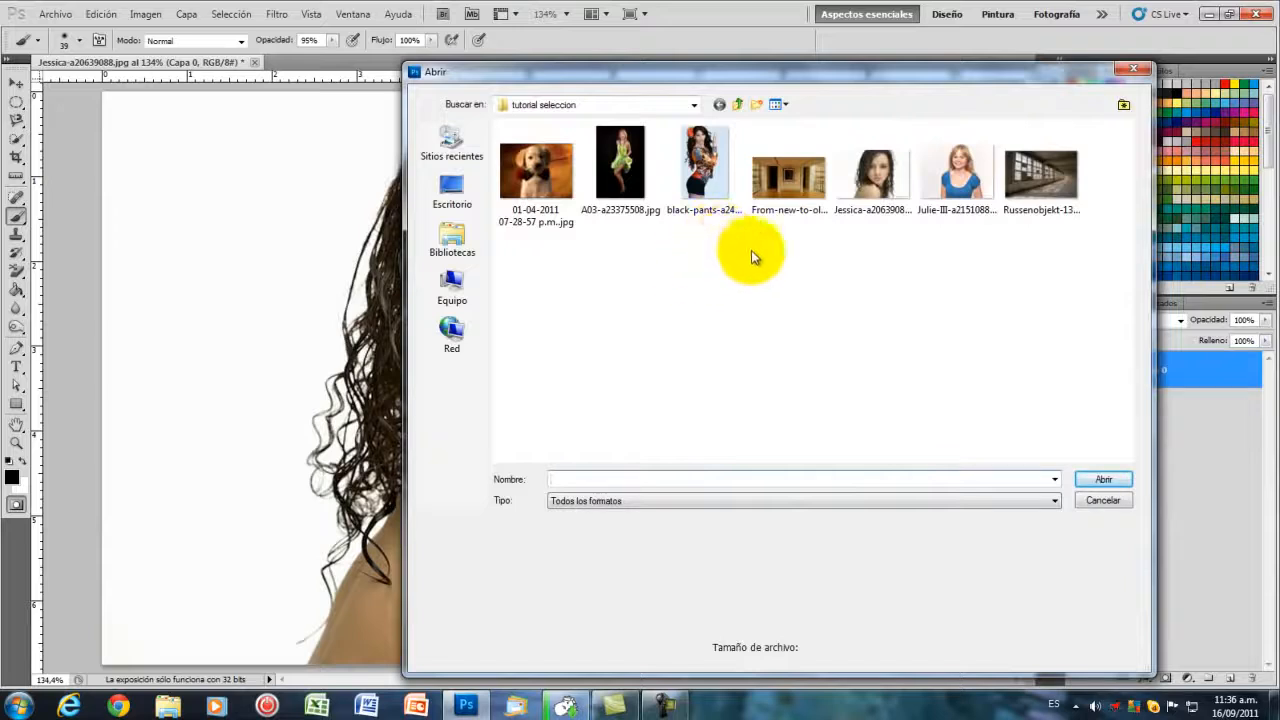
double_click(1038, 188)
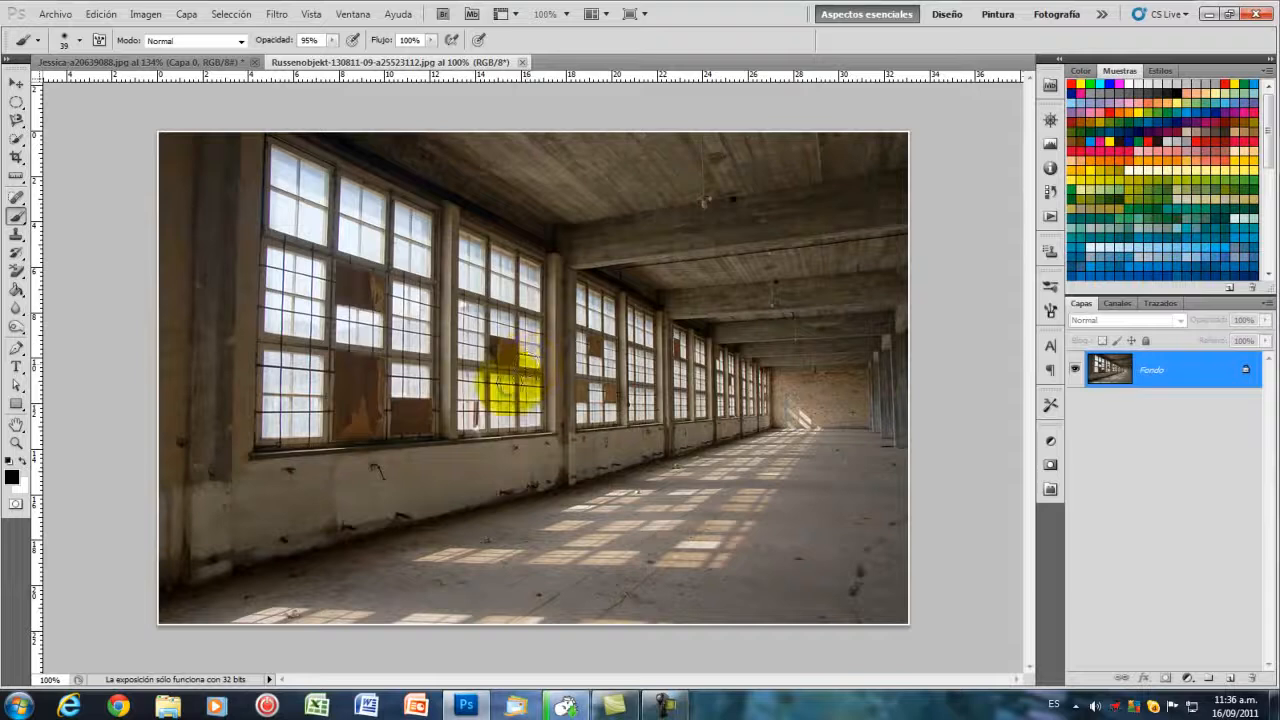
Step: Open Vanishing Point on the warehouse photo and define a four-corner perspective plane over the windows of the long wall
click(276, 16)
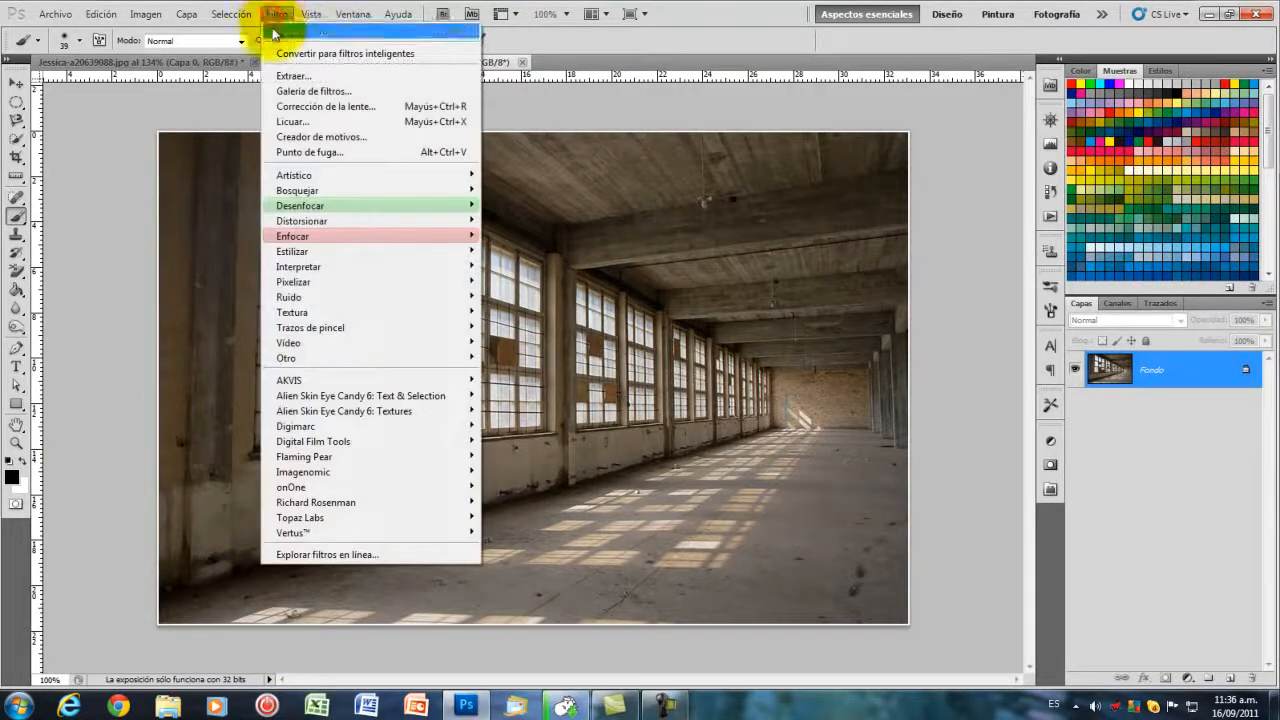
click(295, 152)
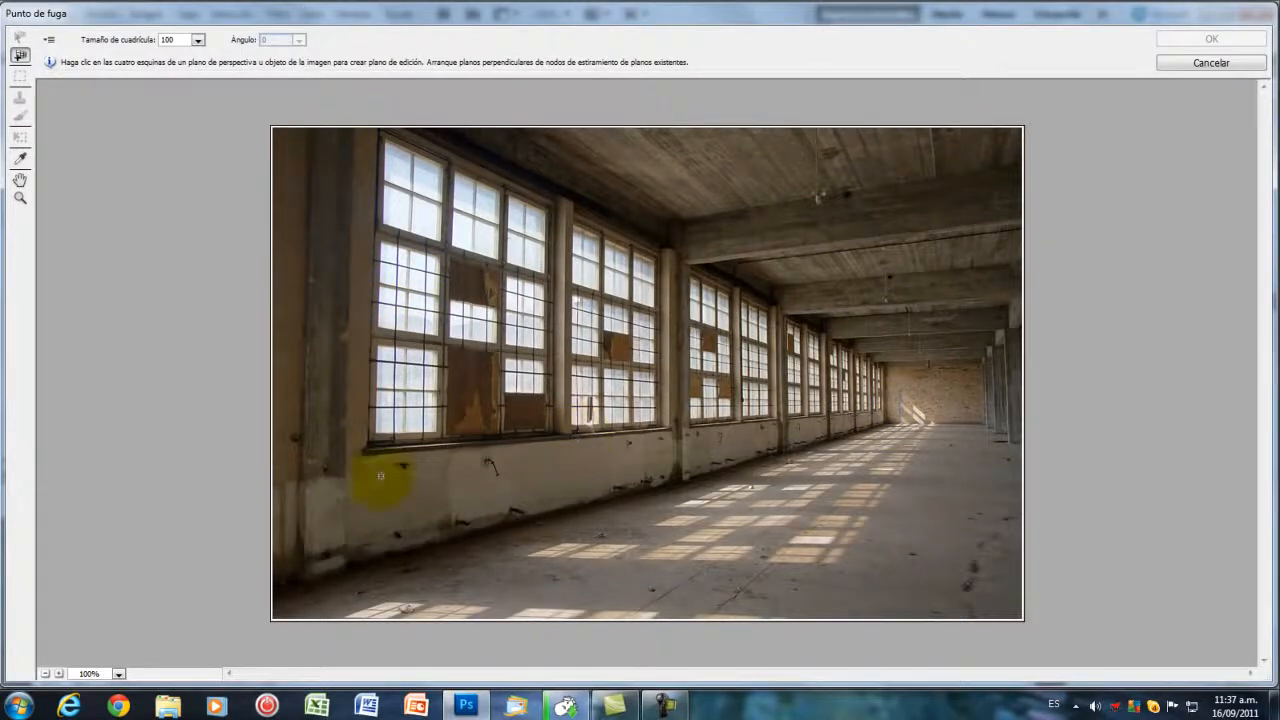
click(383, 138)
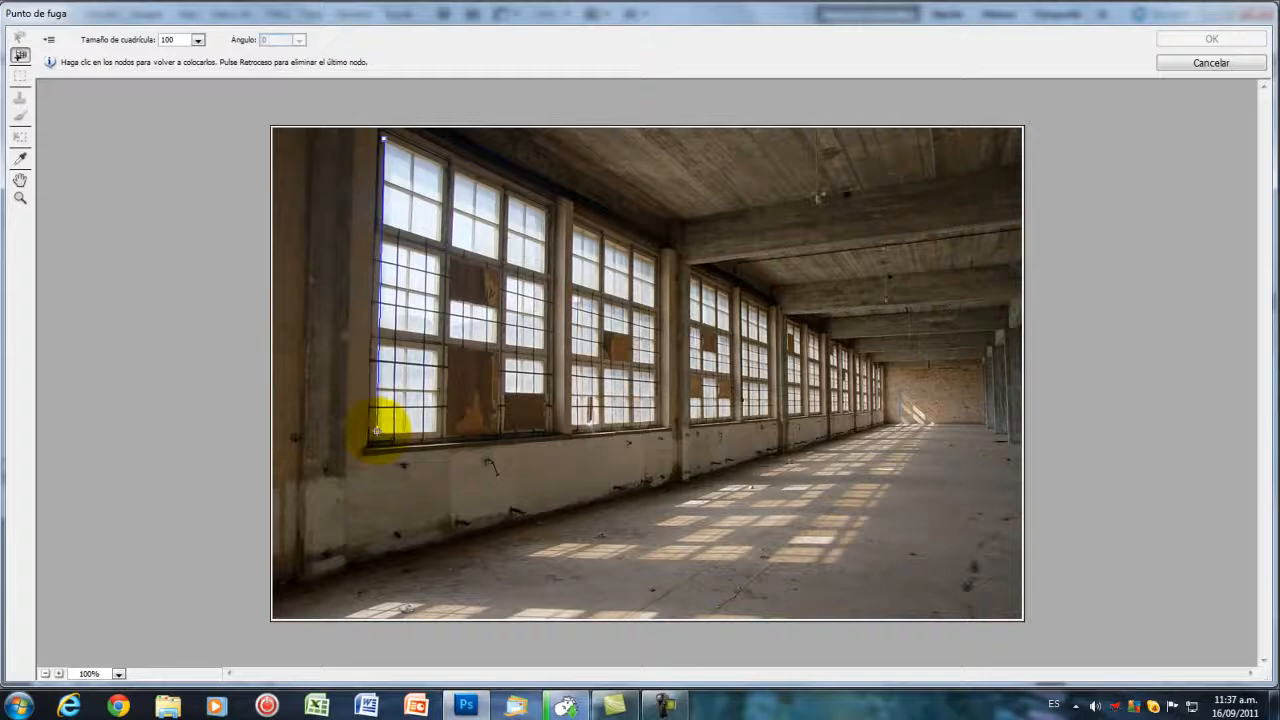
click(376, 430)
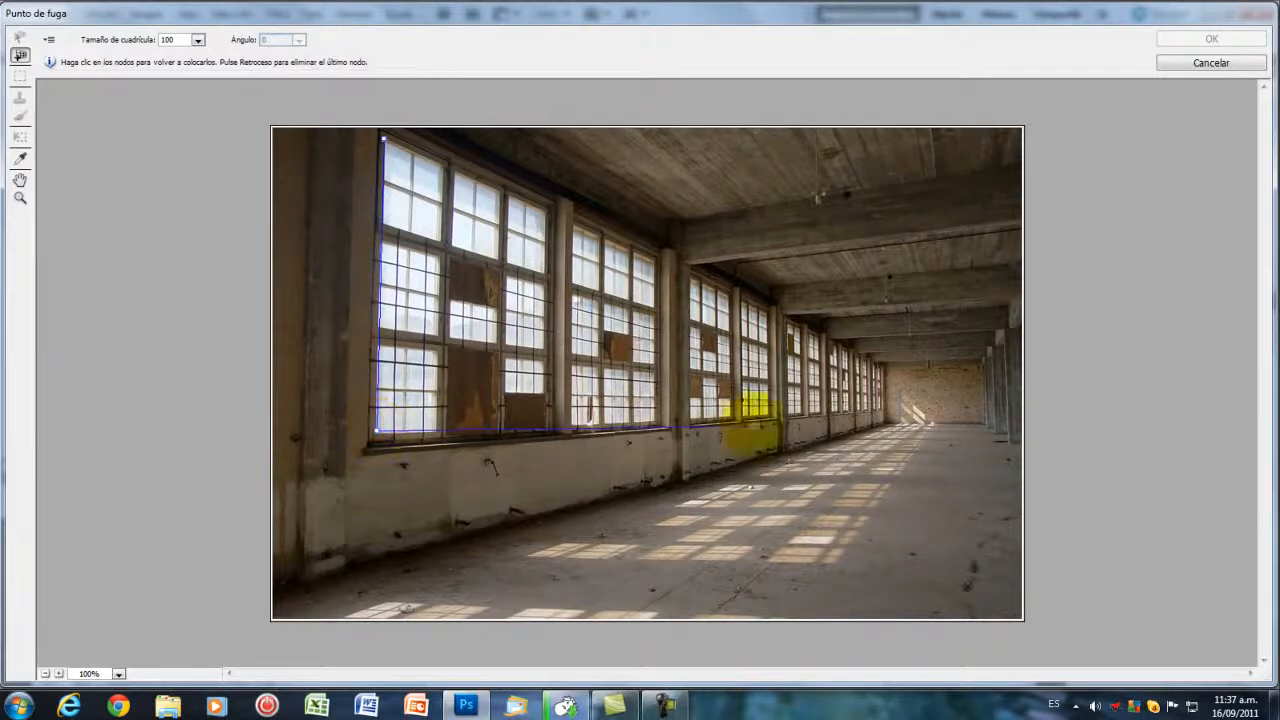
click(767, 413)
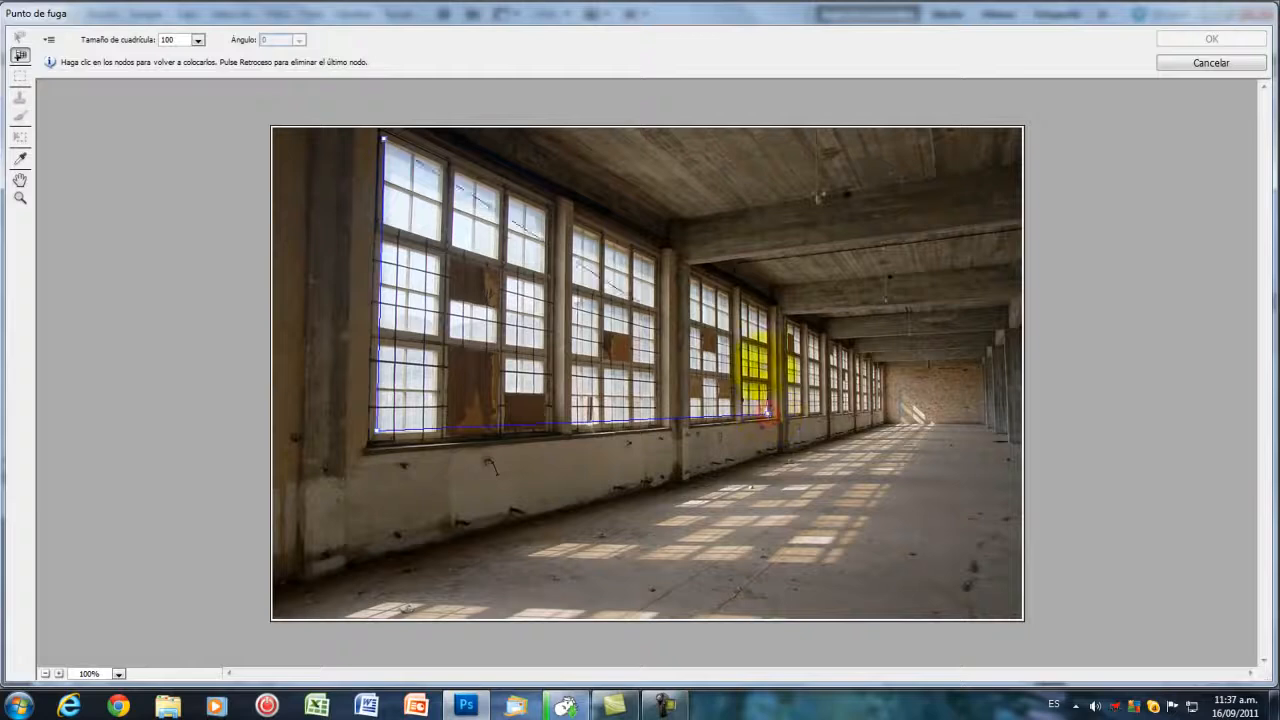
click(767, 313)
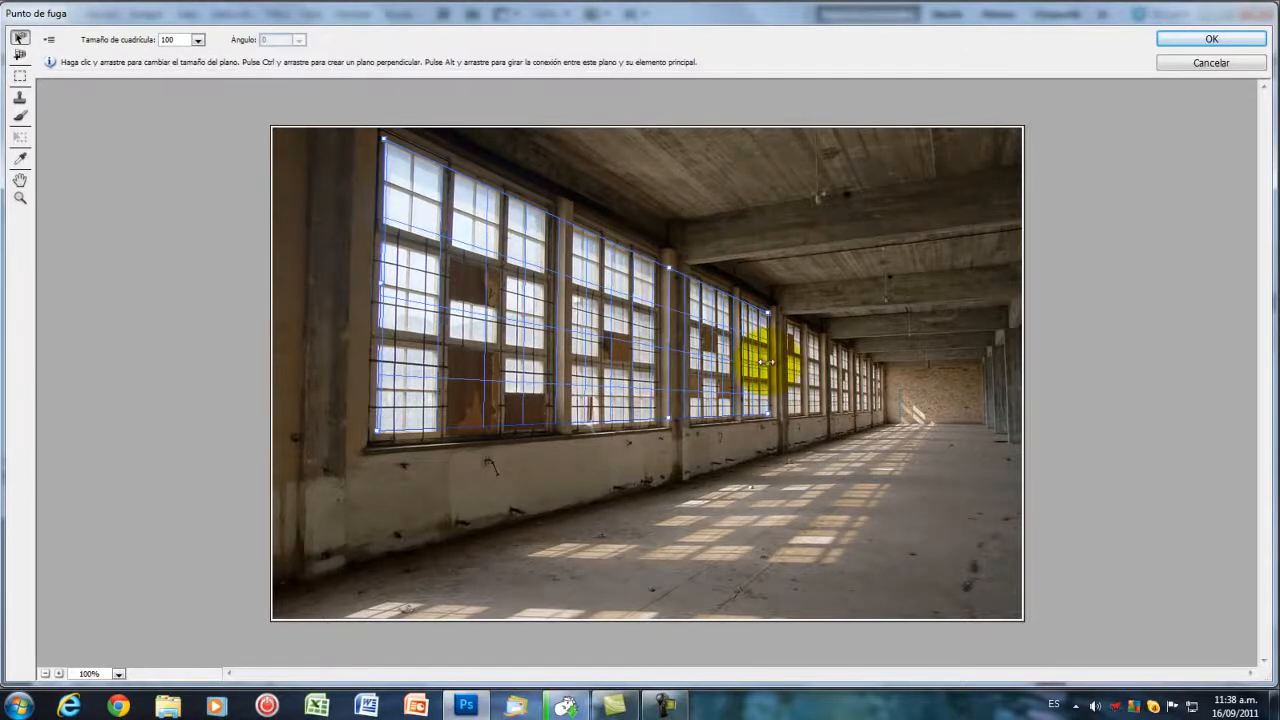
Step: Stretch the wall plane to the far end and down to the floor, and pull its far edge back to the third window bay
drag(766, 361, 879, 385)
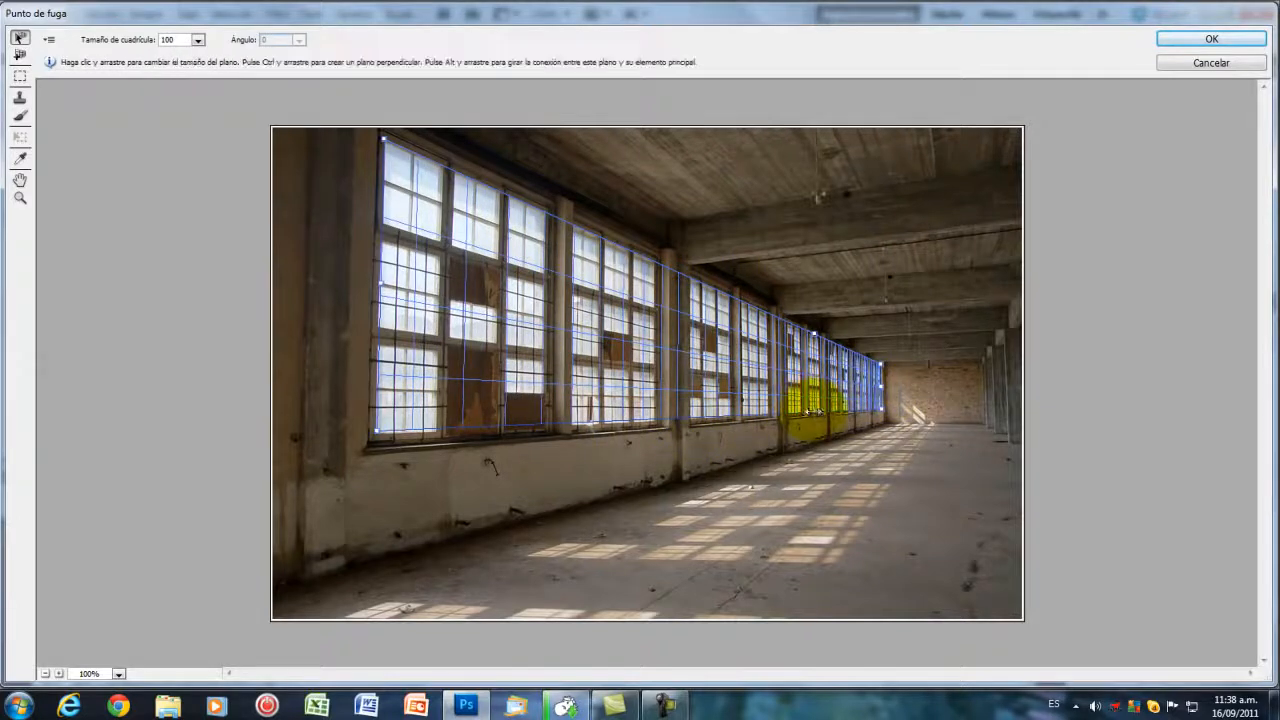
drag(816, 412, 810, 434)
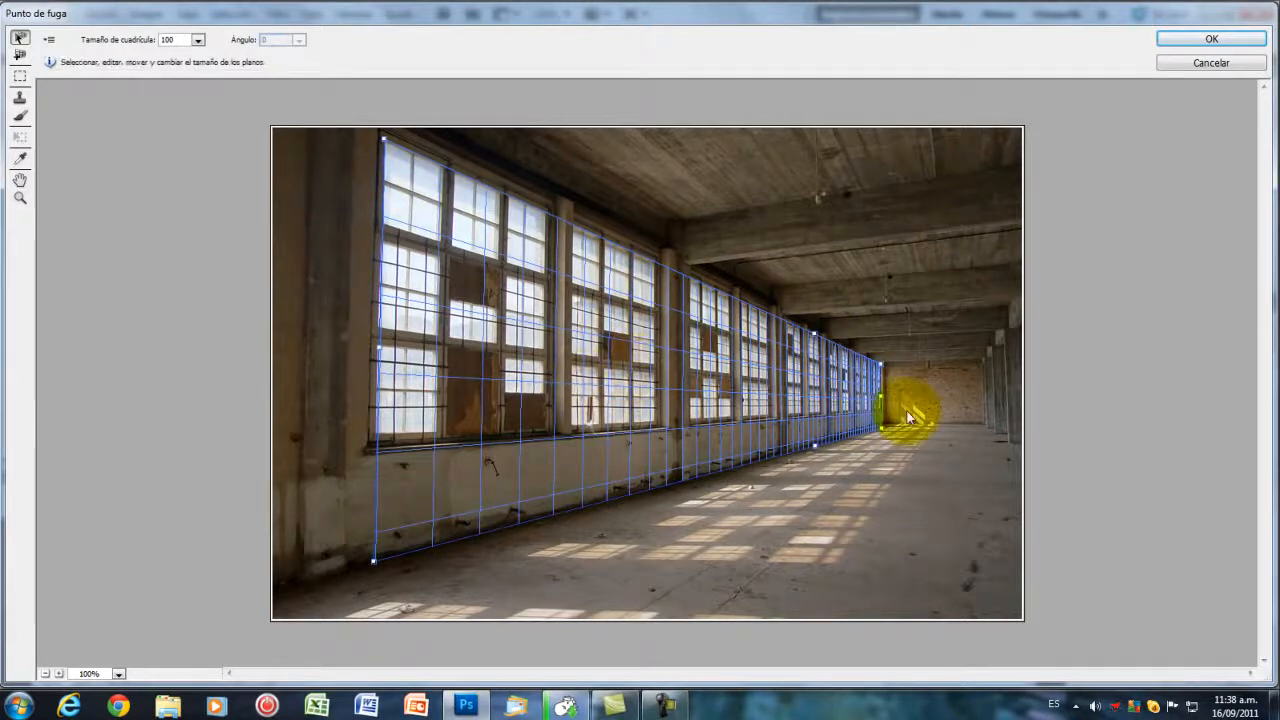
drag(881, 396, 747, 383)
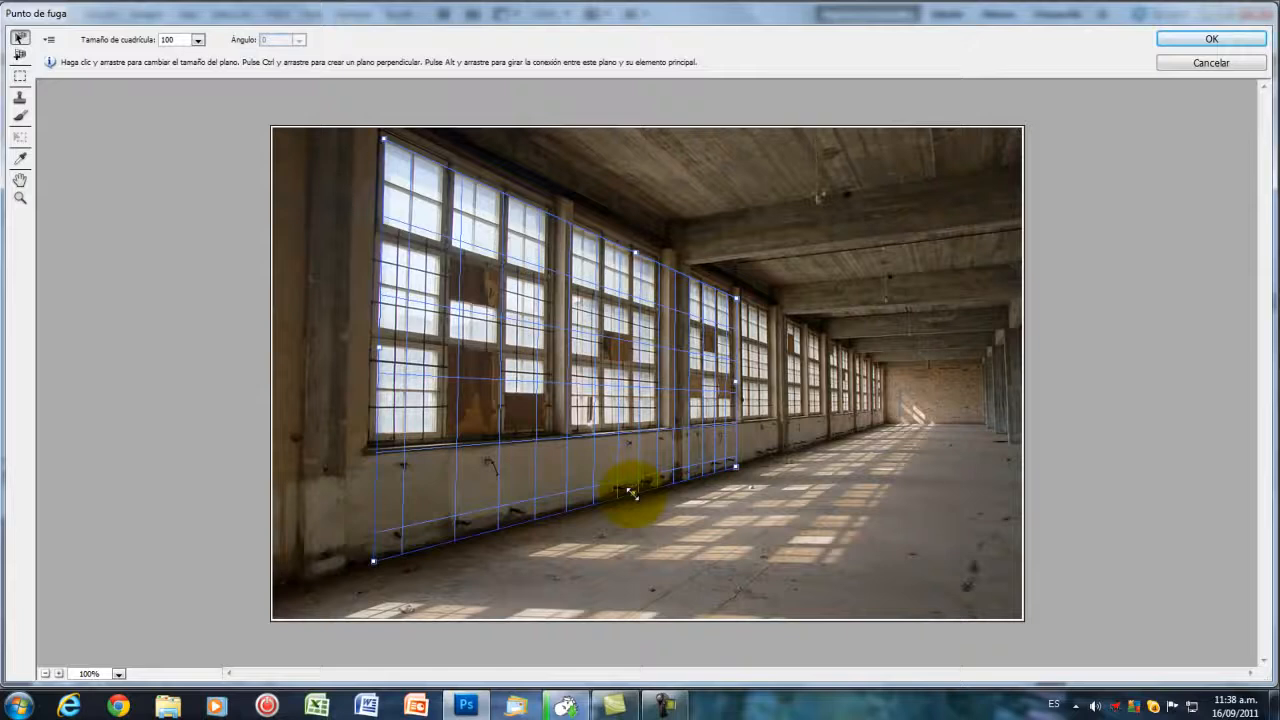
Step: Tear off a perpendicular plane across the floor, set its angle to 273.6, and extend it to the back wall
key(ctrl+alt)
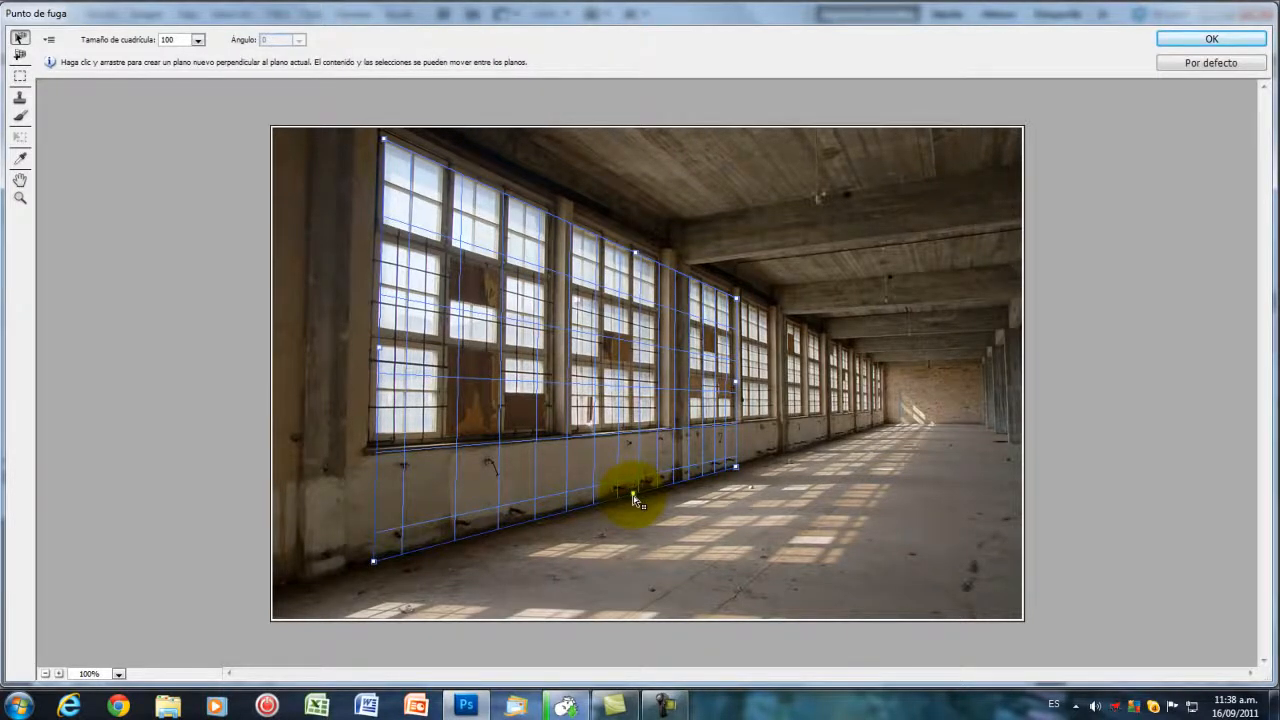
drag(633, 496, 1004, 519)
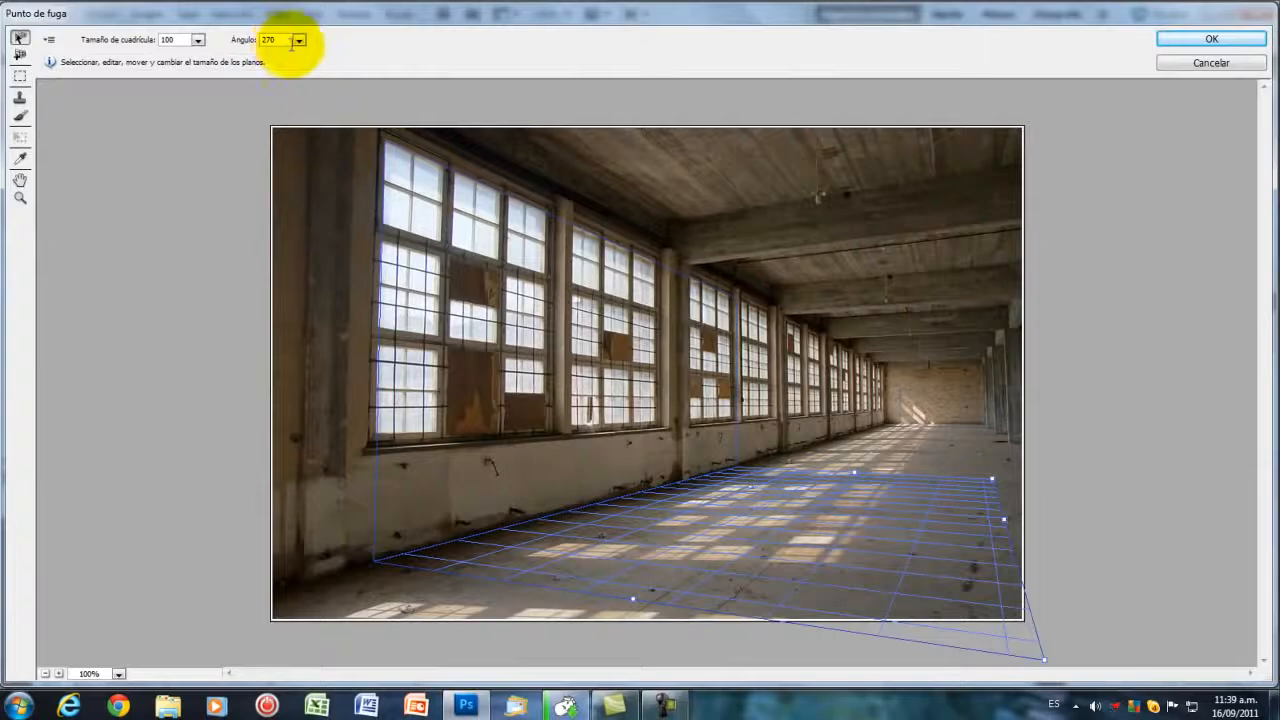
click(299, 41)
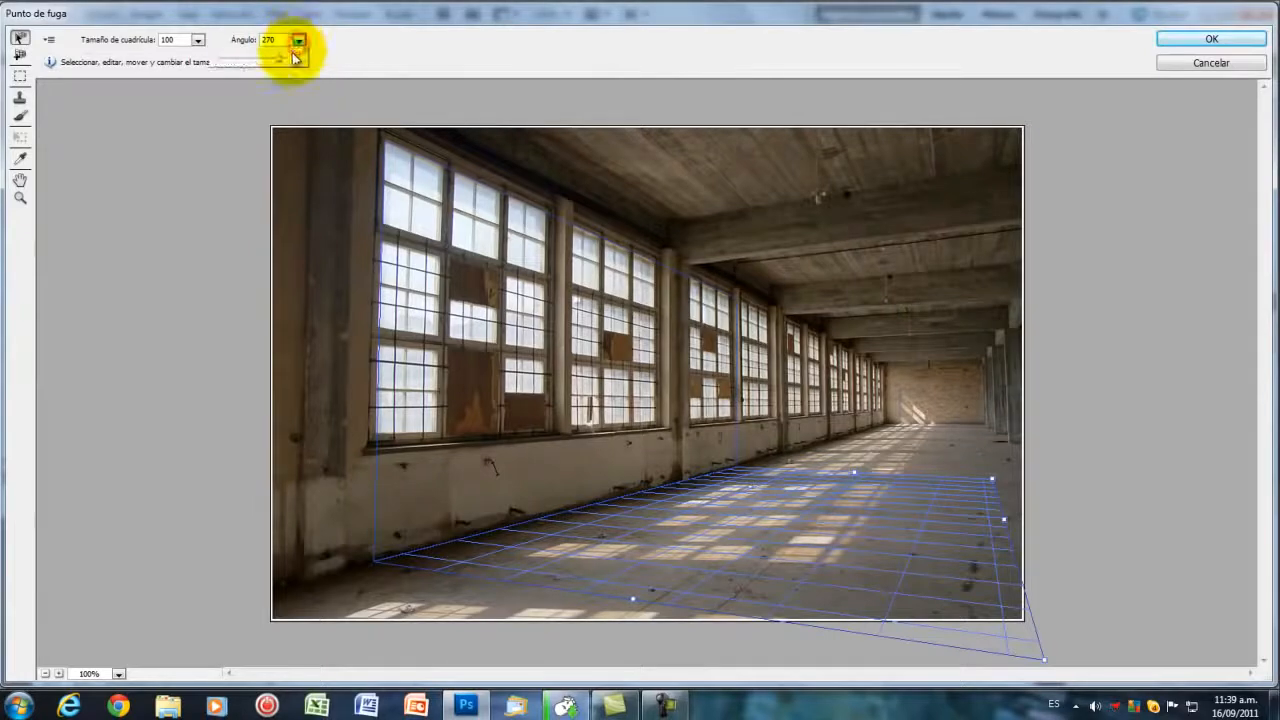
mouse_move(277, 58)
mouse_down()
mouse_move(266, 62)
mouse_move(294, 67)
mouse_move(279, 66)
mouse_up()
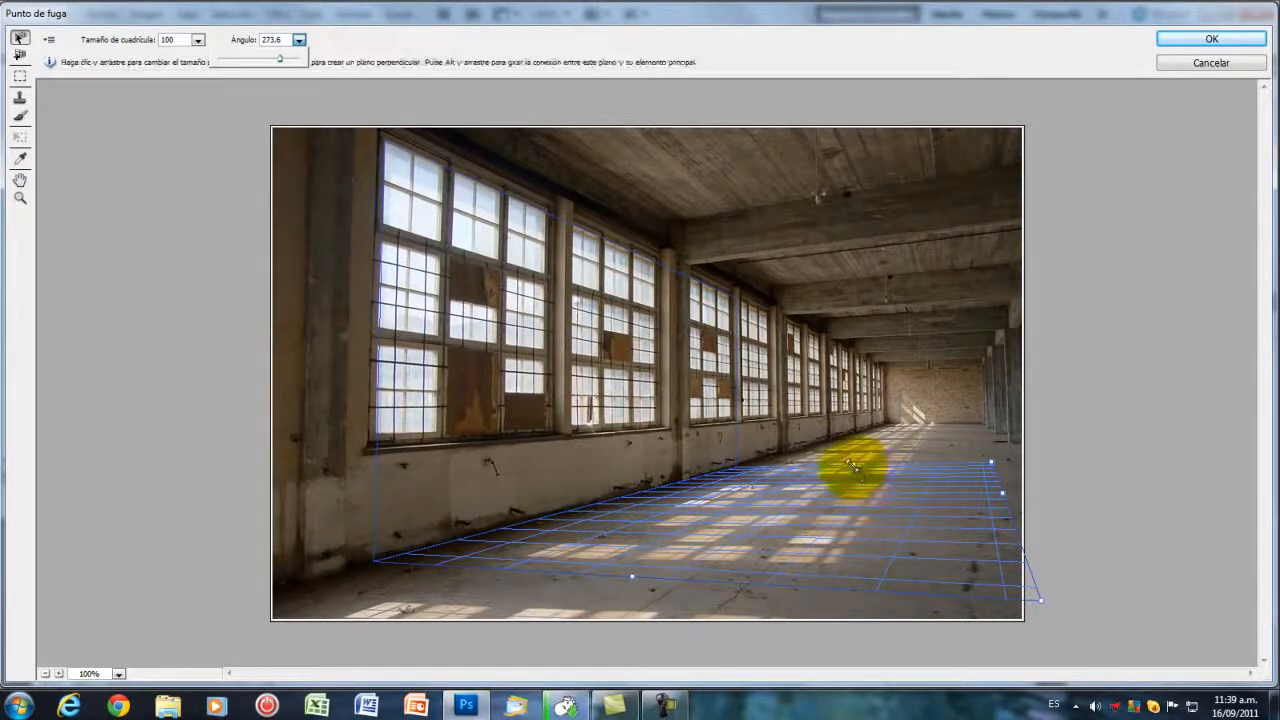
drag(851, 463, 889, 426)
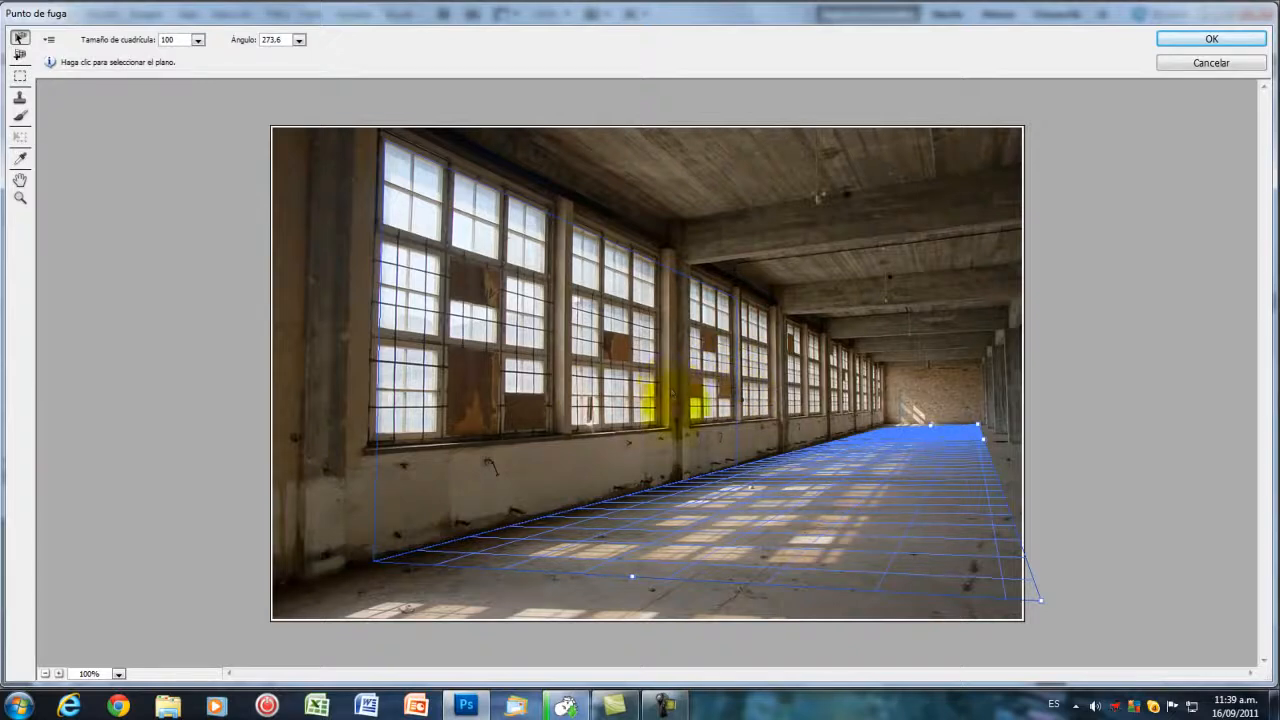
Step: Extend the wall plane to the far end, shorten both the floor and wall planes, and cancel Vanishing Point
click(571, 362)
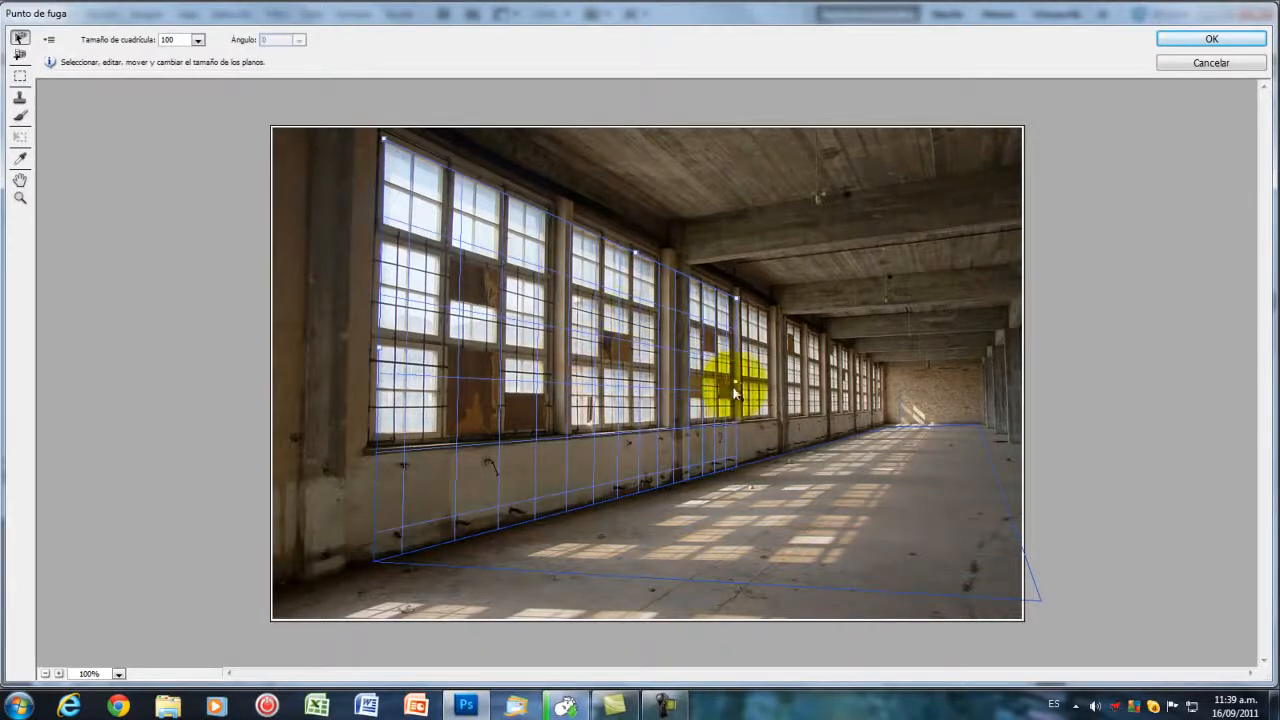
drag(735, 383, 882, 381)
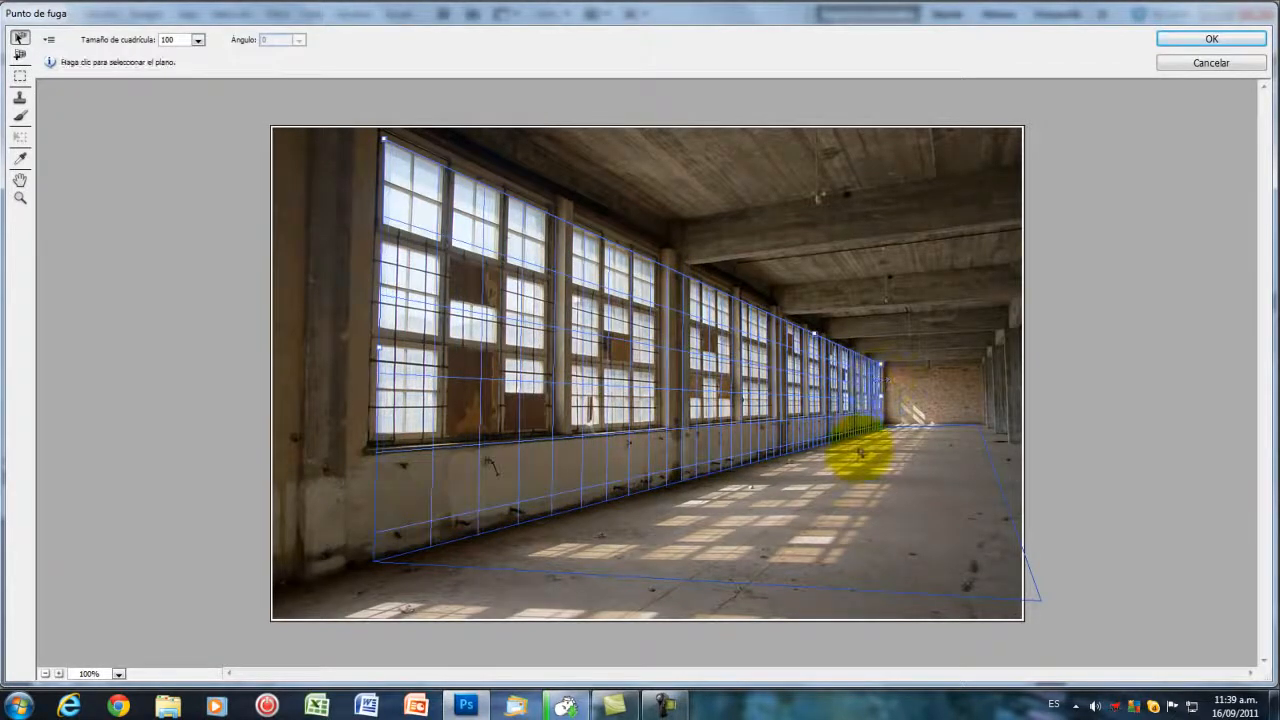
click(884, 512)
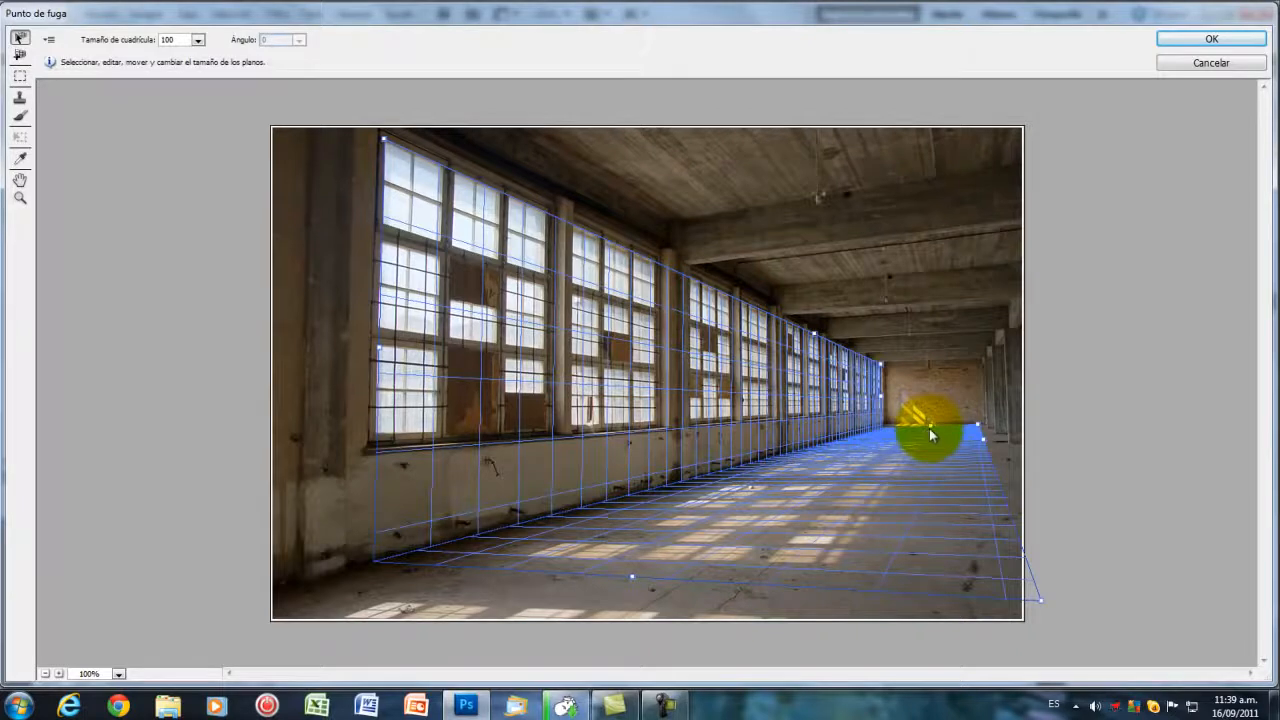
drag(929, 425, 888, 477)
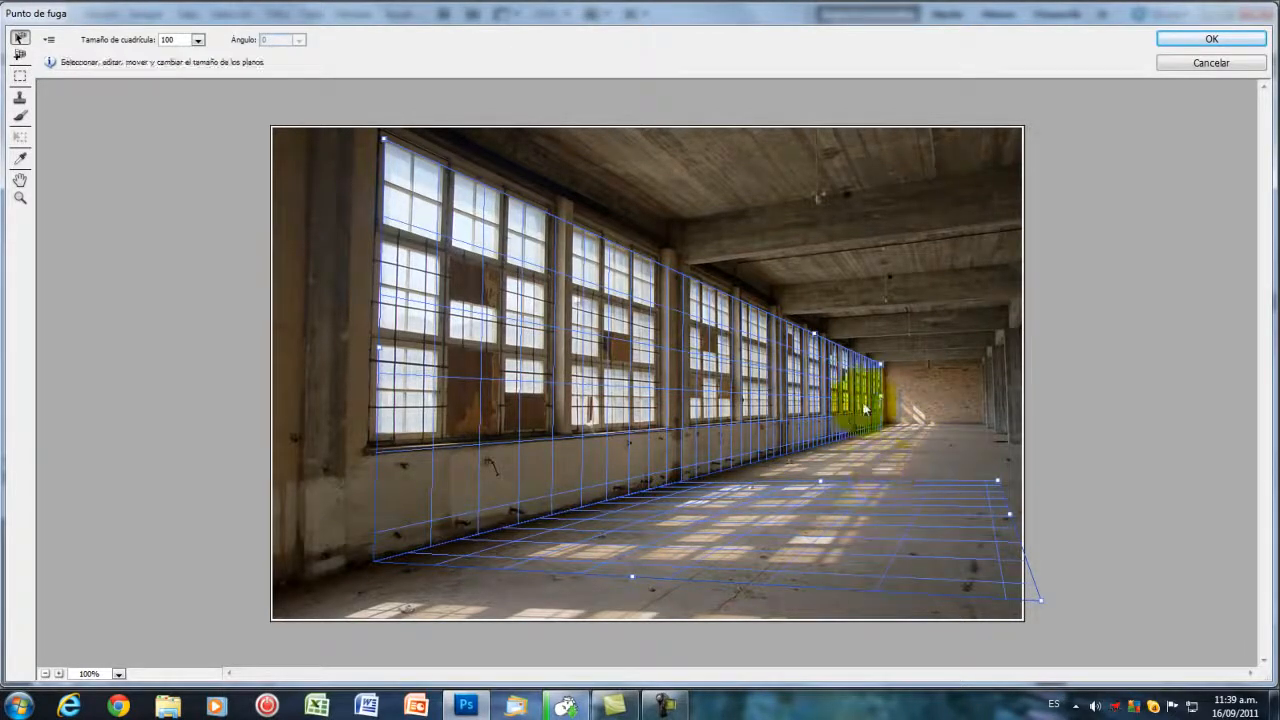
drag(883, 398, 669, 429)
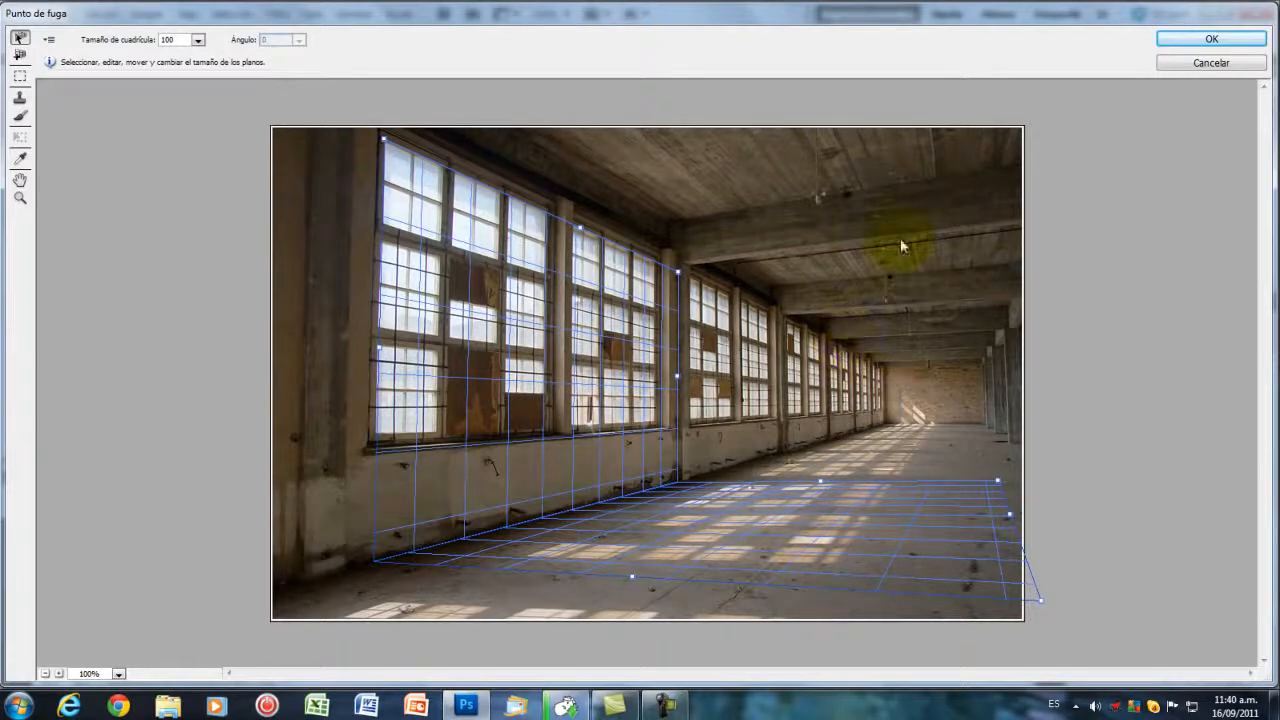
click(1211, 71)
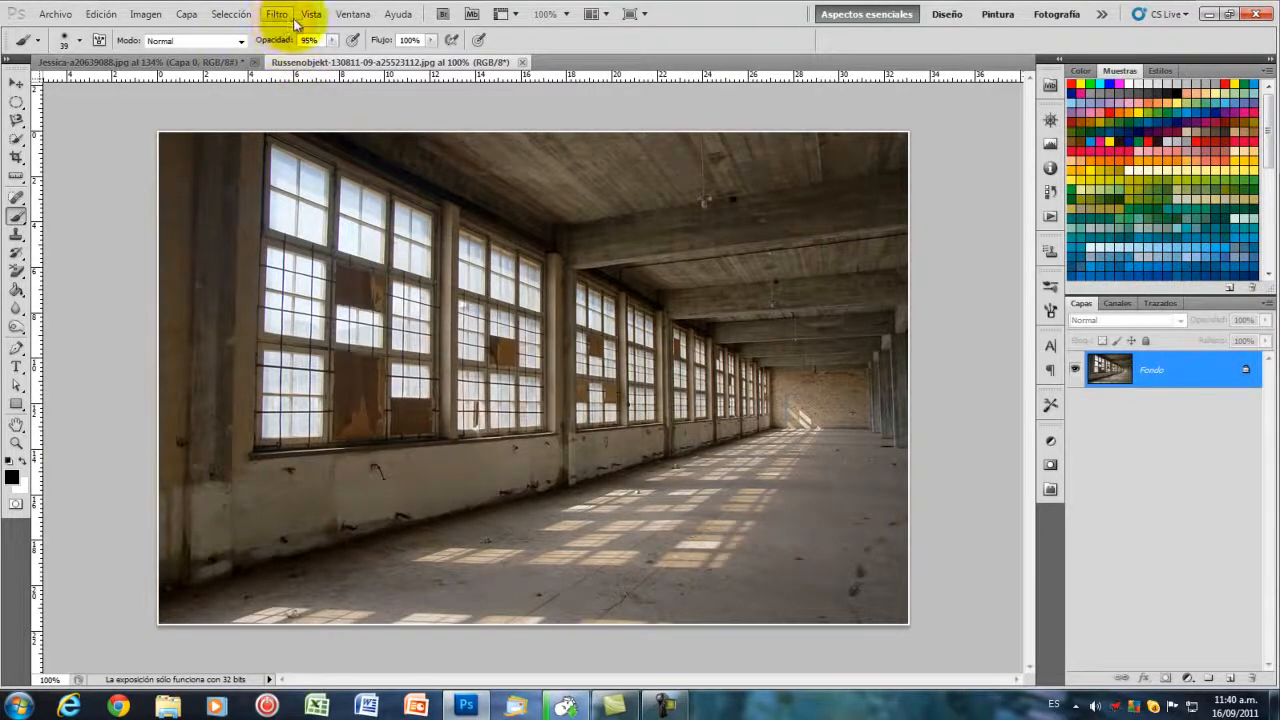
click(285, 15)
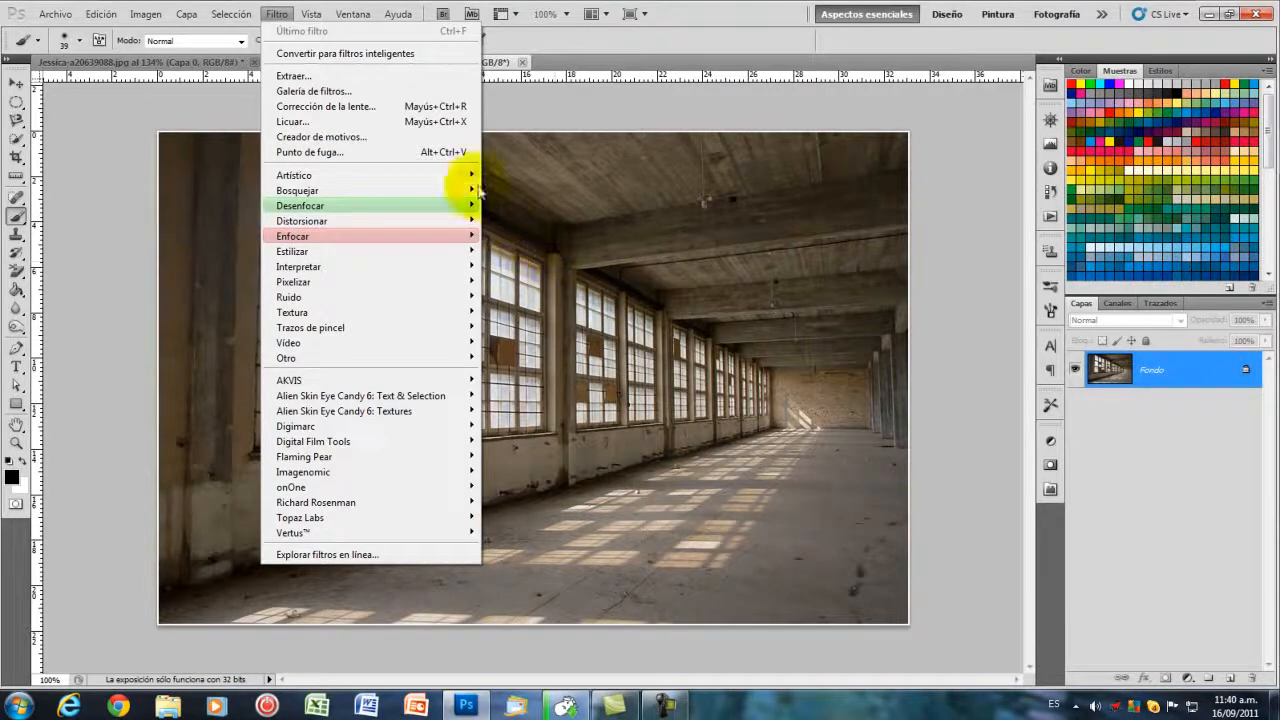
click(568, 52)
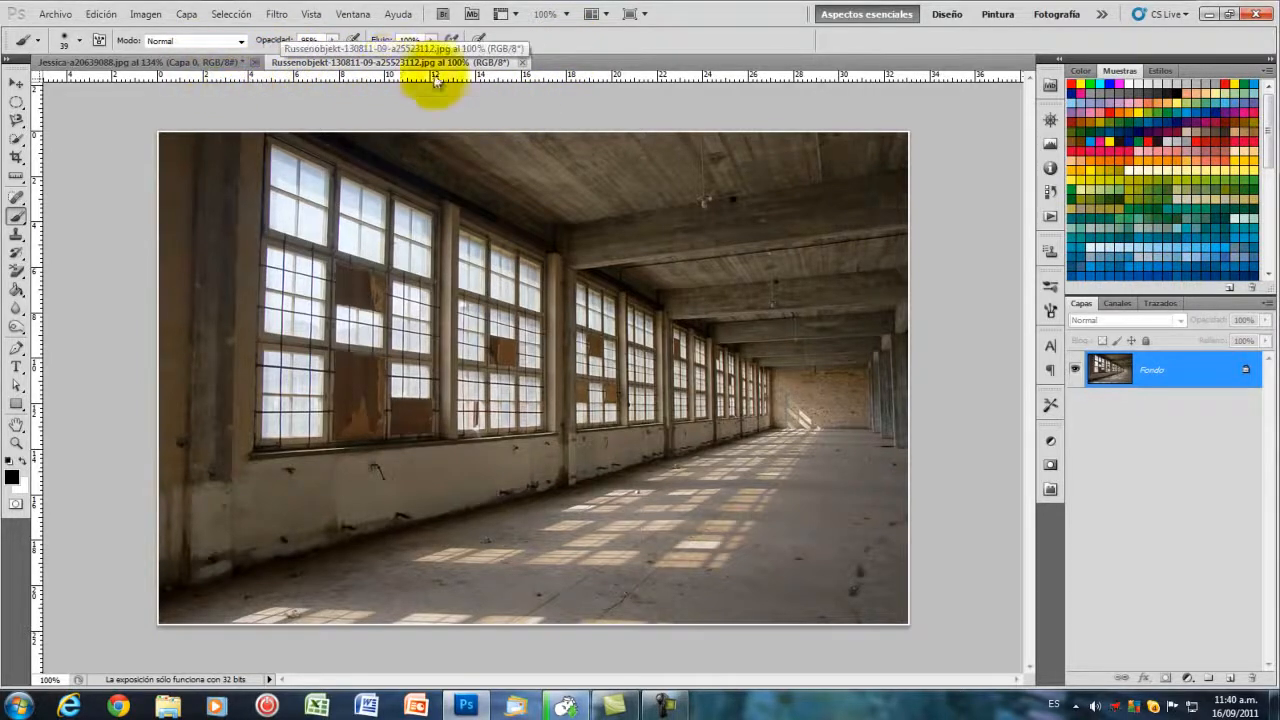
Step: Close the warehouse photo and the portrait, discarding the portrait's changes
click(523, 63)
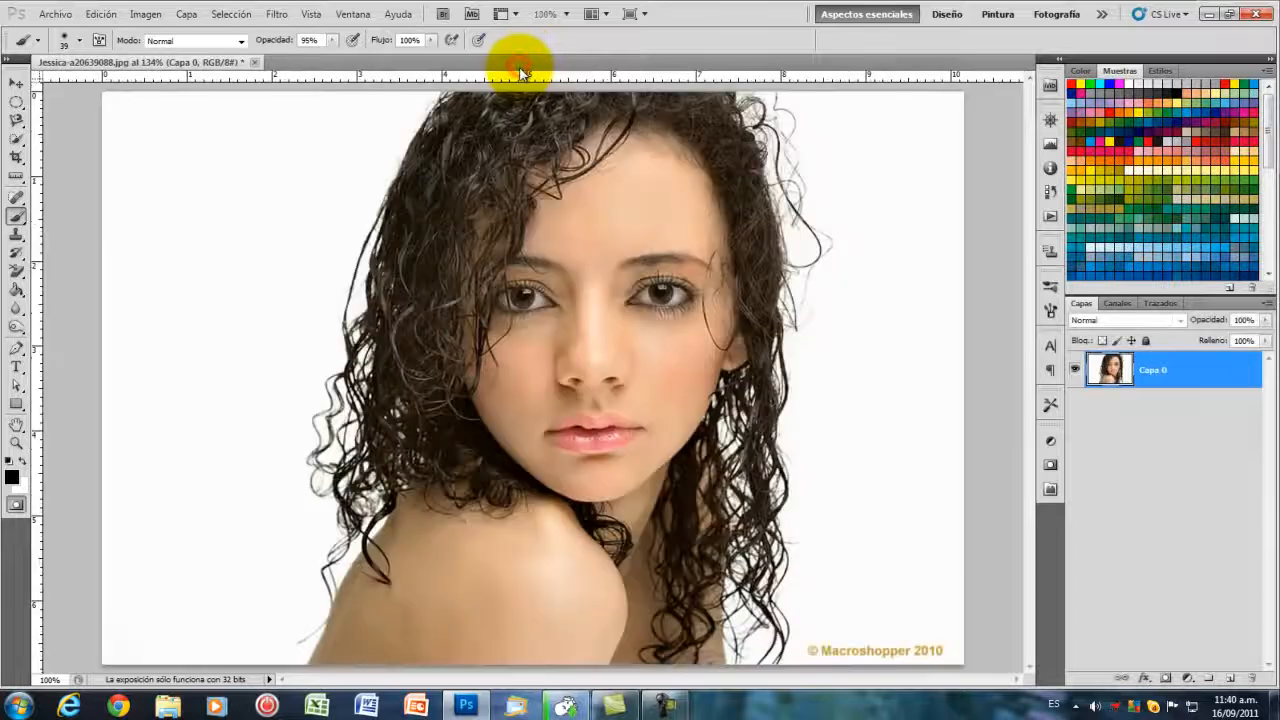
click(253, 63)
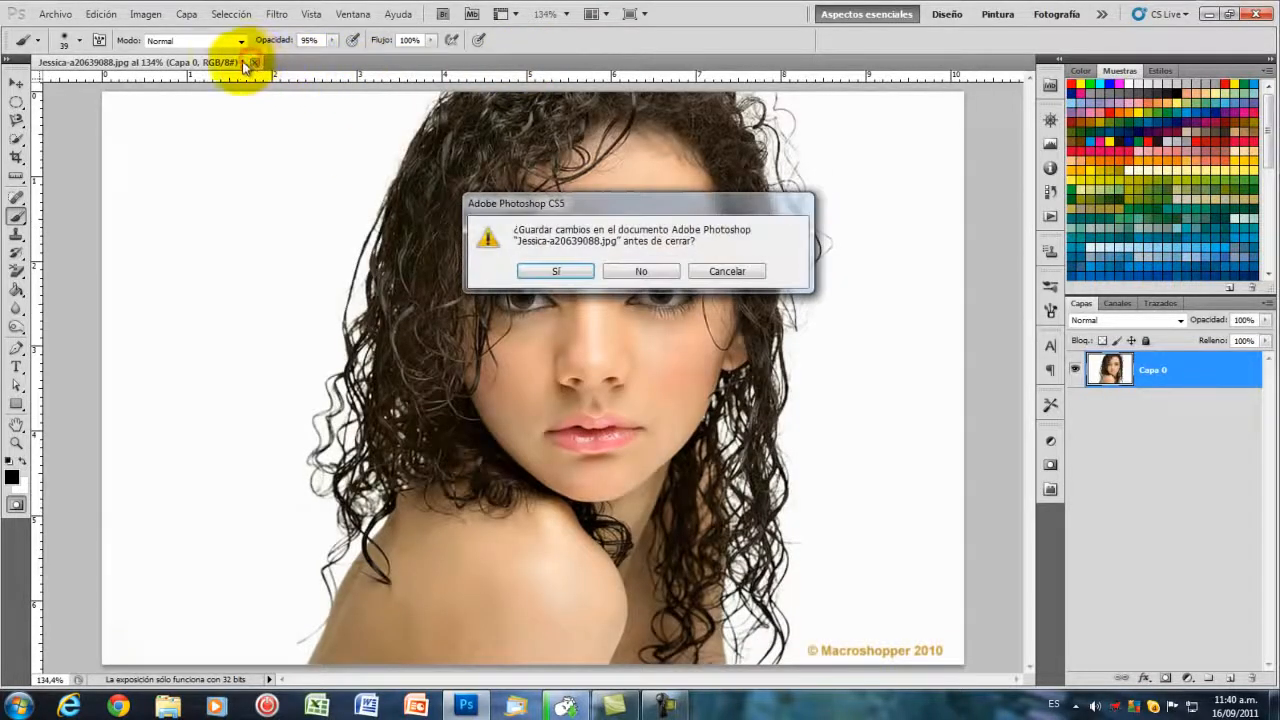
click(633, 271)
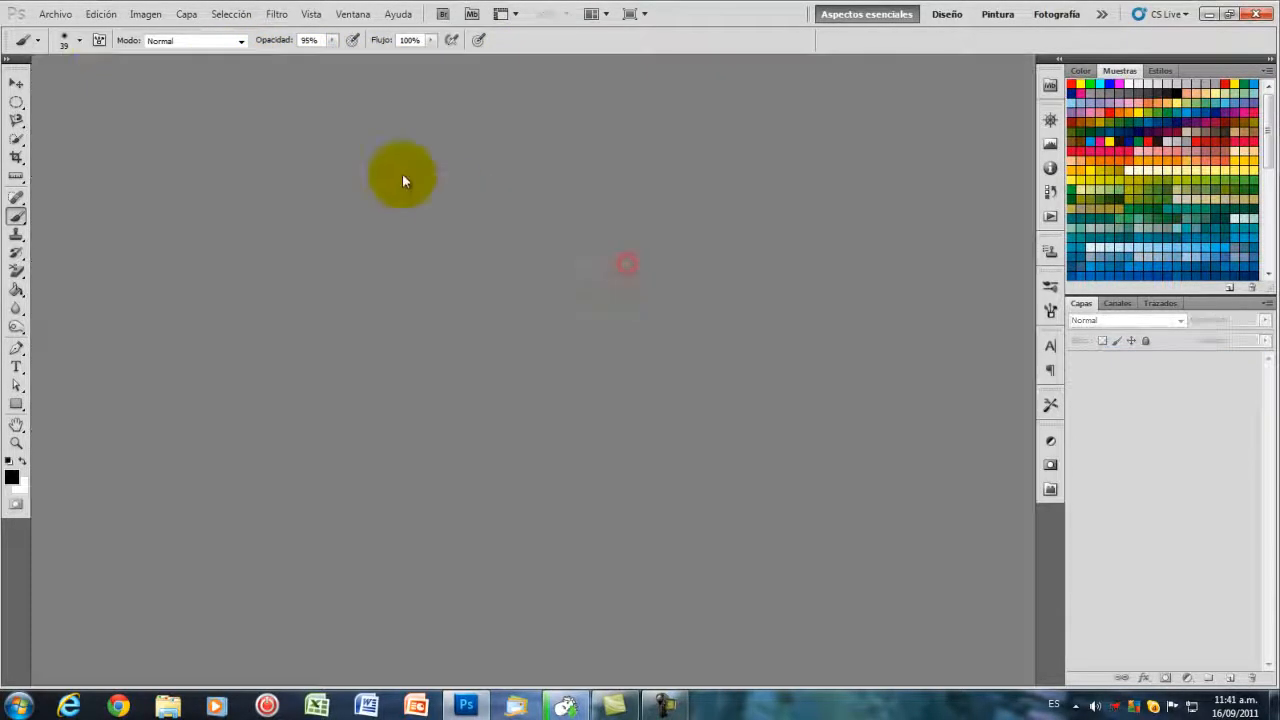
Step: Open the black-pants-a24889979.jpg photo from the tutorial seleccion folder
click(55, 14)
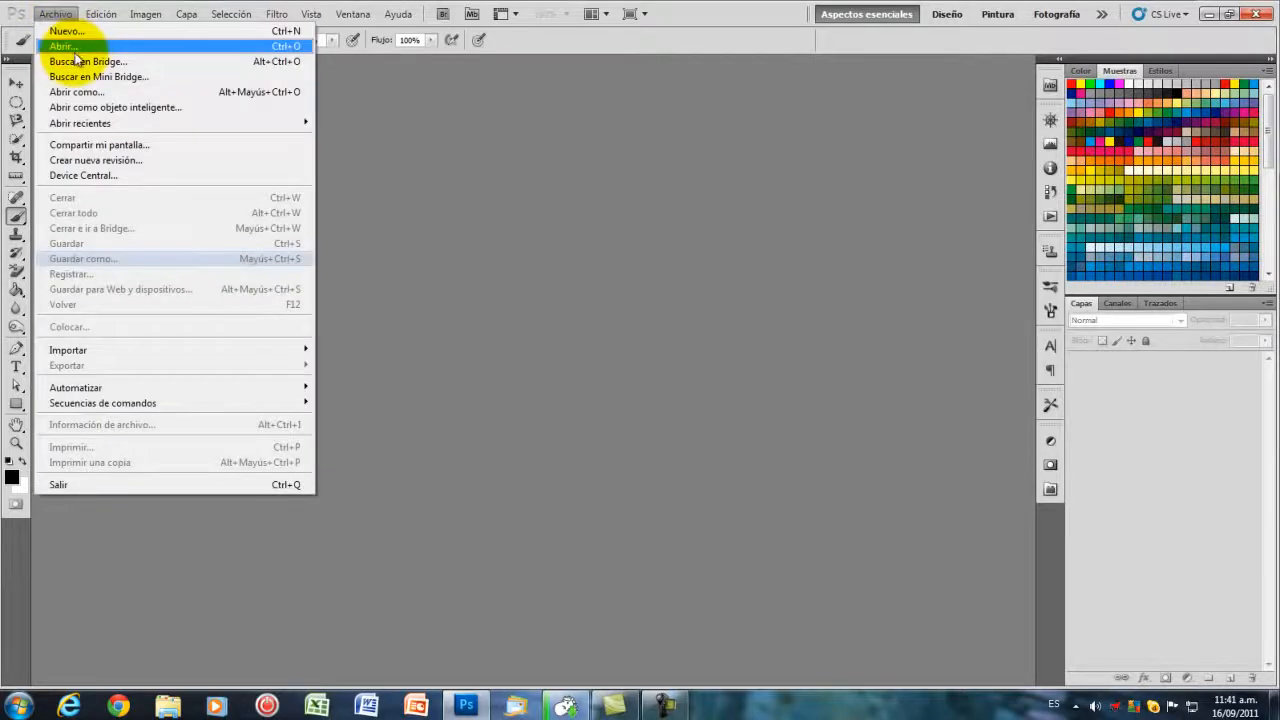
click(80, 48)
click(700, 162)
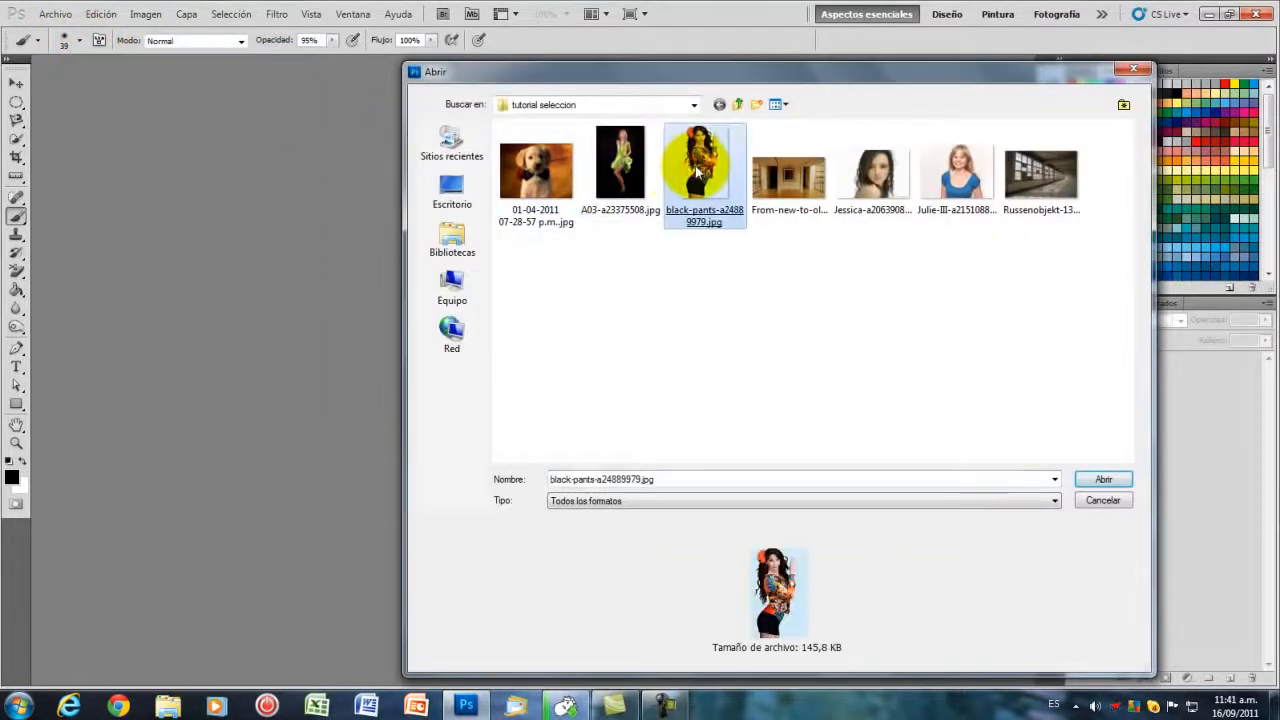
double_click(686, 182)
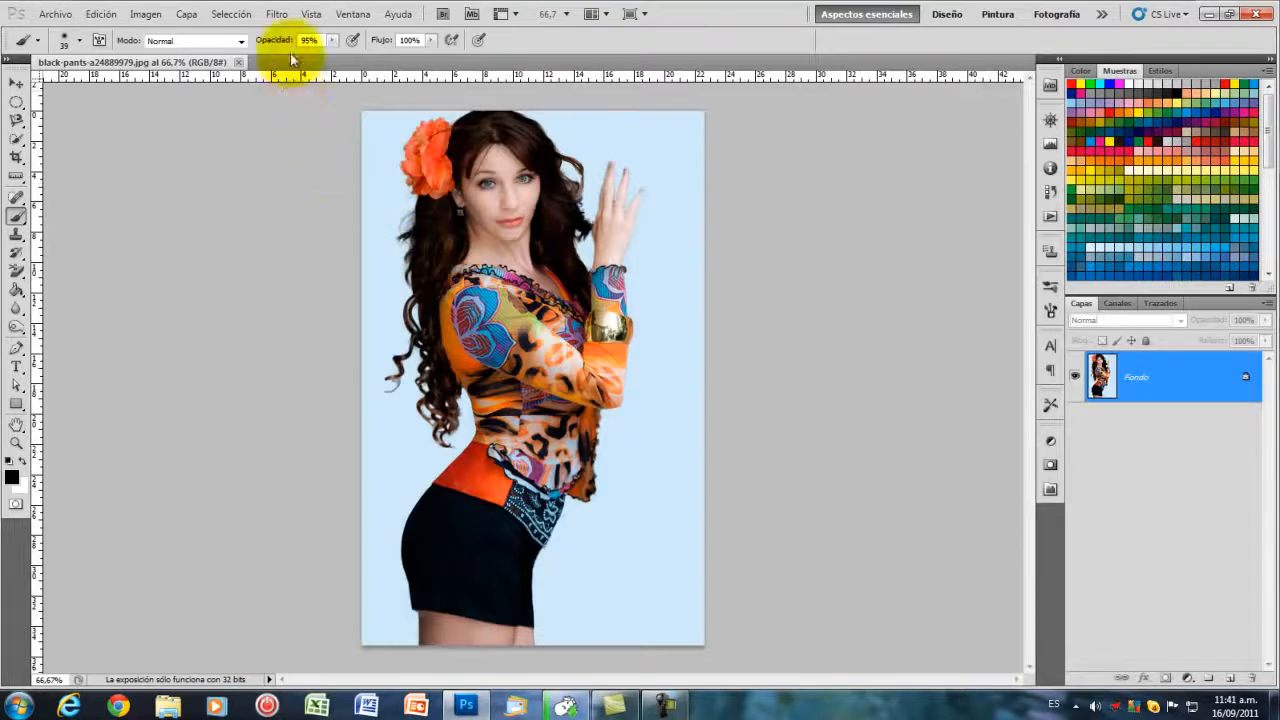
Step: Open the Artístico filter Bordes añadidos on the photo of the woman with the orange flower
click(278, 15)
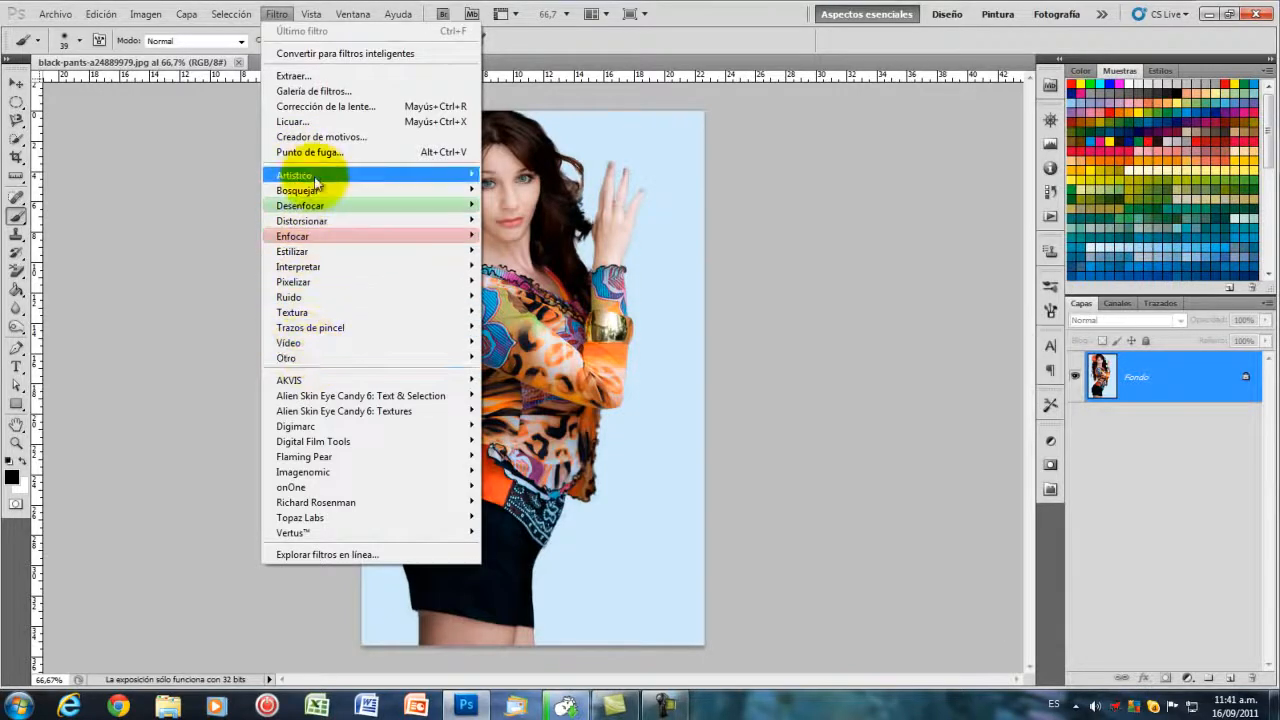
mouse_move(315, 180)
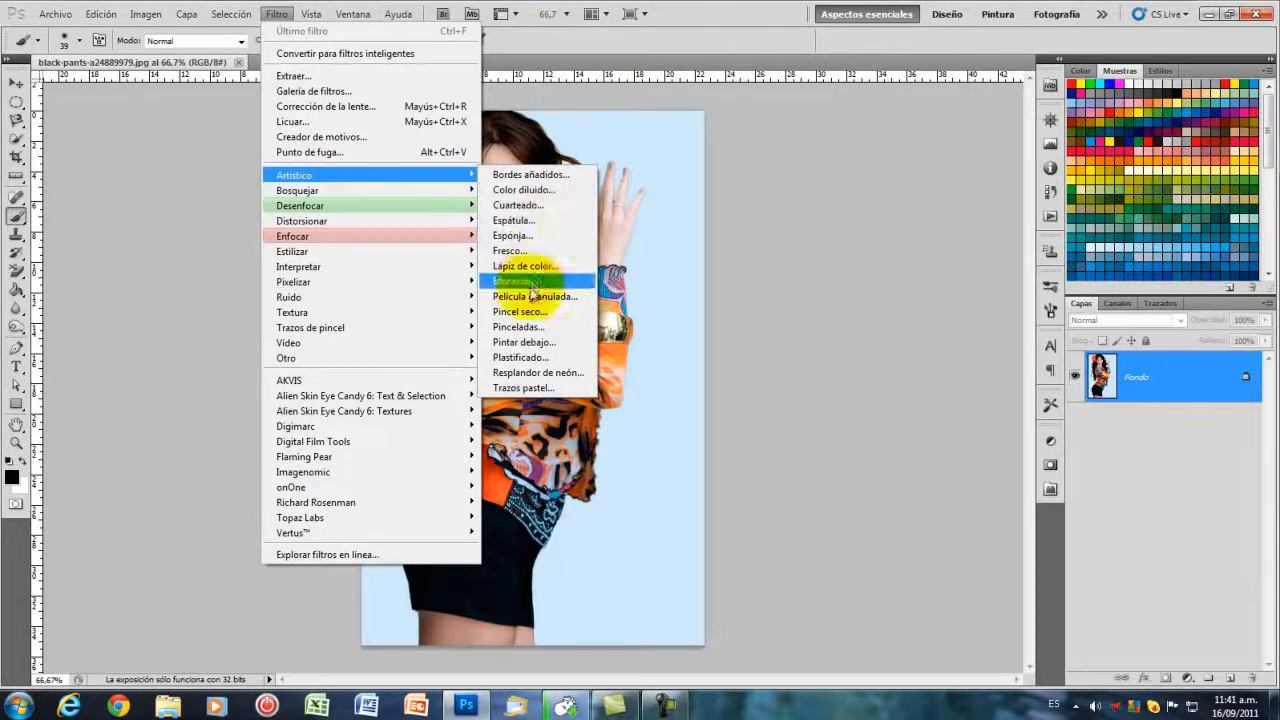
click(532, 179)
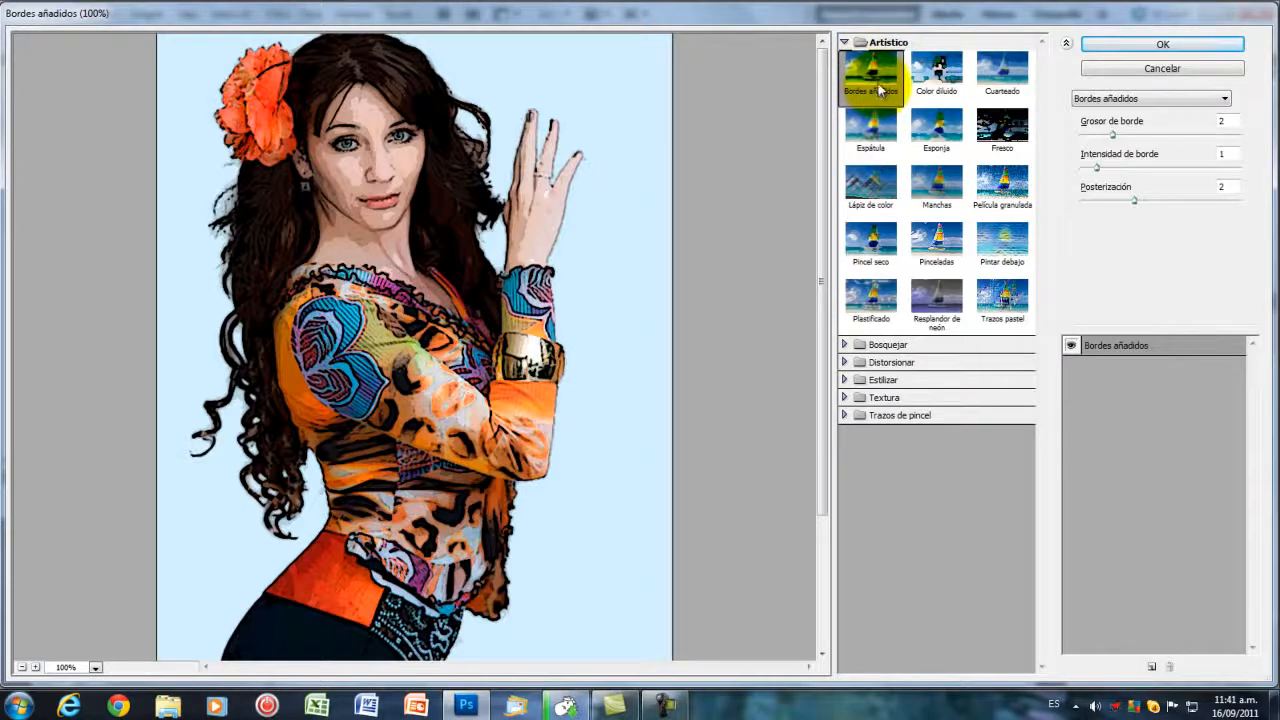
Step: Preview the Artístico filters from Color diluido through Película granulada, return to Bordes añadidos, and cancel the gallery
click(930, 78)
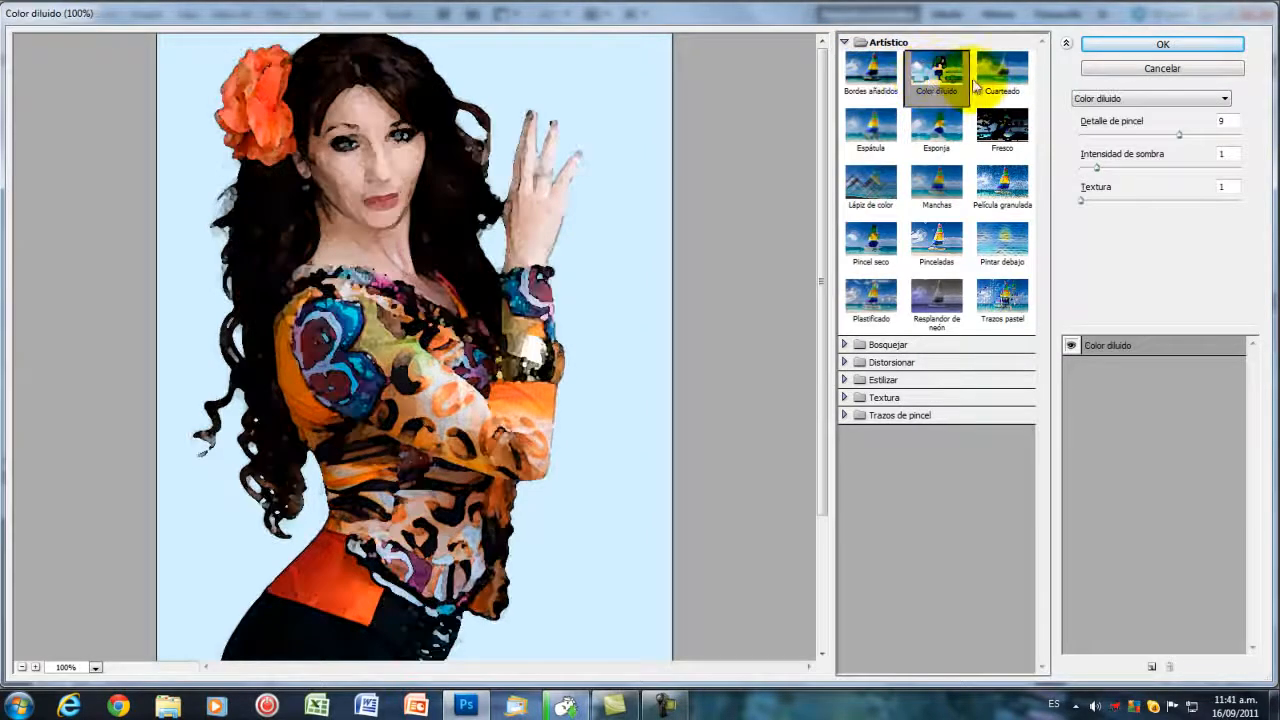
click(1010, 85)
click(868, 127)
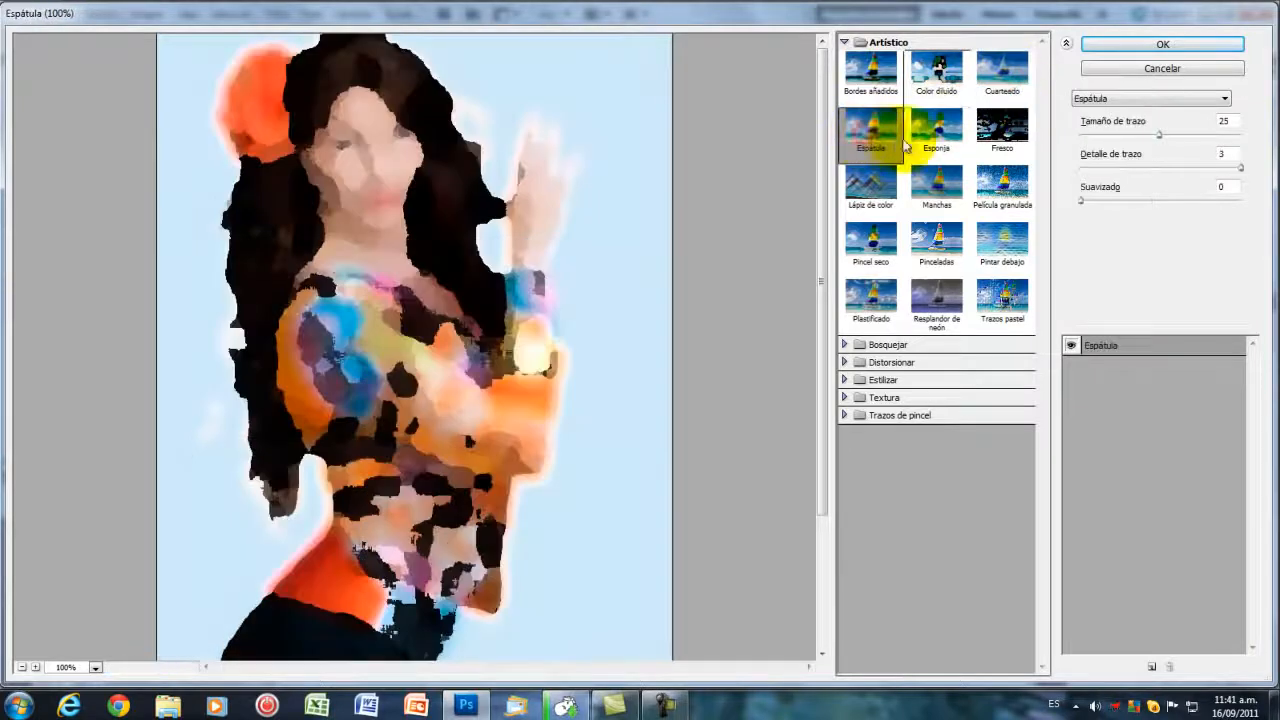
click(912, 142)
click(1000, 128)
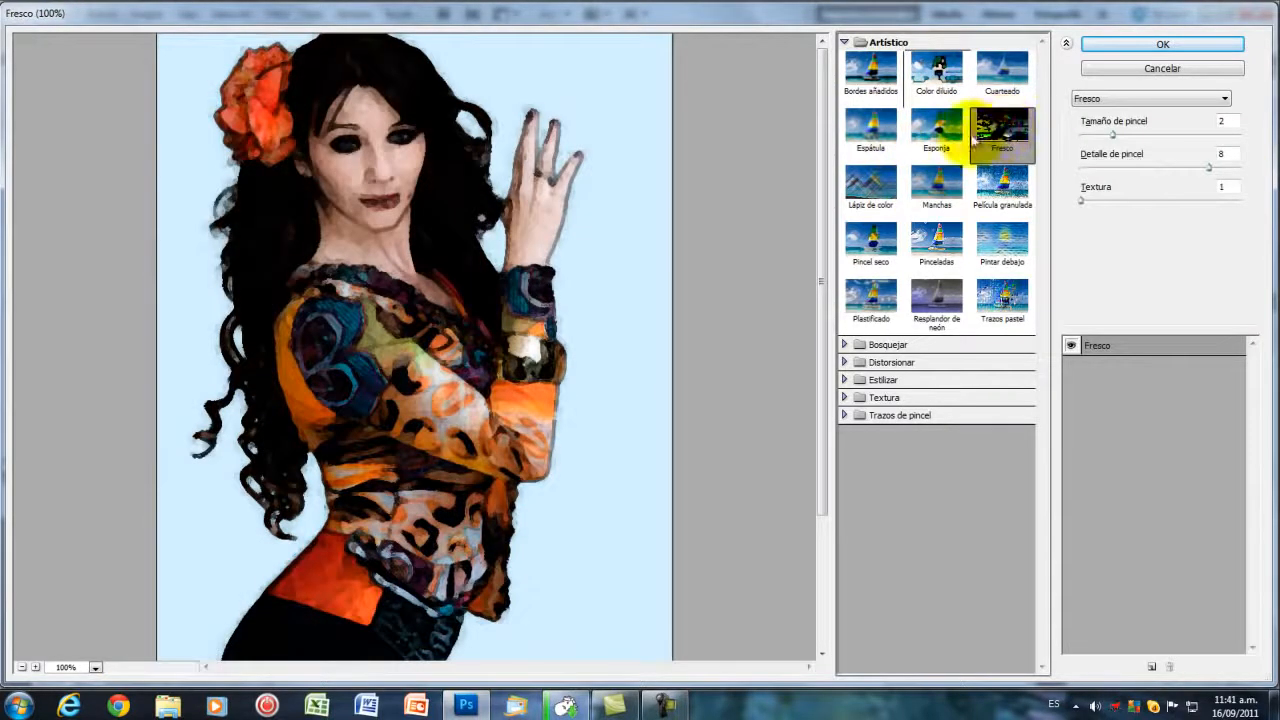
click(877, 186)
click(932, 182)
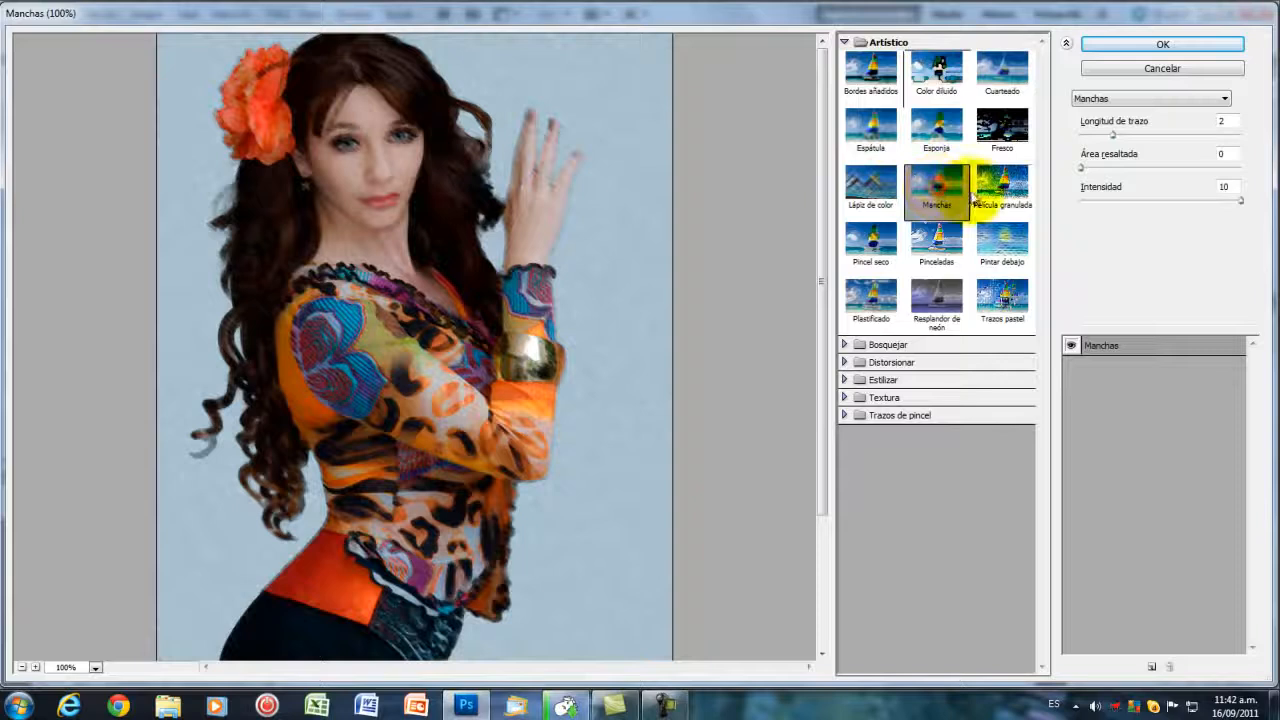
click(997, 192)
click(871, 78)
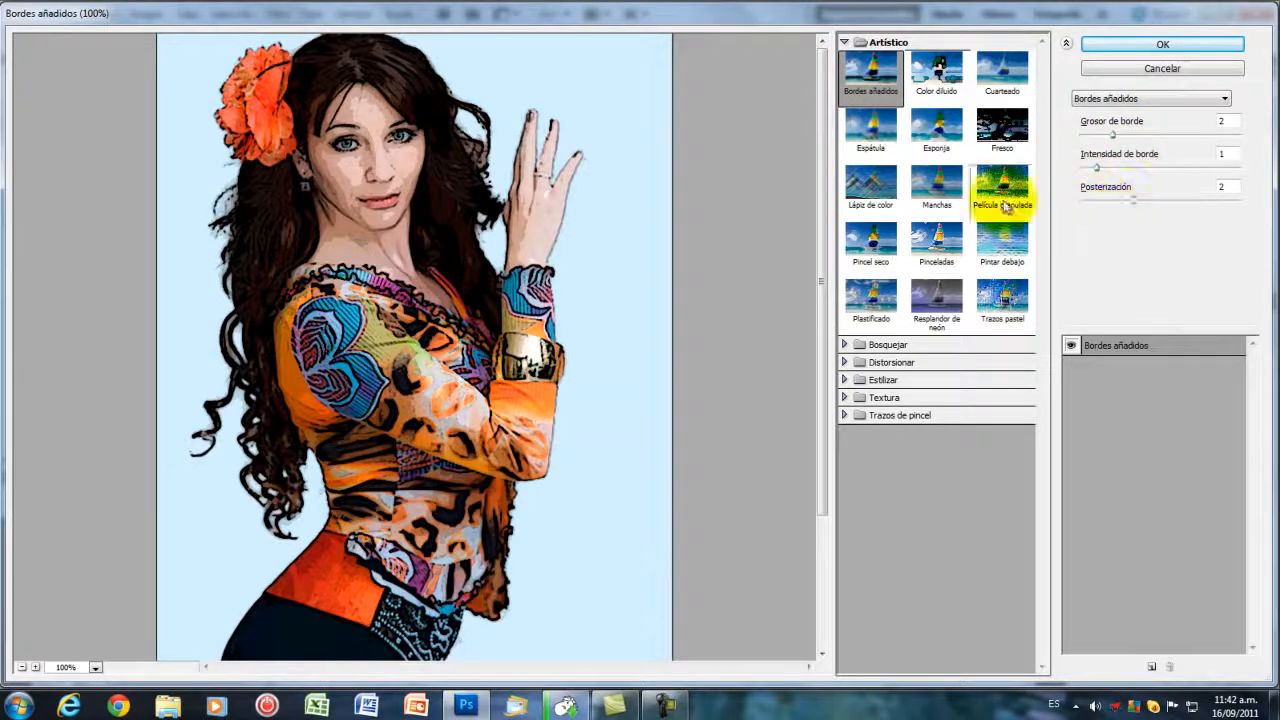
click(1196, 57)
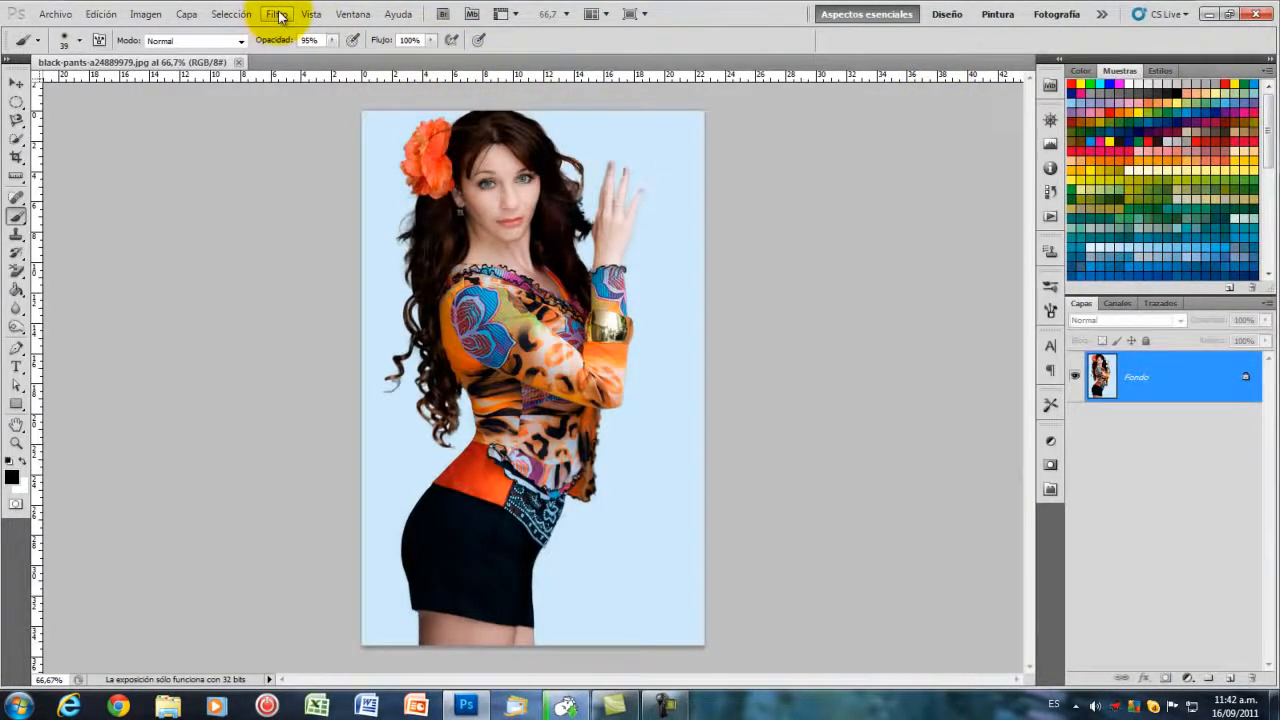
Step: Try the Distorsionar filter Molinete on the photo with an angle of about 123°, and undo it
click(278, 16)
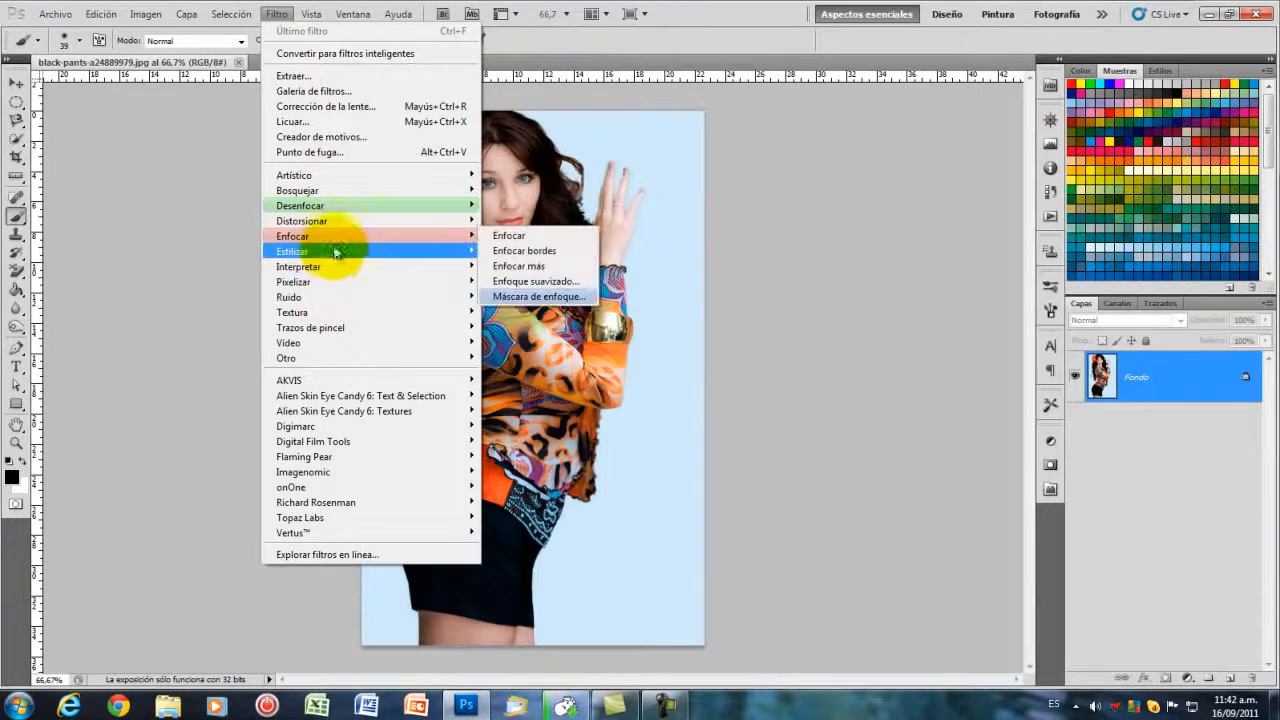
mouse_move(337, 224)
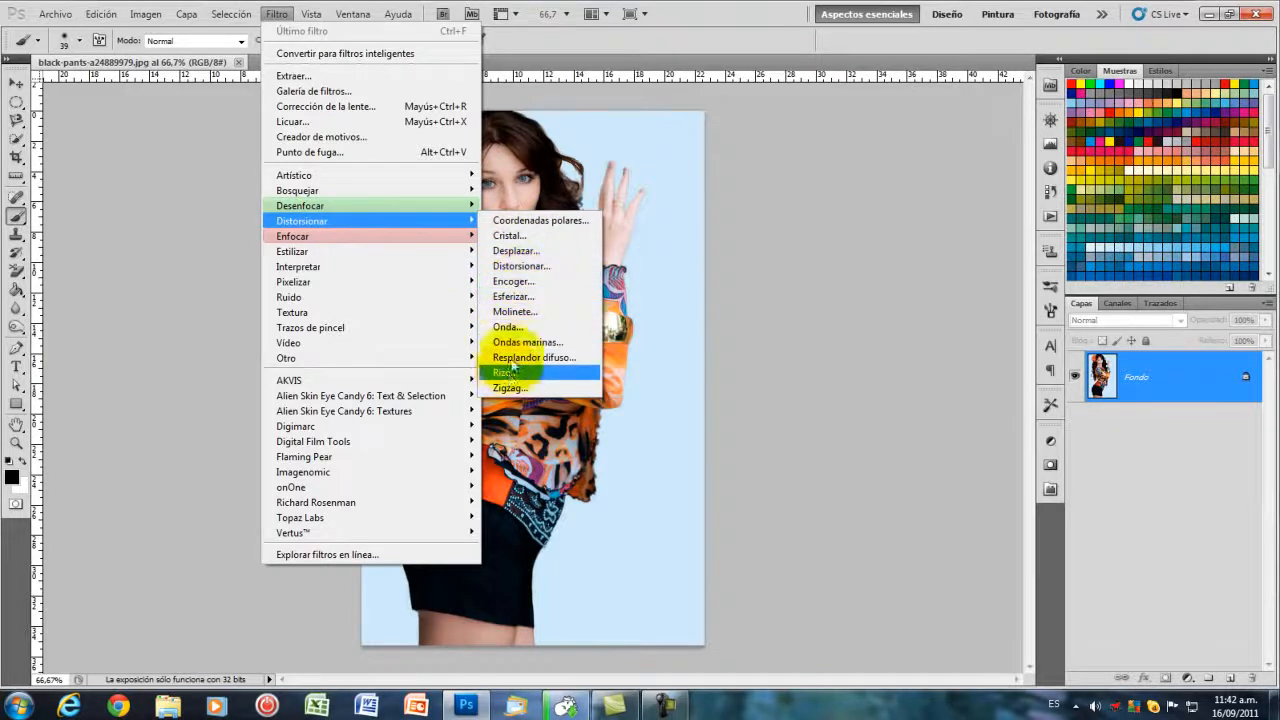
click(520, 313)
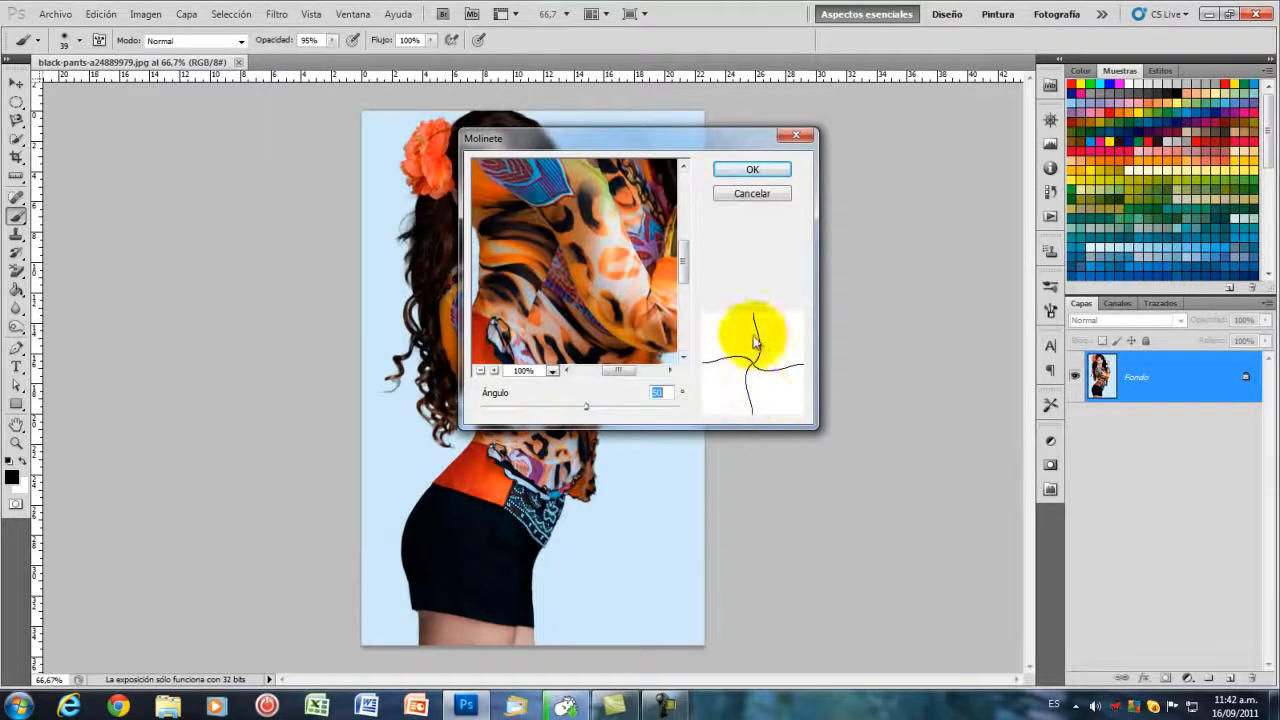
mouse_move(586, 407)
mouse_down()
mouse_move(574, 407)
mouse_move(583, 400)
mouse_up()
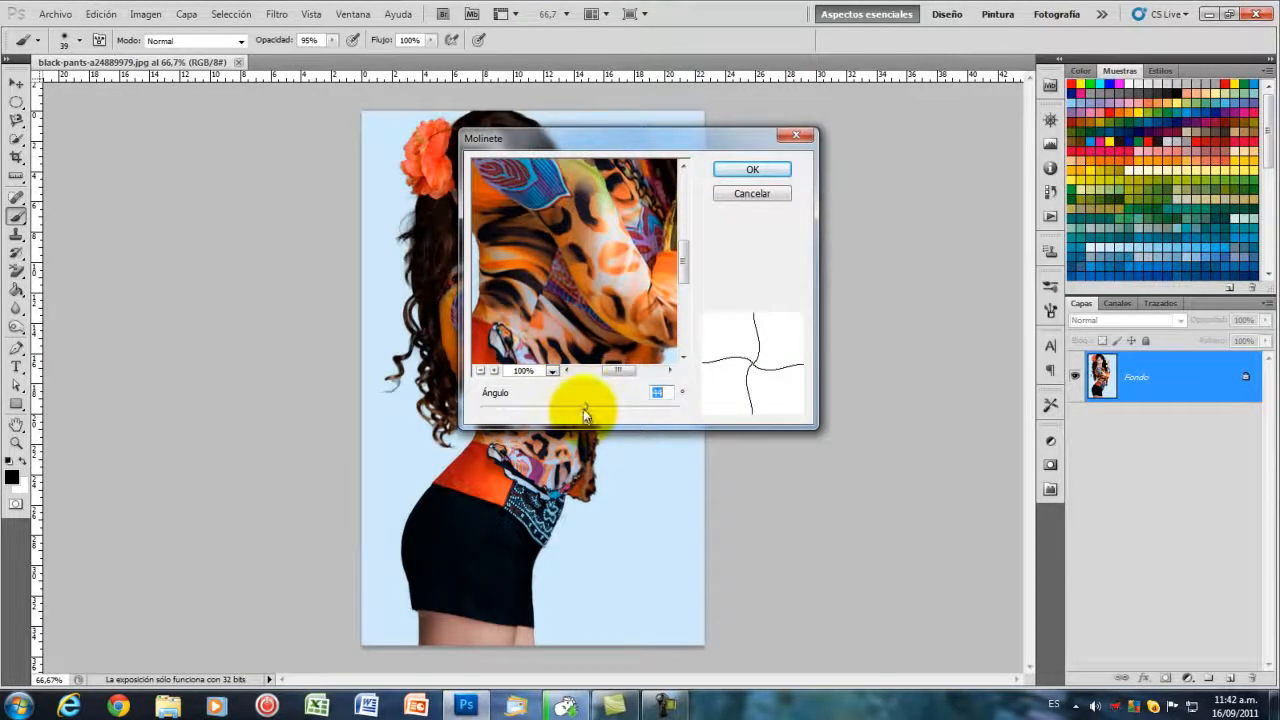
mouse_move(584, 410)
mouse_down()
mouse_move(574, 407)
mouse_move(594, 411)
mouse_up()
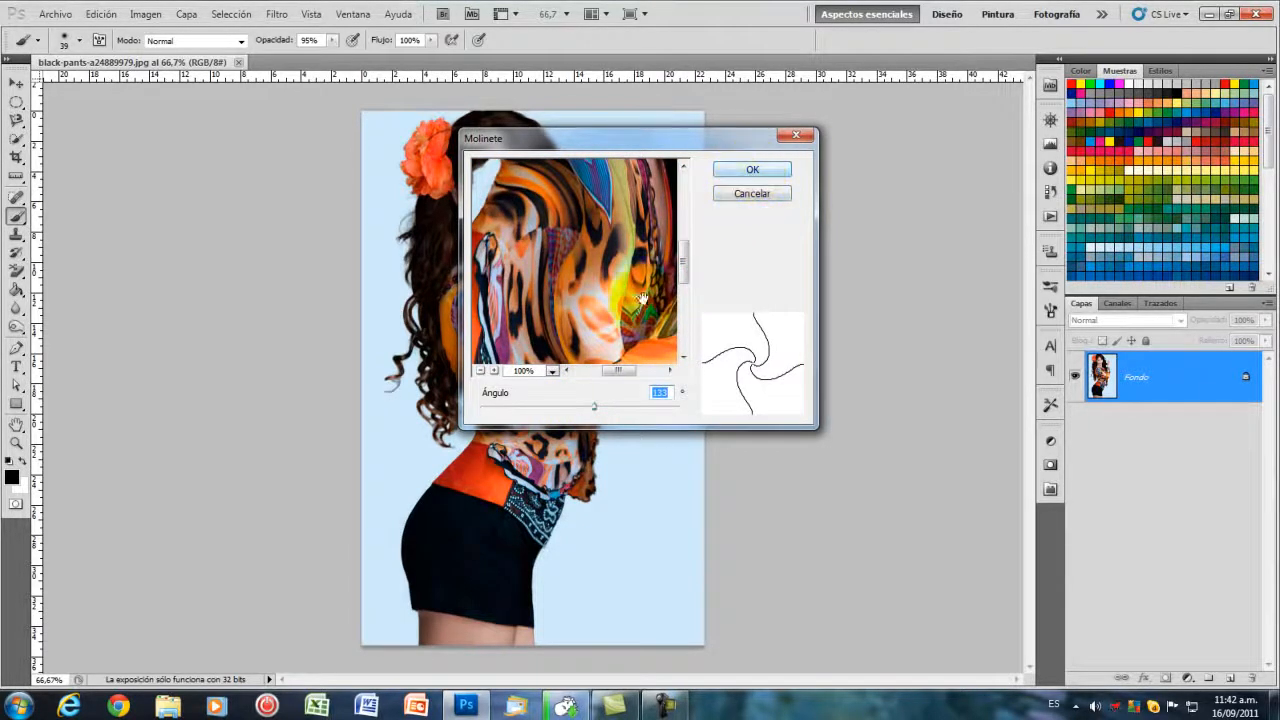
click(749, 171)
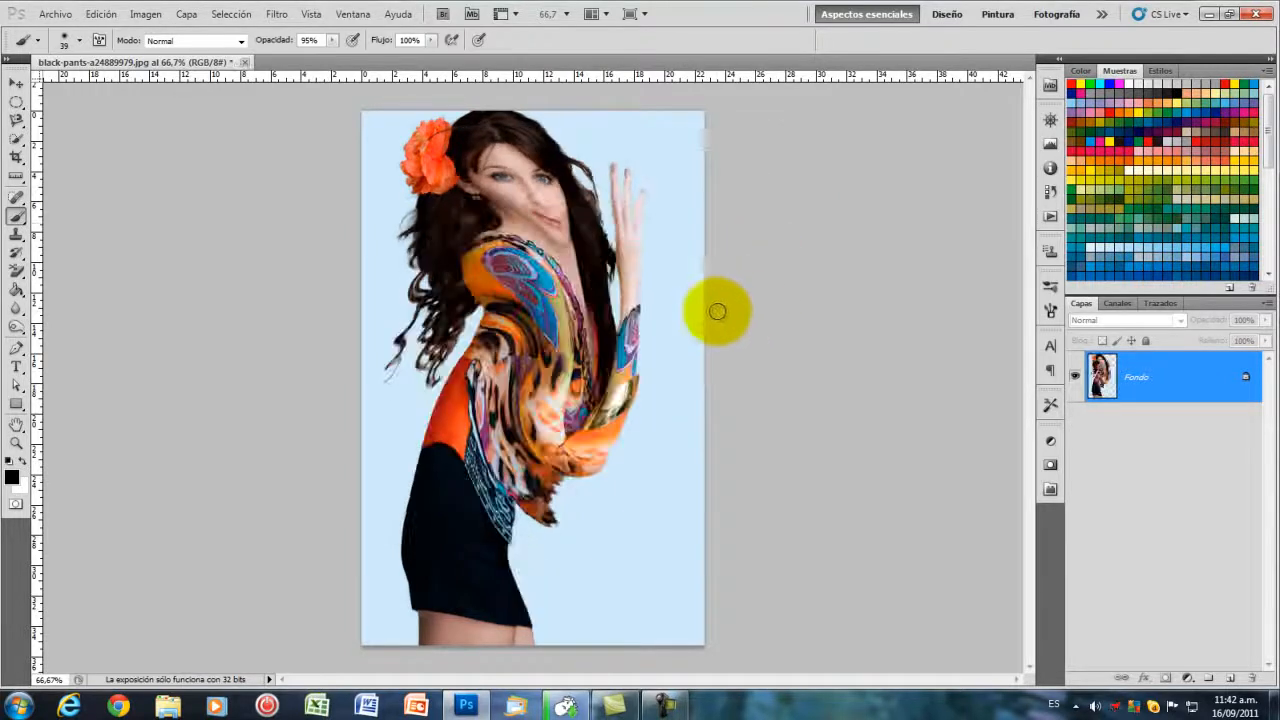
key(ctrl+z)
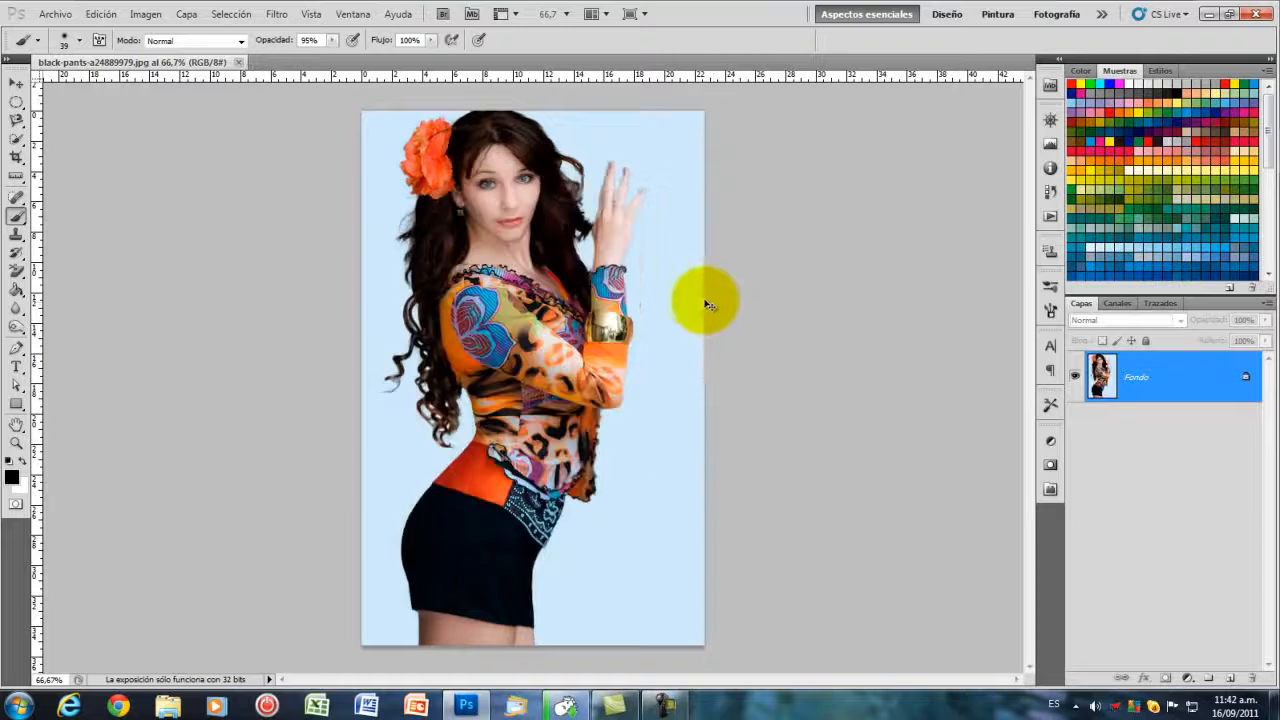
Step: Preview the Artístico filter Color diluido, look into the Distorsionar category, collapse both categories, and cancel the gallery
click(270, 16)
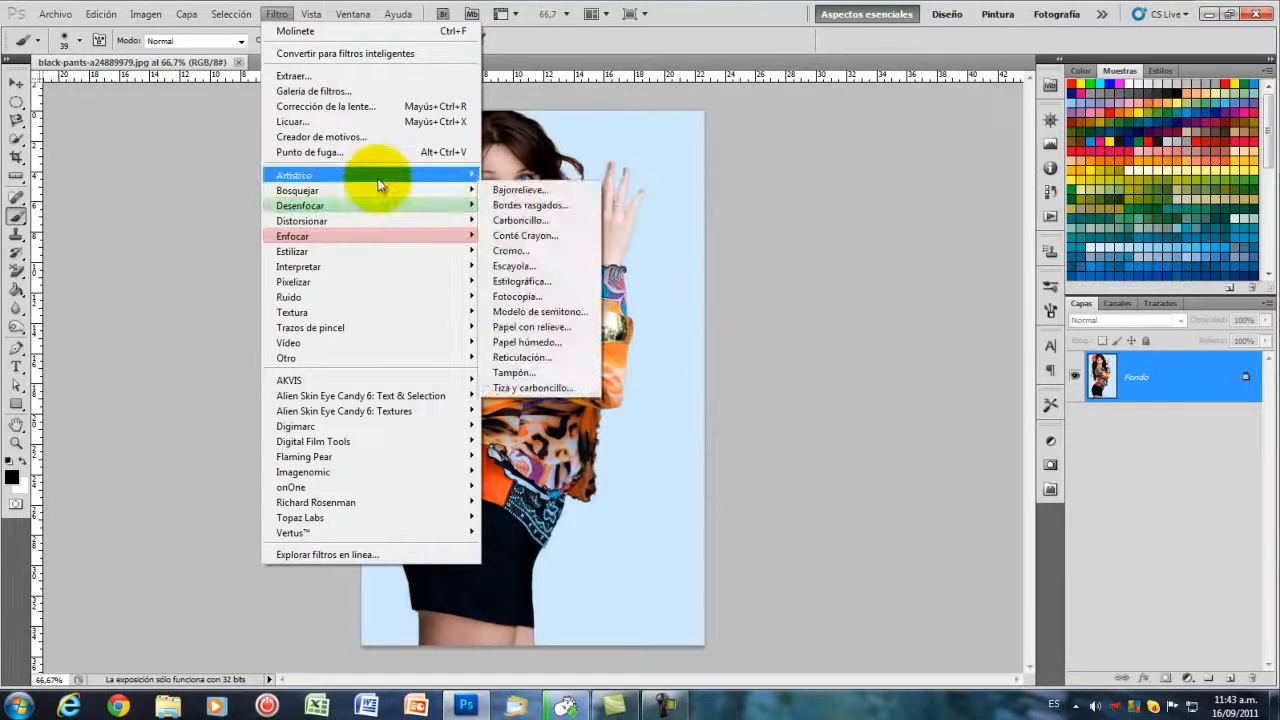
mouse_move(379, 182)
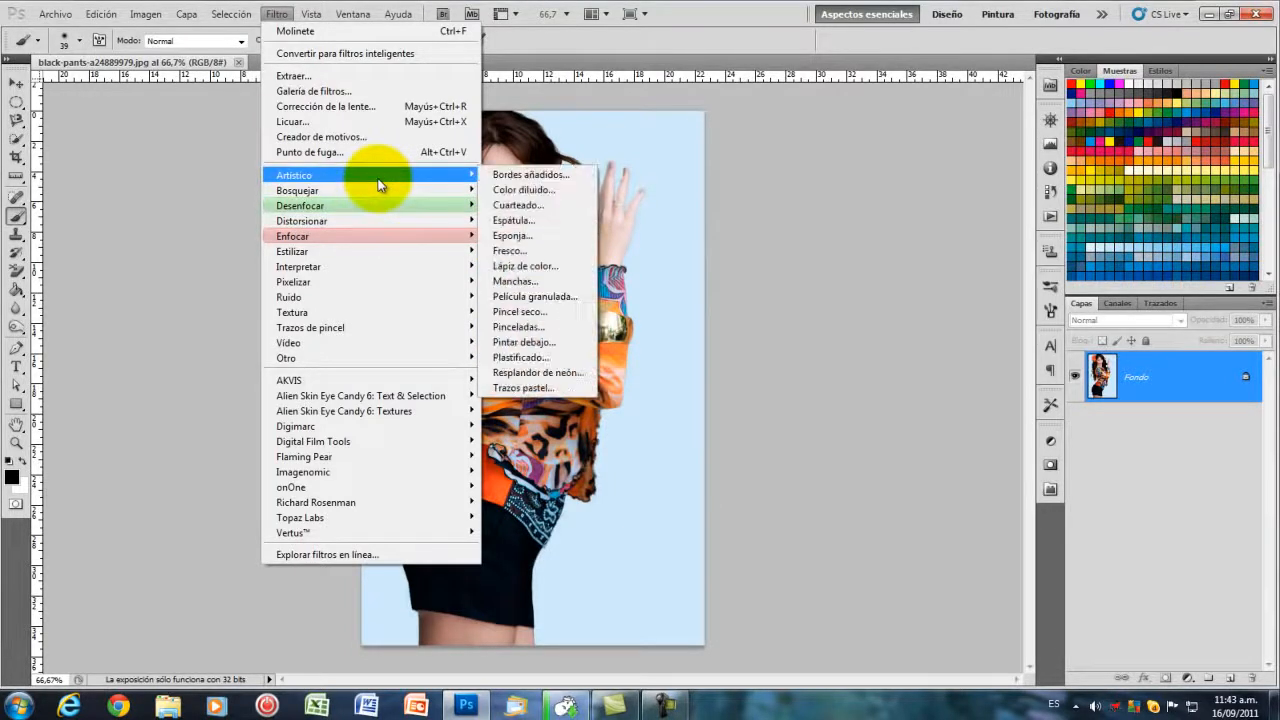
click(522, 190)
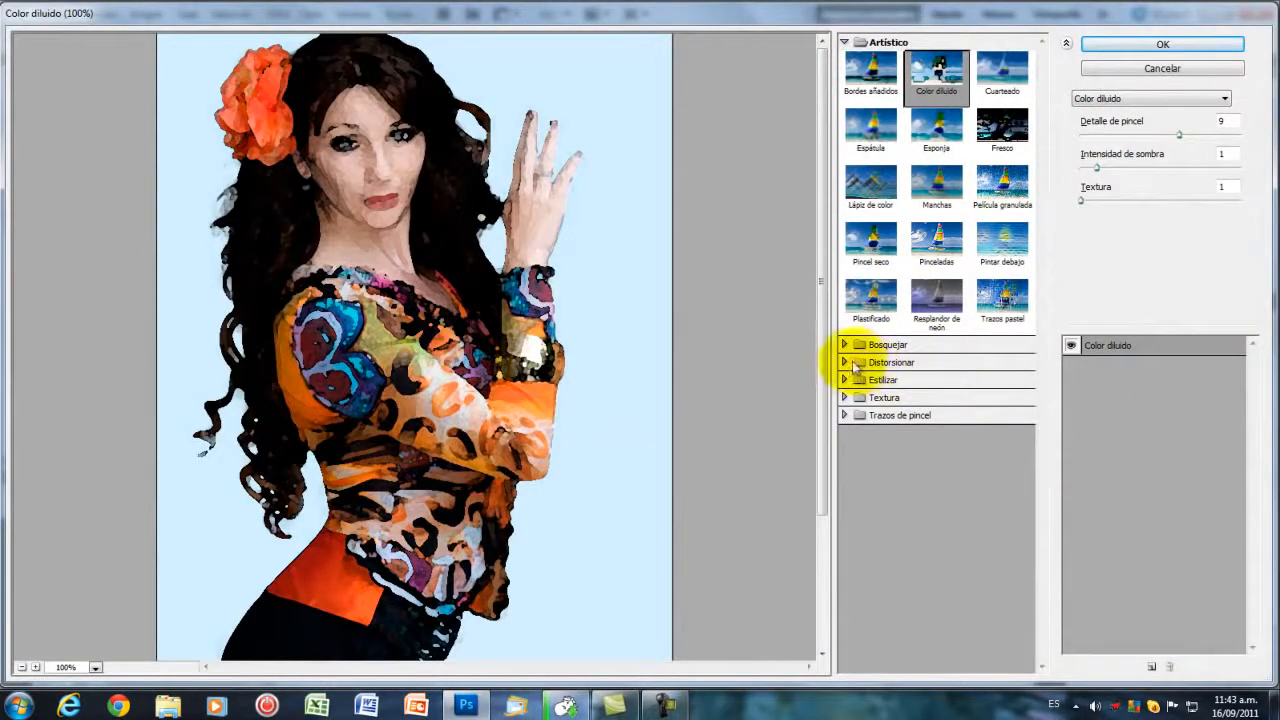
click(845, 363)
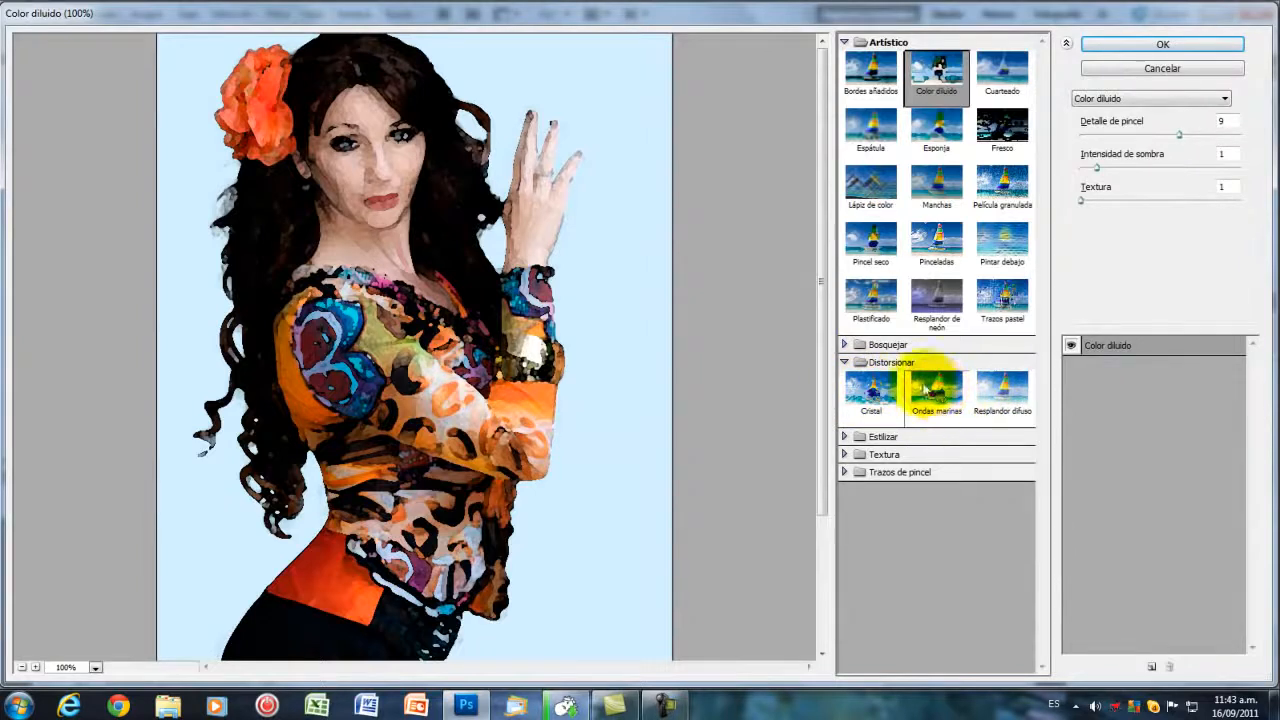
click(845, 363)
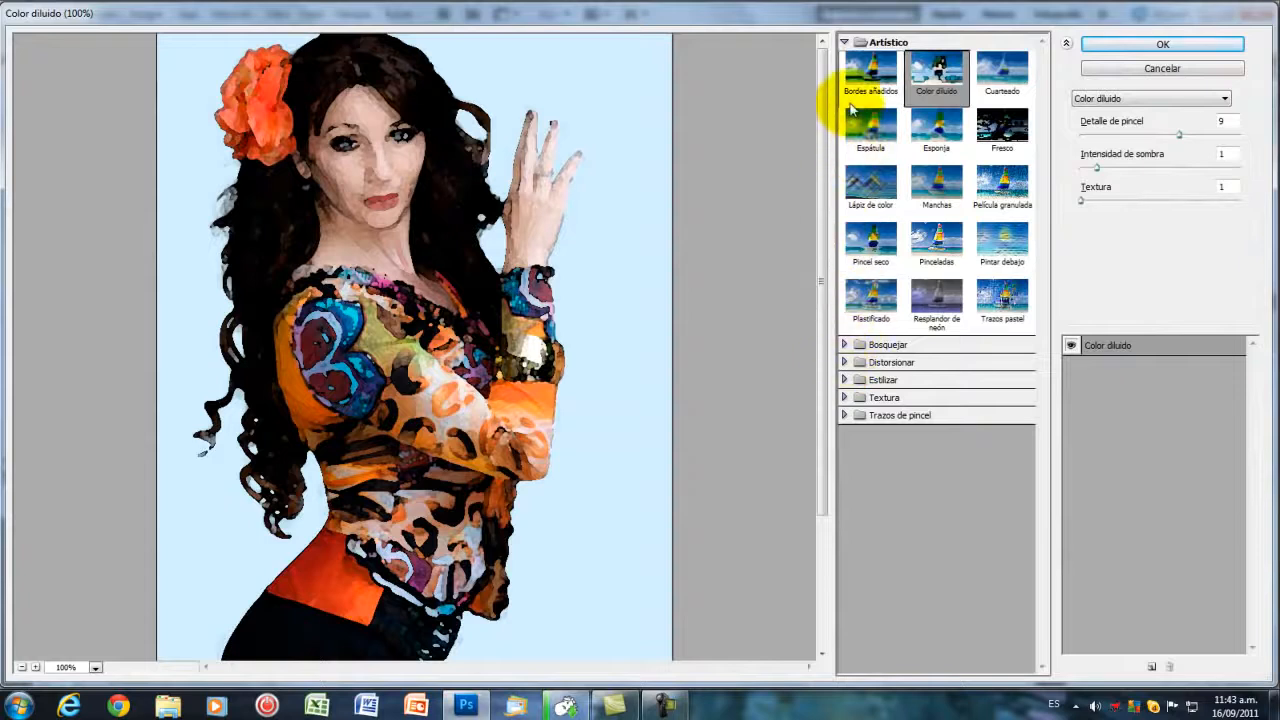
click(845, 42)
click(1127, 69)
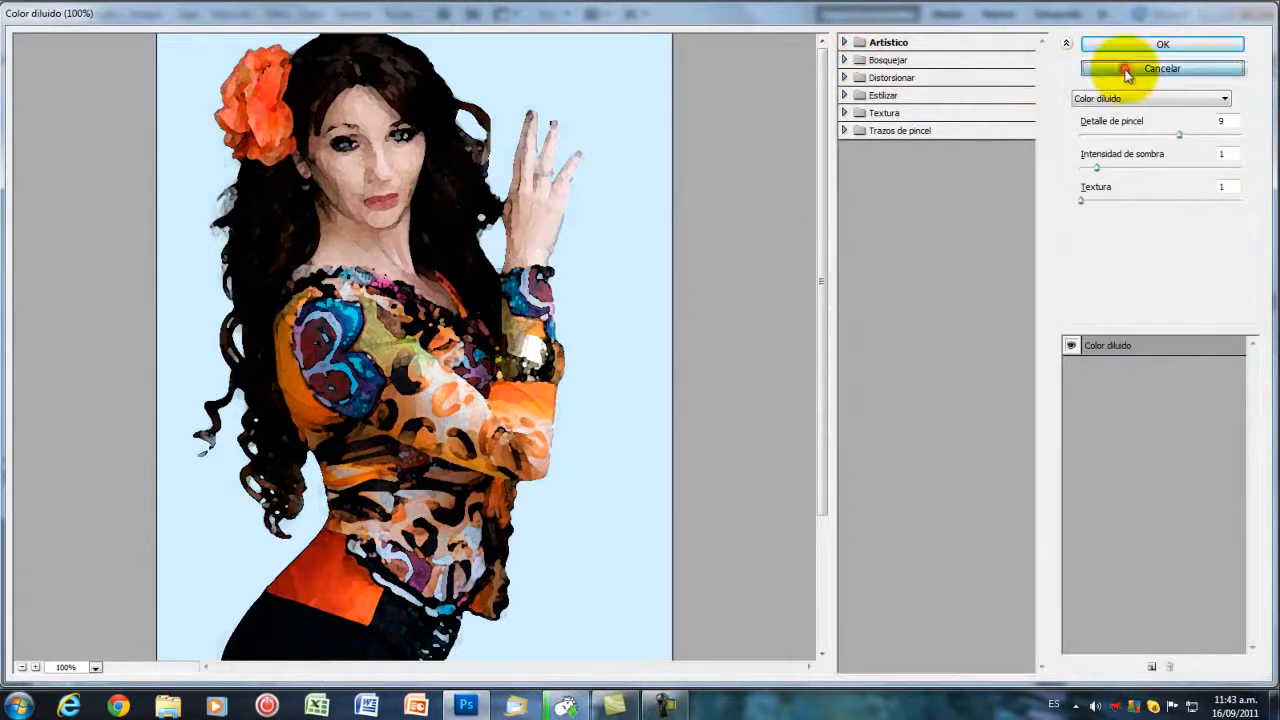
Step: Open the Textura filter Texturizar on the photo
click(279, 22)
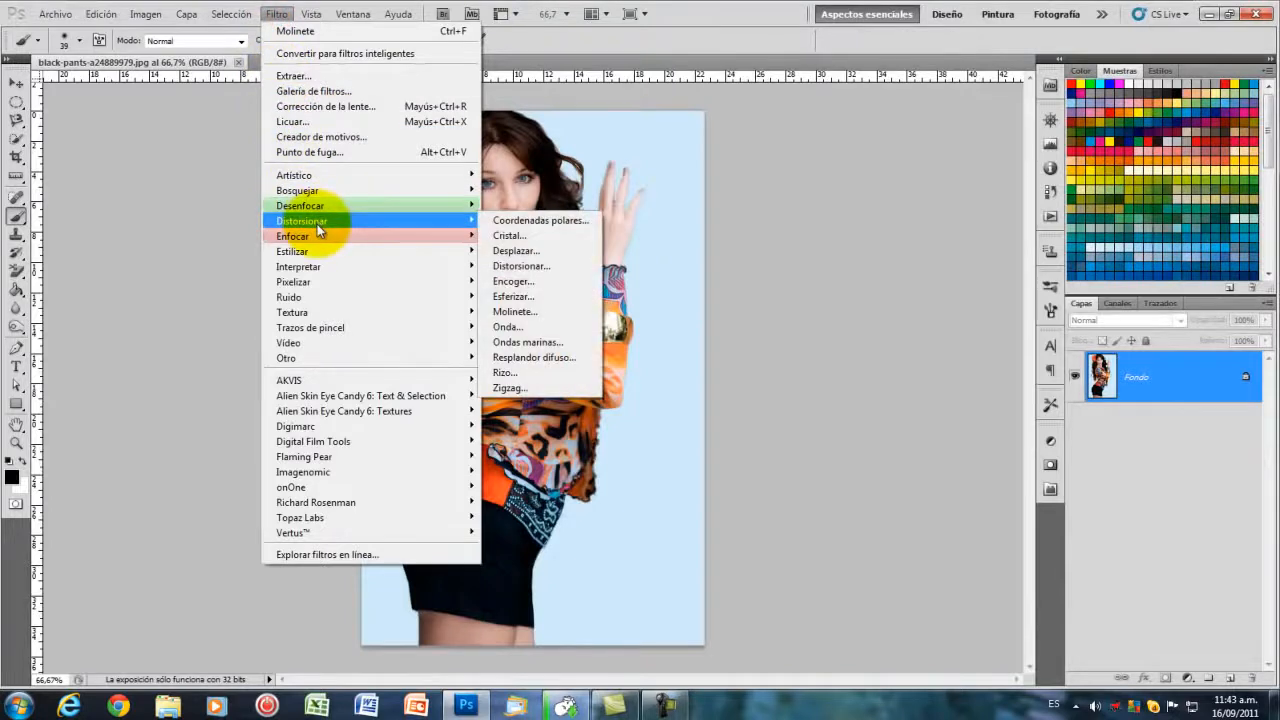
mouse_move(364, 266)
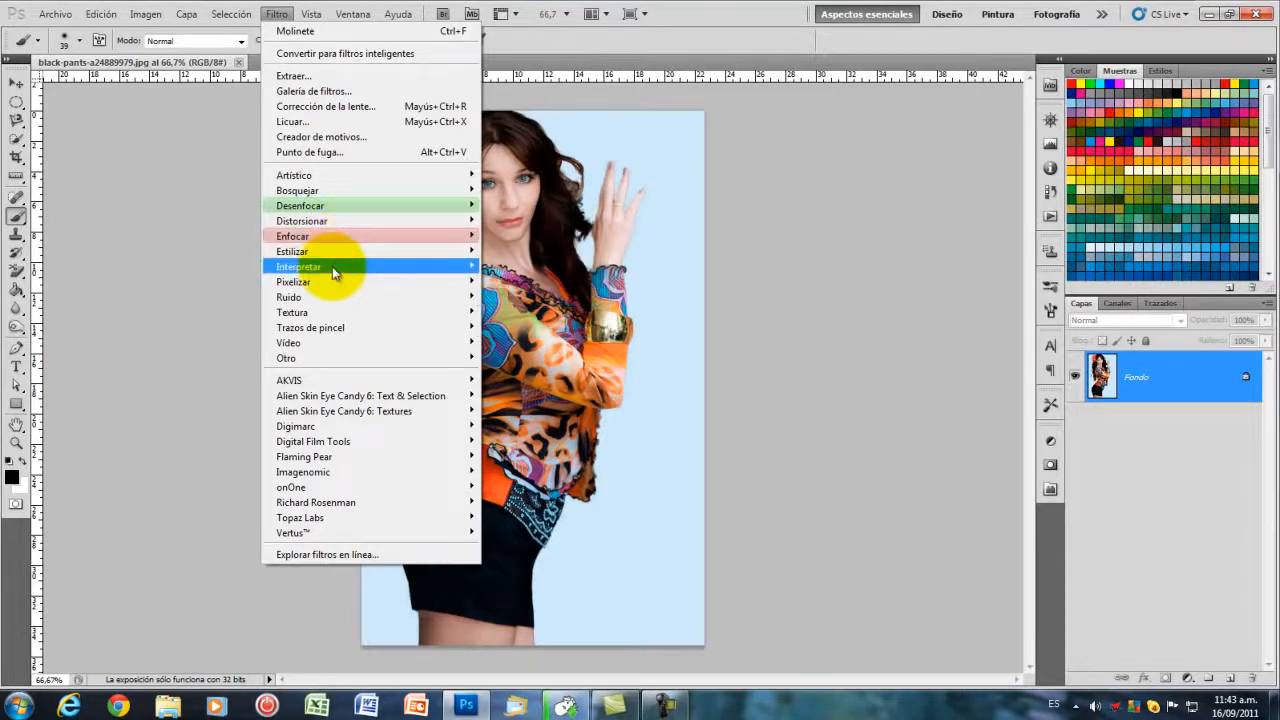
mouse_move(329, 297)
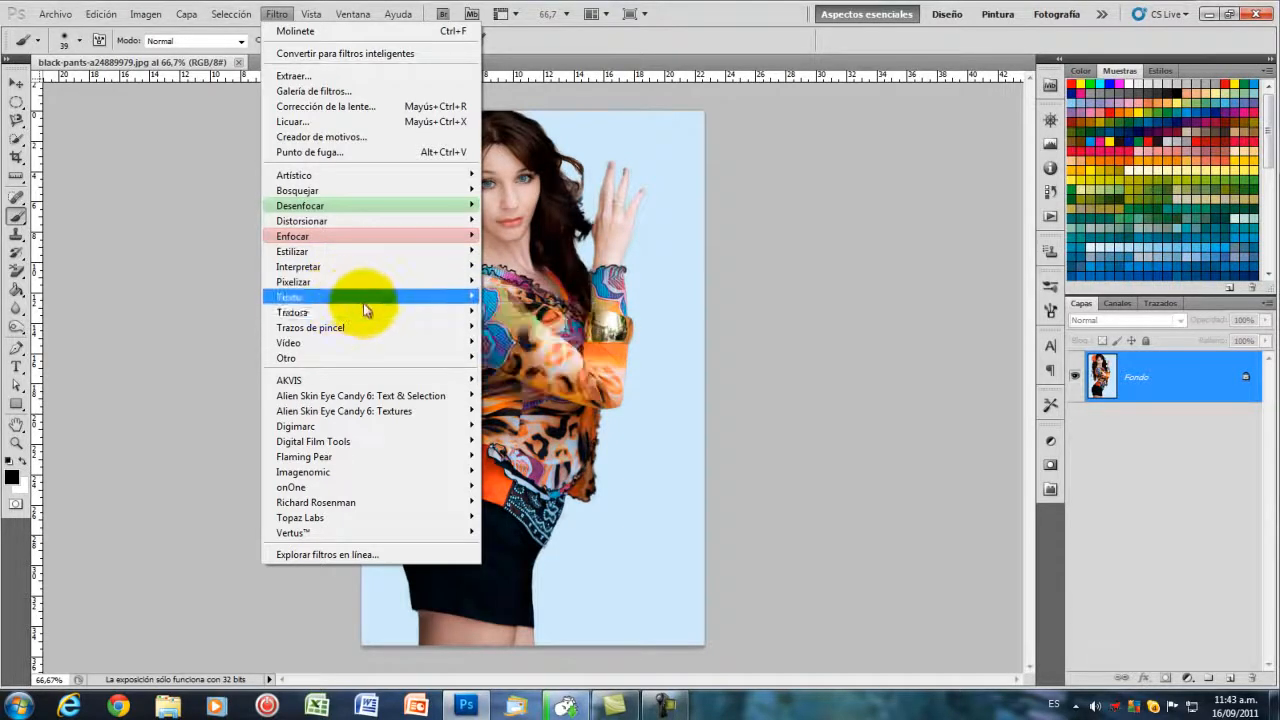
mouse_move(361, 318)
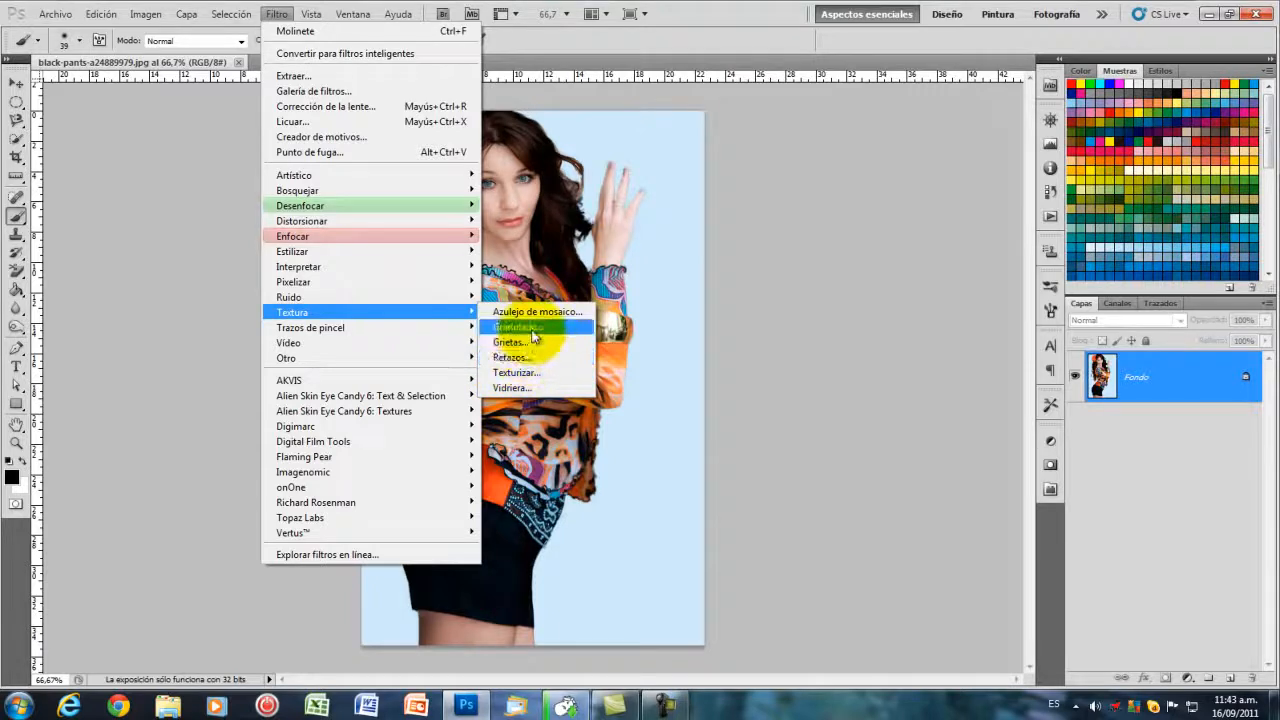
click(516, 373)
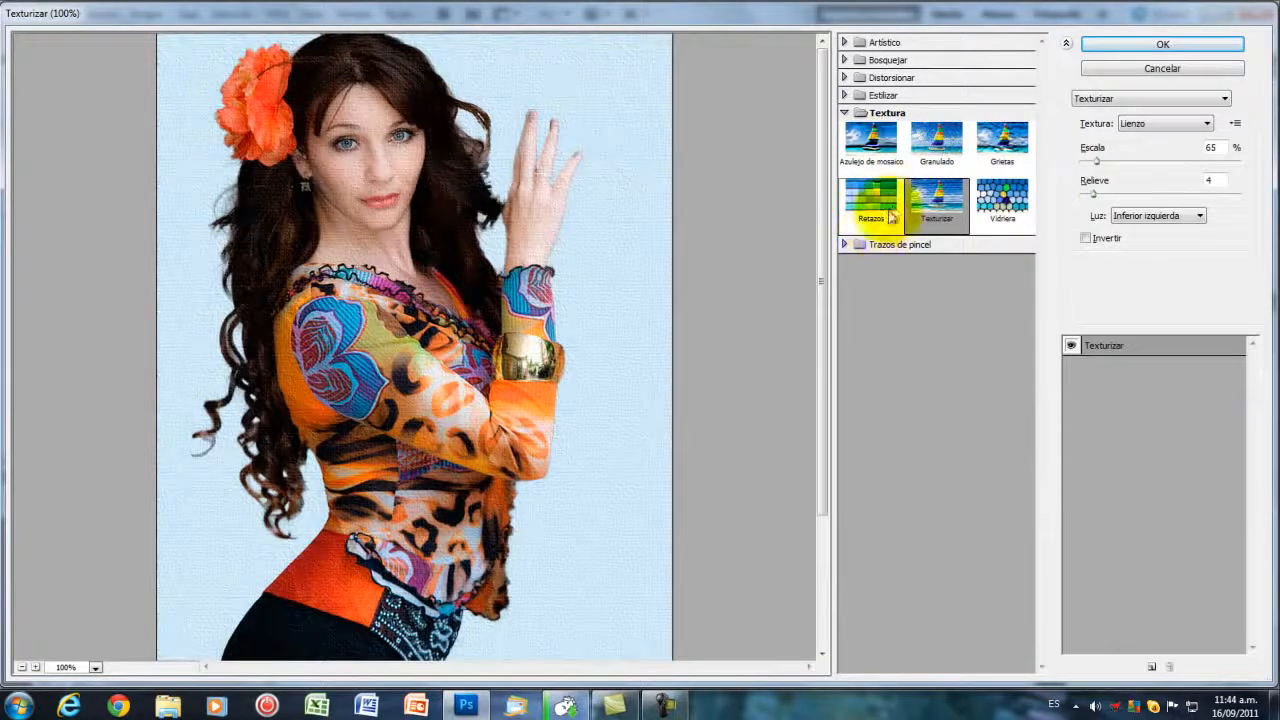
Step: Preview the Azulejo de mosaico, Granulado, Grietas and Retazos textures, and return to Texturizar
click(890, 145)
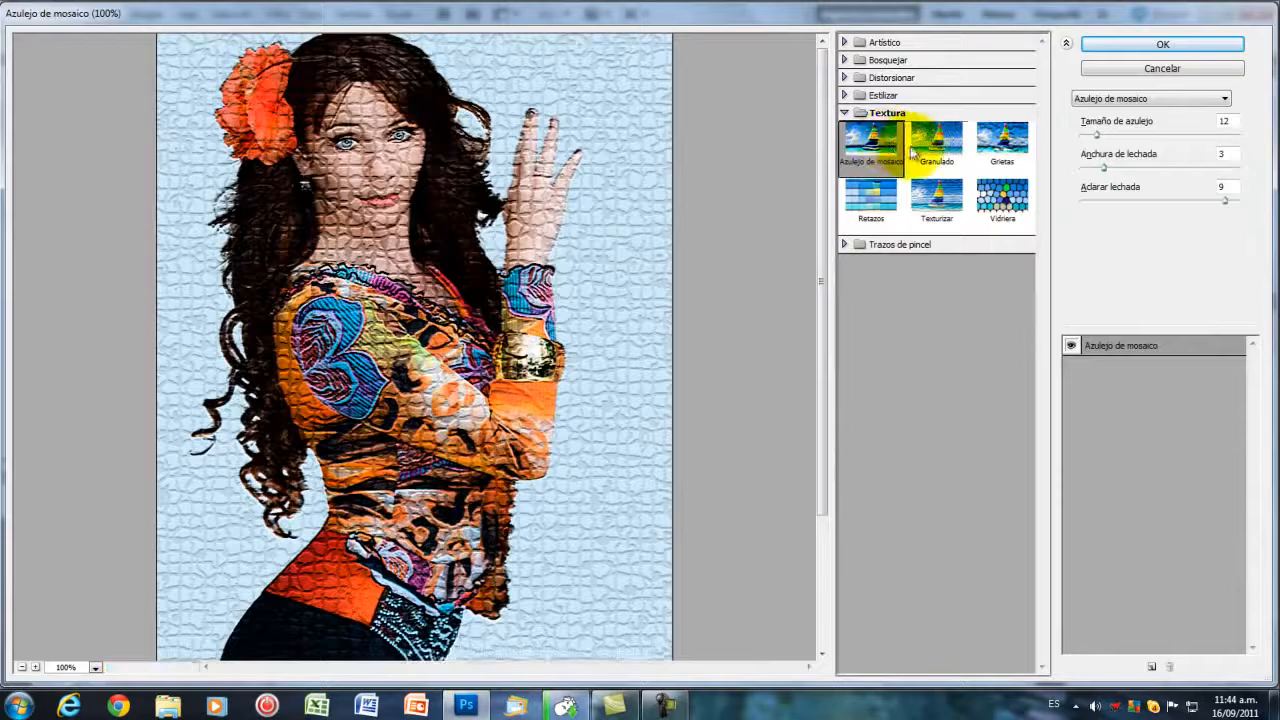
click(936, 145)
click(990, 150)
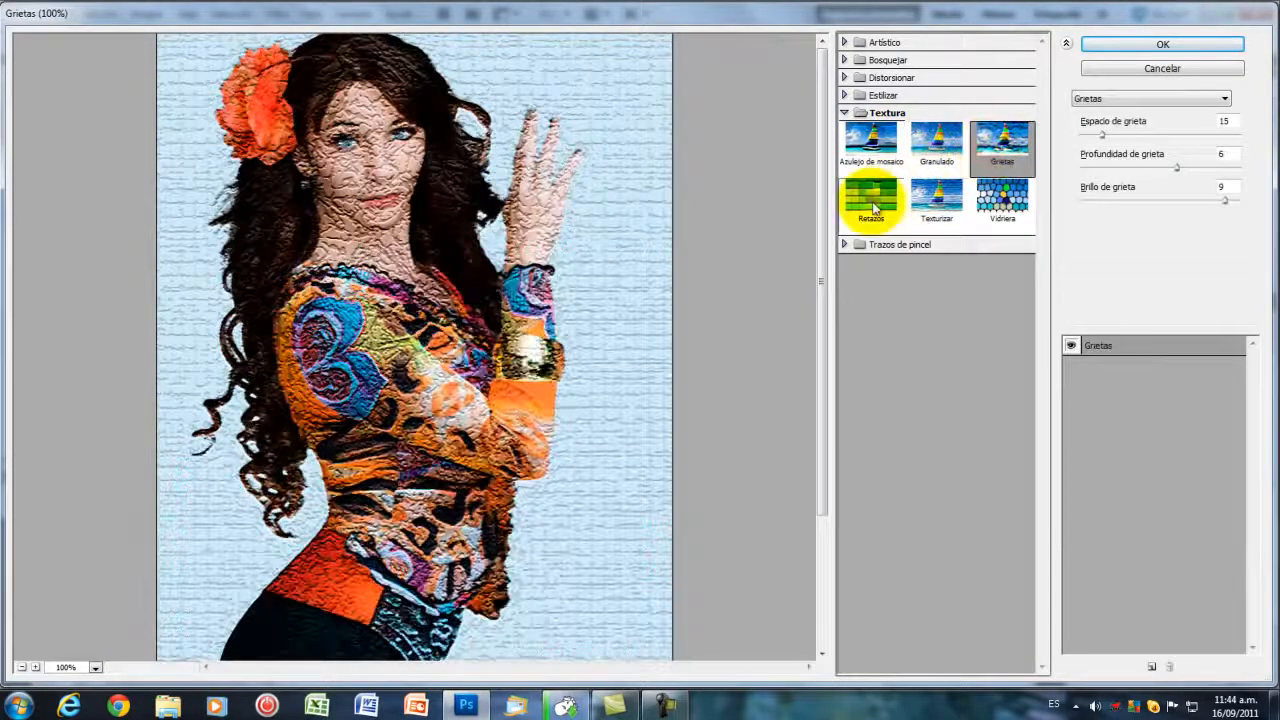
click(871, 202)
click(872, 145)
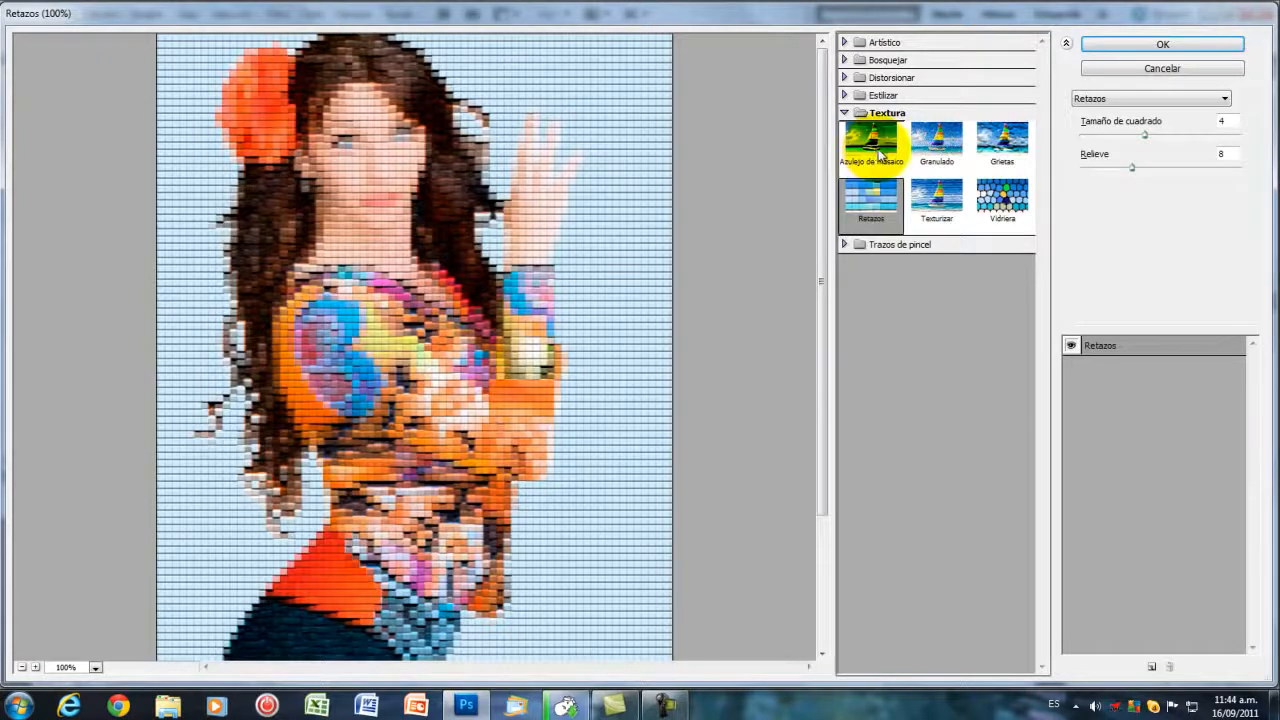
click(934, 206)
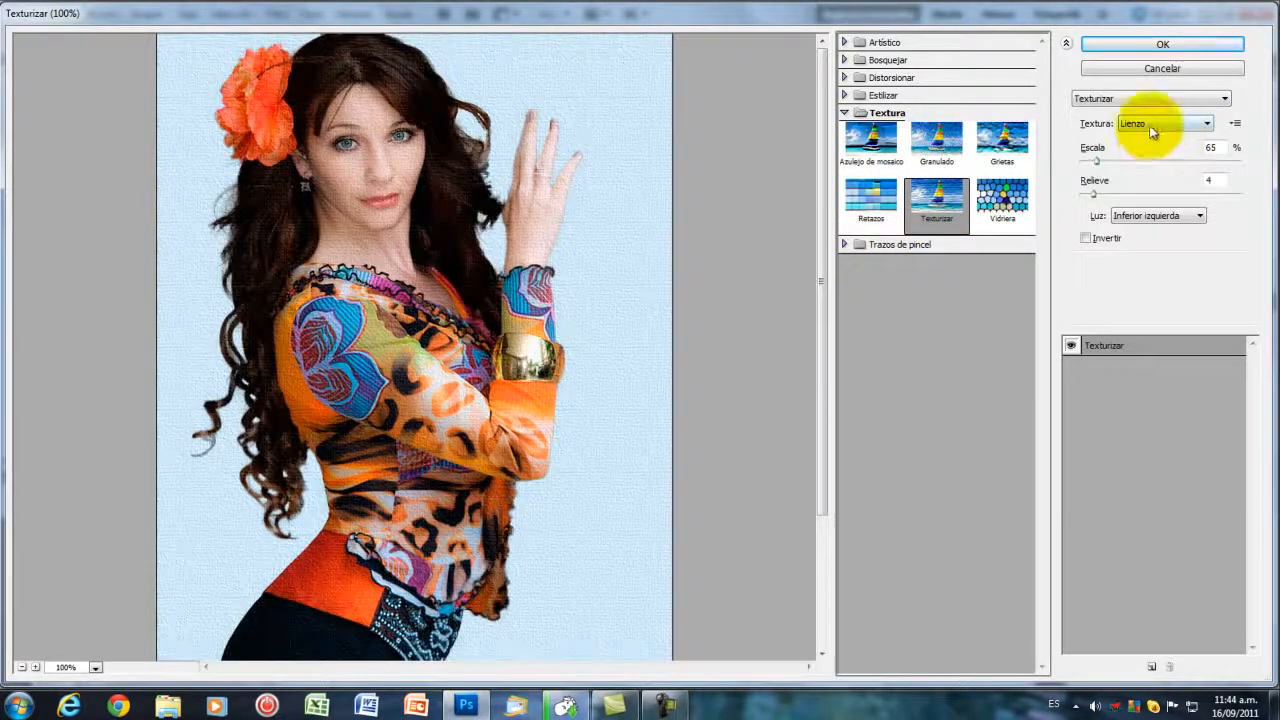
Step: Look through Texturizar's available texture types and the option for loading a custom texture, keeping Lienzo
click(1207, 125)
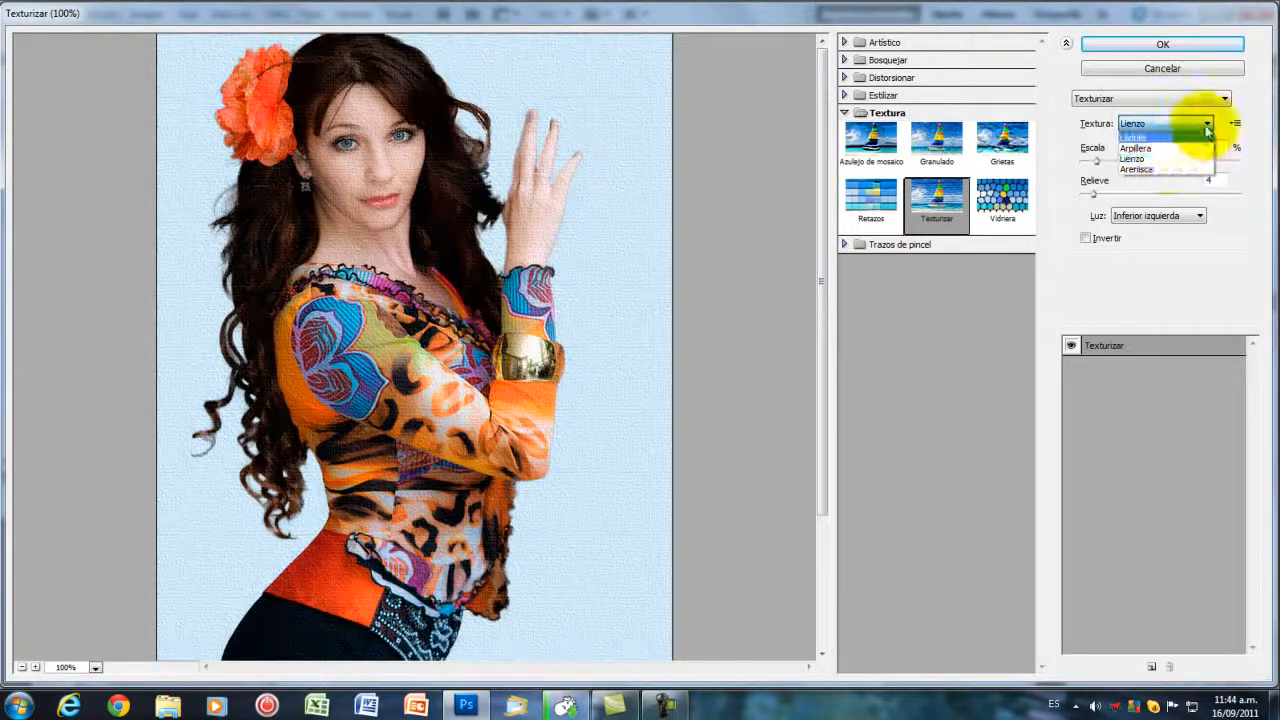
click(1207, 127)
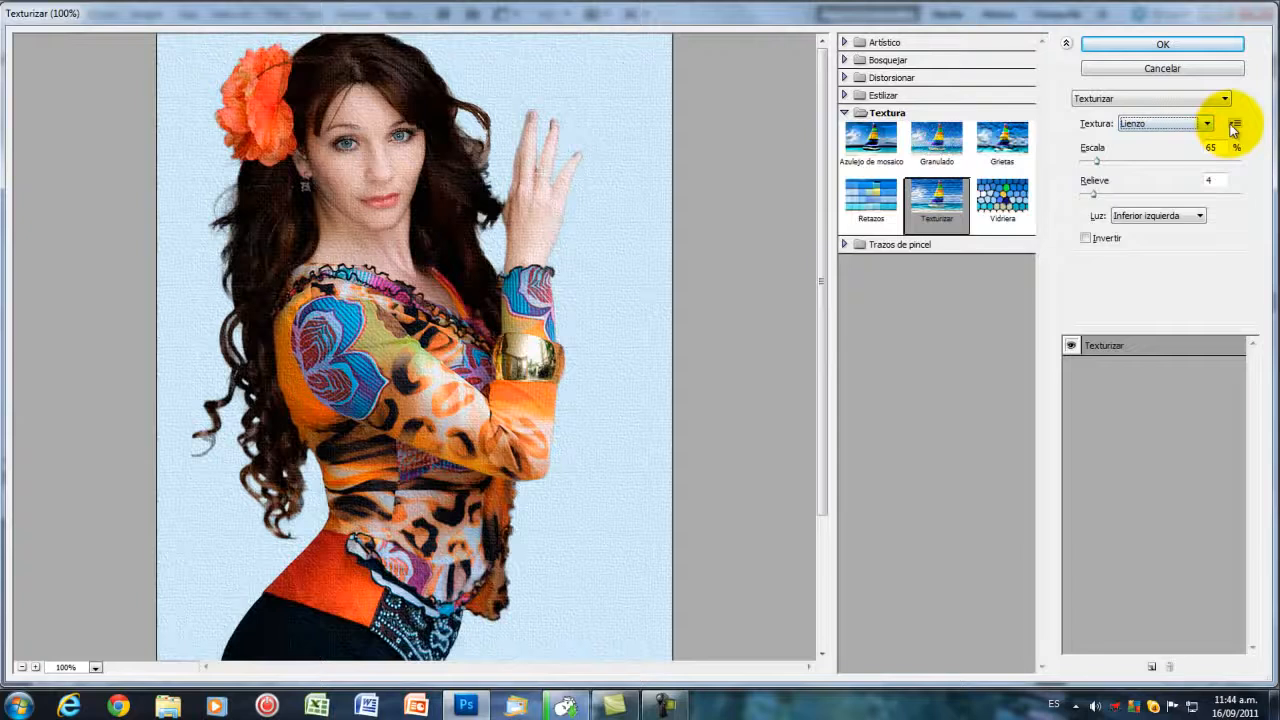
click(1235, 125)
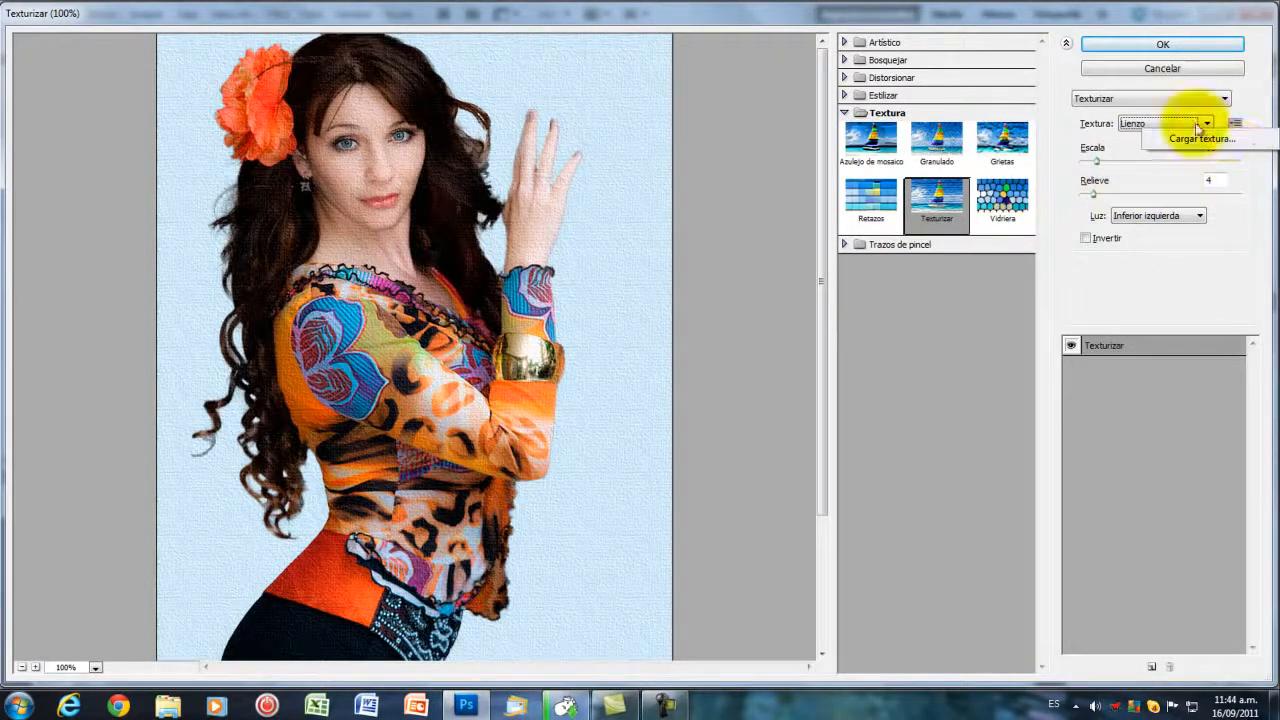
click(1236, 125)
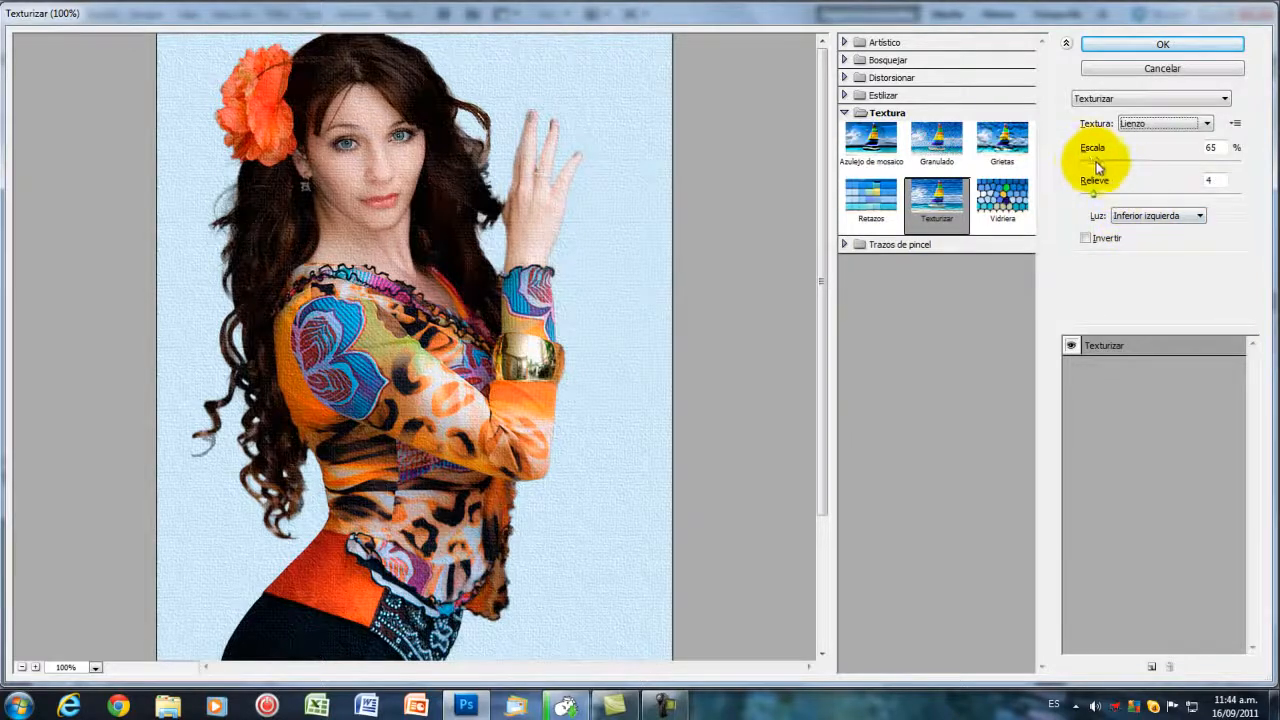
Step: Set the Lienzo texture's scale to 73 %, raise its relief, and try the Inferior and Inferior derecha light directions
drag(1096, 161, 1104, 167)
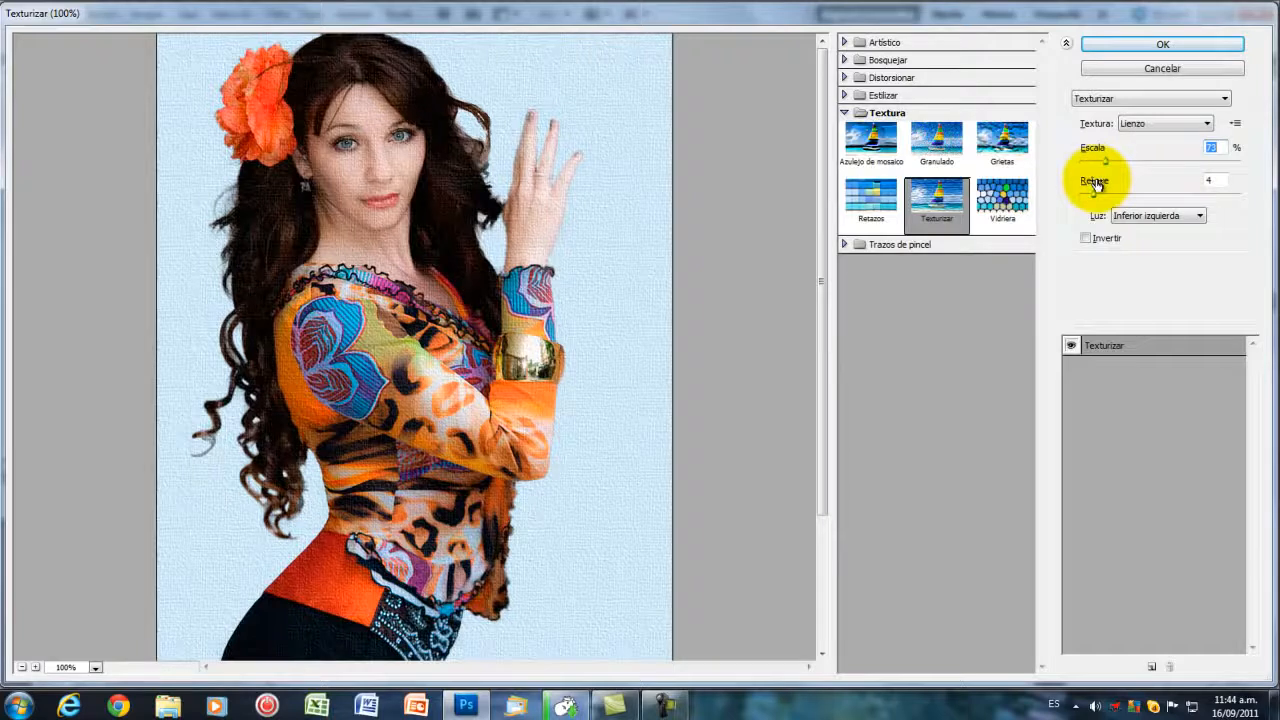
drag(1095, 197, 1104, 201)
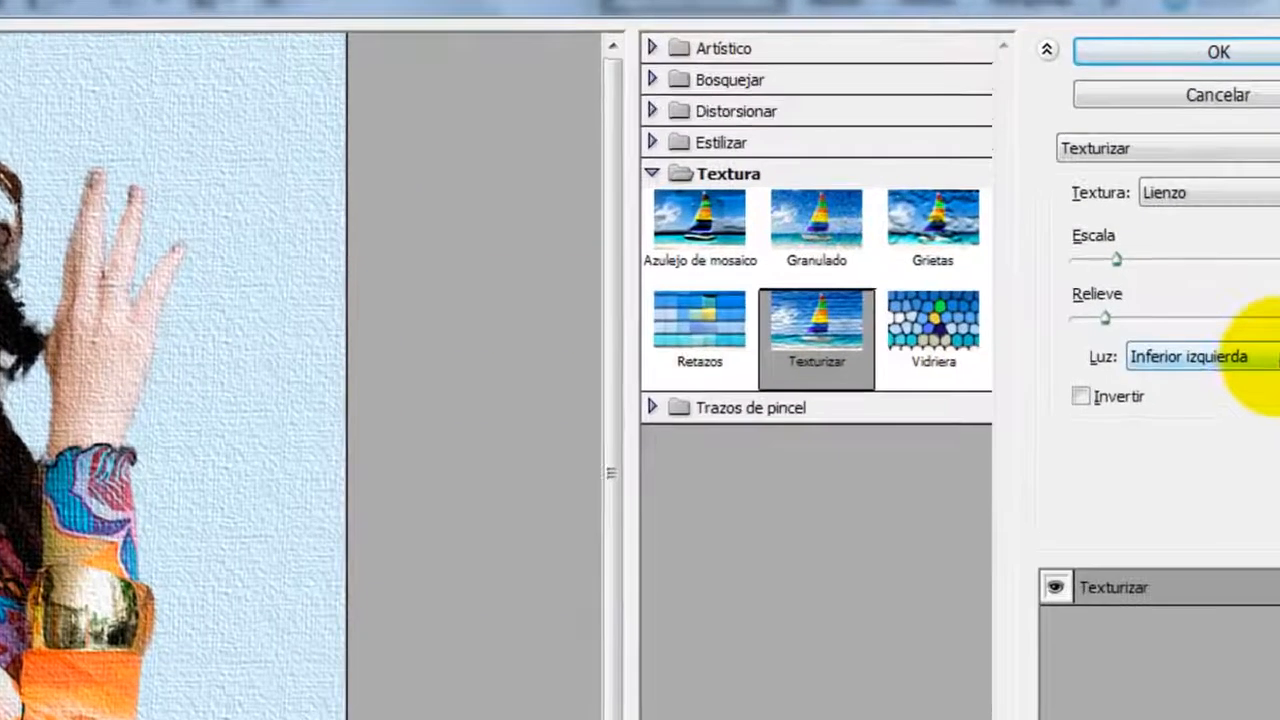
click(1250, 357)
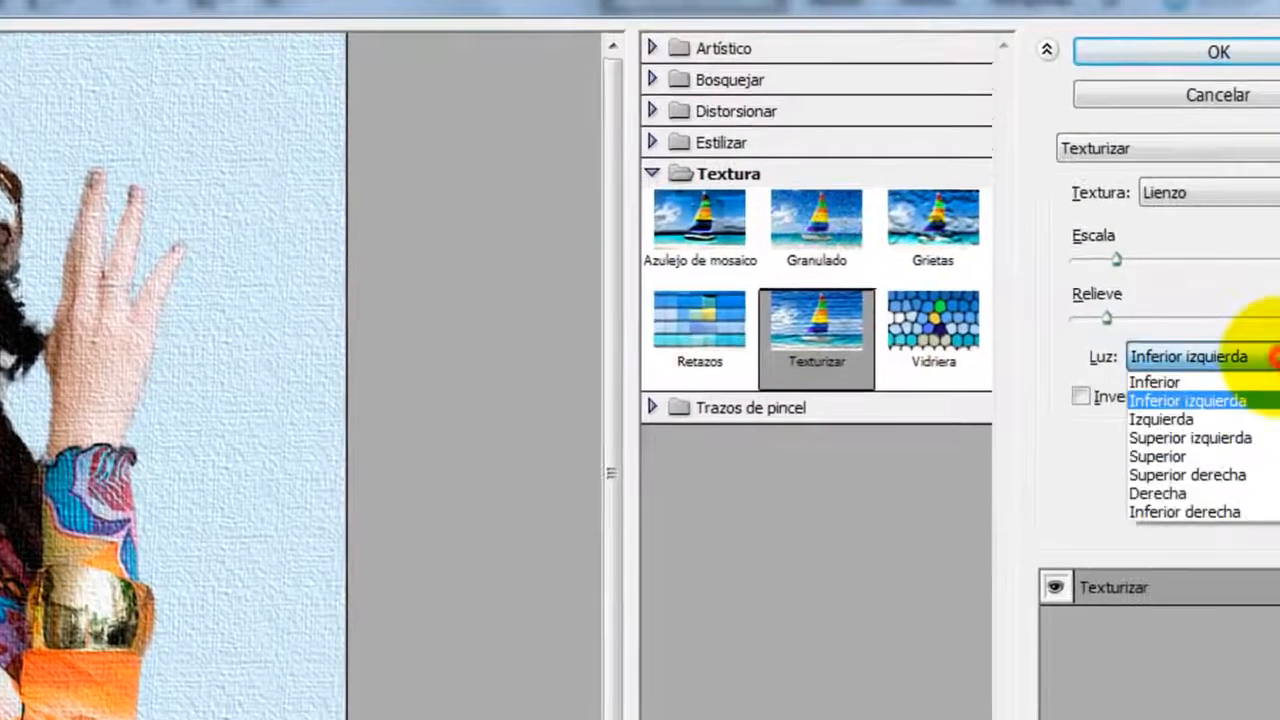
click(1170, 383)
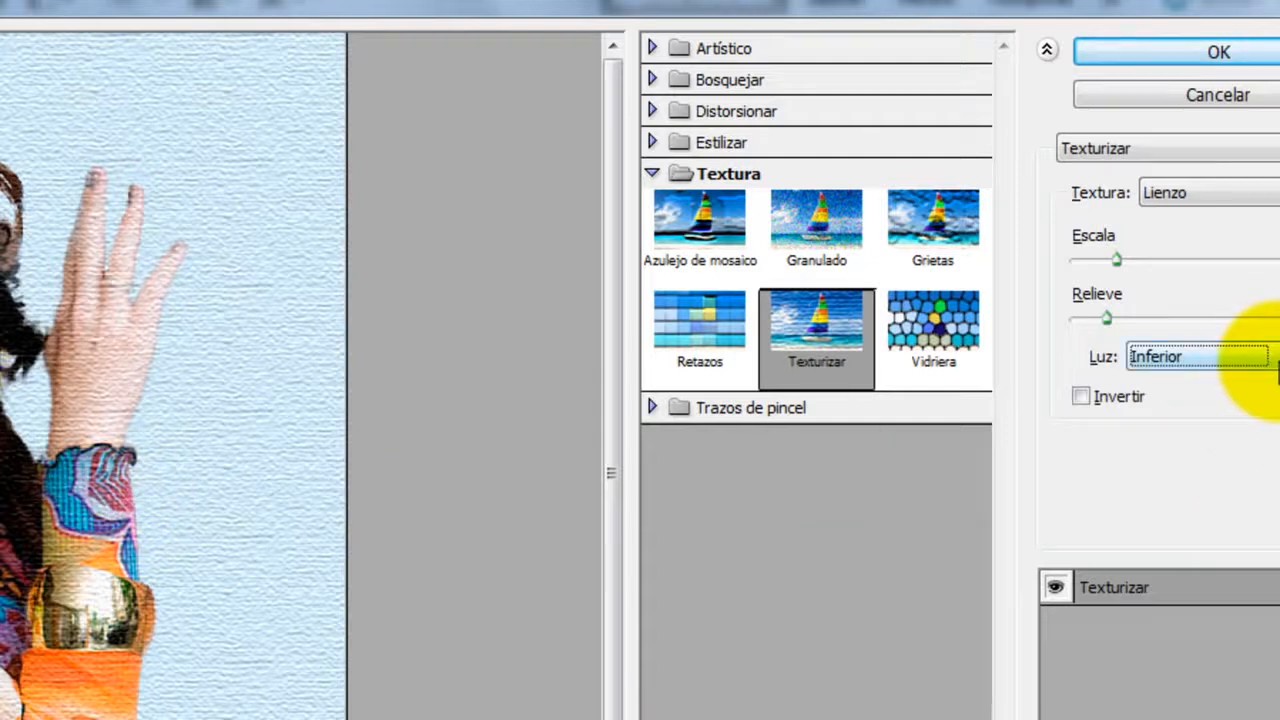
click(1266, 357)
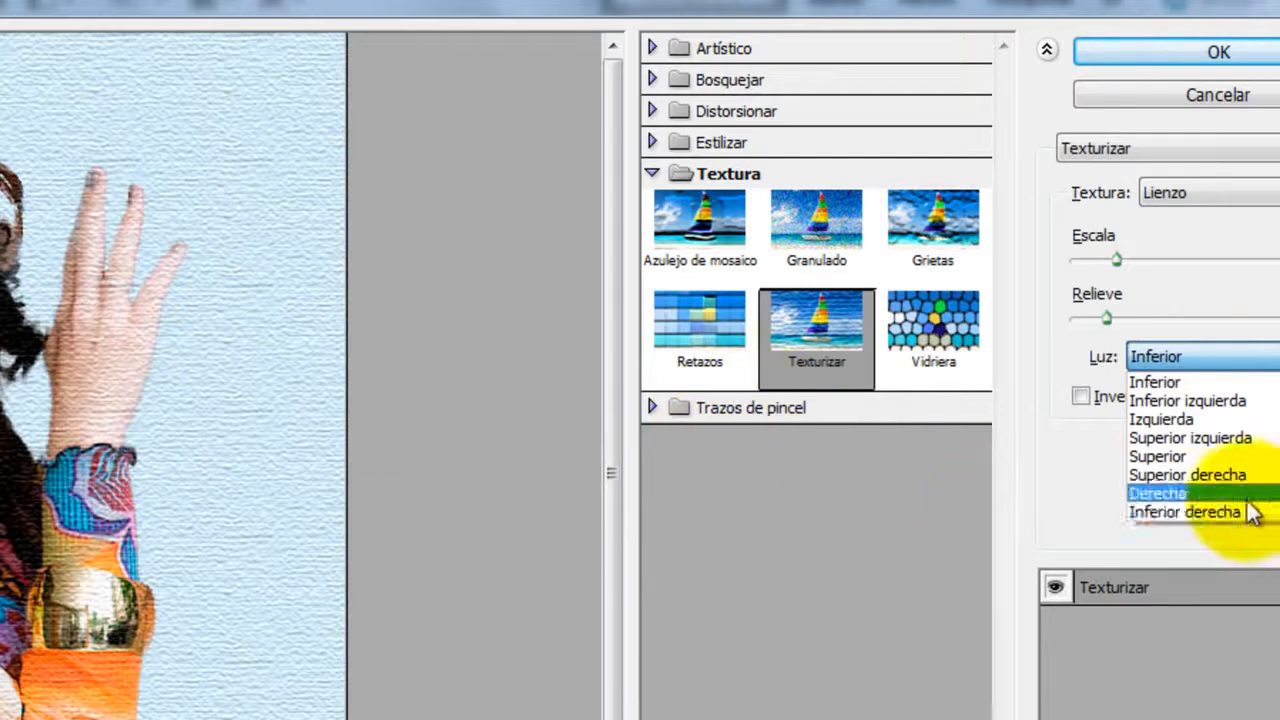
click(1197, 512)
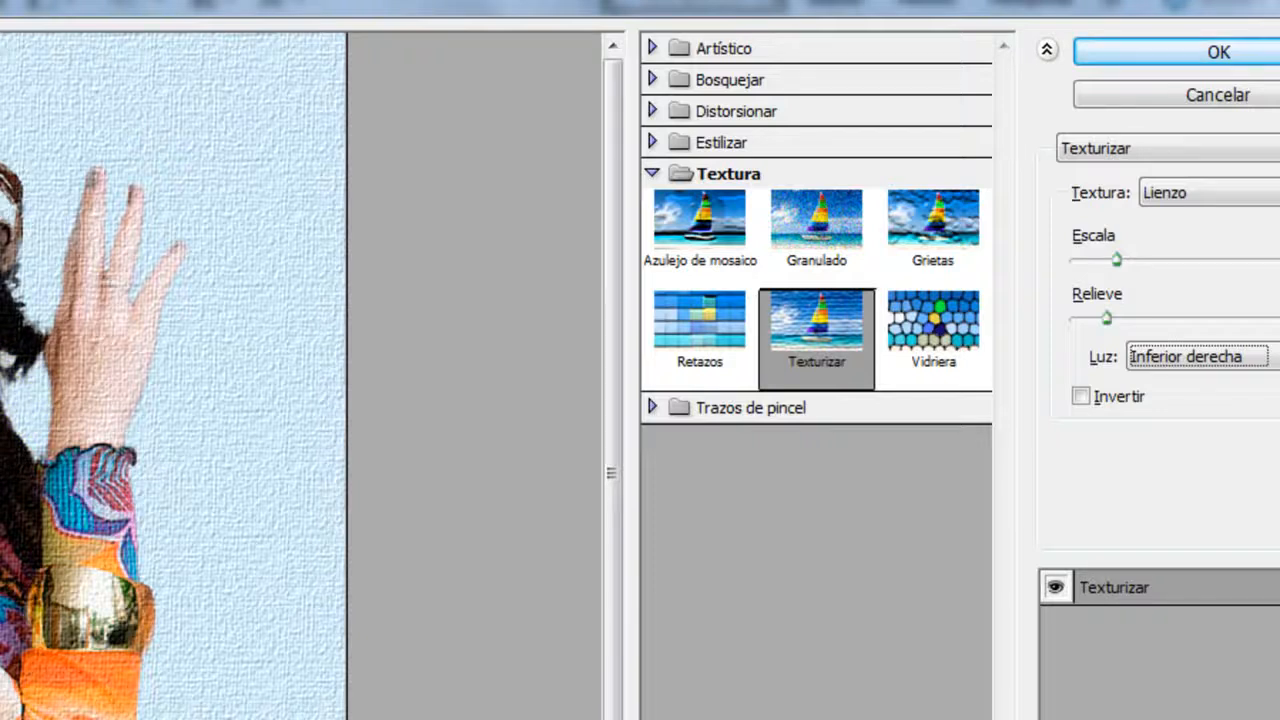
Step: Inspect the Texturizar preview up close, slightly reduce the scale and relief, and cancel the filter
key(ctrl+plus)
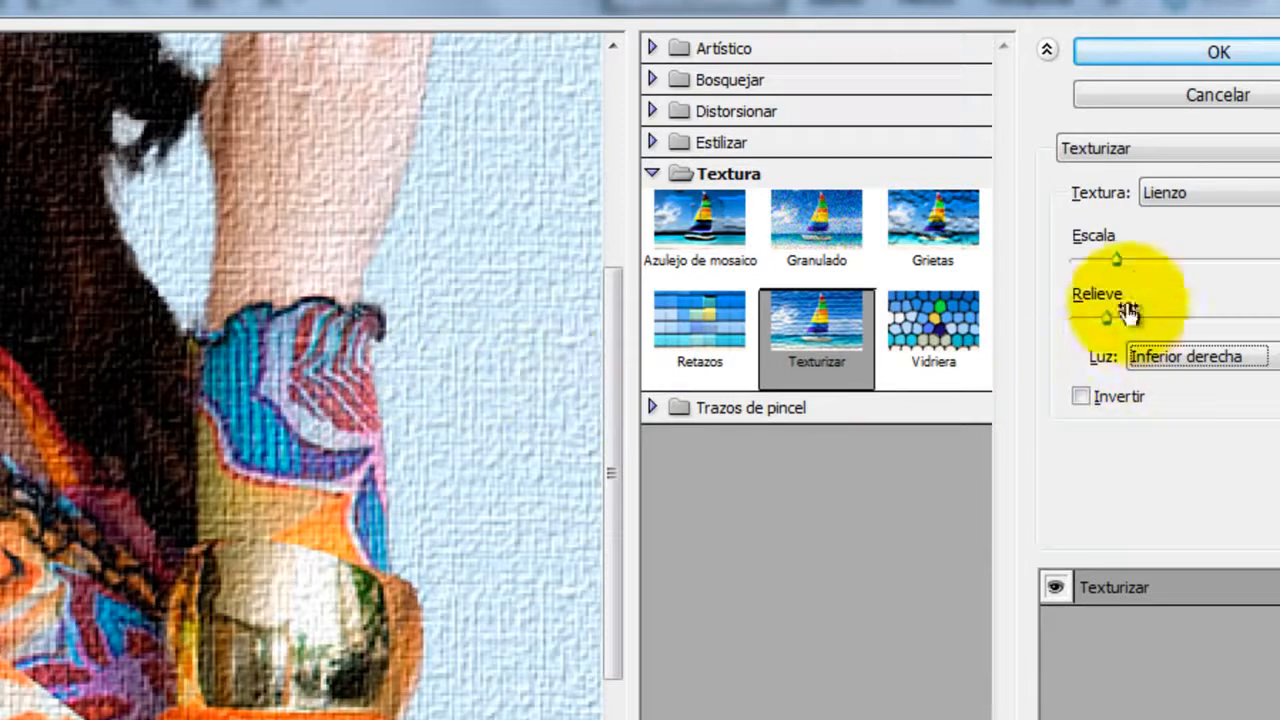
mouse_move(1119, 258)
mouse_down()
mouse_move(1139, 264)
mouse_move(1115, 261)
mouse_up()
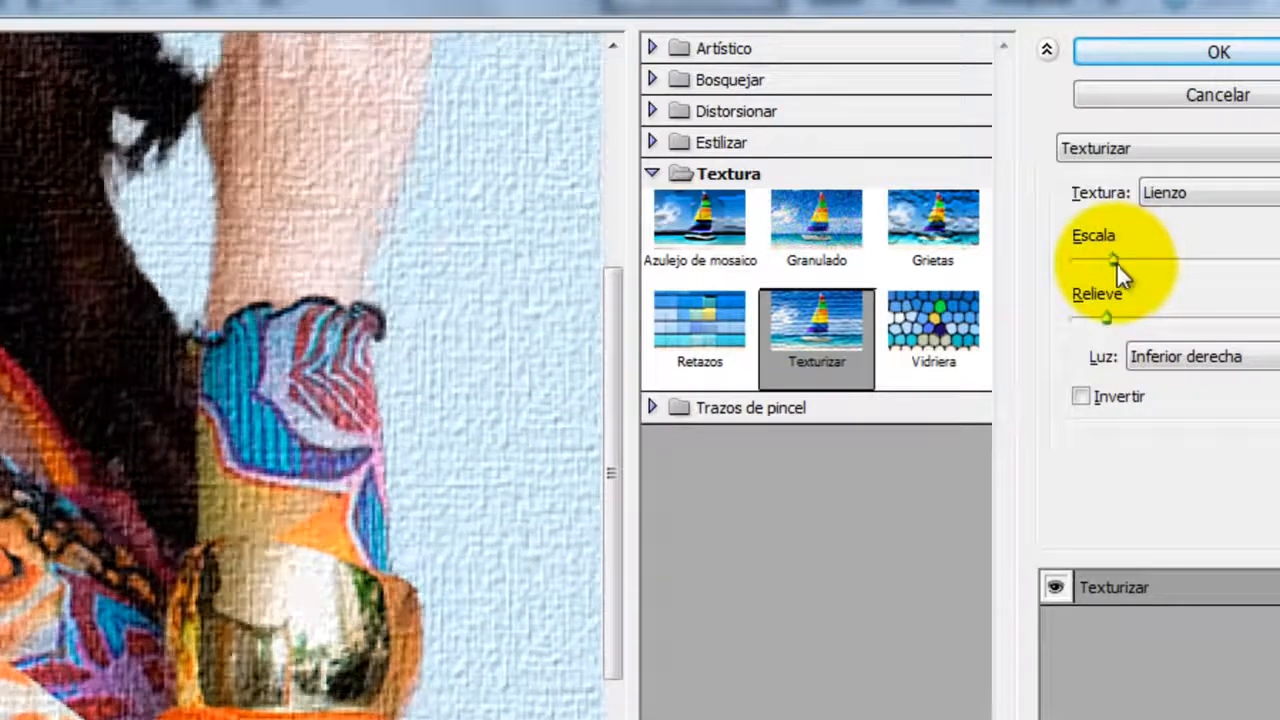
mouse_move(1106, 318)
mouse_down()
mouse_move(1171, 328)
mouse_move(1092, 317)
mouse_up()
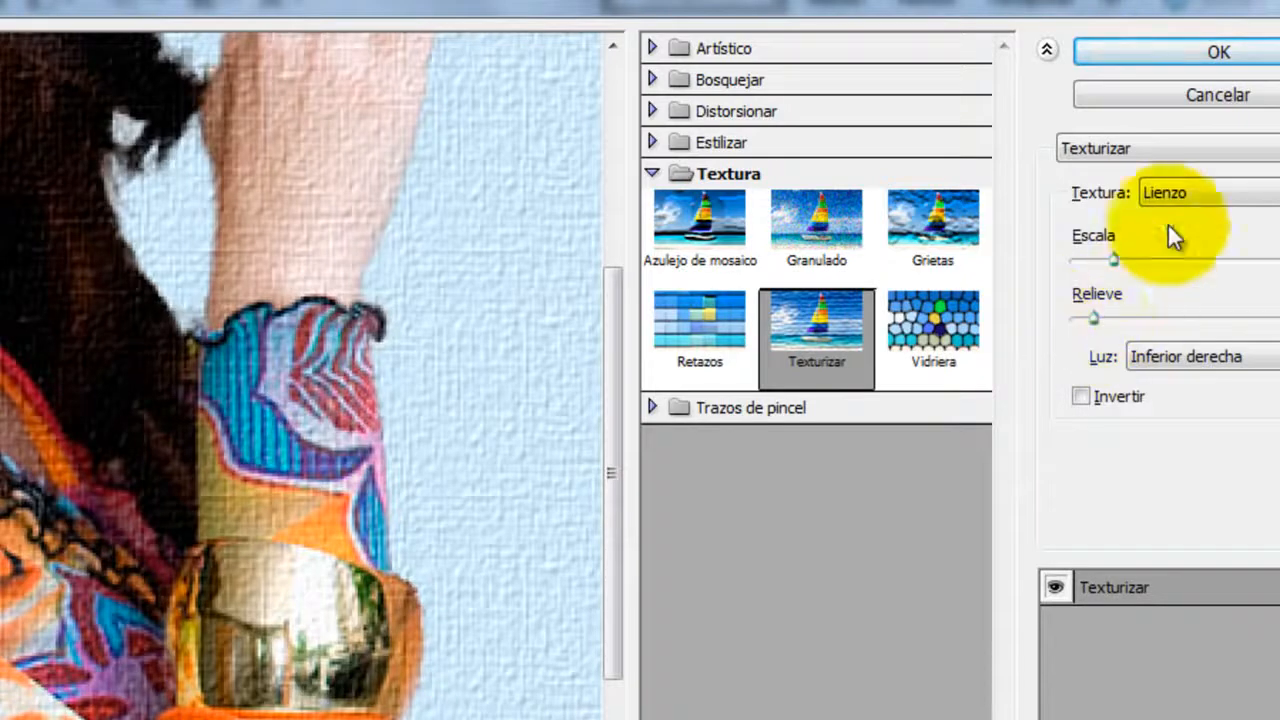
click(1223, 101)
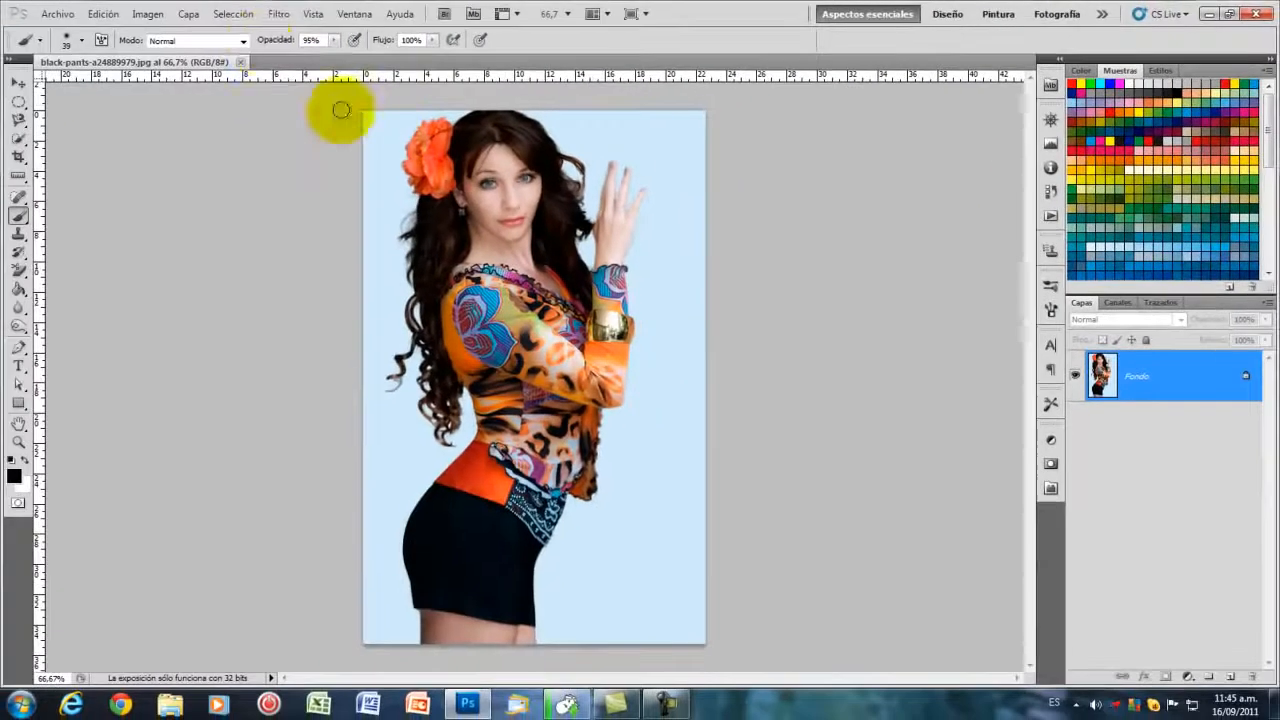
Step: Look through the remaining filter categories, including Ruido, Otro and the Topaz Labs plug-ins
click(279, 14)
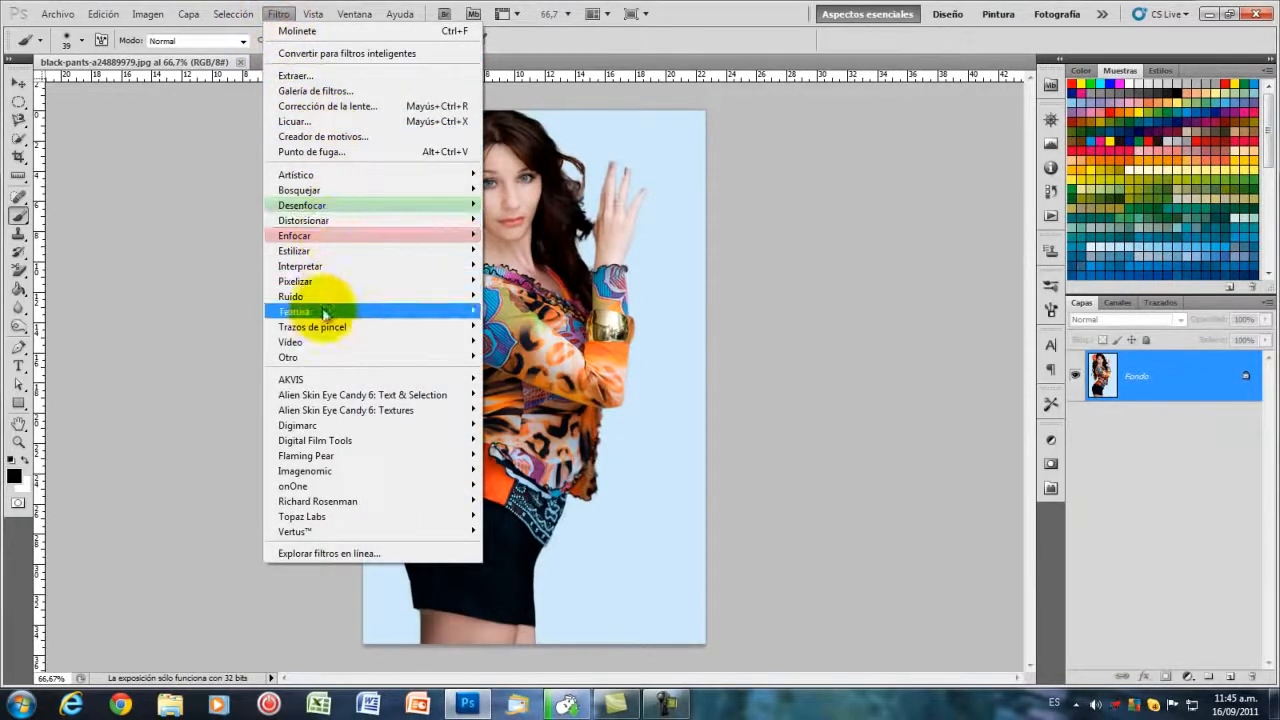
mouse_move(338, 271)
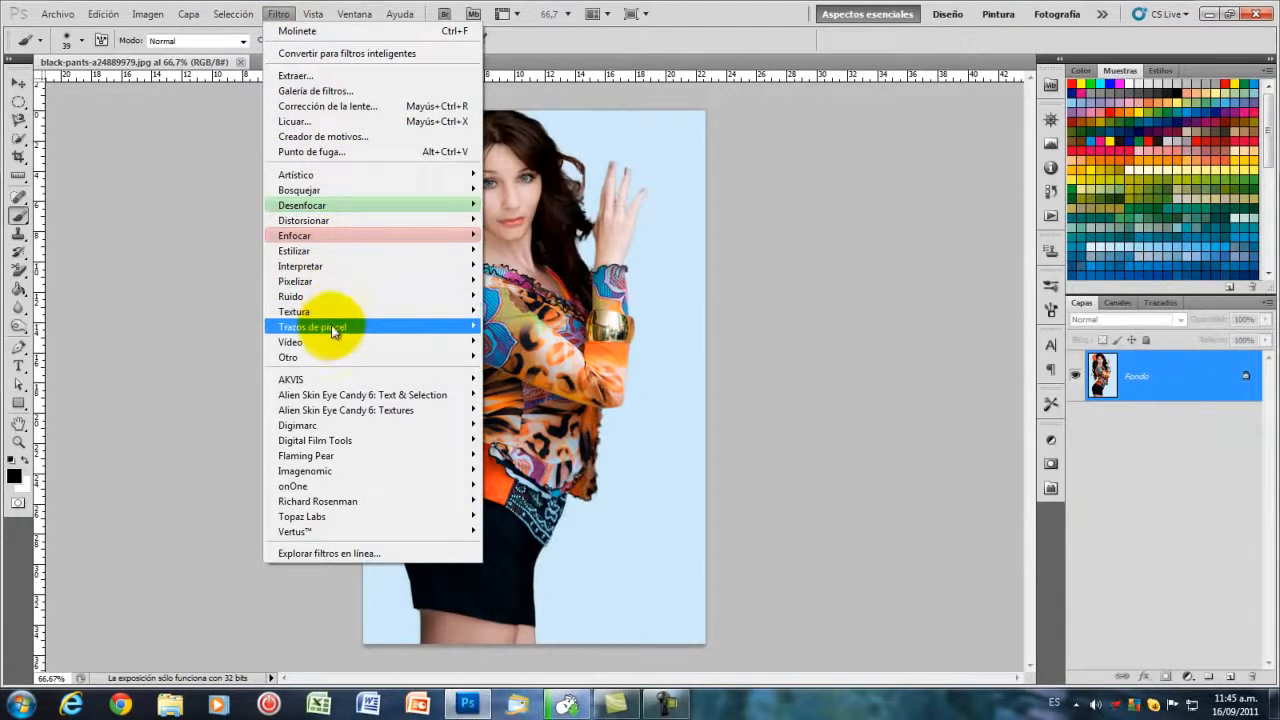
mouse_move(333, 334)
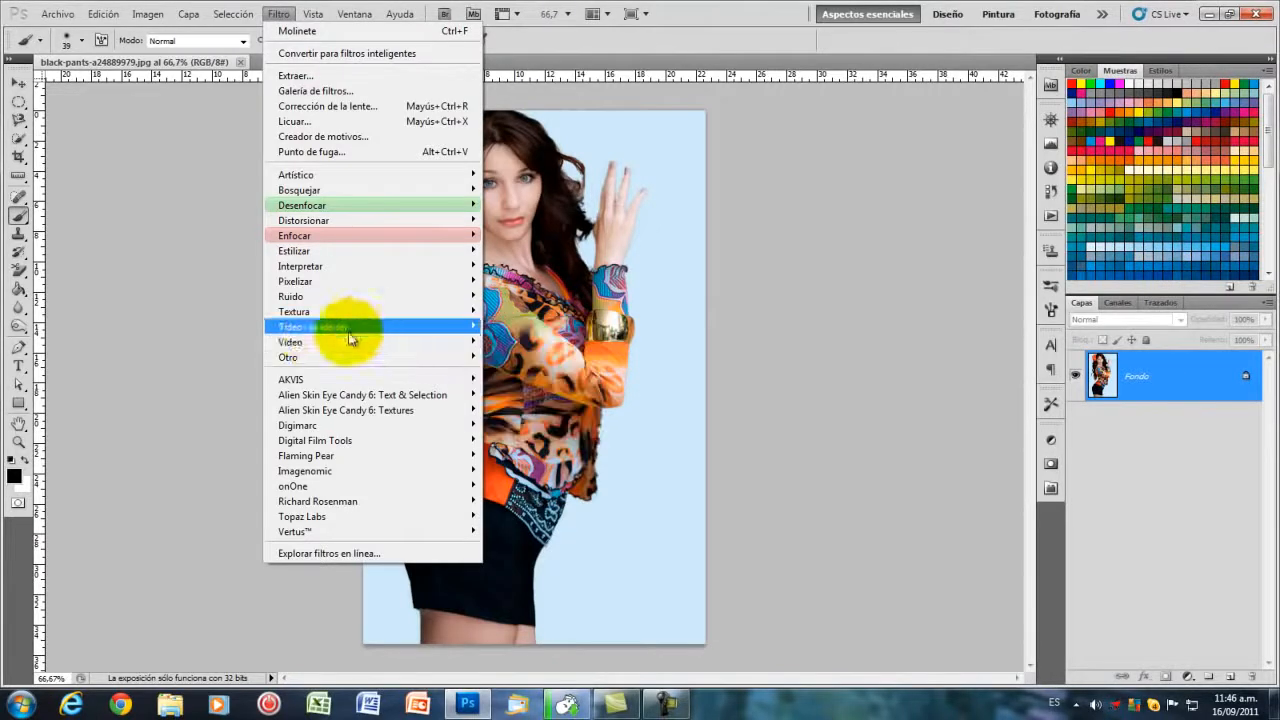
mouse_move(330, 357)
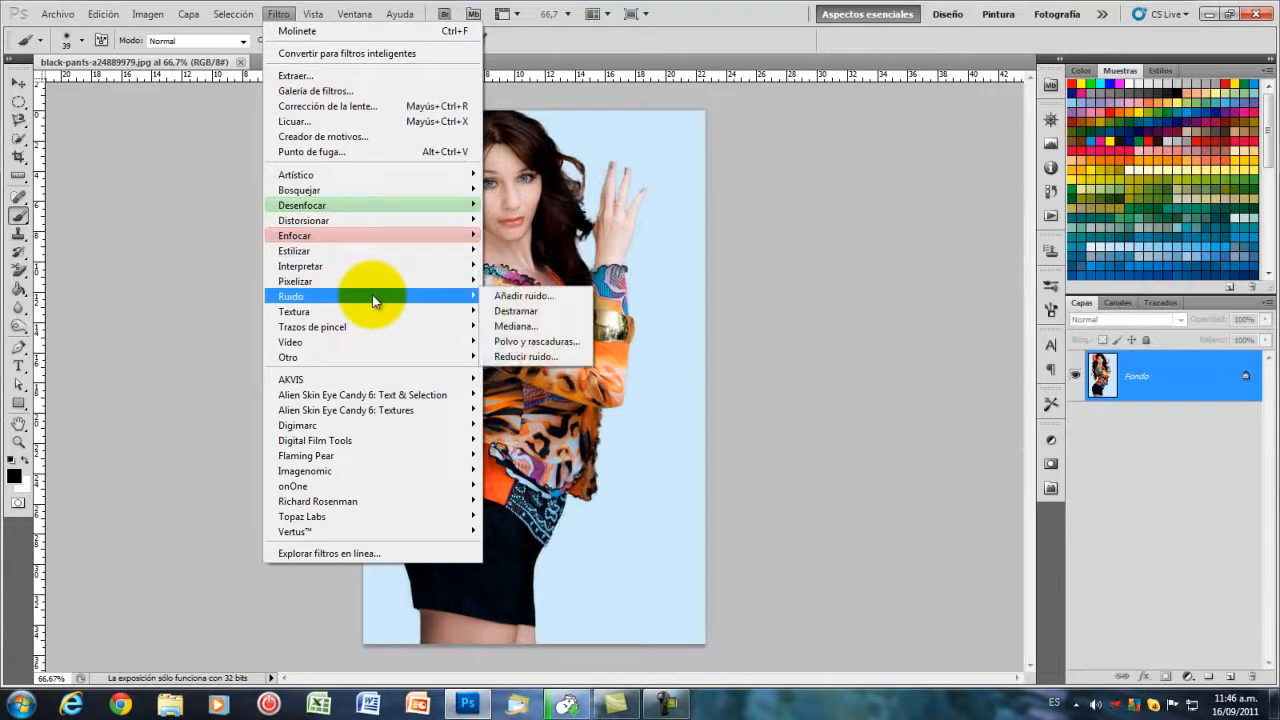
mouse_move(395, 318)
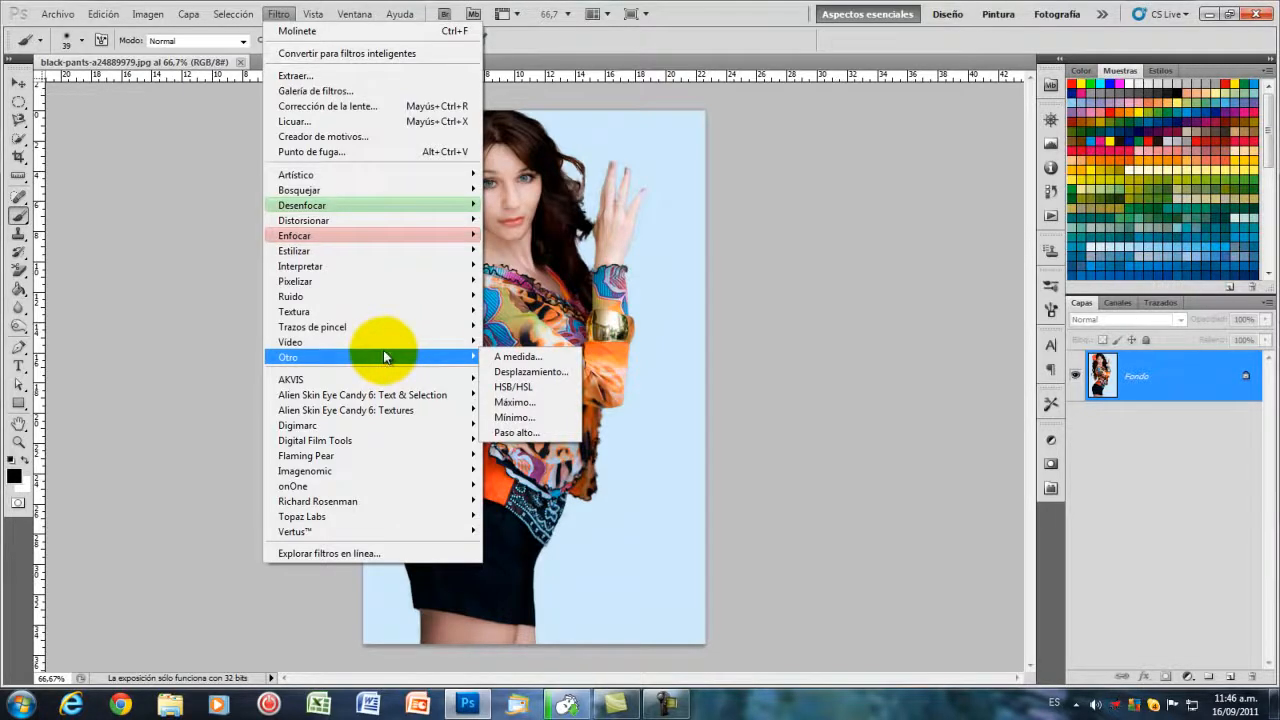
mouse_move(332, 516)
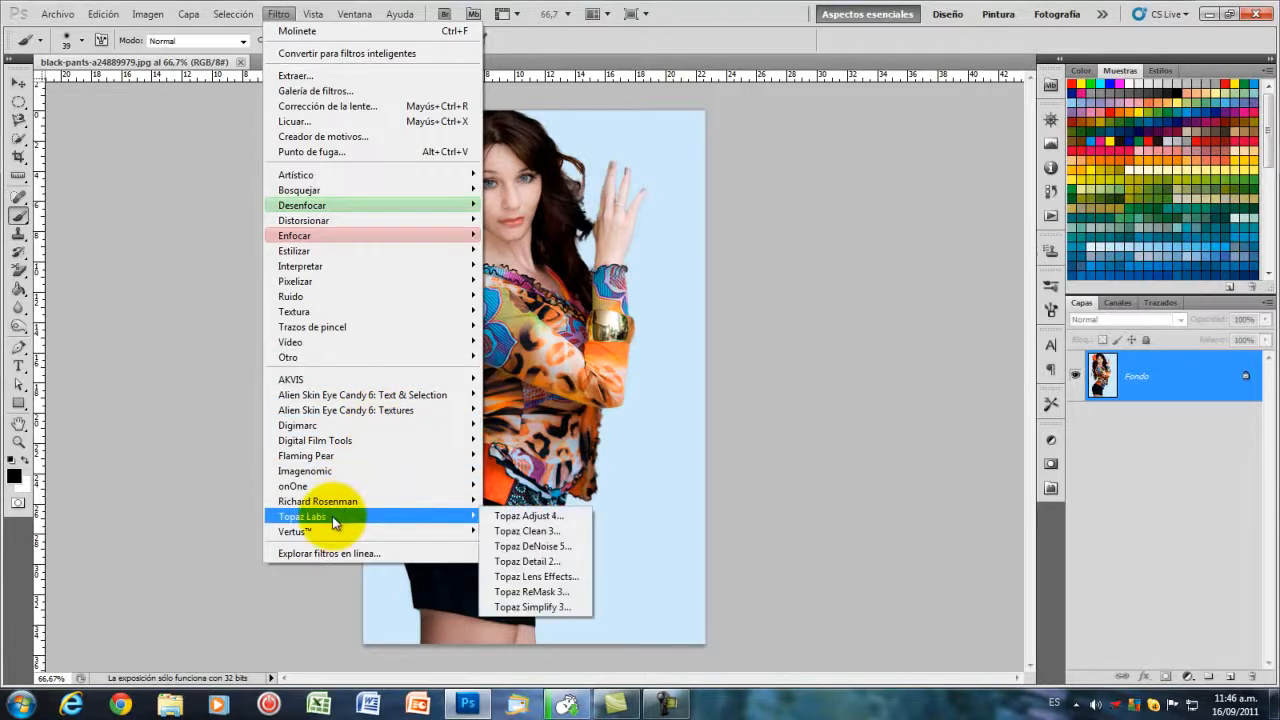
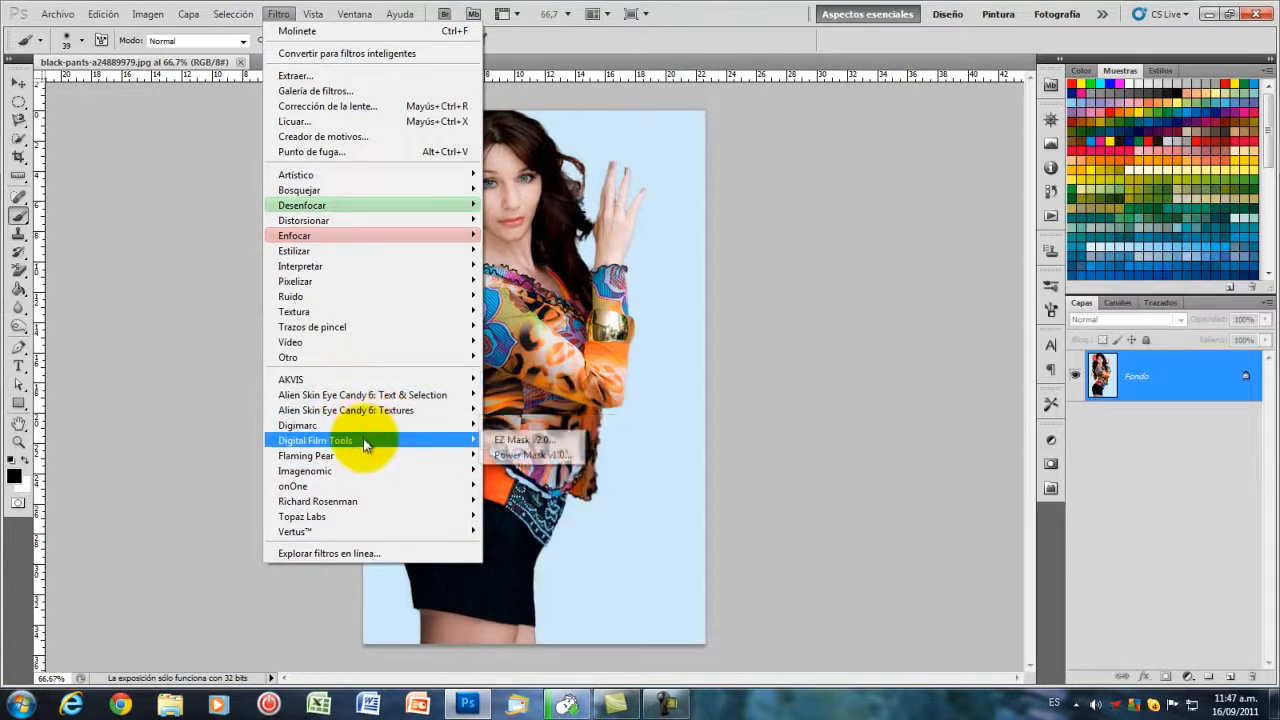
Step: Apply the Flaming Pear Flood filter to the photo with the horizon set to 65
mouse_move(349, 458)
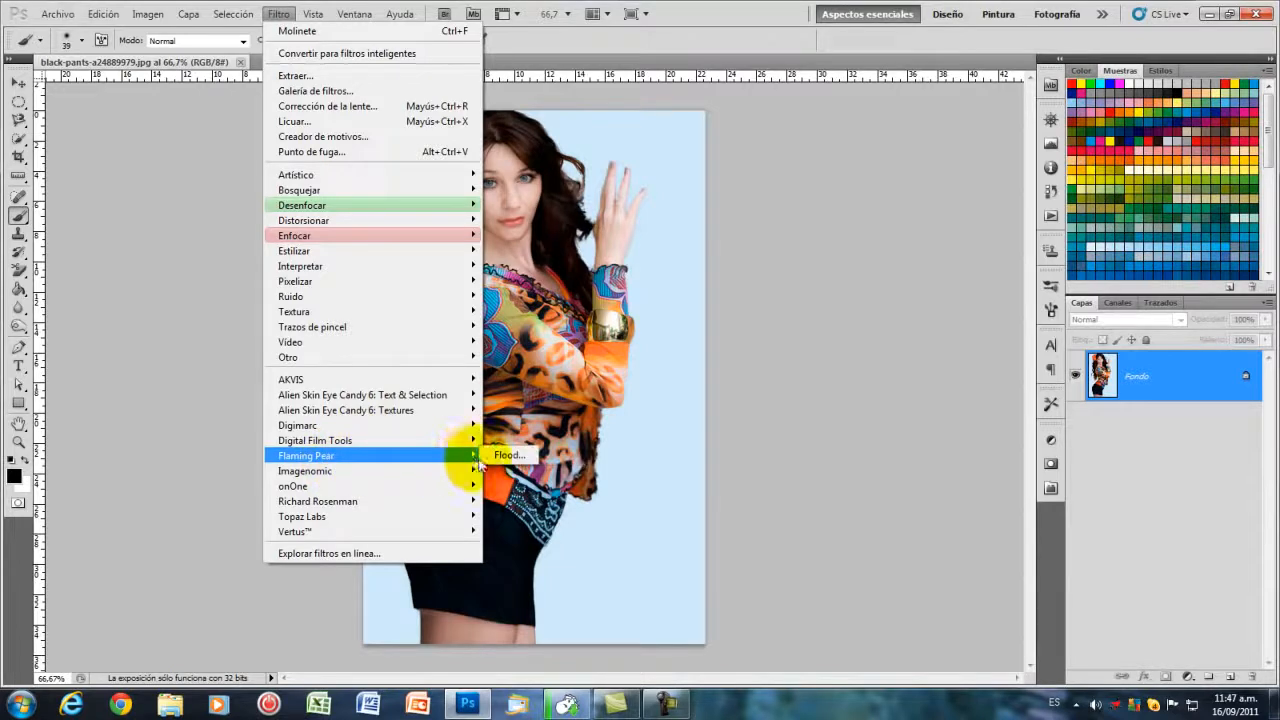
click(508, 456)
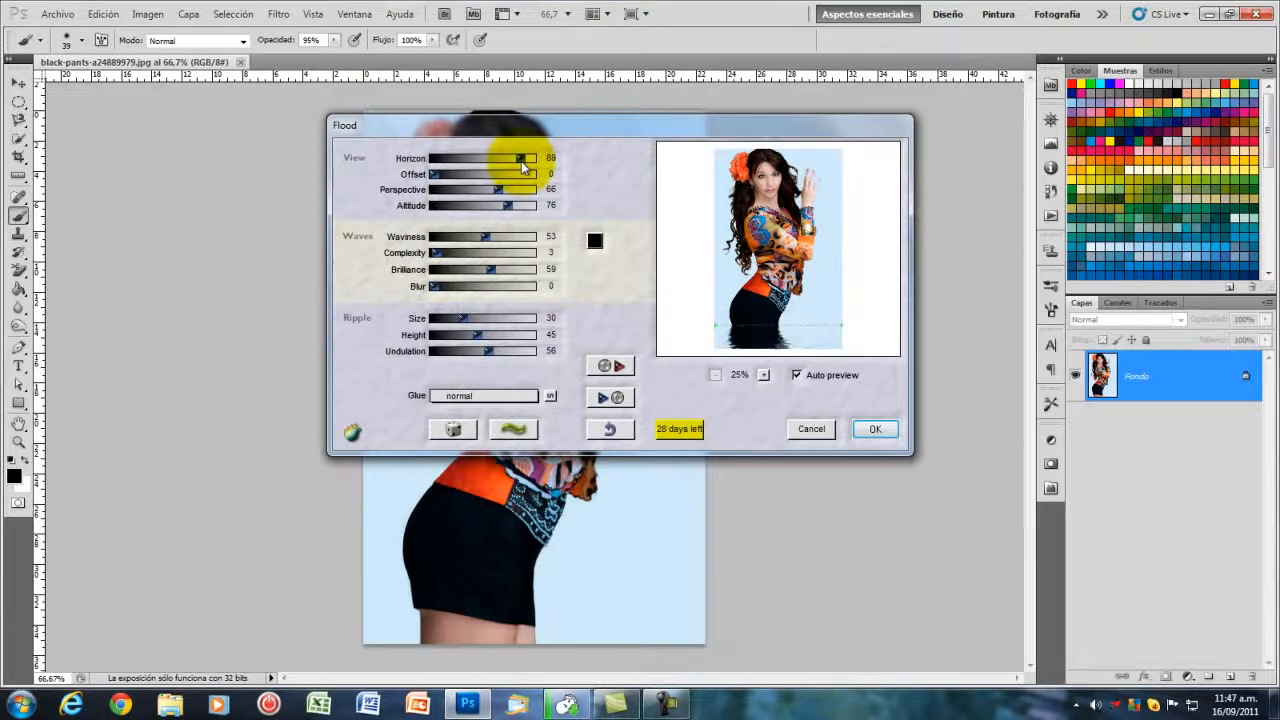
drag(520, 160, 499, 162)
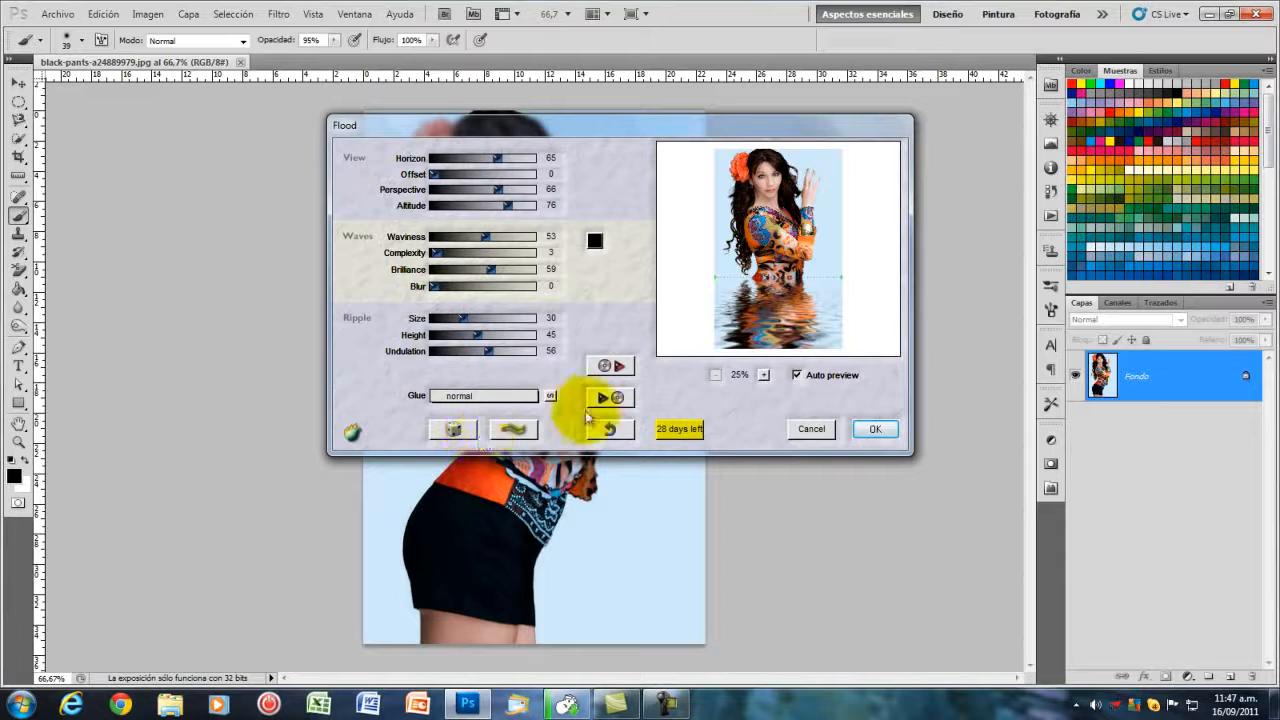
click(876, 429)
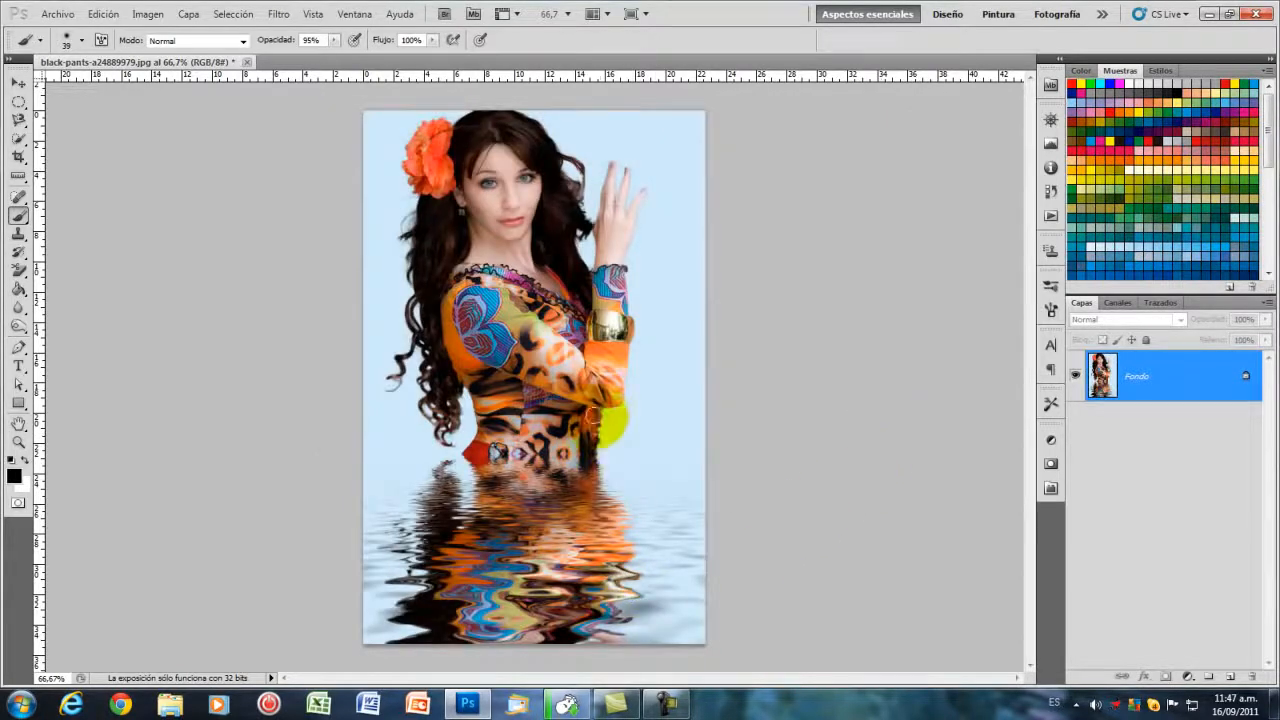
Step: Switch to the Move tool and undo the Flood filter on the photo
click(18, 83)
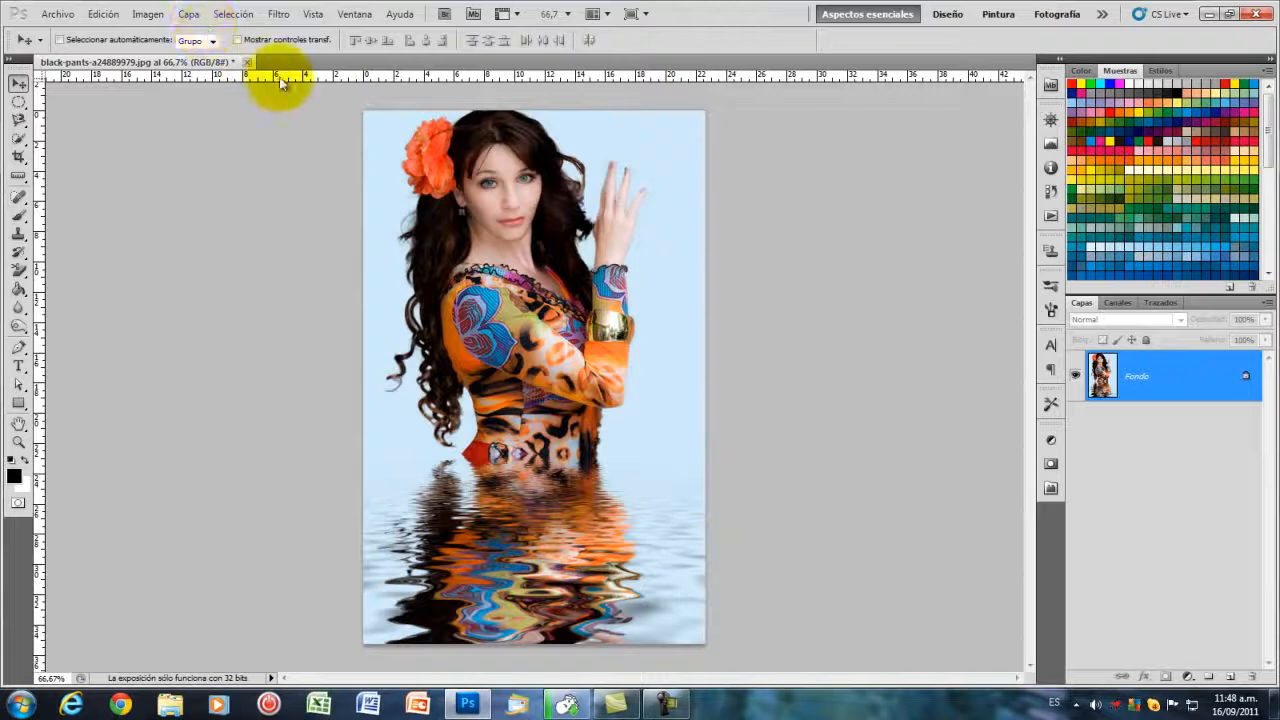
key(F12)
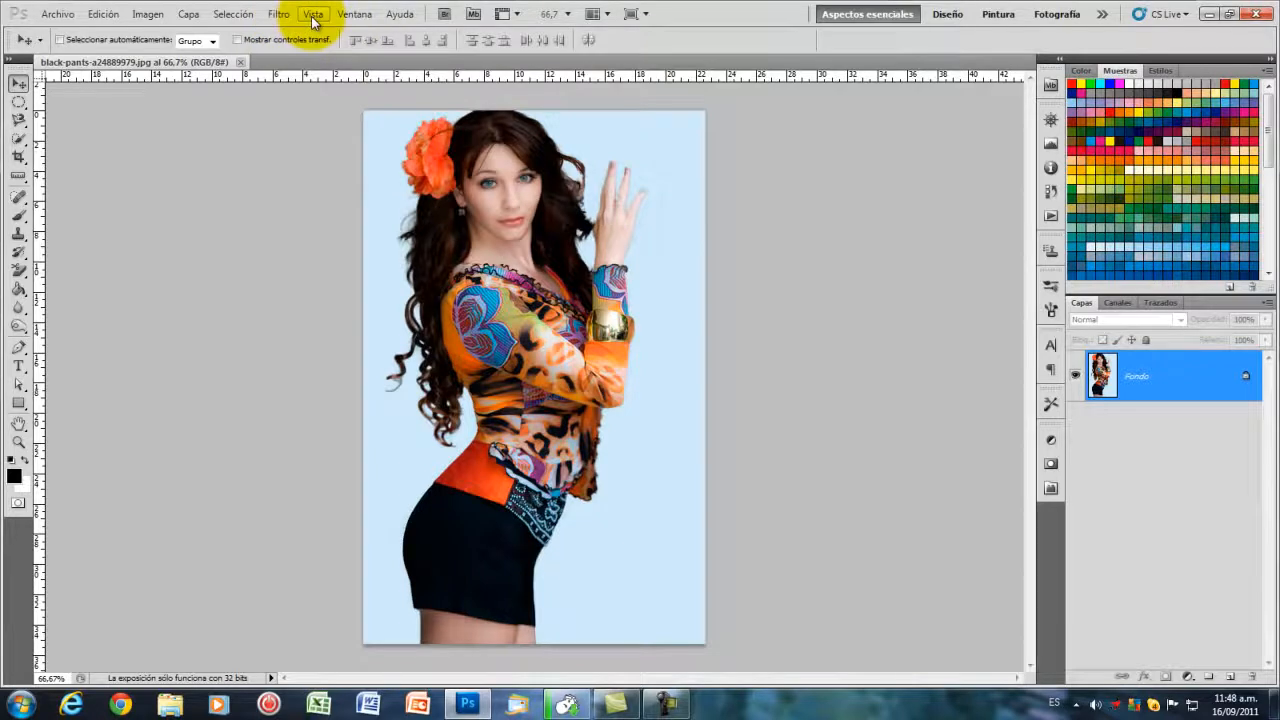
Step: Look at the available Preferences categories, from Generales to Plugins
click(102, 15)
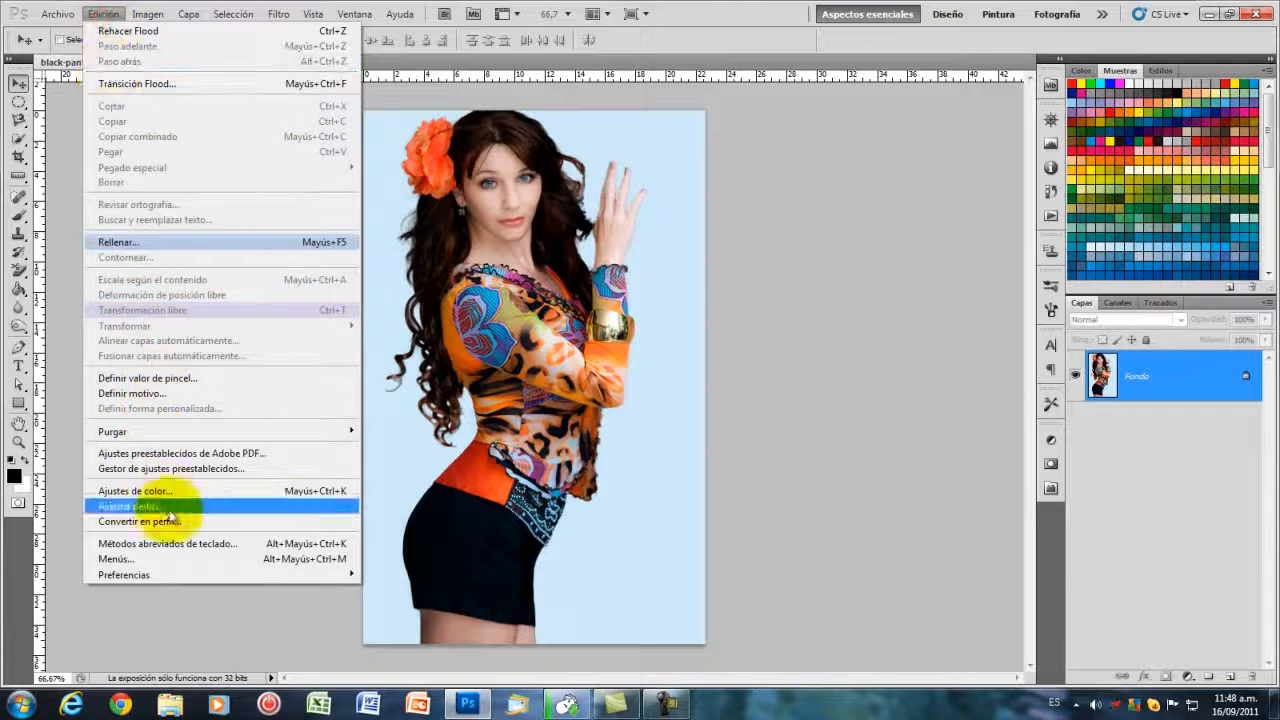
mouse_move(185, 578)
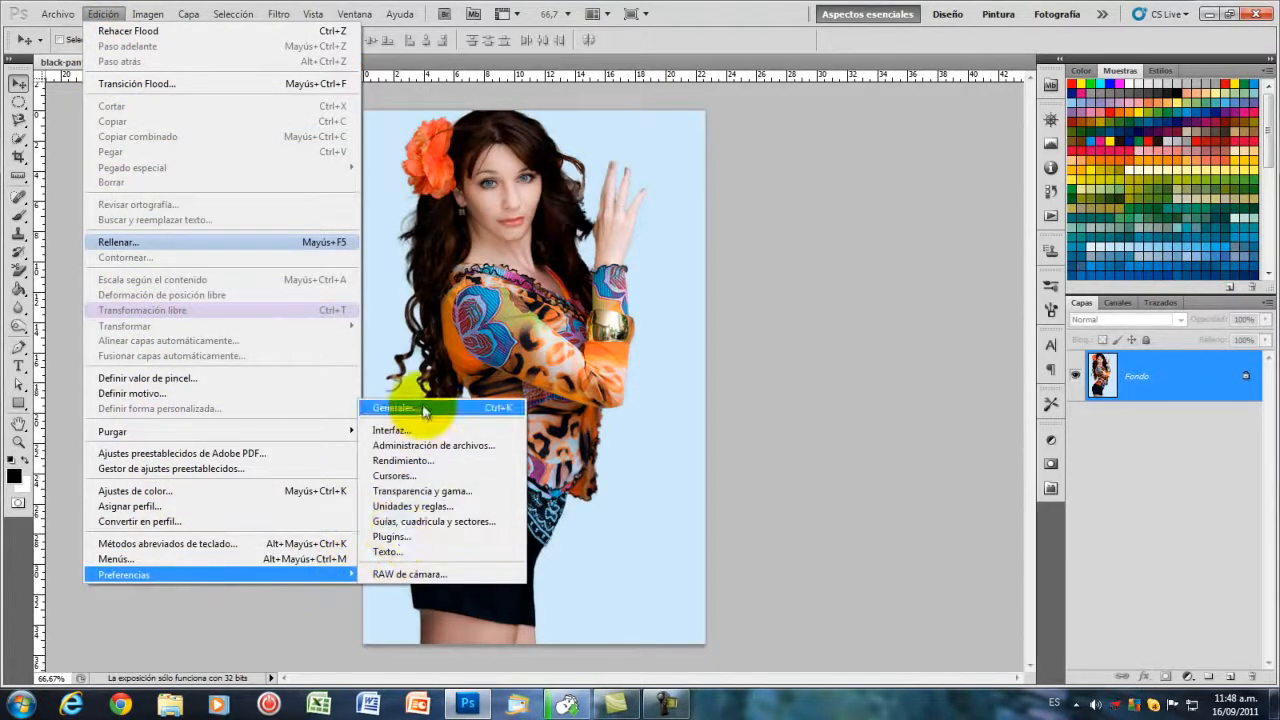
click(823, 209)
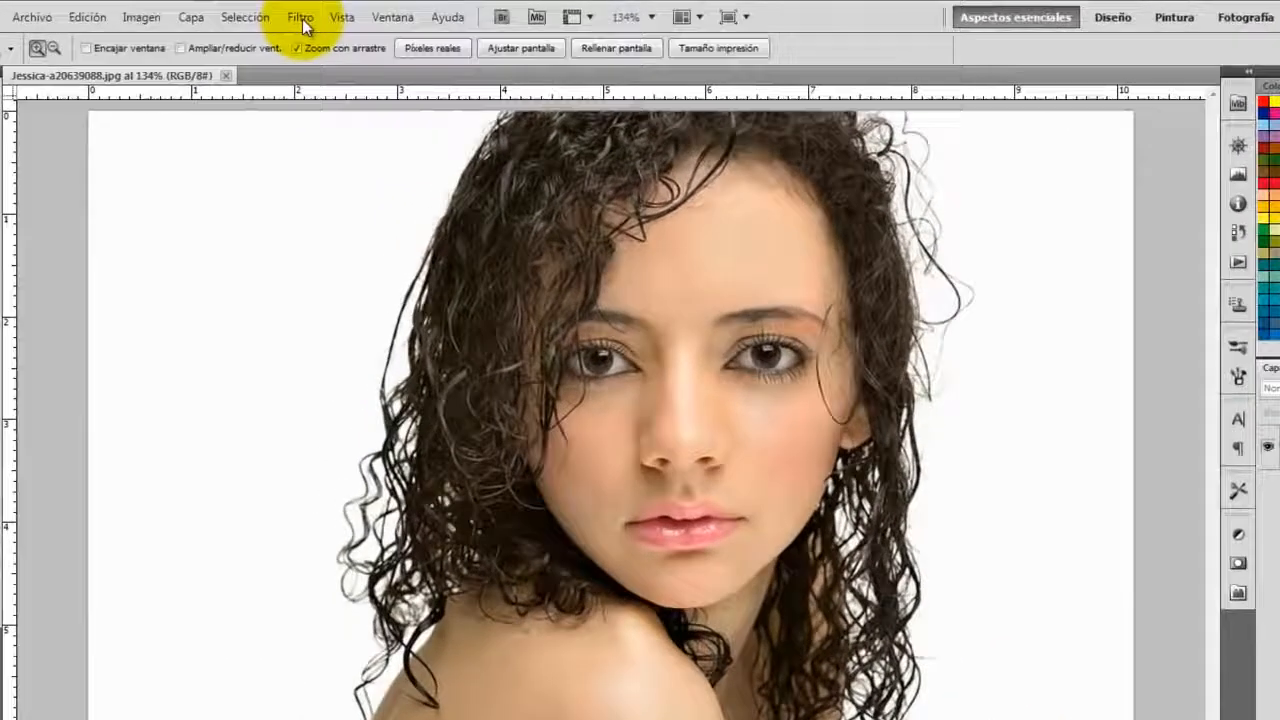
Step: Examine the built-in filter categories and installed third-party plug-ins with the curly-haired portrait open
click(280, 16)
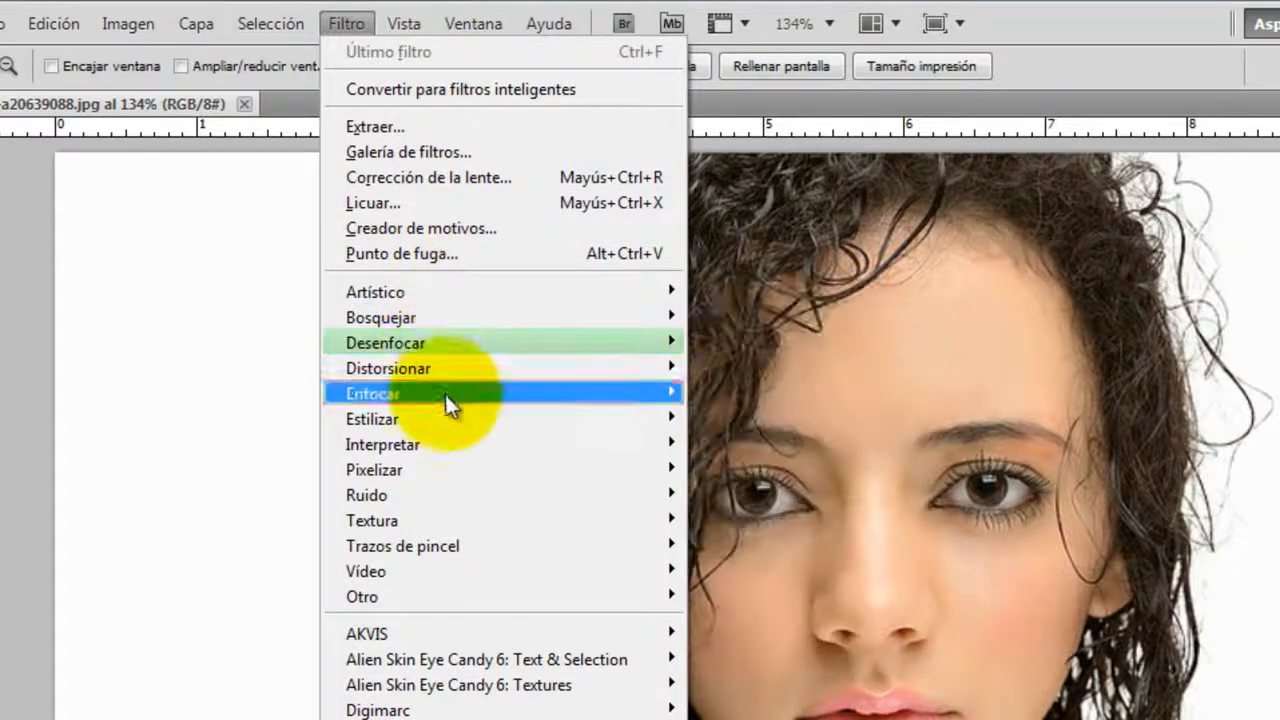
mouse_move(375, 598)
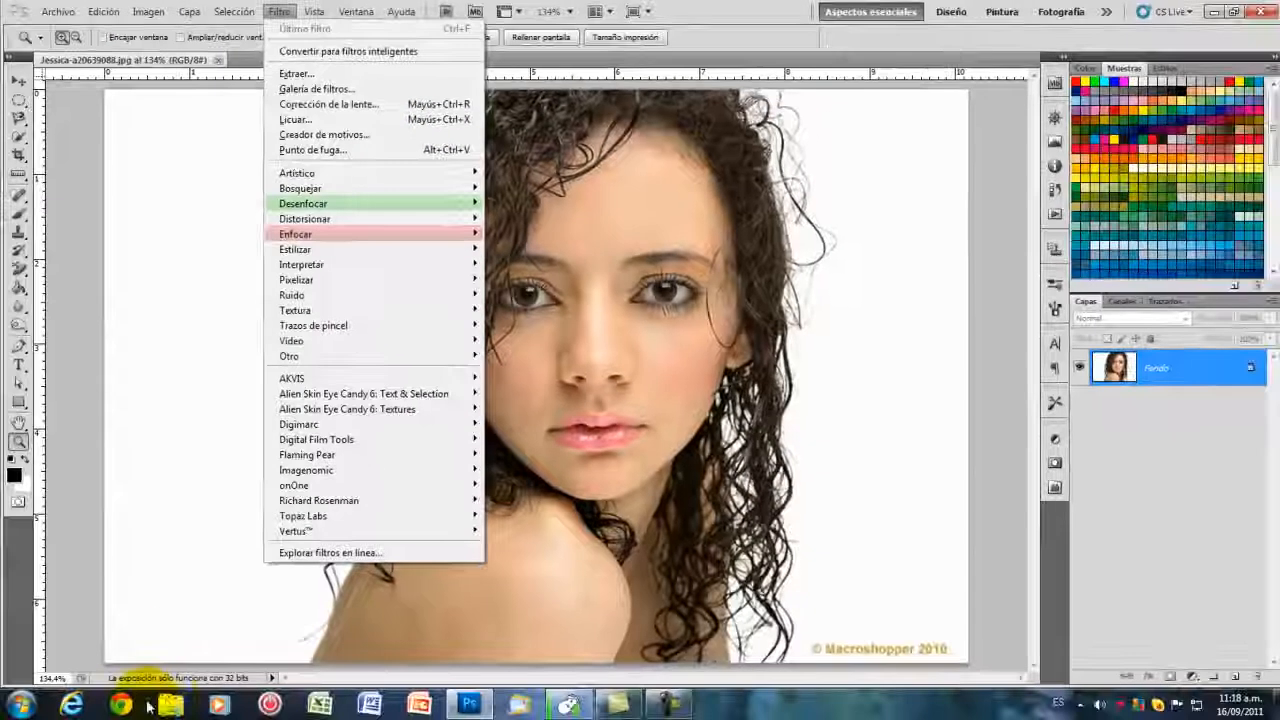
Step: Switch to Windows Explorer and open the Archivos de programa folder on Disco local (C:)
click(171, 705)
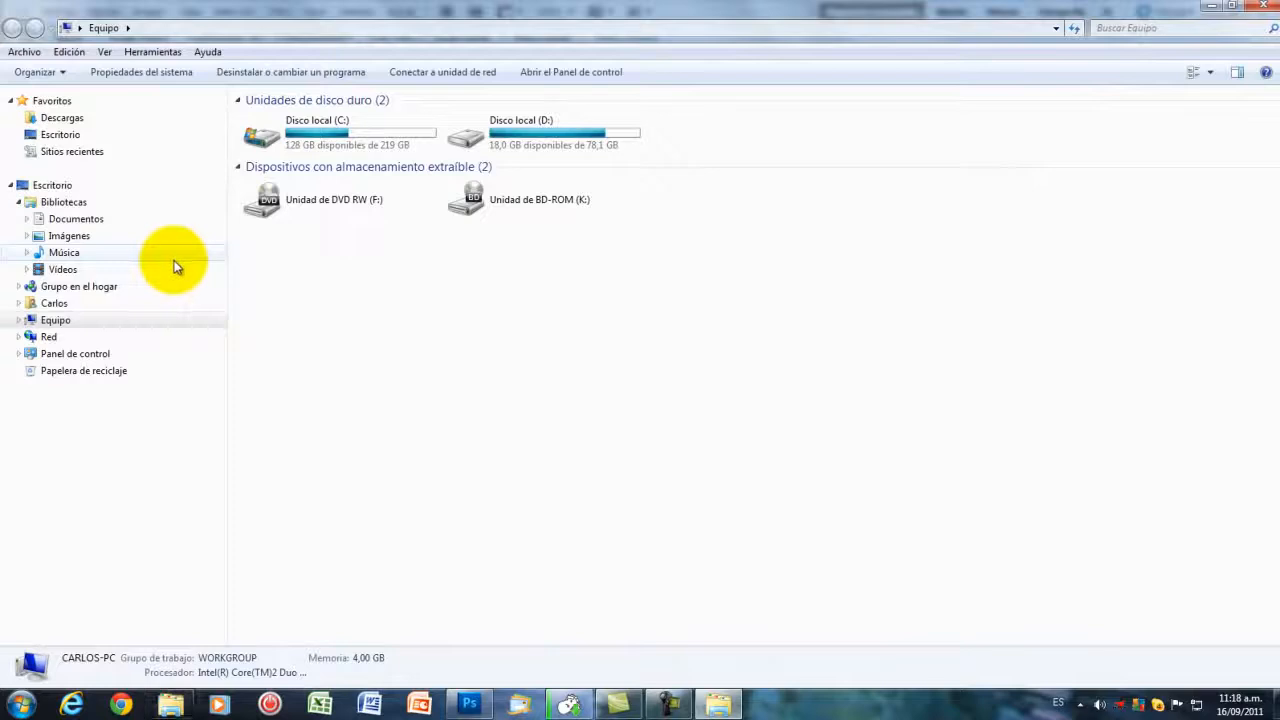
click(336, 141)
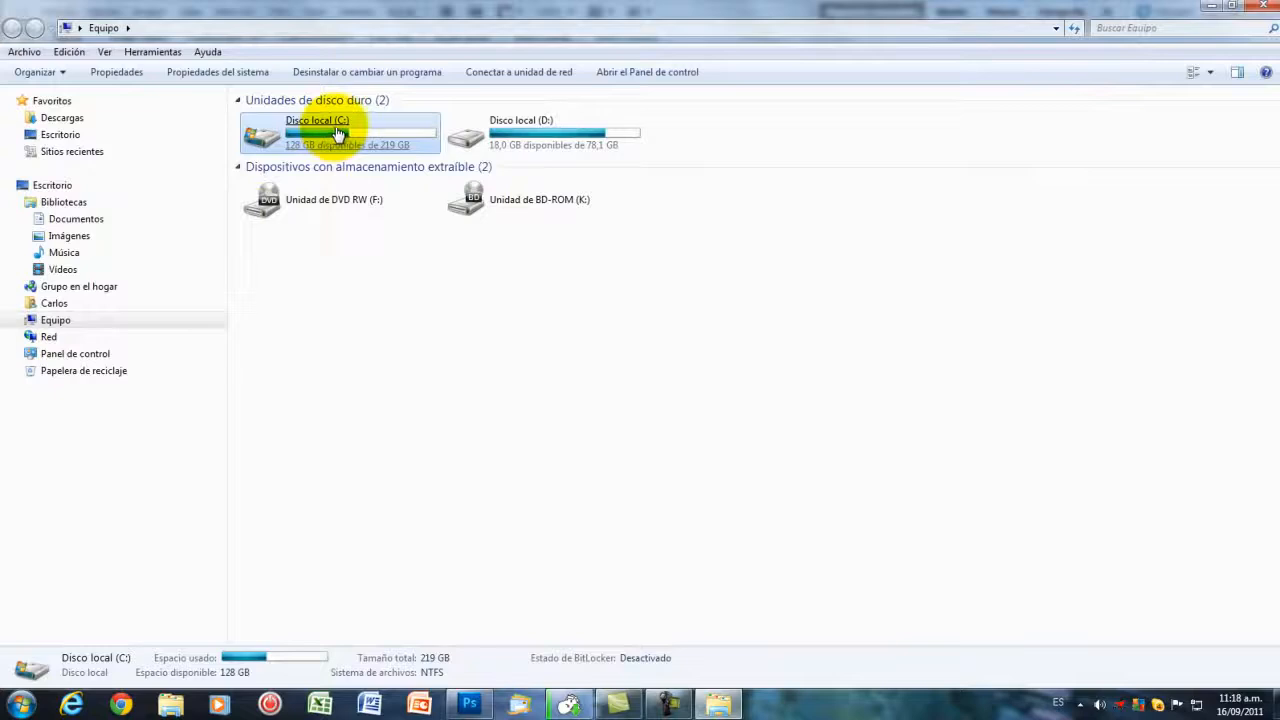
double_click(338, 133)
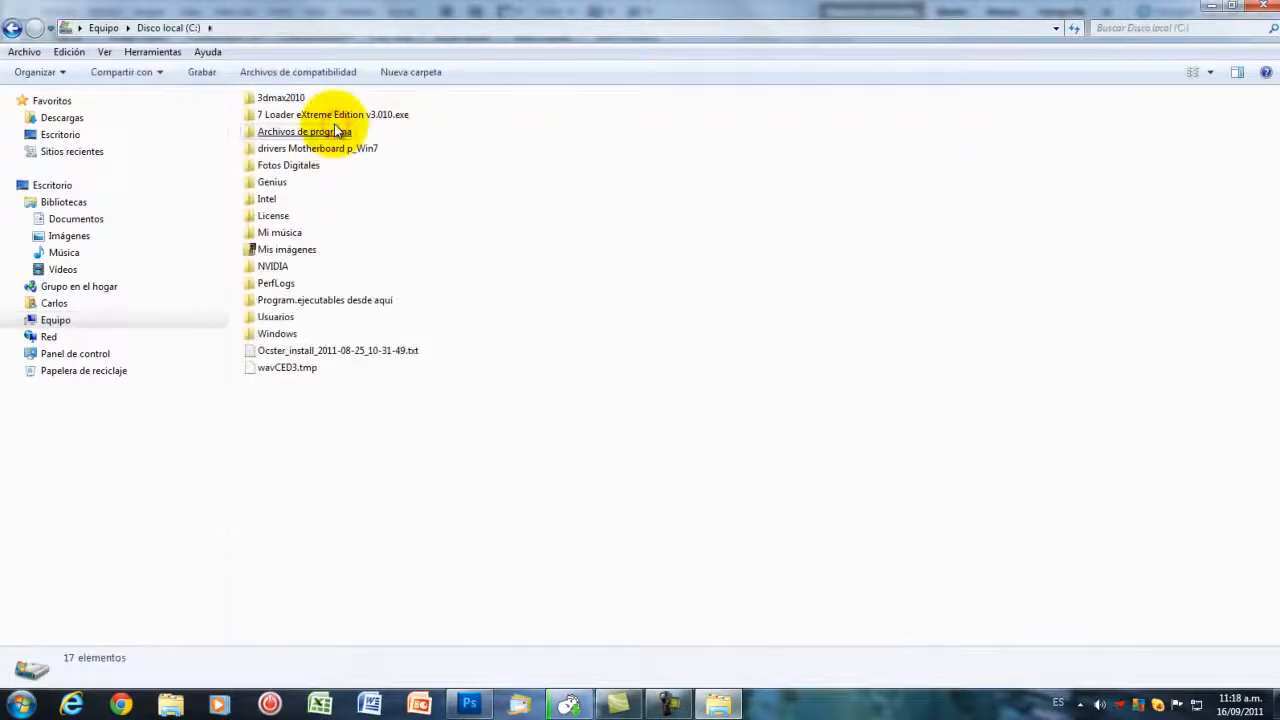
double_click(330, 138)
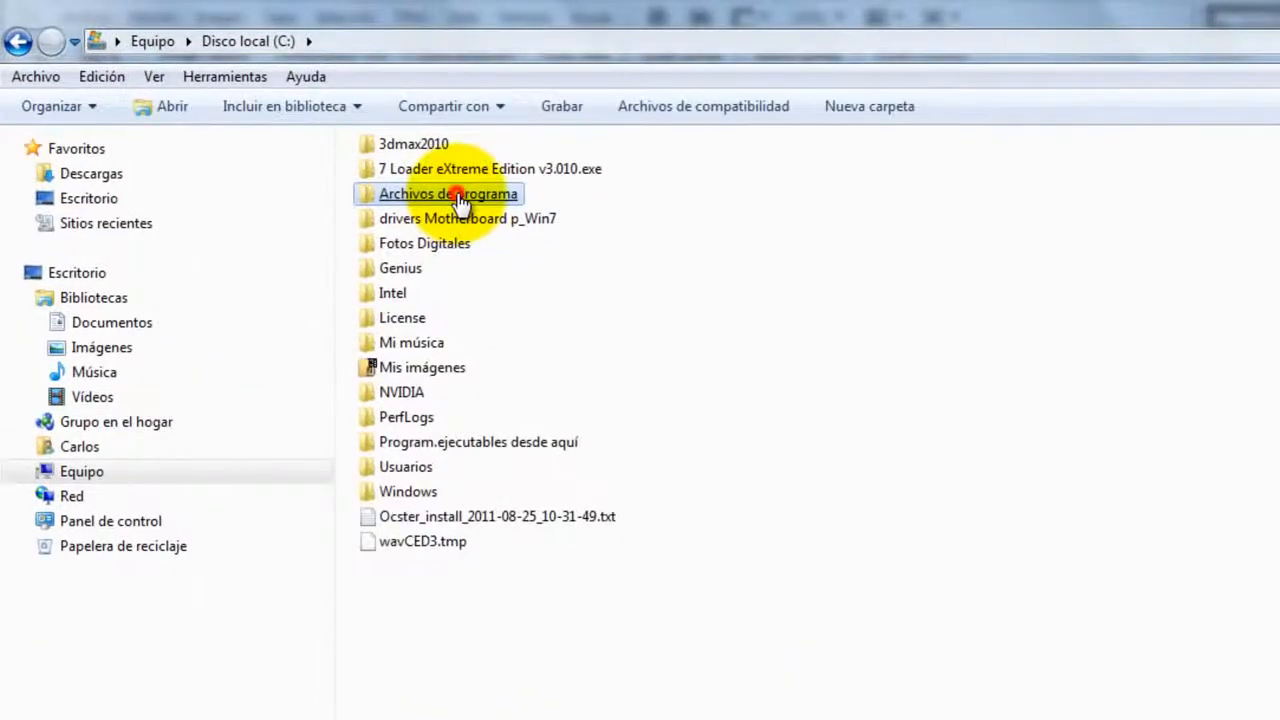
click(412, 170)
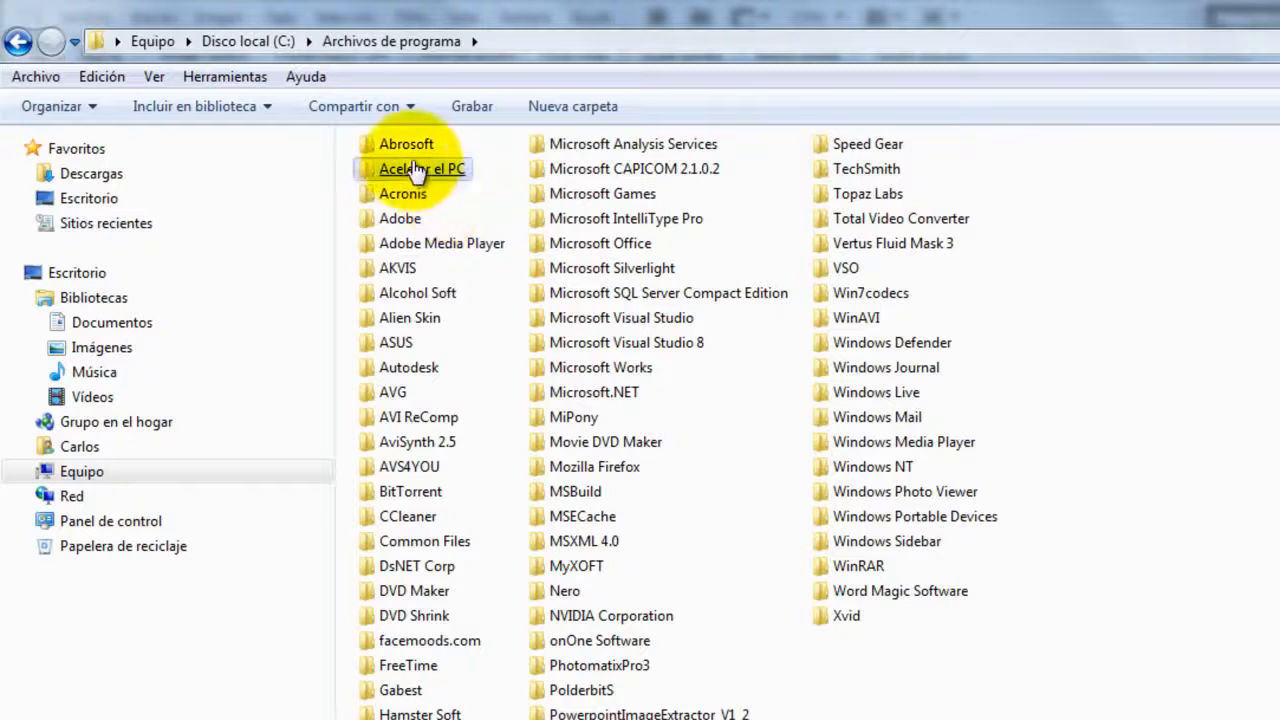
Step: Open the Plug-ins folder inside Adobe > Adobe Photoshop CS5
double_click(400, 218)
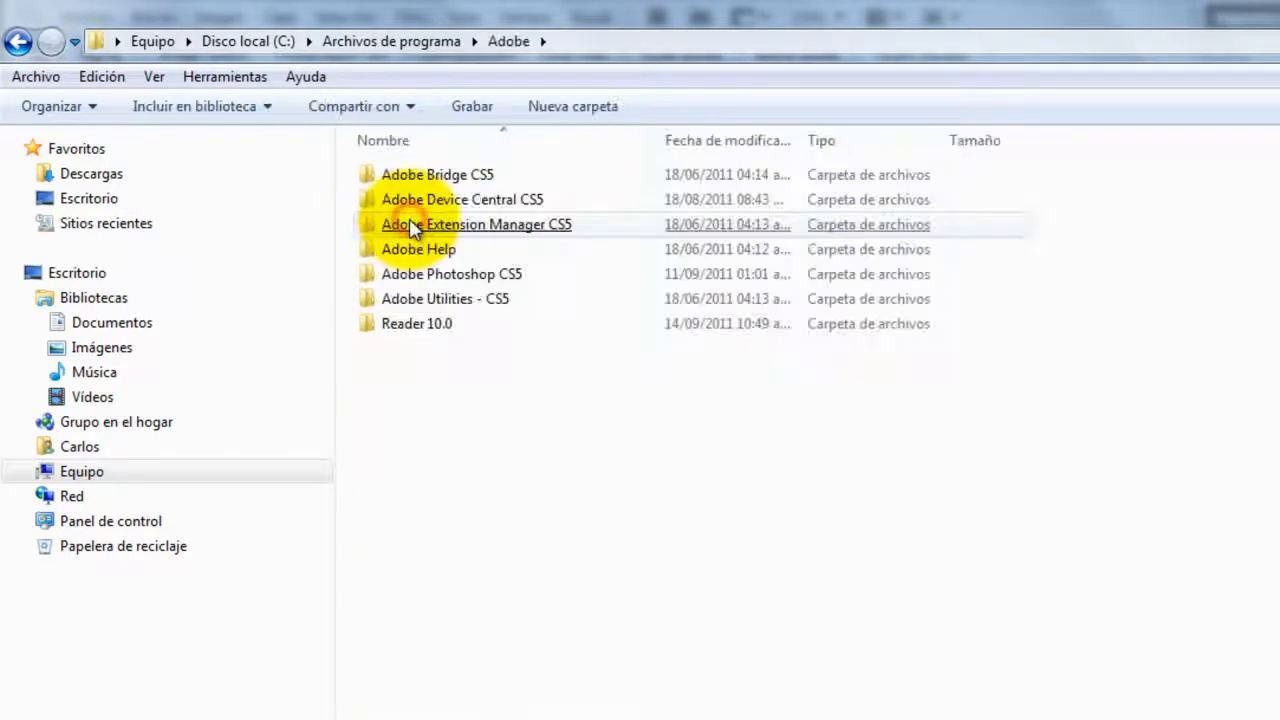
double_click(420, 276)
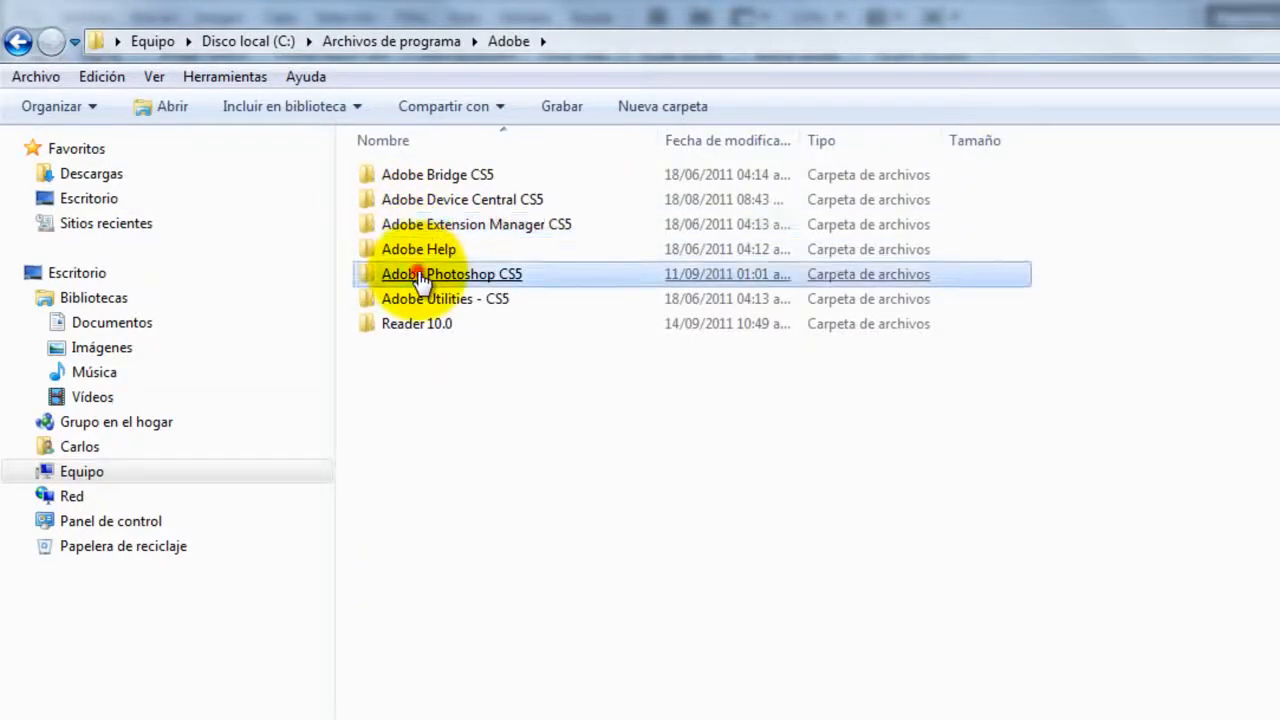
click(420, 275)
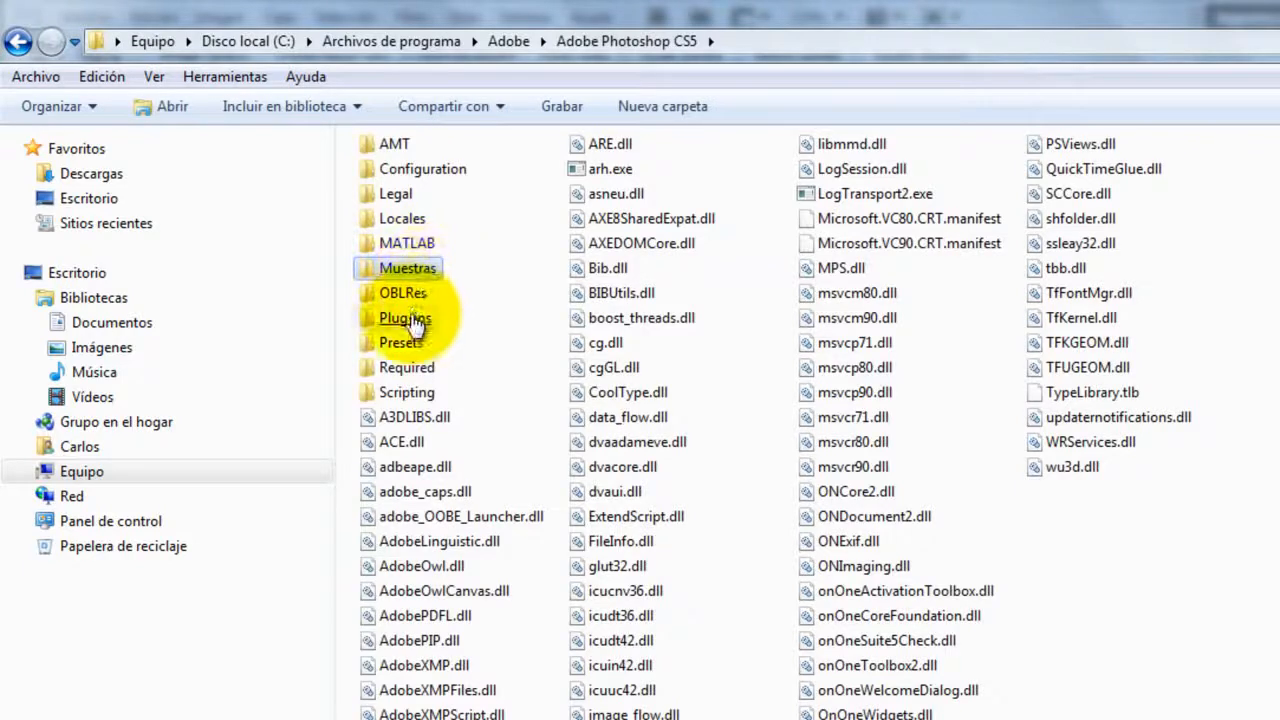
click(417, 325)
double_click(416, 325)
click(412, 320)
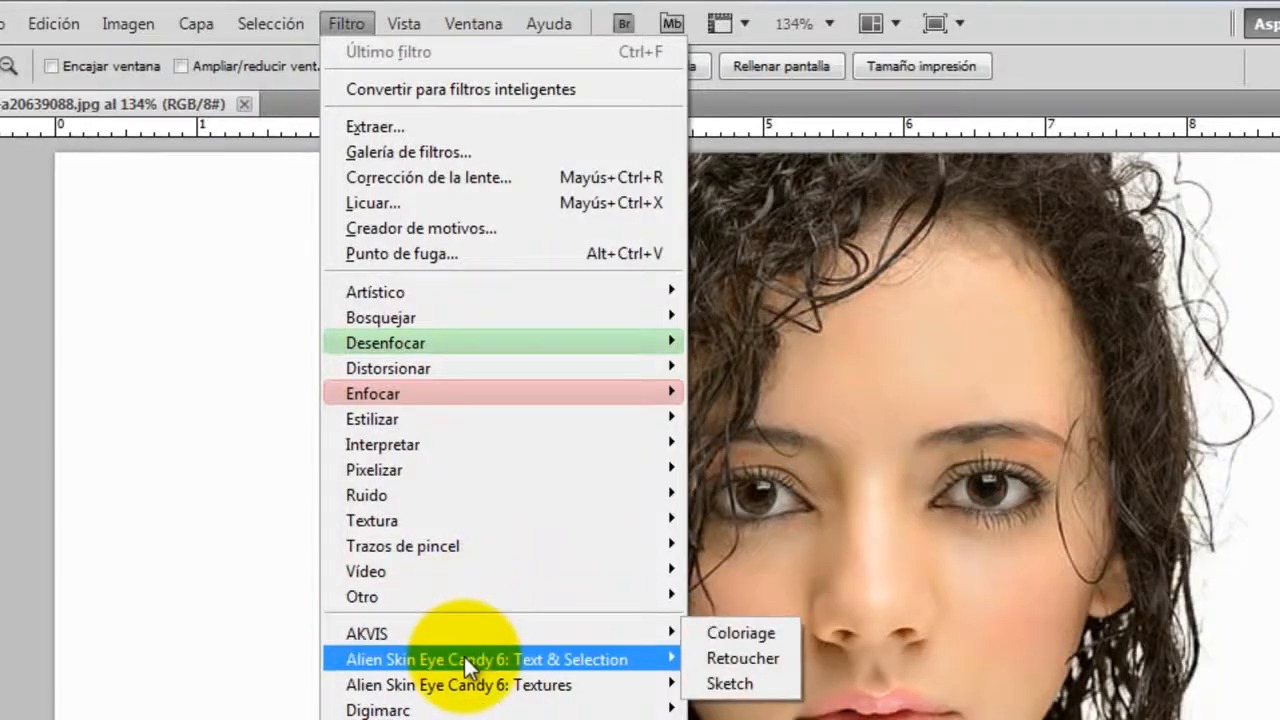
Step: Back in Photoshop, examine the AKVIS and Alien Skin Eye Candy 6 plug-in filters and the built-in Desenfocar and Artístico filters
mouse_move(460, 690)
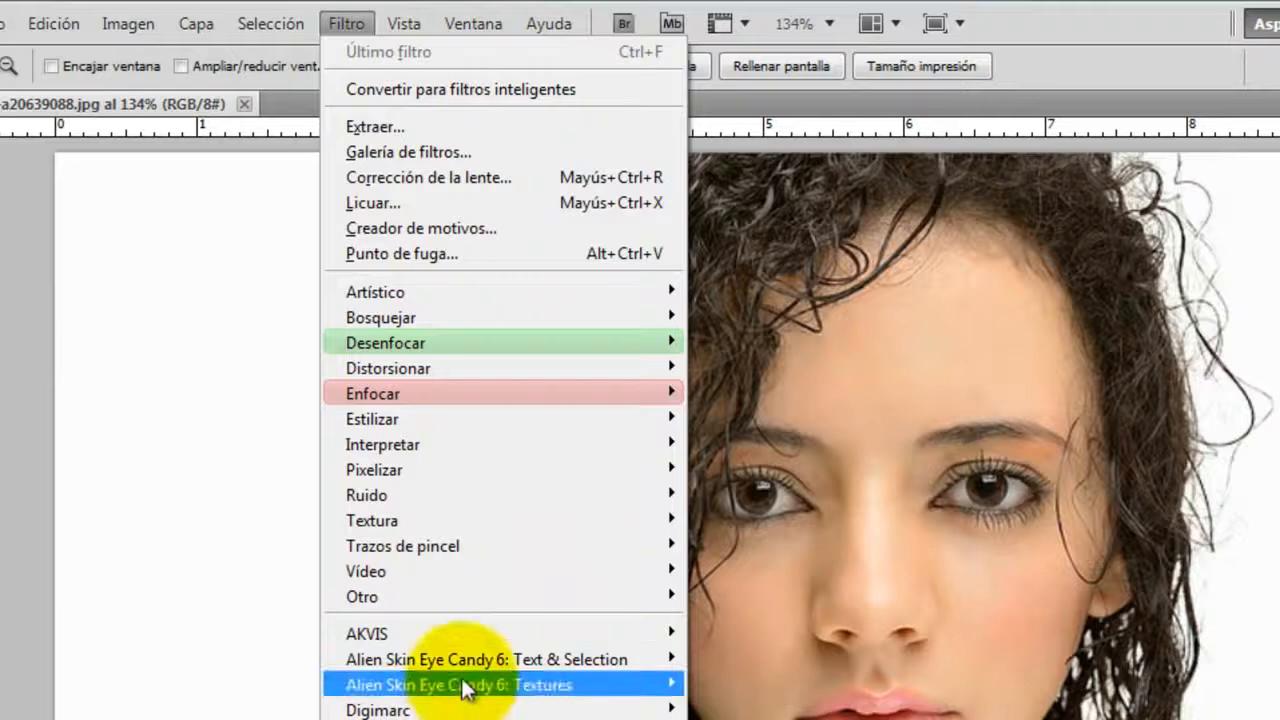
mouse_move(463, 662)
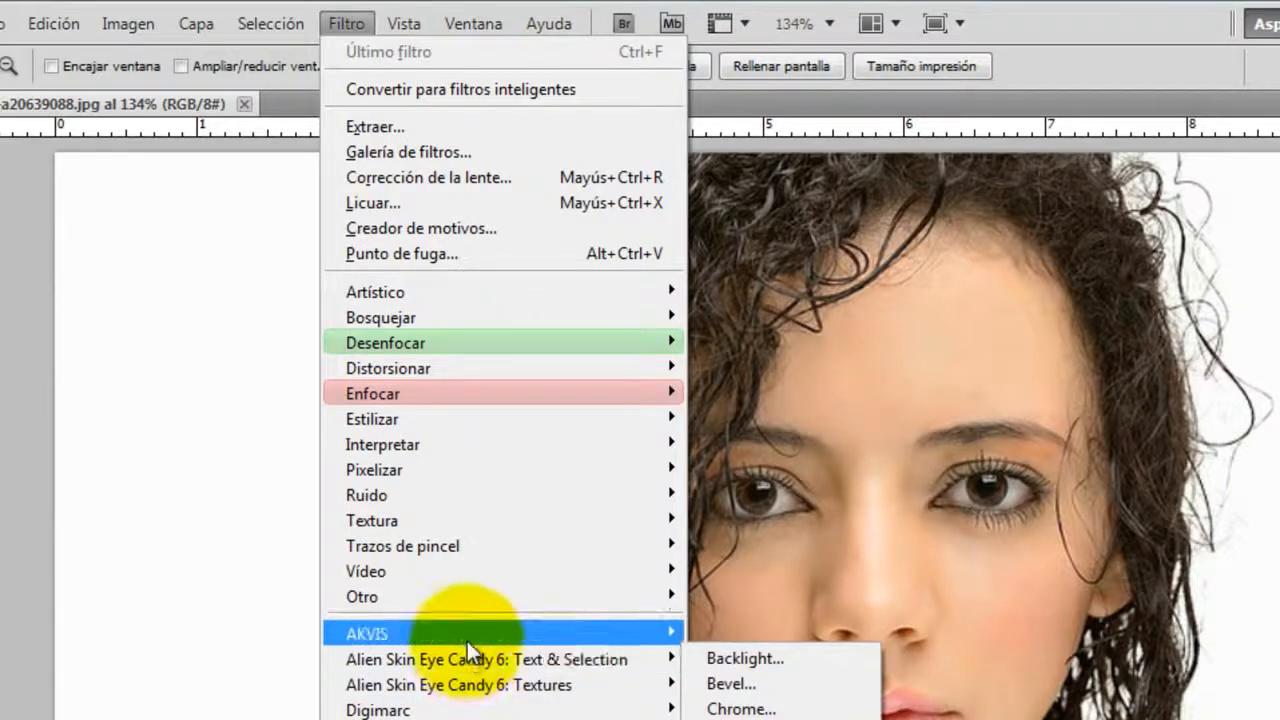
mouse_move(469, 640)
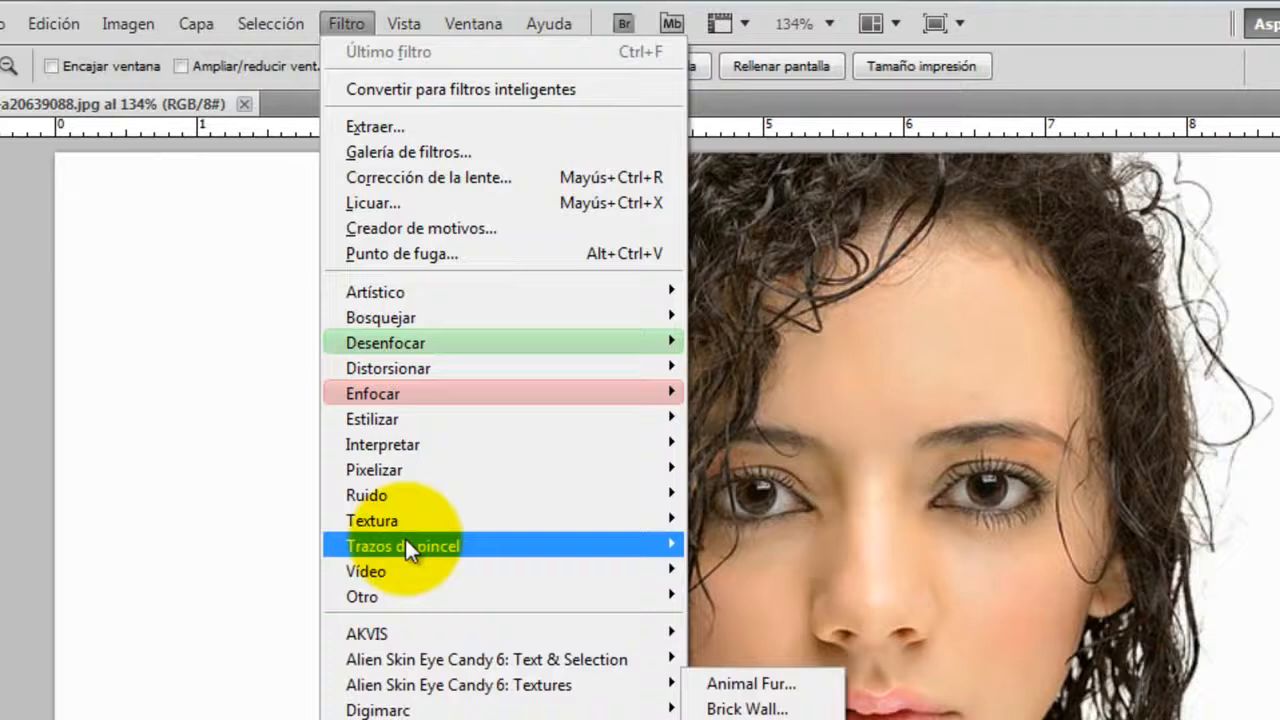
mouse_move(454, 333)
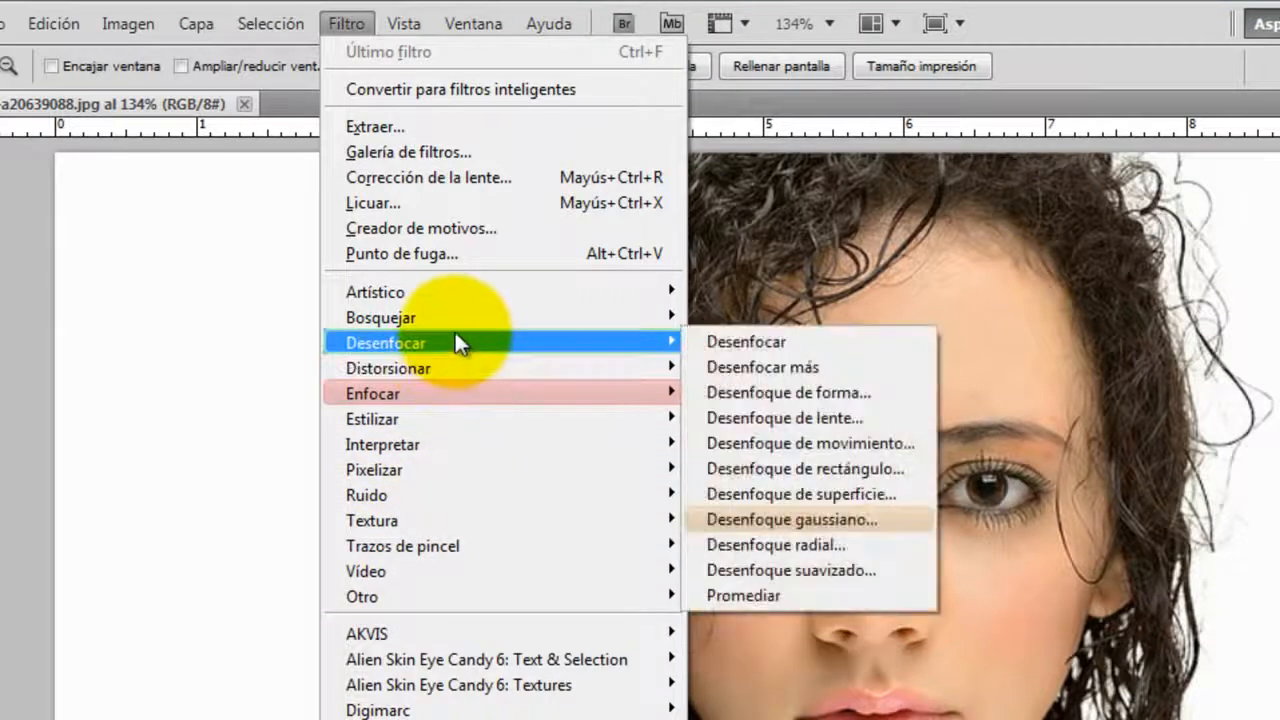
mouse_move(447, 300)
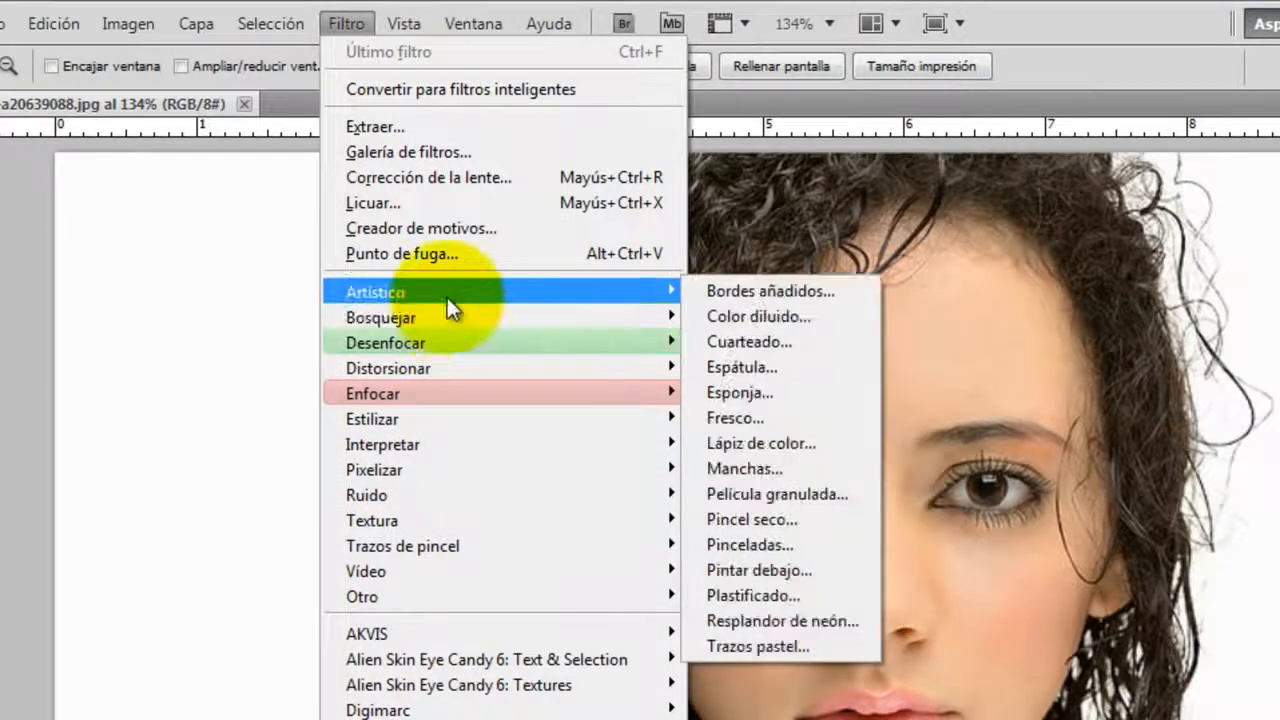